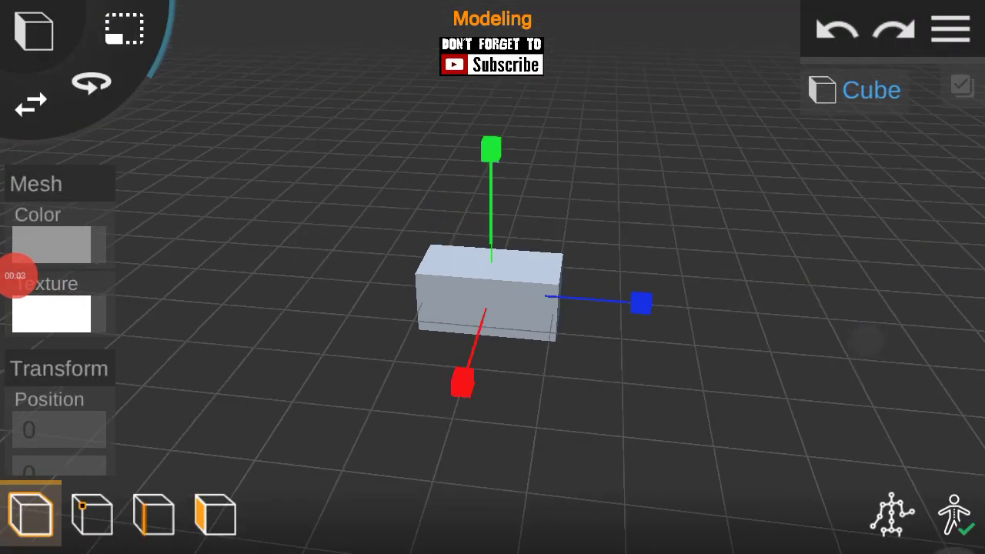
# Step: Set the cube's scale to 11.03
pyautogui.moveTo(734, 342)
pyautogui.mouseDown()
pyautogui.moveTo(627, 405)
pyautogui.moveTo(602, 435)
pyautogui.mouseUp()
pyautogui.moveTo(58, 385); pyautogui.dragTo(57, 154)
pyautogui.click(46, 356)
pyautogui.write('11')
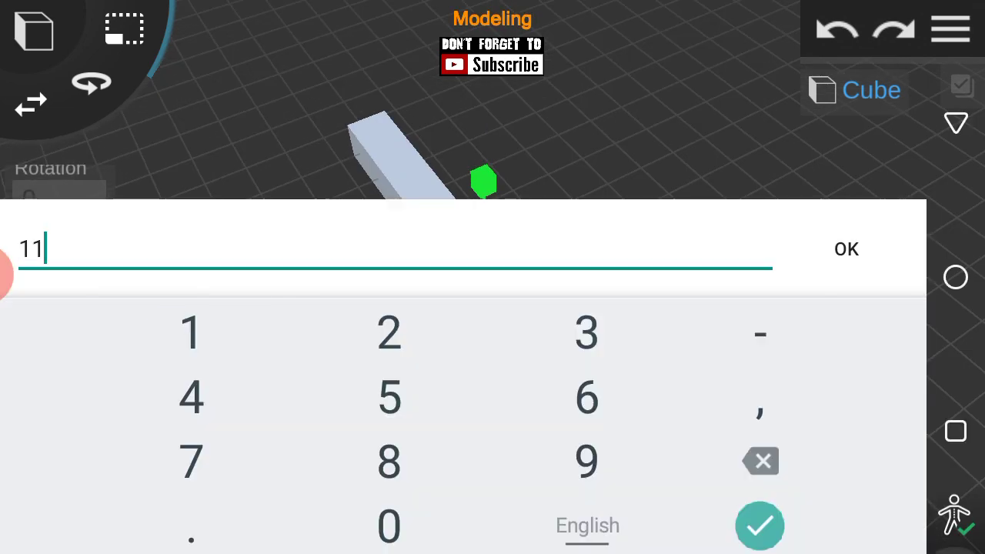
pyautogui.write('3')
pyautogui.press('Return')
# Step: Switch to face mode and select the box's top face
pyautogui.click(216, 514)
pyautogui.moveTo(493, 231); pyautogui.dragTo(493, 385)
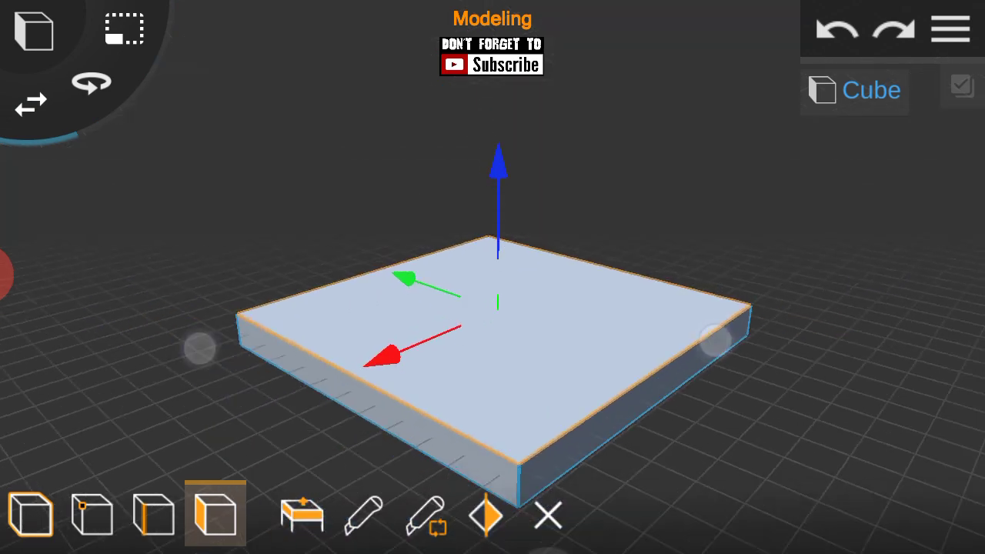
pyautogui.moveTo(660, 305); pyautogui.dragTo(578, 133)
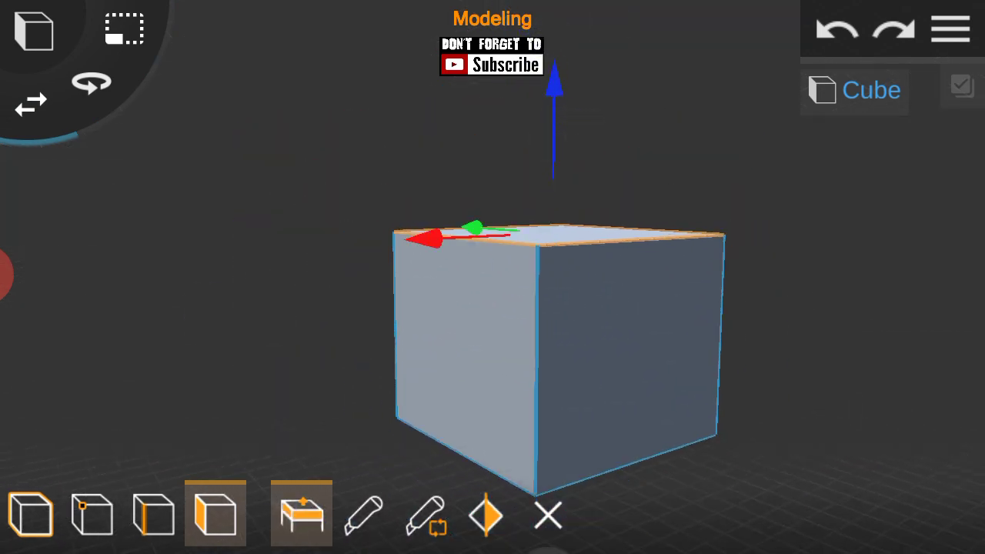
pyautogui.moveTo(647, 275); pyautogui.dragTo(632, 211)
pyautogui.click(632, 211)
pyautogui.moveTo(908, 354); pyautogui.dragTo(670, 381)
pyautogui.moveTo(895, 376); pyautogui.dragTo(862, 377)
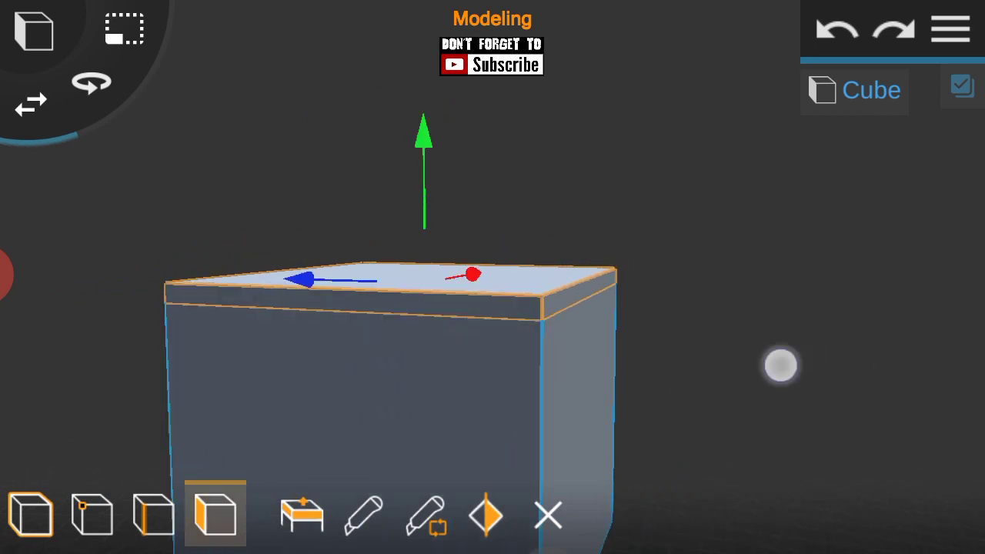
pyautogui.moveTo(739, 308); pyautogui.dragTo(732, 354)
# Step: Extrude the top face into a roof slab widened past the walls
pyautogui.click(301, 514)
pyautogui.moveTo(575, 140); pyautogui.dragTo(725, 307)
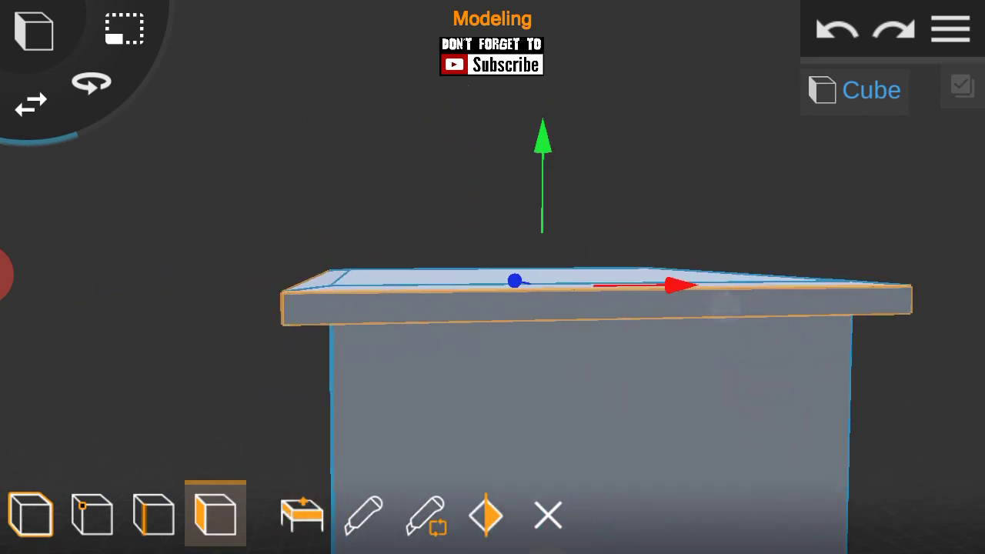
pyautogui.moveTo(801, 452)
pyautogui.mouseDown()
pyautogui.moveTo(762, 364)
pyautogui.moveTo(798, 402)
pyautogui.mouseUp()
pyautogui.moveTo(770, 370)
pyautogui.mouseDown()
pyautogui.moveTo(708, 237)
pyautogui.moveTo(771, 397)
pyautogui.mouseUp()
# Step: Extrude the roof's top face again to form the overhanging rim
pyautogui.click(302, 514)
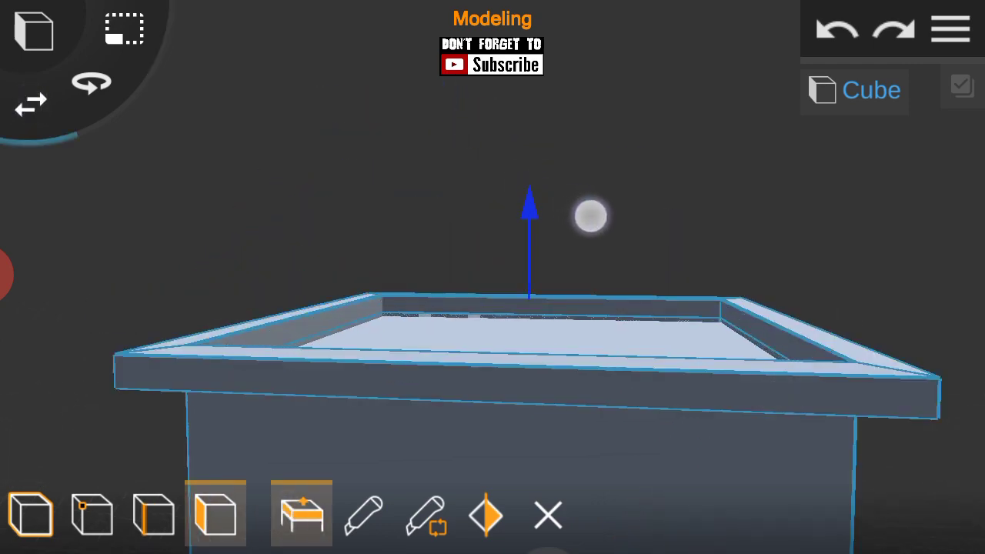
pyautogui.click(598, 212)
pyautogui.scroll(-3, 493, 308)
pyautogui.moveTo(778, 374); pyautogui.dragTo(722, 395)
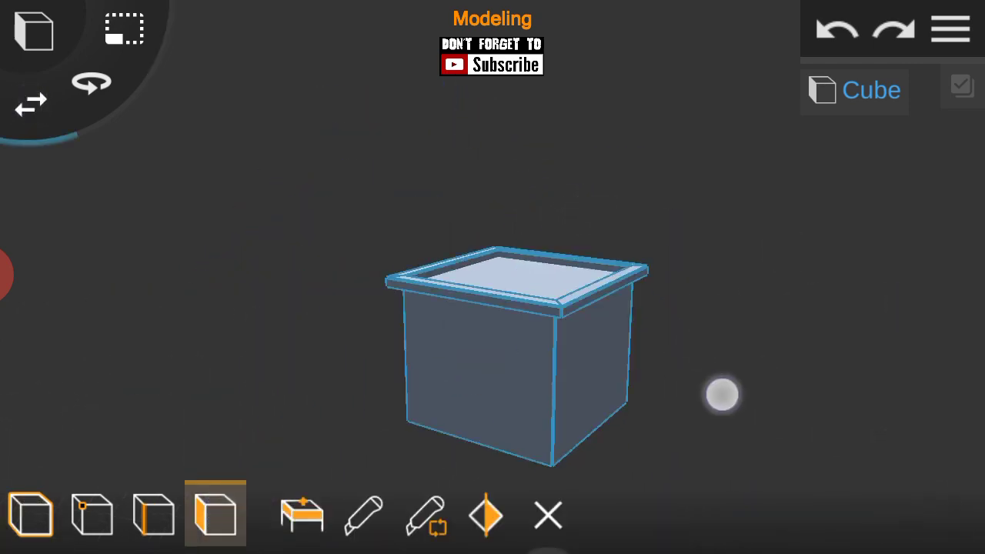
pyautogui.scroll(5, 492, 277)
pyautogui.click(425, 517)
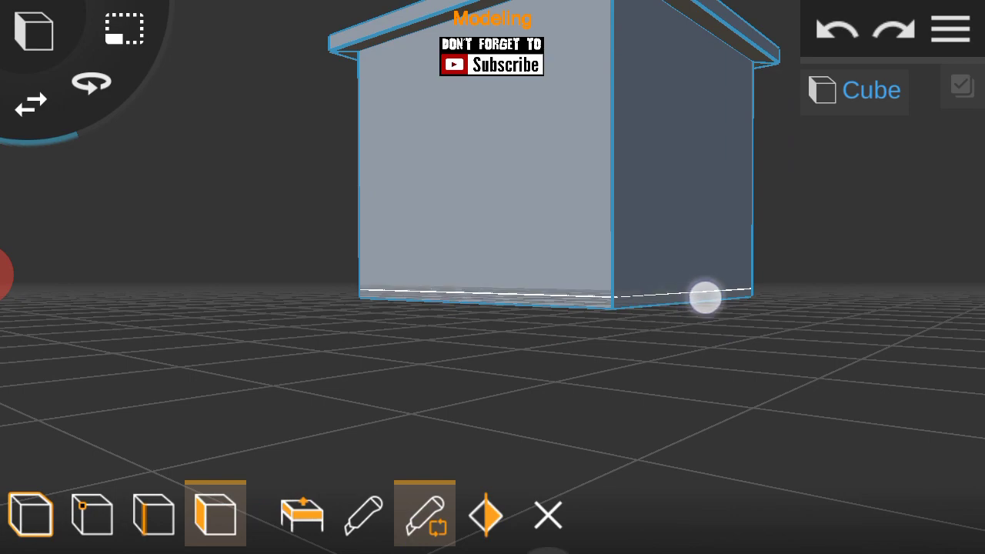
# Step: Select the box's bottom edge loop and extrude it outward into a flared base ledge
pyautogui.moveTo(846, 418); pyautogui.dragTo(800, 262)
pyautogui.click(800, 265)
pyautogui.scroll(-2, 520, 363)
pyautogui.moveTo(661, 375)
pyautogui.mouseDown()
pyautogui.moveTo(767, 387)
pyautogui.moveTo(174, 268)
pyautogui.mouseUp()
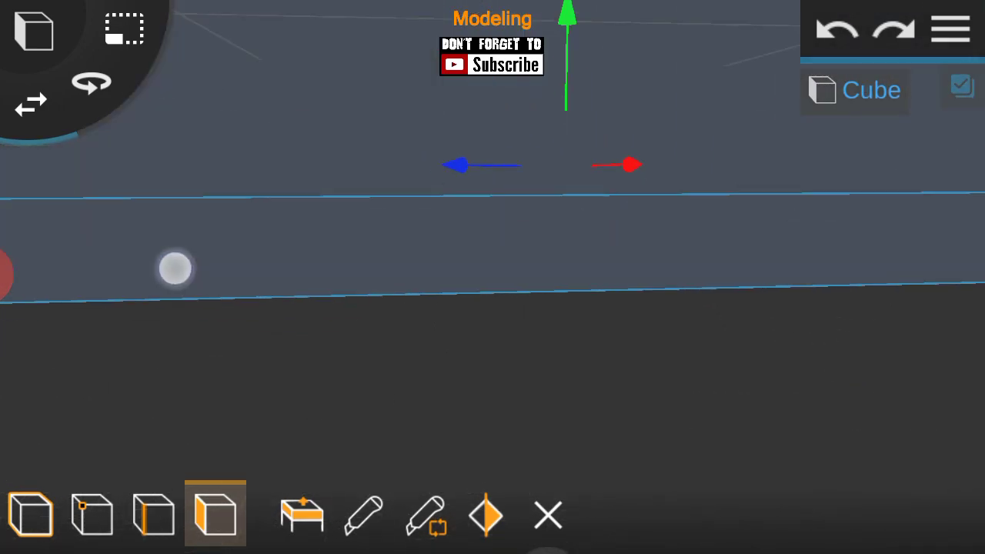
pyautogui.moveTo(758, 395)
pyautogui.mouseDown()
pyautogui.moveTo(749, 378)
pyautogui.moveTo(891, 371)
pyautogui.mouseUp()
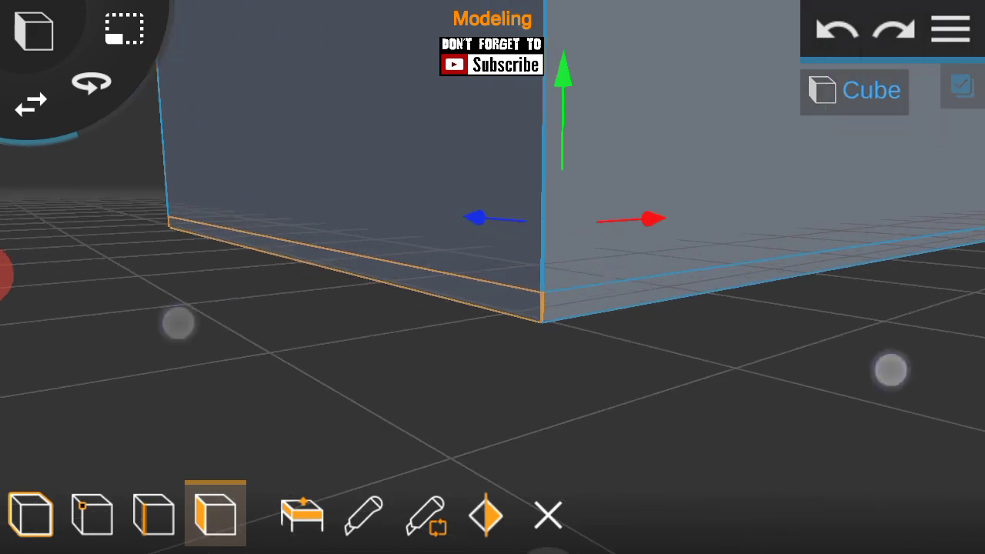
pyautogui.moveTo(576, 130)
pyautogui.mouseDown()
pyautogui.moveTo(592, 119)
pyautogui.moveTo(800, 352)
pyautogui.moveTo(775, 316)
pyautogui.moveTo(296, 188)
pyautogui.mouseUp()
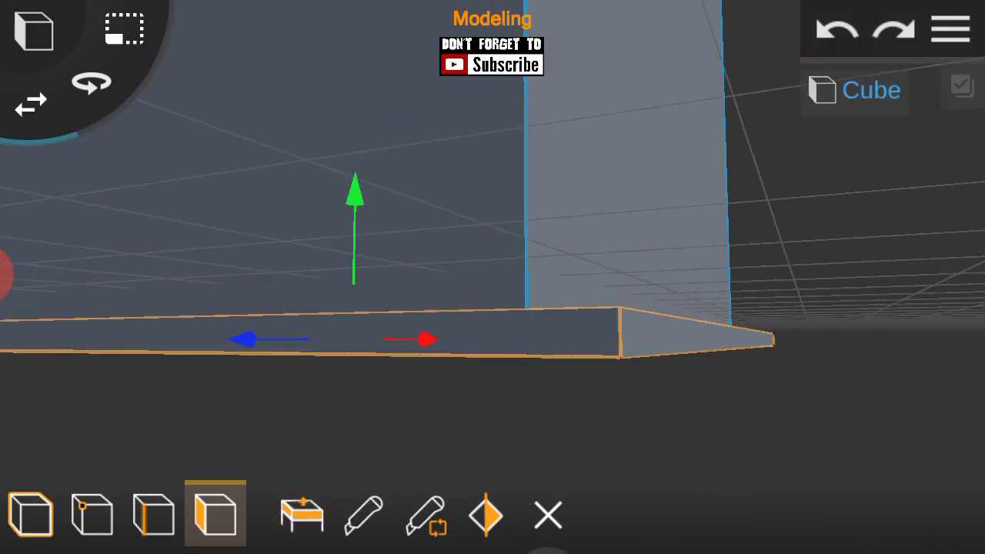
pyautogui.moveTo(692, 370); pyautogui.dragTo(726, 361)
pyautogui.moveTo(332, 177); pyautogui.dragTo(262, 390)
pyautogui.moveTo(704, 393); pyautogui.dragTo(704, 292)
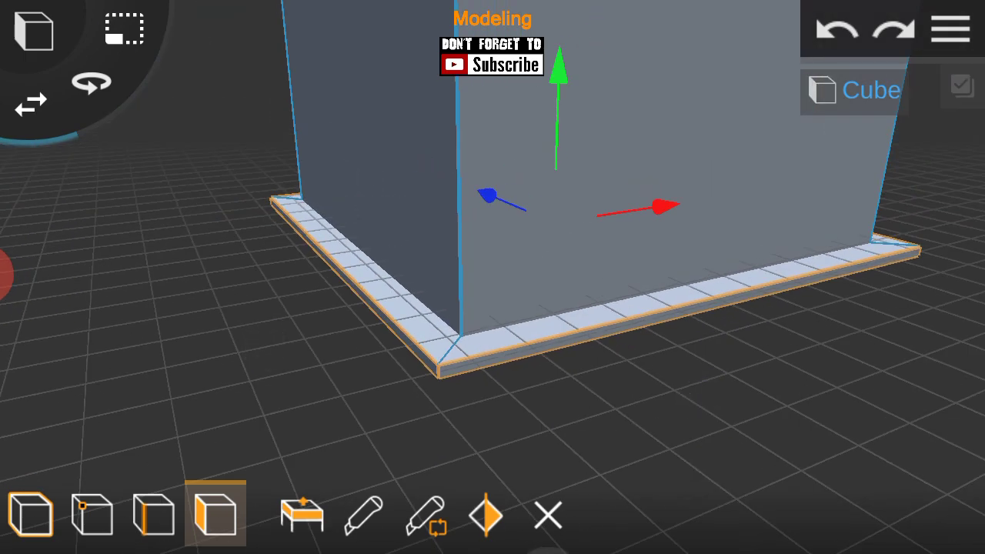
pyautogui.moveTo(686, 245)
pyautogui.mouseDown()
pyautogui.moveTo(862, 433)
pyautogui.moveTo(227, 188)
pyautogui.mouseUp()
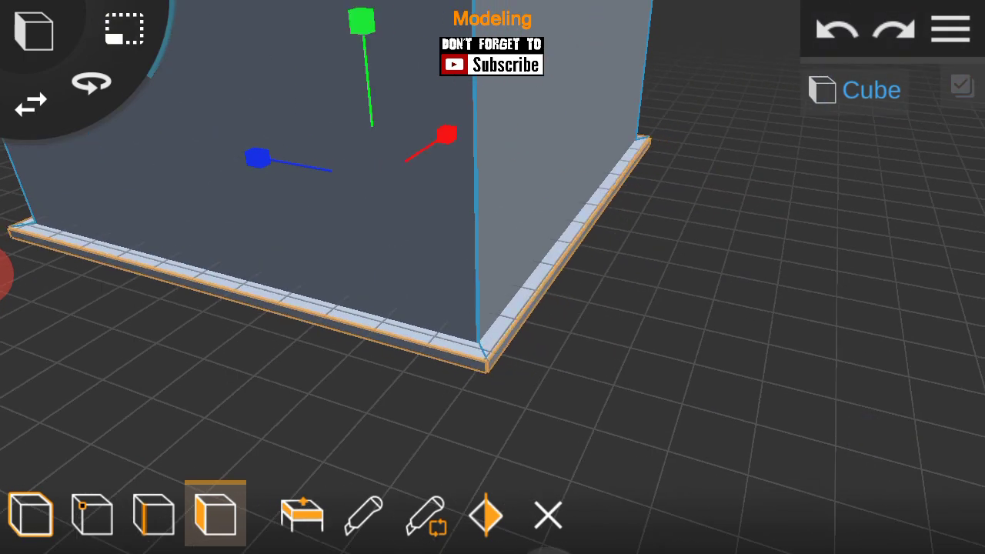
pyautogui.scroll(-3, 458, 385)
pyautogui.moveTo(844, 337)
pyautogui.mouseDown()
pyautogui.moveTo(735, 254)
pyautogui.moveTo(685, 246)
pyautogui.mouseUp()
pyautogui.moveTo(739, 338)
pyautogui.mouseDown()
pyautogui.moveTo(717, 334)
pyautogui.moveTo(832, 314)
pyautogui.moveTo(715, 328)
pyautogui.mouseUp()
# Step: Rename the project to 'bus station'
pyautogui.click(951, 30)
pyautogui.click(862, 254)
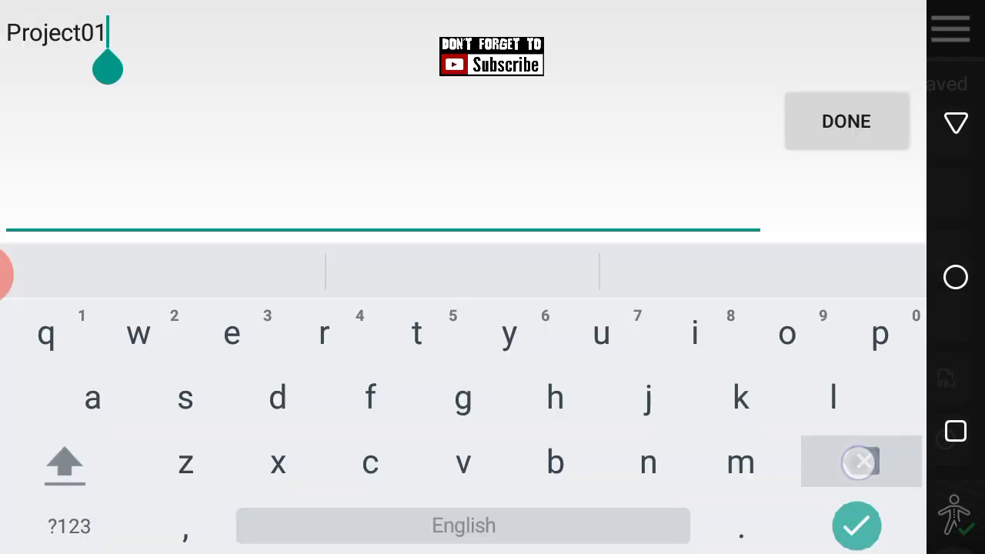
pyautogui.write('bus station')
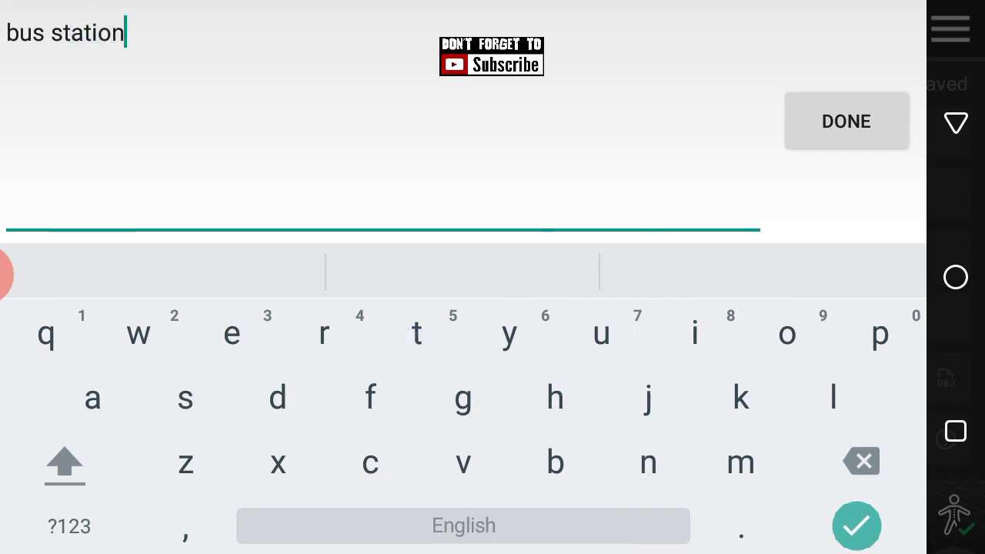
pyautogui.click(847, 121)
pyautogui.click(670, 352)
pyautogui.click(43, 127)
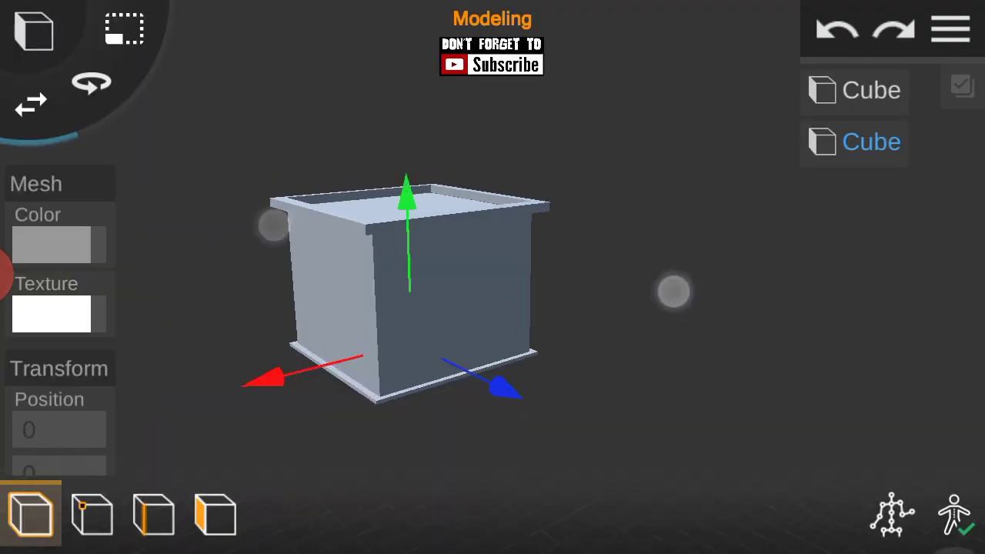
# Step: Colour the new cube dark grey
pyautogui.click(51, 245)
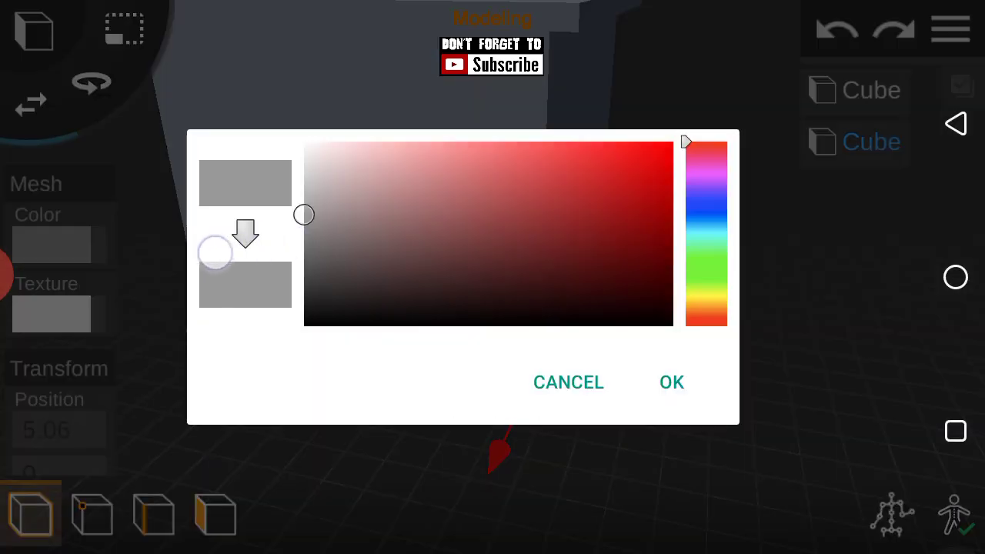
pyautogui.click(672, 382)
pyautogui.click(50, 245)
pyautogui.click(209, 281)
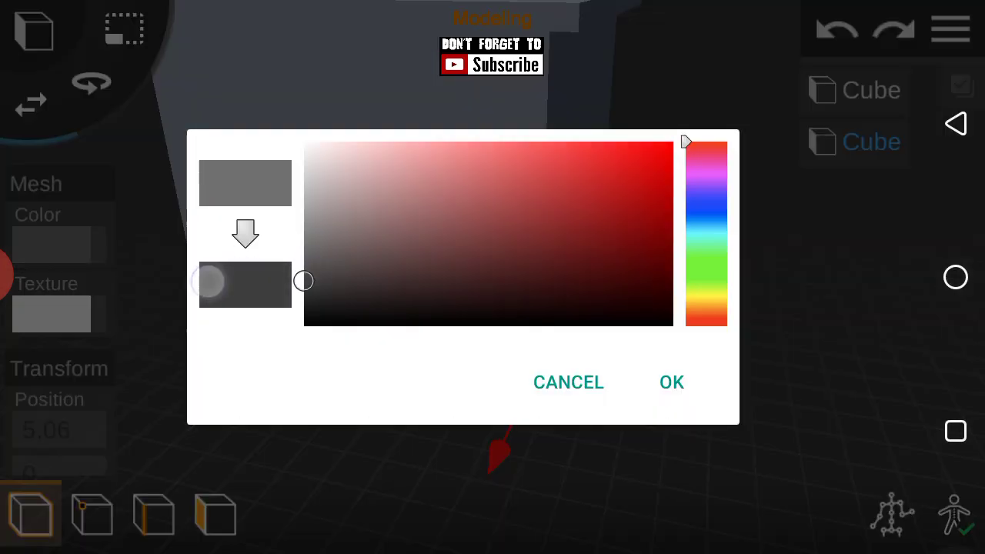
pyautogui.click(704, 341)
# Step: Duplicate the dark block, slide it along the wall, and set its Y scale to 0.27
pyautogui.click(418, 444)
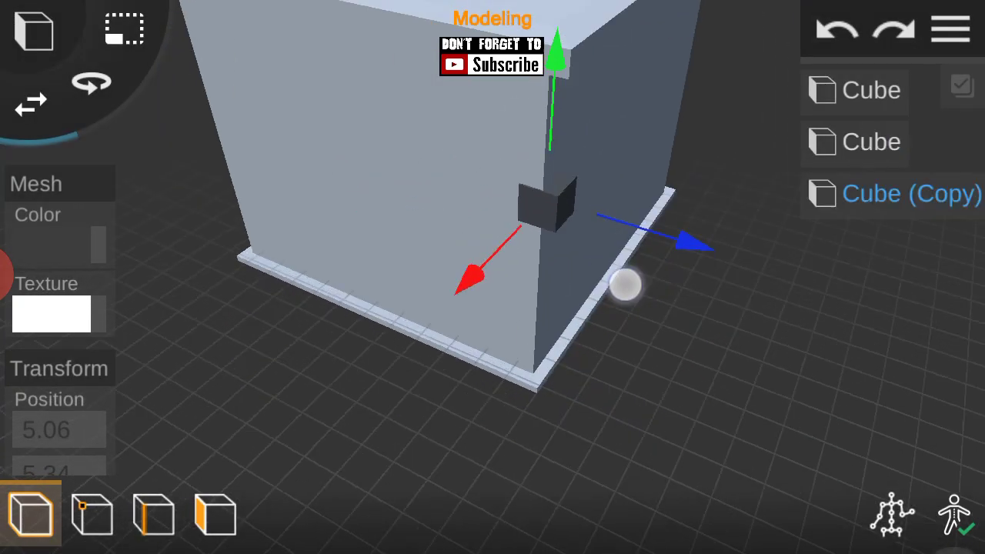
pyautogui.moveTo(624, 281); pyautogui.dragTo(606, 259)
pyautogui.scroll(5, 479, 248)
pyautogui.moveTo(301, 378); pyautogui.dragTo(264, 360)
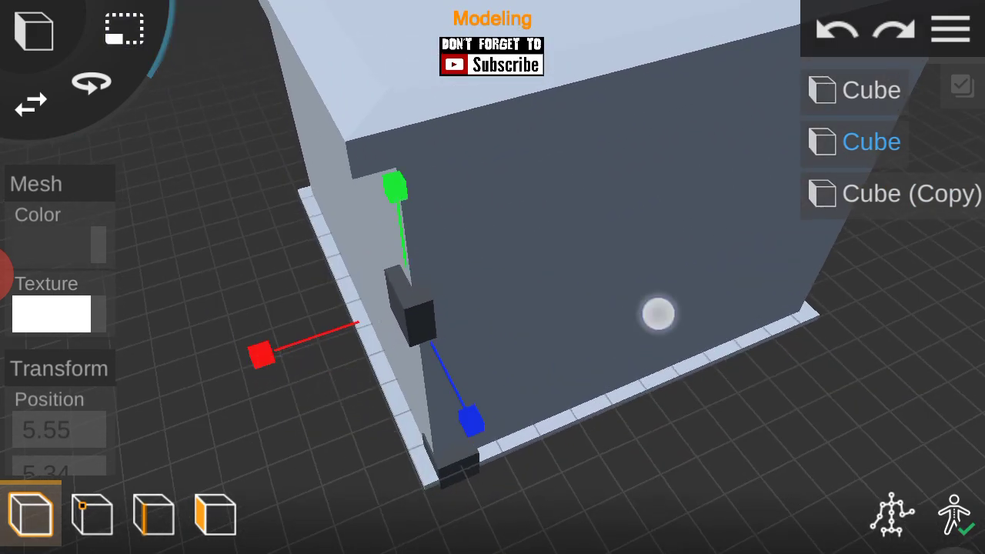
pyautogui.moveTo(338, 169); pyautogui.dragTo(357, 221)
pyautogui.moveTo(768, 378); pyautogui.dragTo(808, 292)
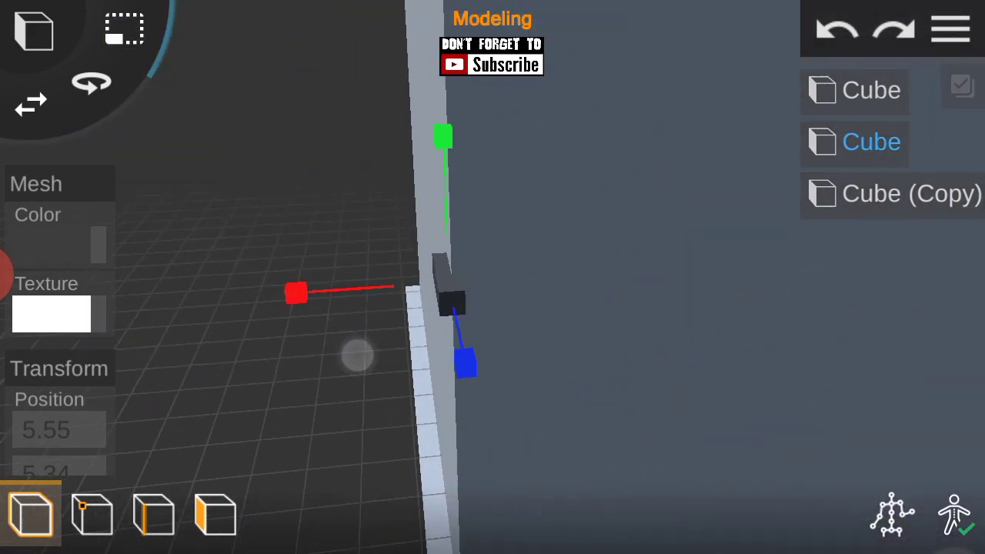
pyautogui.moveTo(60, 431); pyautogui.dragTo(59, 200)
pyautogui.click(46, 403)
pyautogui.press('BackSpace')
pyautogui.write('7')
pyautogui.click(758, 523)
# Step: Stretch the block's end face along the wall into a long strip
pyautogui.moveTo(790, 415)
pyautogui.mouseDown()
pyautogui.moveTo(880, 226)
pyautogui.moveTo(682, 374)
pyautogui.mouseUp()
pyautogui.click(209, 525)
pyautogui.scroll(3, 447, 335)
pyautogui.moveTo(893, 385); pyautogui.dragTo(733, 420)
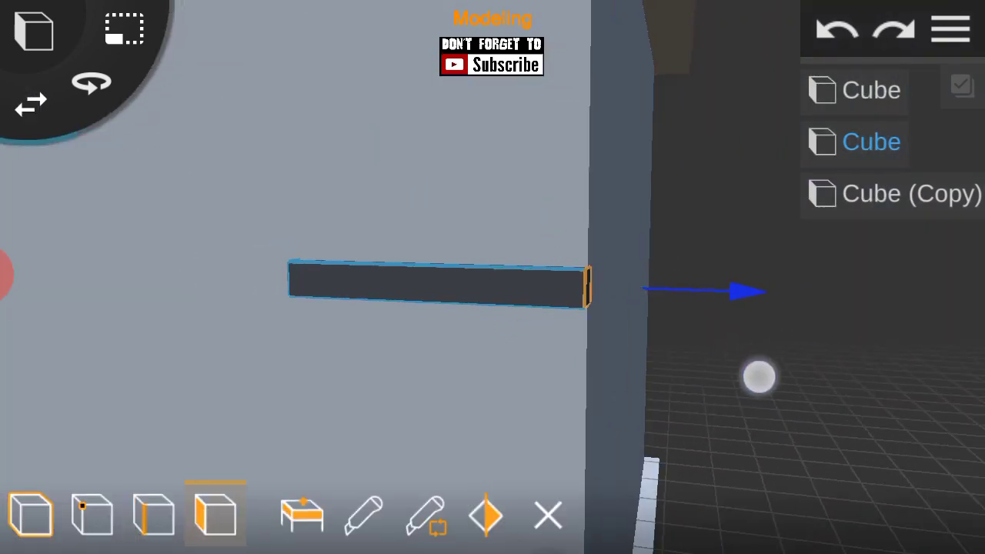
pyautogui.moveTo(808, 361)
pyautogui.mouseDown()
pyautogui.moveTo(748, 354)
pyautogui.moveTo(767, 387)
pyautogui.mouseUp()
pyautogui.moveTo(182, 254)
pyautogui.mouseDown()
pyautogui.moveTo(18, 264)
pyautogui.moveTo(152, 289)
pyautogui.moveTo(293, 341)
pyautogui.moveTo(218, 328)
pyautogui.moveTo(280, 323)
pyautogui.mouseUp()
pyautogui.moveTo(241, 360); pyautogui.dragTo(270, 288)
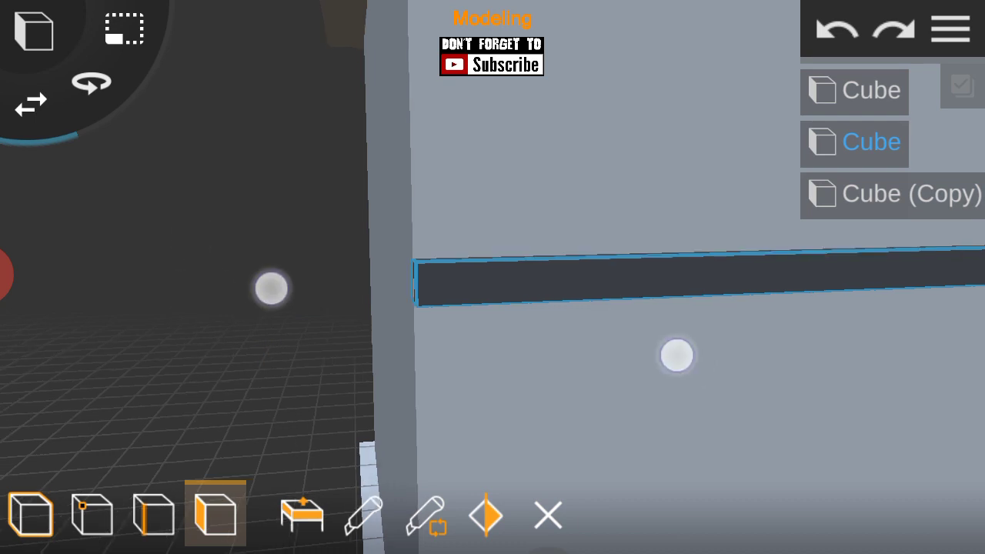
# Step: Set the strip's scale to 0.18 × 0.18 × 1
pyautogui.click(31, 514)
pyautogui.moveTo(869, 407); pyautogui.dragTo(790, 389)
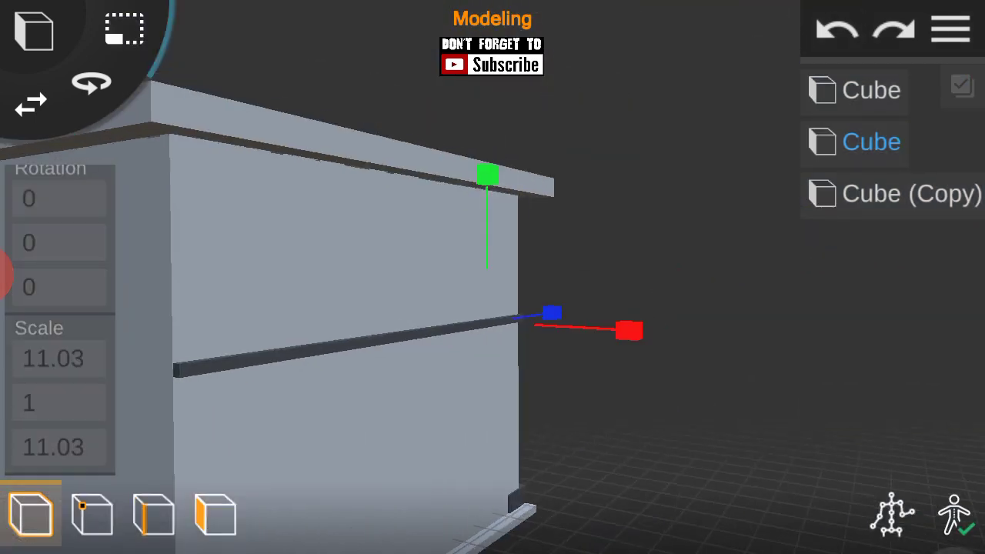
pyautogui.moveTo(487, 176); pyautogui.dragTo(508, 194)
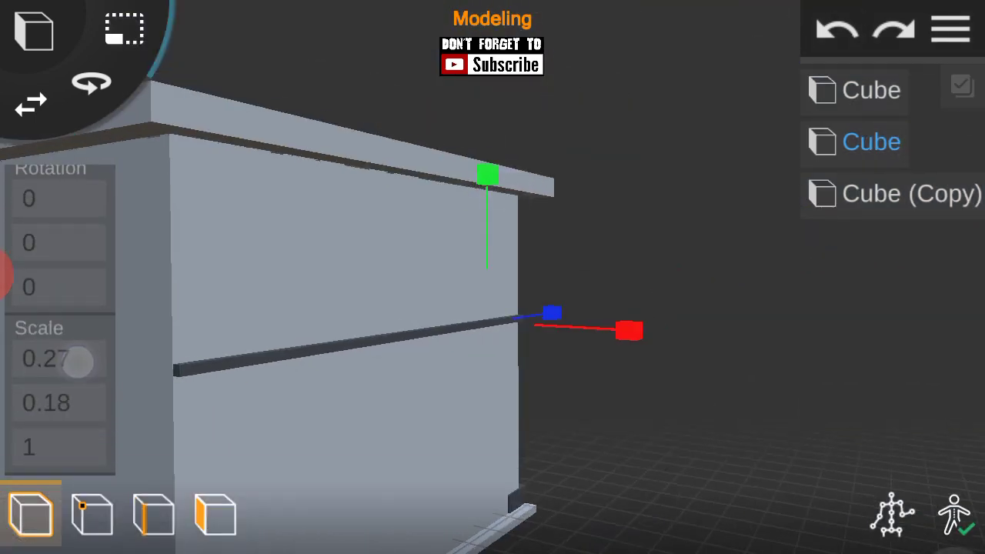
pyautogui.click(77, 362)
pyautogui.click(762, 460)
pyautogui.click(854, 247)
pyautogui.moveTo(758, 409); pyautogui.dragTo(793, 398)
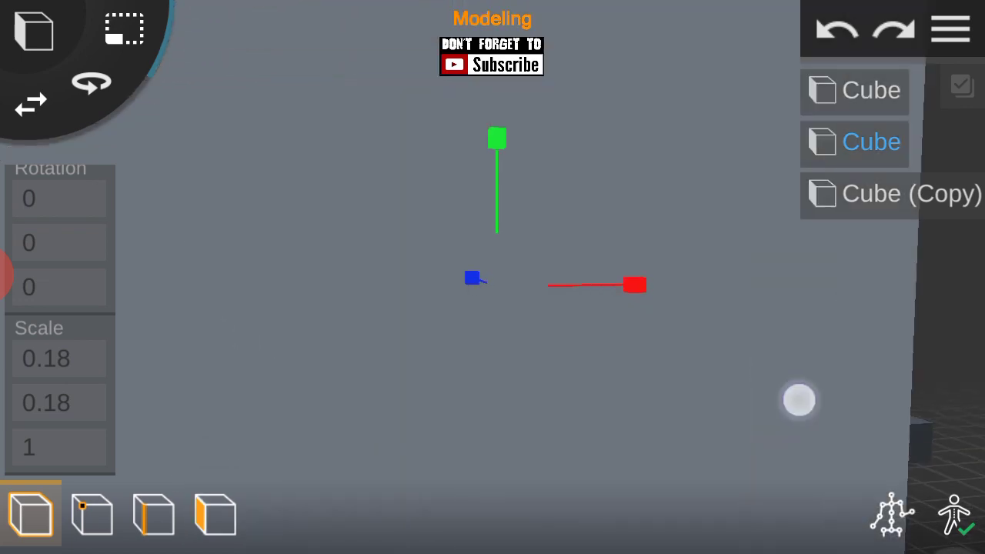
pyautogui.moveTo(773, 364); pyautogui.dragTo(818, 363)
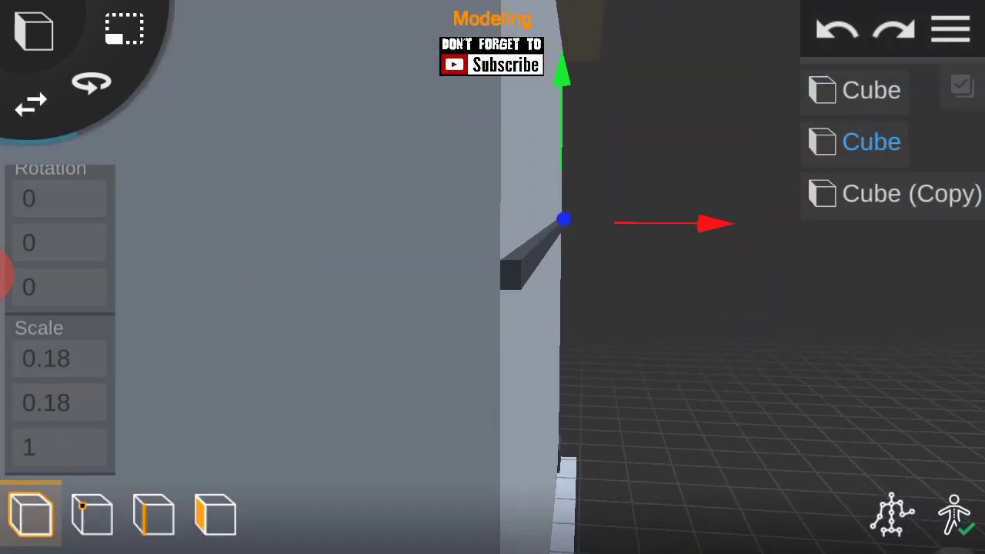
pyautogui.moveTo(745, 408); pyautogui.dragTo(645, 110)
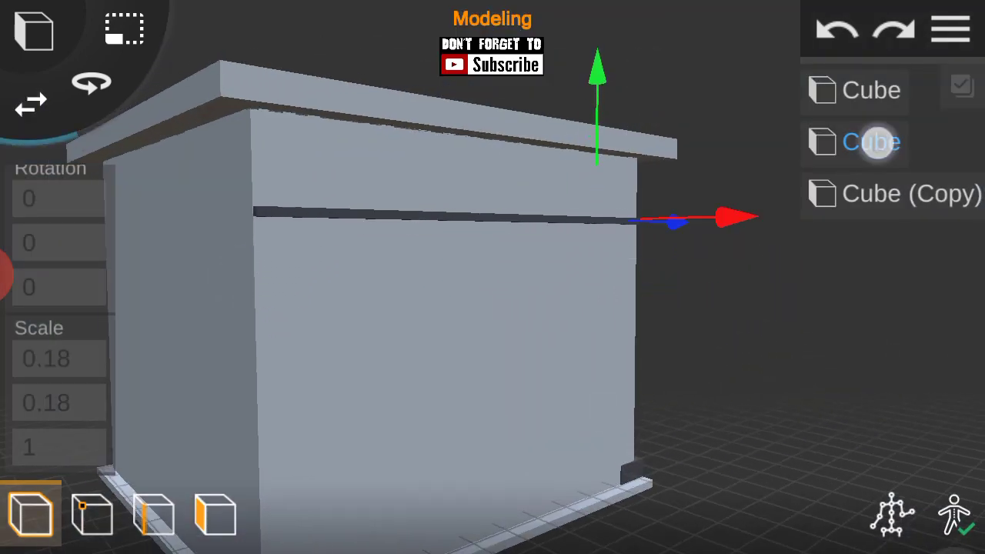
# Step: Copy the dark strip repeatedly, moving each copy lower into evenly spaced bands near the base
pyautogui.click(640, 130)
pyautogui.click(627, 180)
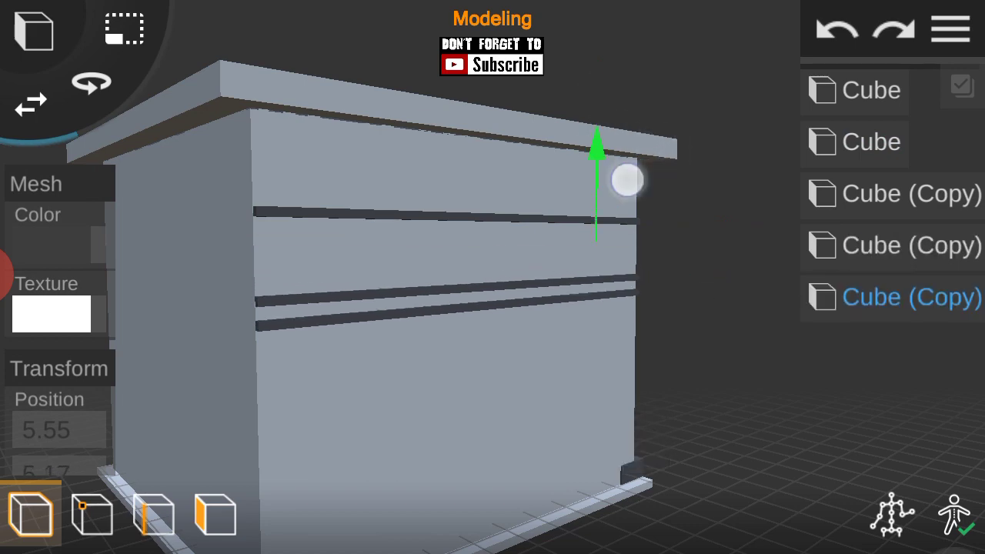
pyautogui.moveTo(667, 199); pyautogui.dragTo(667, 436)
pyautogui.moveTo(656, 162); pyautogui.dragTo(656, 234)
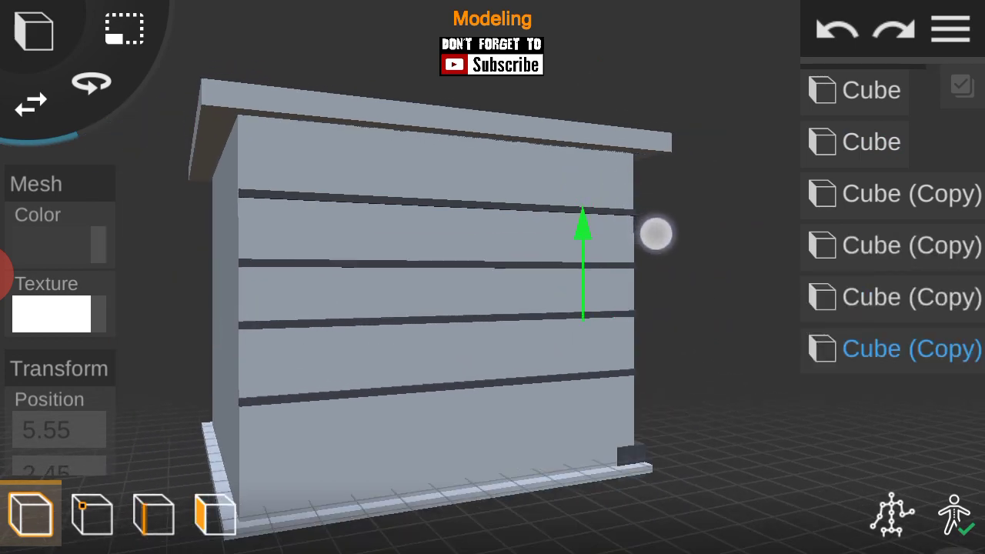
pyautogui.click(613, 257)
pyautogui.moveTo(662, 286); pyautogui.dragTo(686, 209)
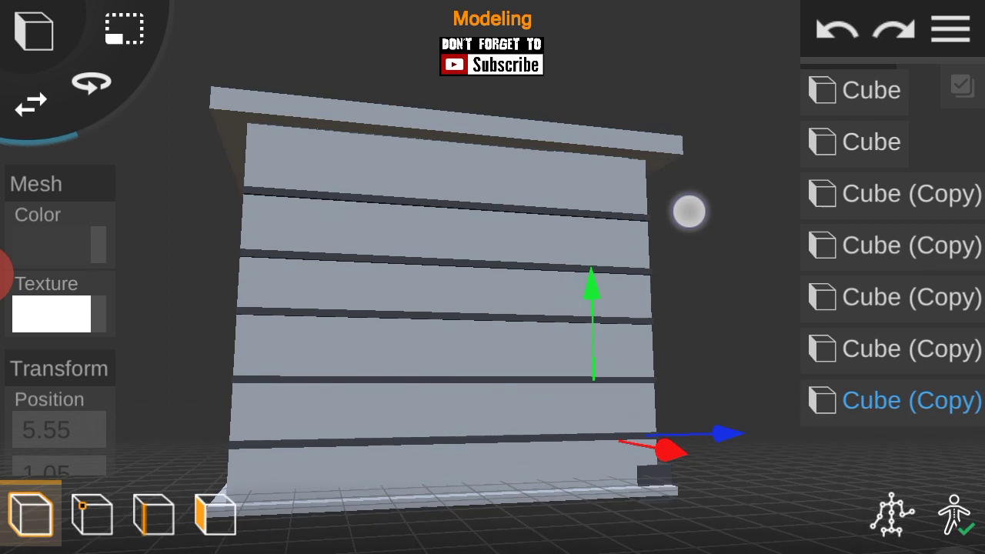
pyautogui.click(400, 454)
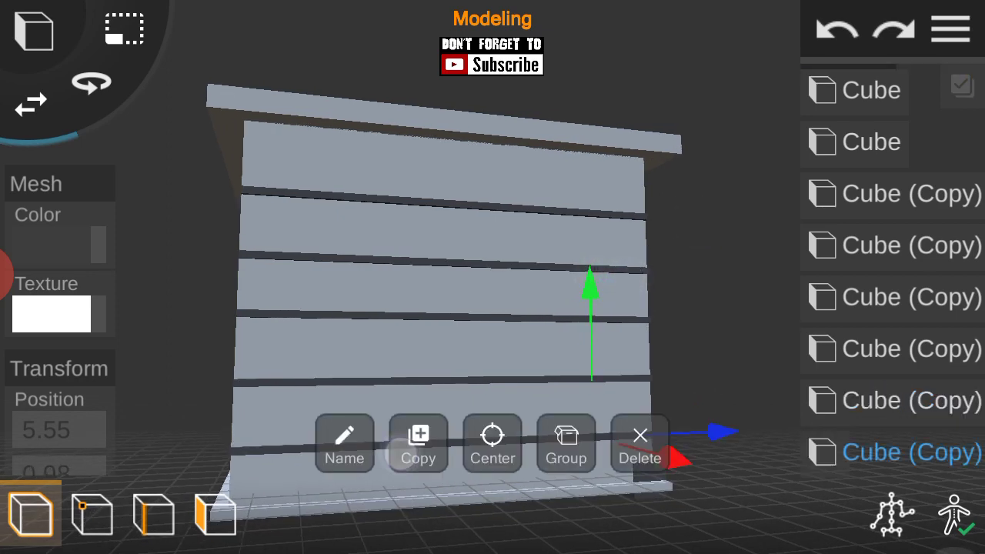
pyautogui.moveTo(690, 395); pyautogui.dragTo(701, 91)
pyautogui.moveTo(697, 231)
pyautogui.mouseDown()
pyautogui.moveTo(701, 127)
pyautogui.moveTo(757, 141)
pyautogui.mouseUp()
pyautogui.click(951, 30)
pyautogui.moveTo(461, 370)
pyautogui.mouseDown()
pyautogui.moveTo(654, 369)
pyautogui.moveTo(763, 354)
pyautogui.mouseUp()
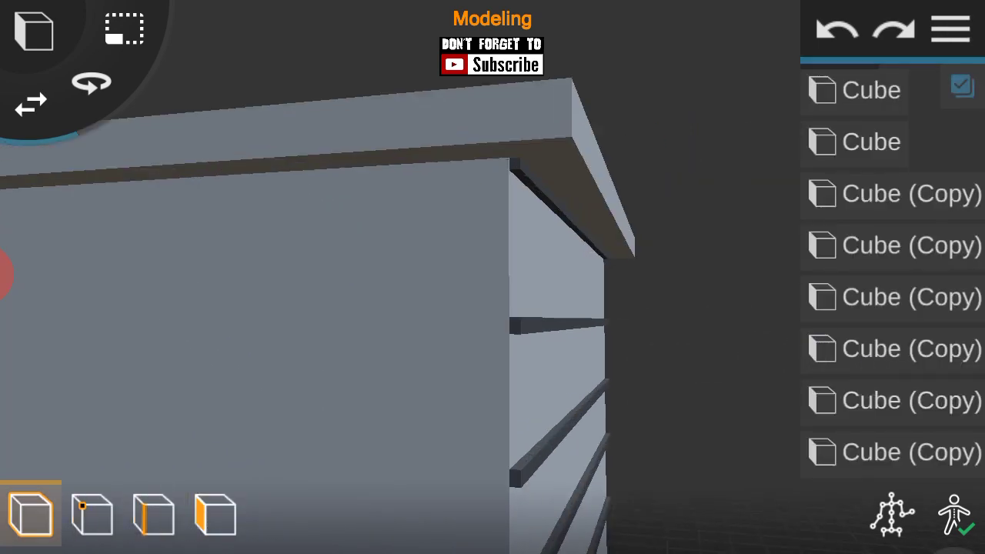
# Step: Multi-select the wall's dark strips and group them
pyautogui.click(871, 142)
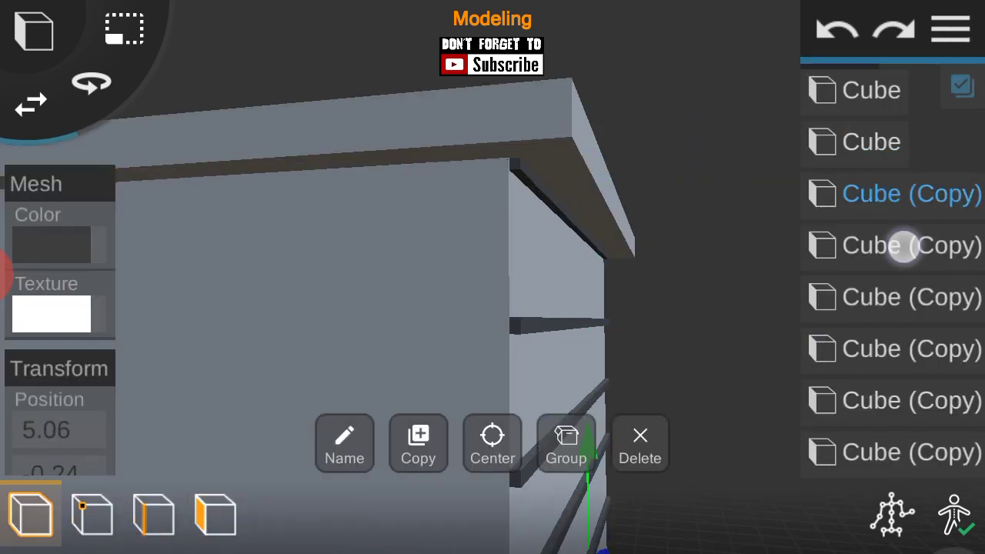
pyautogui.scroll(-3, 503, 281)
pyautogui.click(838, 29)
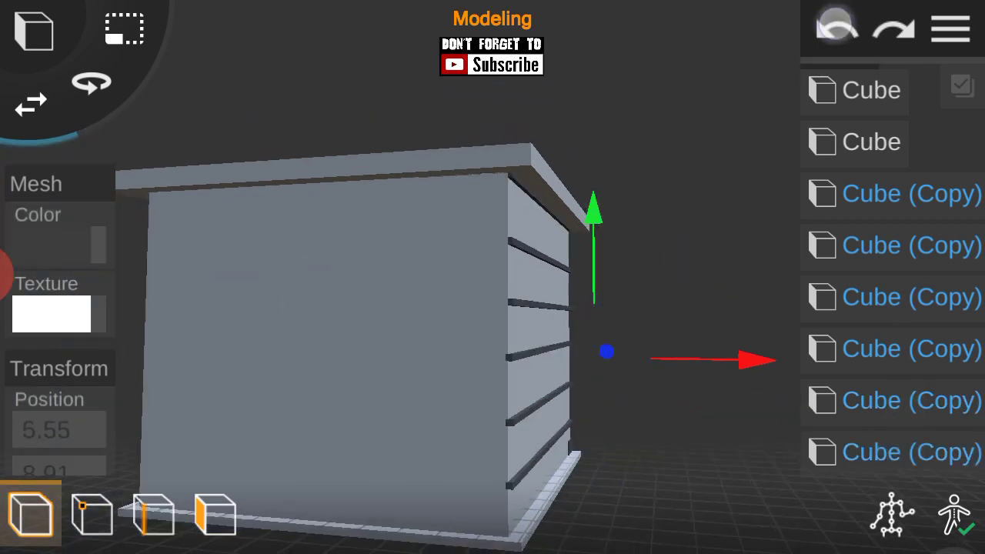
pyautogui.click(872, 141)
pyautogui.moveTo(693, 358); pyautogui.dragTo(720, 352)
pyautogui.click(956, 84)
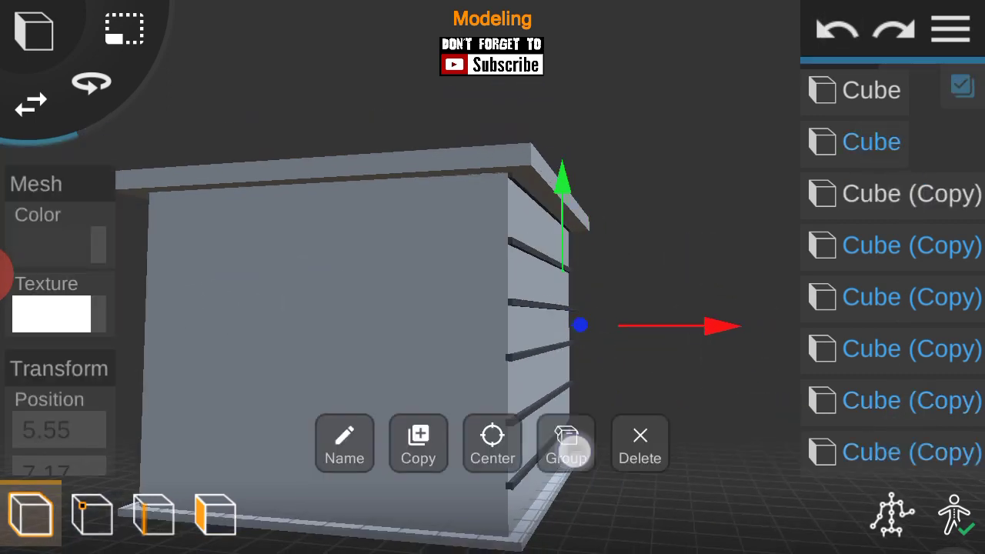
pyautogui.click(568, 441)
pyautogui.click(752, 238)
# Step: Extrude the strip group's end face to extend the strips around the corner
pyautogui.moveTo(587, 411); pyautogui.dragTo(654, 365)
pyautogui.click(875, 193)
pyautogui.moveTo(758, 358); pyautogui.dragTo(788, 316)
pyautogui.click(214, 513)
pyautogui.scroll(3, 521, 317)
pyautogui.scroll(3, 520, 317)
pyautogui.click(649, 123)
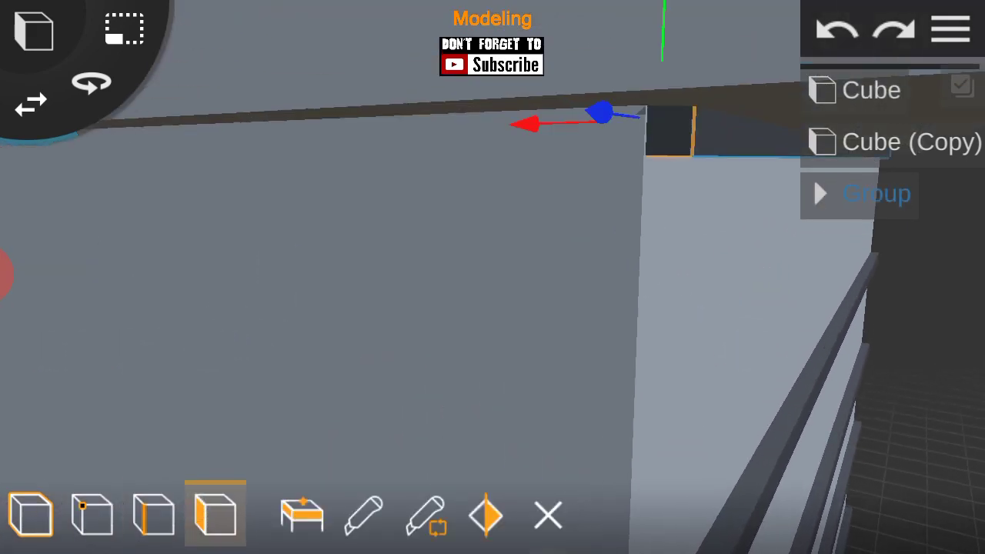
pyautogui.moveTo(791, 321)
pyautogui.mouseDown()
pyautogui.moveTo(704, 257)
pyautogui.moveTo(805, 390)
pyautogui.moveTo(715, 385)
pyautogui.moveTo(855, 297)
pyautogui.moveTo(651, 363)
pyautogui.moveTo(325, 378)
pyautogui.moveTo(226, 284)
pyautogui.mouseUp()
pyautogui.click(302, 513)
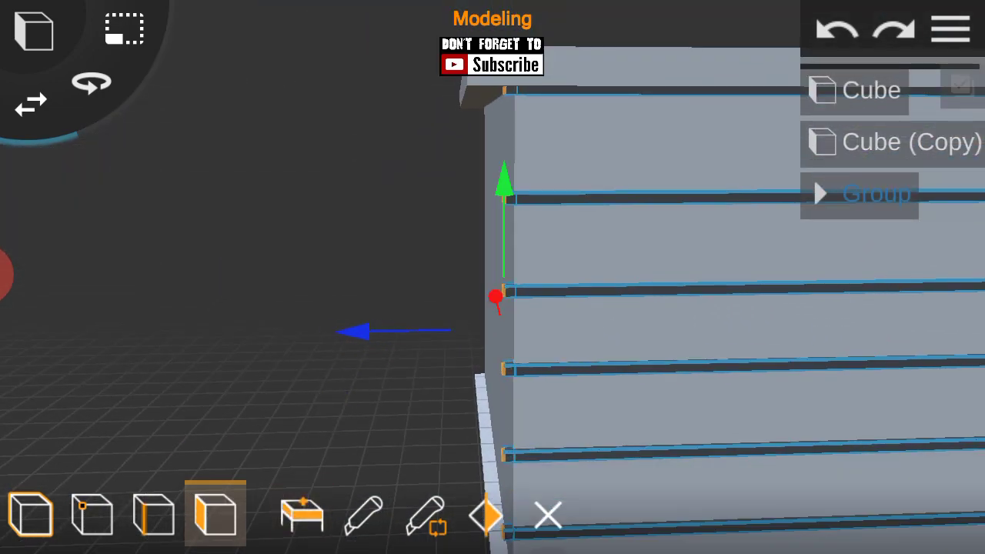
pyautogui.moveTo(600, 385); pyautogui.dragTo(584, 431)
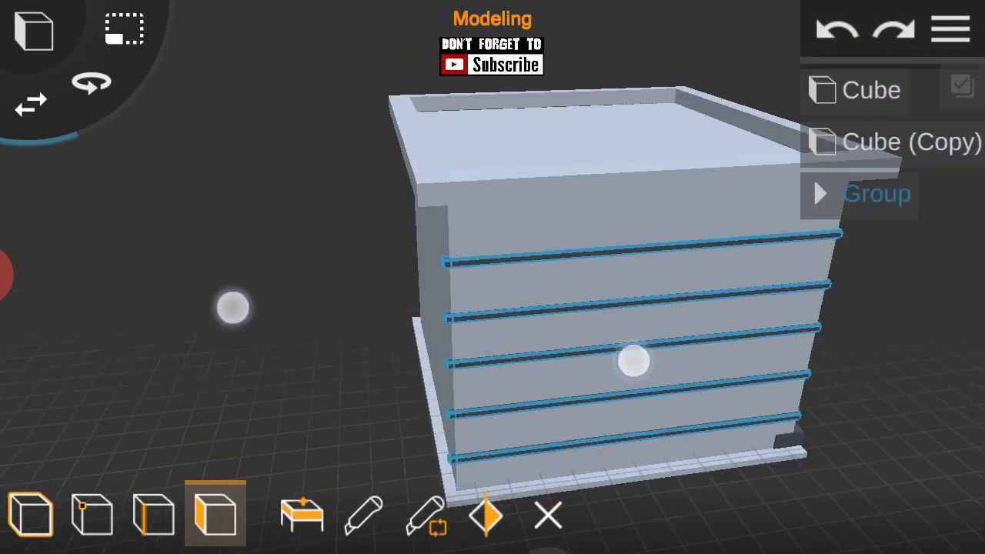
pyautogui.moveTo(633, 359)
pyautogui.mouseDown()
pyautogui.moveTo(774, 315)
pyautogui.moveTo(669, 339)
pyautogui.moveTo(755, 341)
pyautogui.moveTo(587, 363)
pyautogui.moveTo(593, 282)
pyautogui.moveTo(770, 341)
pyautogui.moveTo(739, 370)
pyautogui.moveTo(693, 274)
pyautogui.mouseUp()
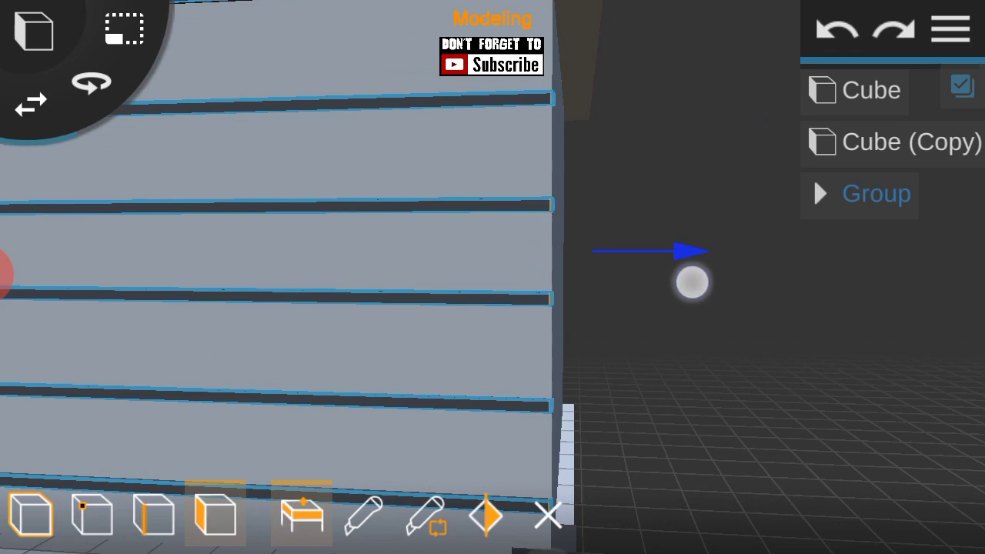
# Step: Copy the strip group and move the copy along X onto the opposite side wall
pyautogui.moveTo(677, 338)
pyautogui.mouseDown()
pyautogui.moveTo(632, 374)
pyautogui.moveTo(608, 269)
pyautogui.moveTo(765, 349)
pyautogui.mouseUp()
pyautogui.moveTo(220, 322)
pyautogui.mouseDown()
pyautogui.moveTo(182, 220)
pyautogui.moveTo(245, 325)
pyautogui.mouseUp()
pyautogui.moveTo(231, 241)
pyautogui.mouseDown()
pyautogui.moveTo(211, 239)
pyautogui.moveTo(202, 259)
pyautogui.mouseUp()
pyautogui.moveTo(730, 247); pyautogui.dragTo(757, 143)
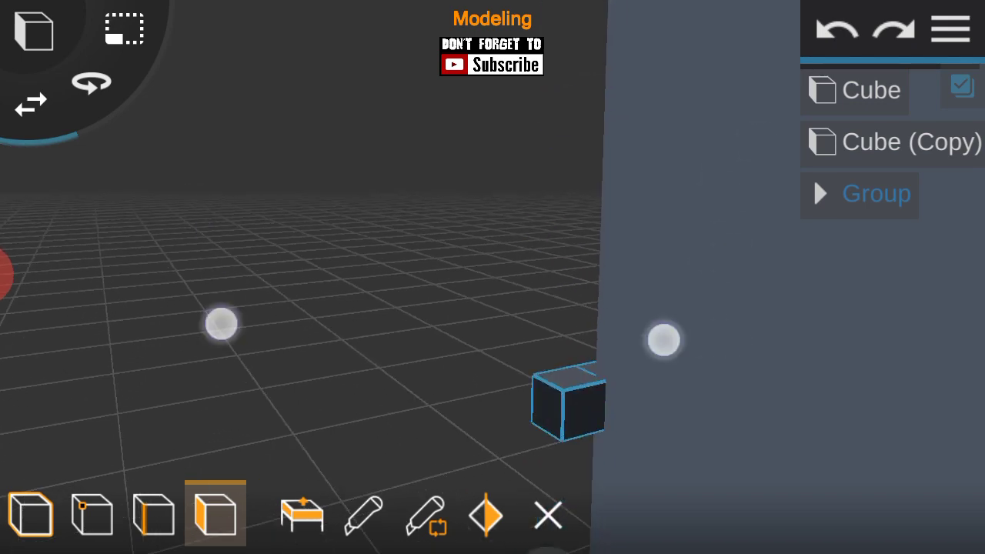
pyautogui.moveTo(220, 323); pyautogui.dragTo(223, 288)
pyautogui.moveTo(662, 338); pyautogui.dragTo(708, 352)
pyautogui.click(876, 194)
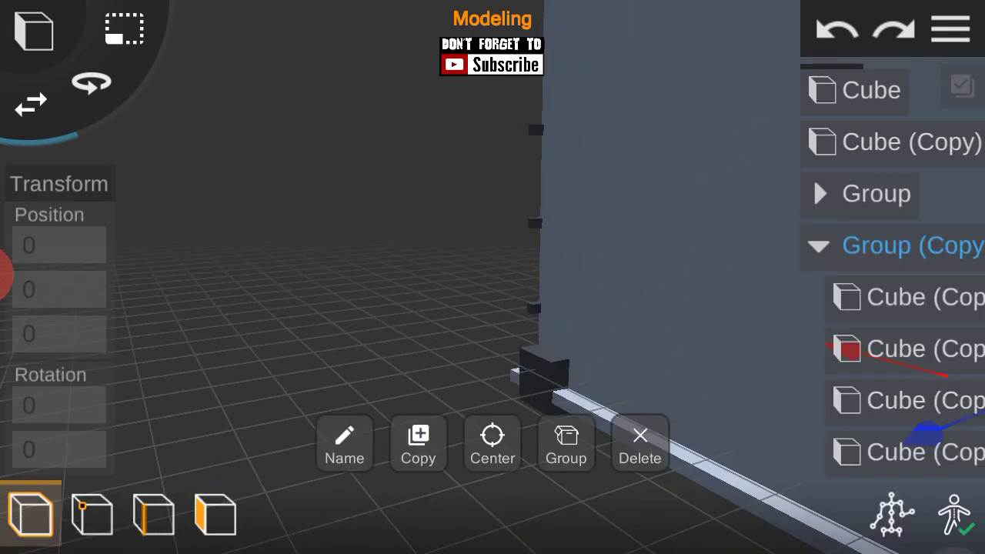
pyautogui.click(257, 308)
pyautogui.moveTo(616, 270)
pyautogui.mouseDown()
pyautogui.moveTo(593, 330)
pyautogui.moveTo(625, 414)
pyautogui.moveTo(607, 495)
pyautogui.moveTo(600, 422)
pyautogui.mouseUp()
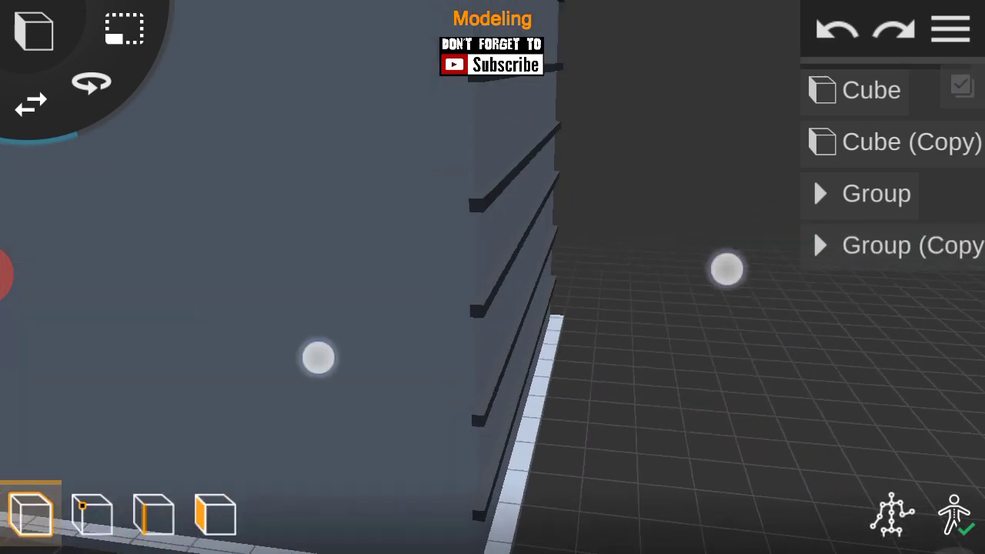
pyautogui.moveTo(732, 266); pyautogui.dragTo(704, 343)
pyautogui.click(215, 515)
pyautogui.moveTo(227, 346)
pyautogui.mouseDown()
pyautogui.moveTo(170, 310)
pyautogui.moveTo(215, 264)
pyautogui.moveTo(207, 344)
pyautogui.moveTo(174, 299)
pyautogui.moveTo(189, 200)
pyautogui.mouseUp()
pyautogui.moveTo(224, 431)
pyautogui.mouseDown()
pyautogui.moveTo(219, 253)
pyautogui.moveTo(231, 324)
pyautogui.mouseUp()
pyautogui.moveTo(341, 354)
pyautogui.mouseDown()
pyautogui.moveTo(224, 336)
pyautogui.moveTo(316, 360)
pyautogui.mouseUp()
pyautogui.moveTo(716, 380)
pyautogui.mouseDown()
pyautogui.moveTo(814, 362)
pyautogui.moveTo(816, 351)
pyautogui.moveTo(759, 277)
pyautogui.moveTo(623, 278)
pyautogui.moveTo(708, 330)
pyautogui.moveTo(690, 454)
pyautogui.moveTo(627, 321)
pyautogui.moveTo(701, 298)
pyautogui.moveTo(677, 398)
pyautogui.moveTo(831, 334)
pyautogui.moveTo(310, 245)
pyautogui.moveTo(318, 274)
pyautogui.moveTo(858, 346)
pyautogui.moveTo(249, 402)
pyautogui.moveTo(235, 375)
pyautogui.moveTo(657, 418)
pyautogui.moveTo(864, 400)
pyautogui.moveTo(897, 422)
pyautogui.moveTo(686, 386)
pyautogui.moveTo(539, 377)
pyautogui.mouseUp()
# Step: Copy a dark strip out of Group (Copy) near the building corner
pyautogui.click(950, 29)
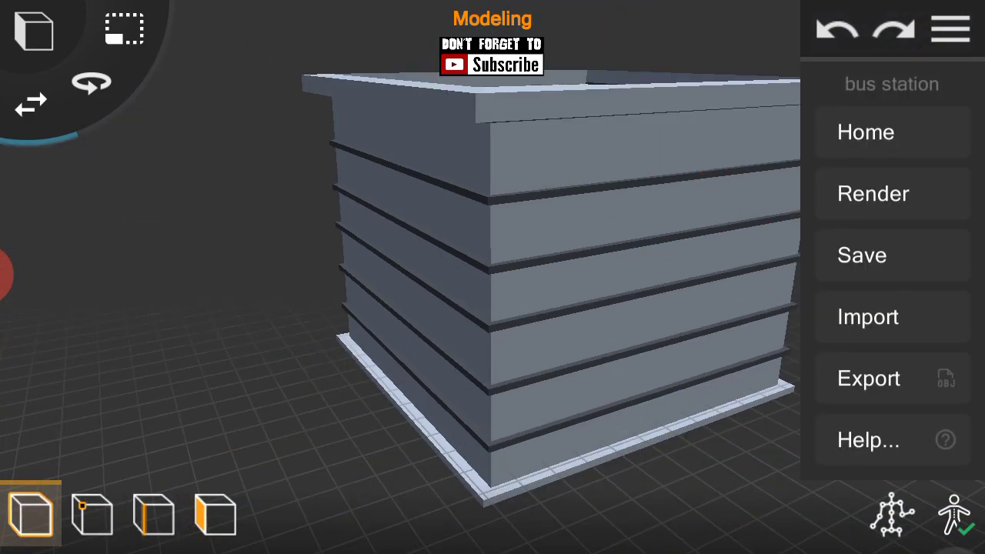
pyautogui.click(765, 359)
pyautogui.moveTo(765, 358); pyautogui.dragTo(873, 350)
pyautogui.click(632, 254)
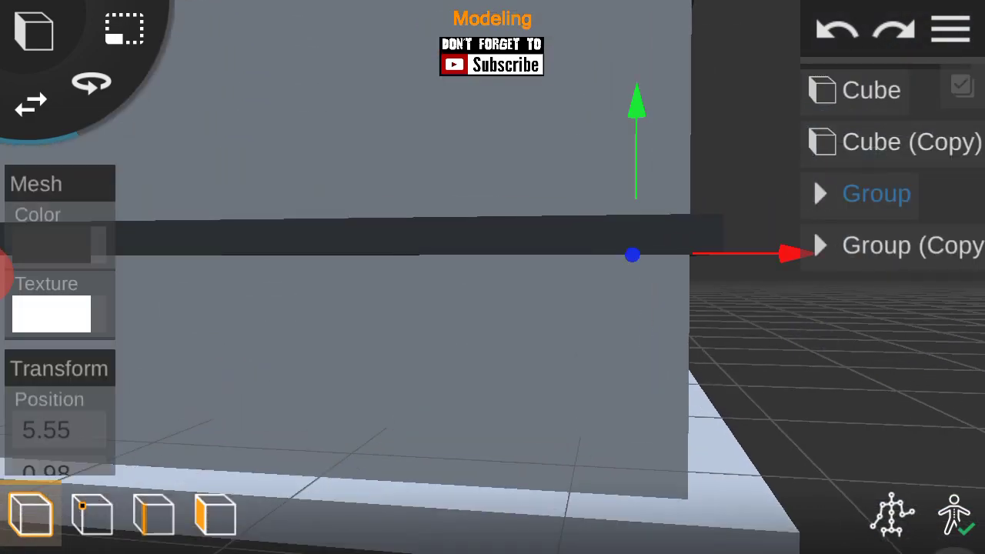
pyautogui.click(400, 444)
pyautogui.click(182, 300)
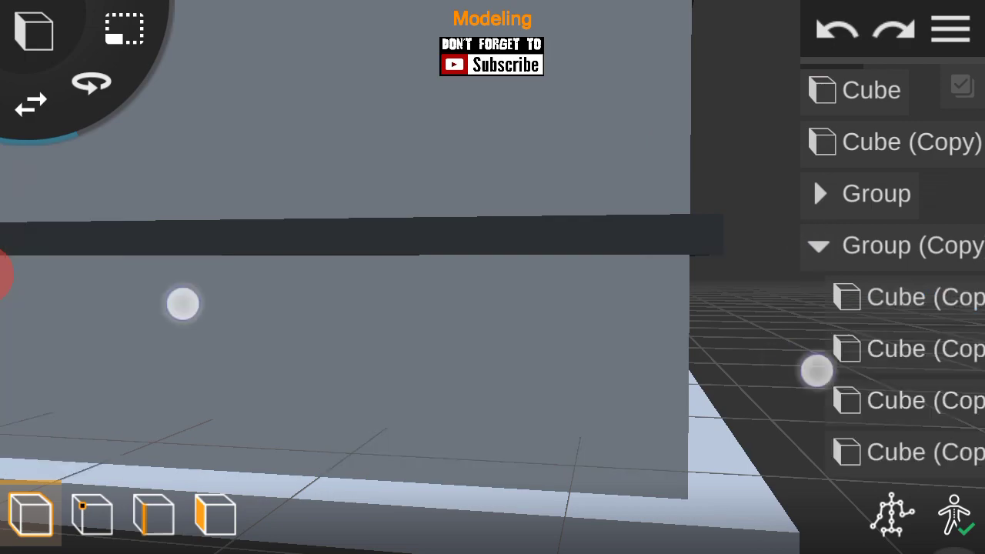
pyautogui.moveTo(441, 413); pyautogui.dragTo(818, 297)
pyautogui.click(819, 298)
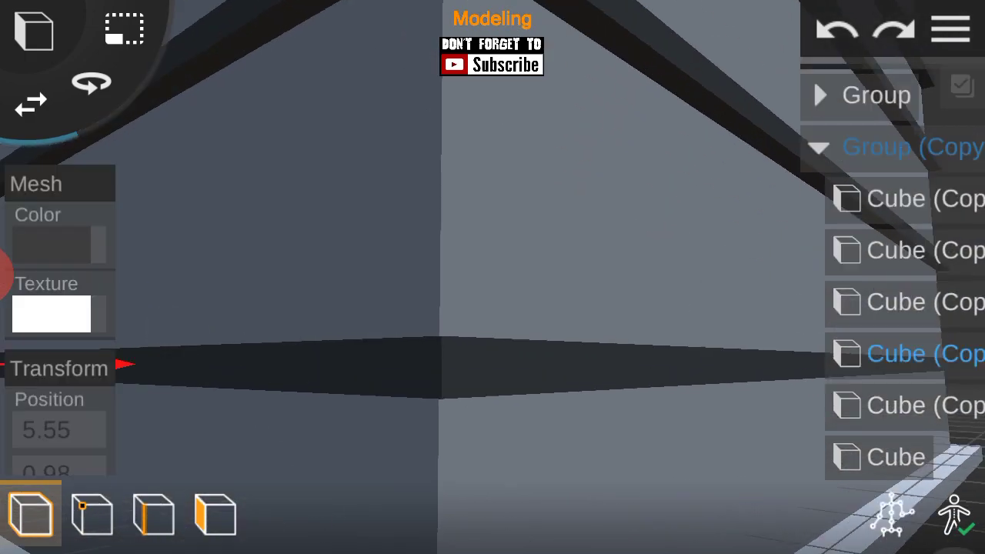
pyautogui.click(818, 245)
pyautogui.moveTo(461, 385); pyautogui.dragTo(257, 372)
# Step: Slide the copied lower strip along the base of the side wall
pyautogui.click(893, 348)
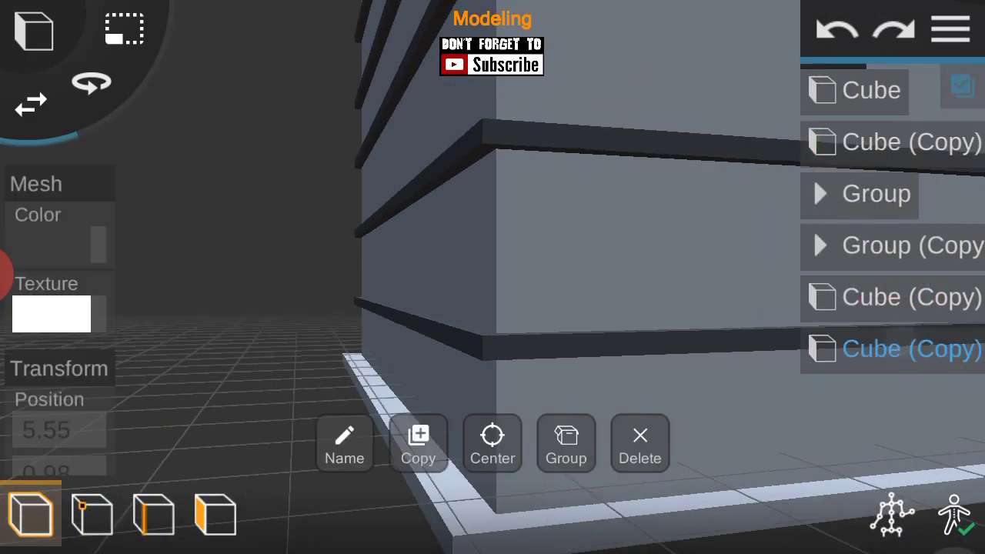
pyautogui.moveTo(569, 346); pyautogui.dragTo(624, 197)
pyautogui.moveTo(655, 420); pyautogui.dragTo(678, 186)
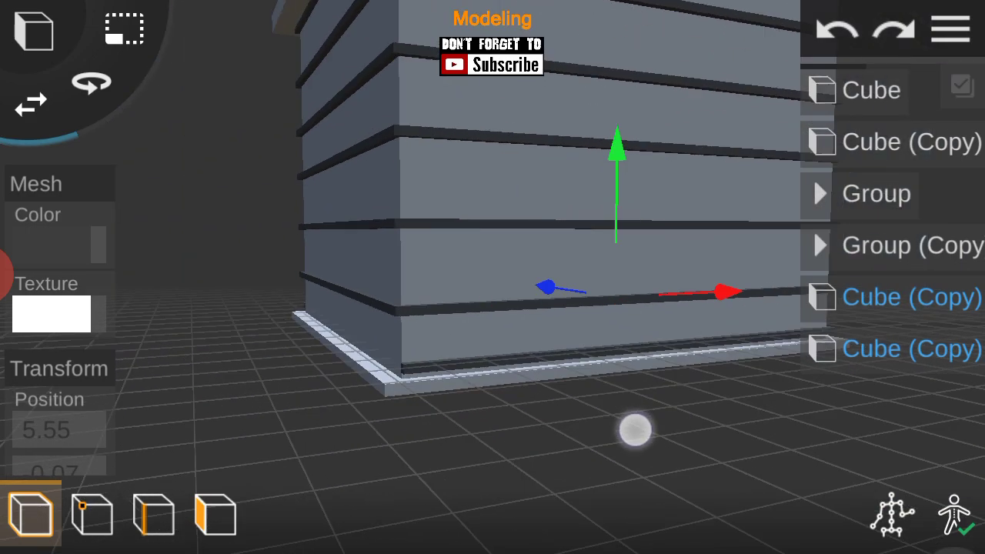
pyautogui.click(893, 349)
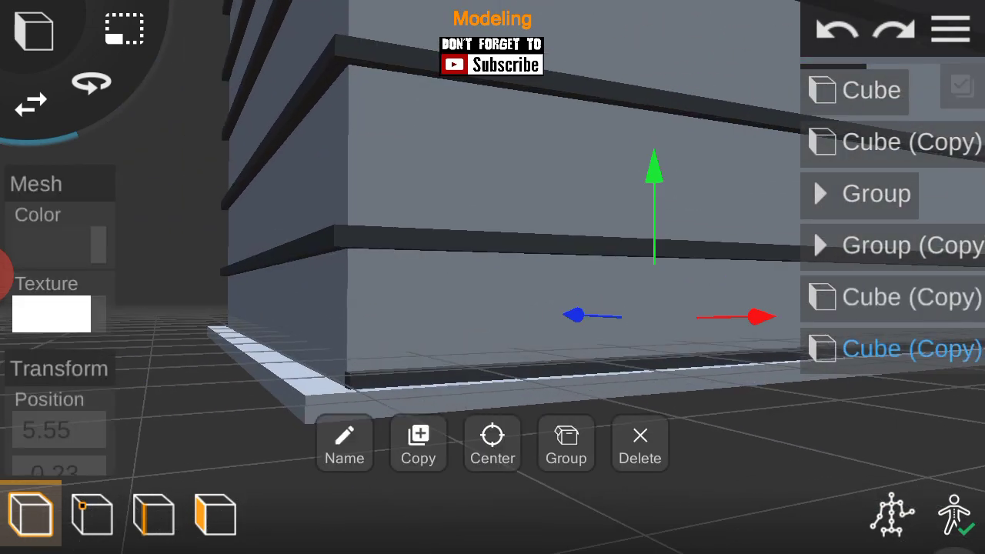
pyautogui.moveTo(578, 455); pyautogui.dragTo(673, 291)
pyautogui.moveTo(601, 408)
pyautogui.mouseDown()
pyautogui.moveTo(728, 378)
pyautogui.moveTo(547, 335)
pyautogui.mouseUp()
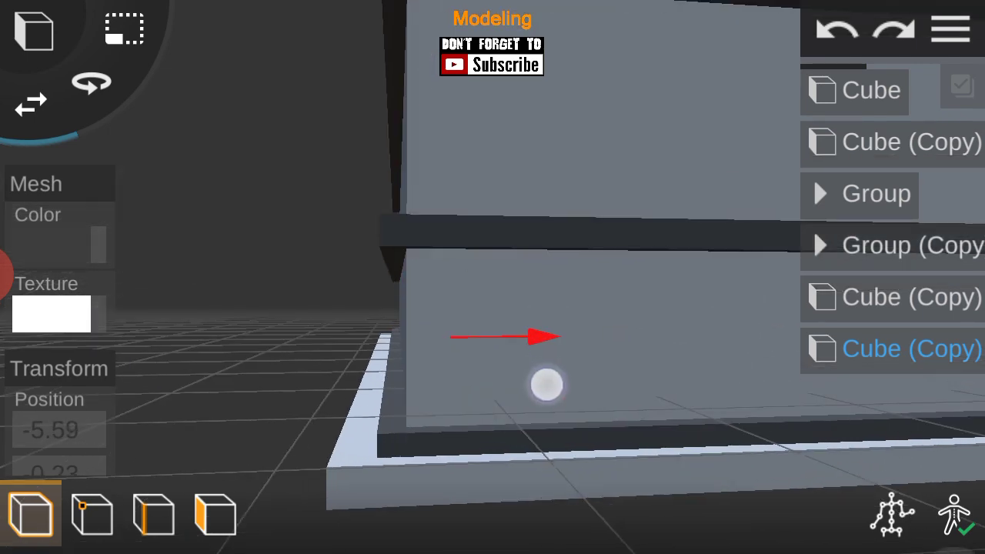
# Step: Select the loose strips and both strip groups together and combine them into one group
pyautogui.click(950, 29)
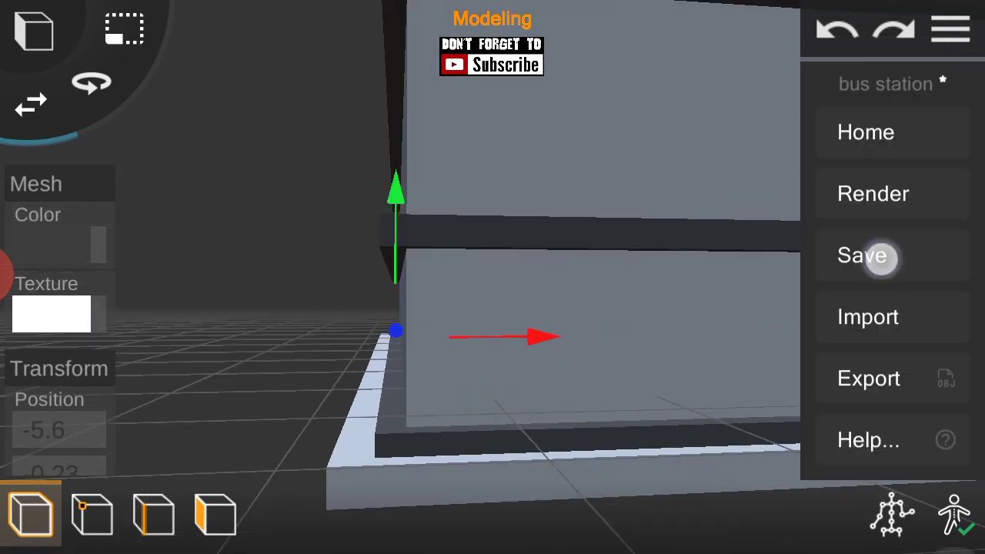
pyautogui.moveTo(385, 334); pyautogui.dragTo(601, 424)
pyautogui.click(888, 345)
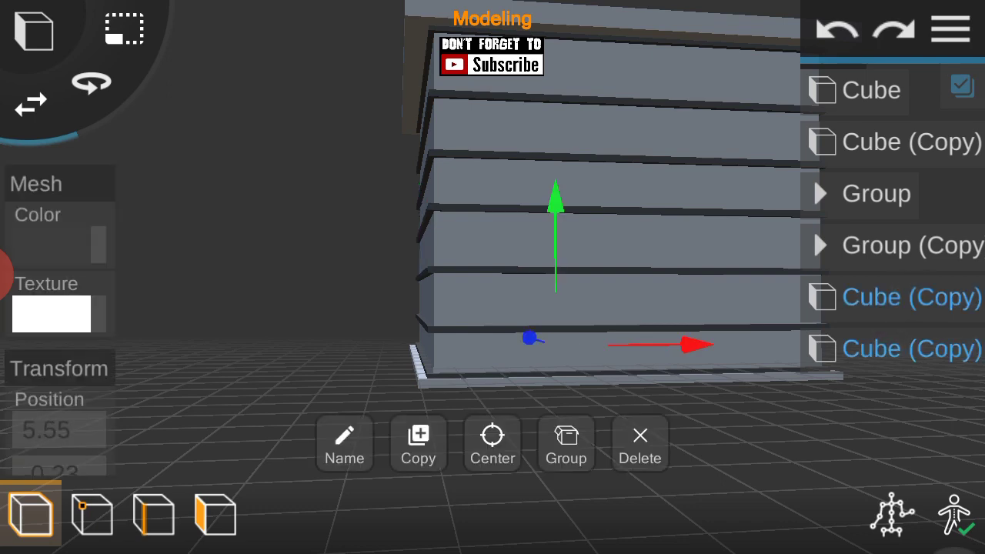
pyautogui.click(741, 385)
pyautogui.click(888, 349)
pyautogui.click(888, 400)
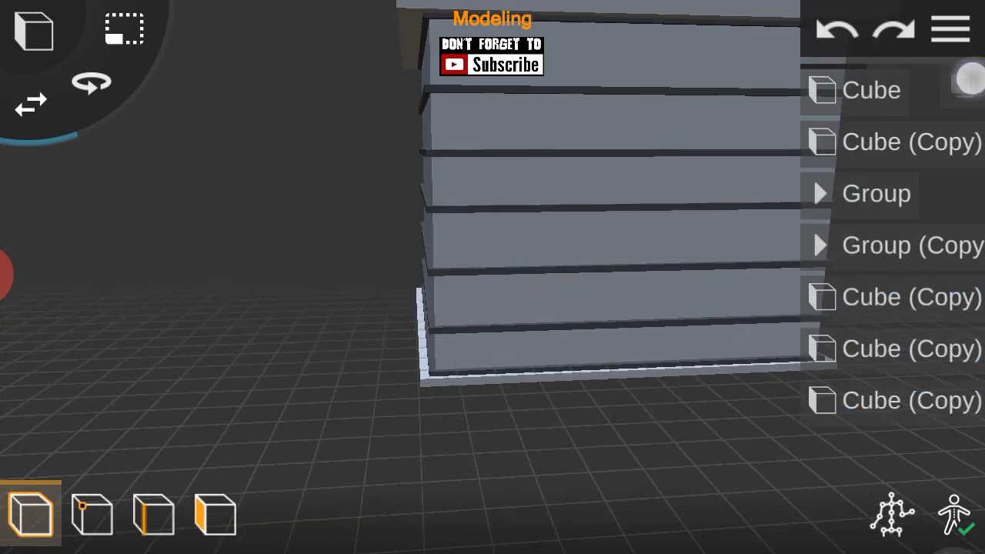
pyautogui.click(889, 297)
pyautogui.click(888, 348)
pyautogui.click(876, 193)
pyautogui.click(876, 245)
pyautogui.click(566, 443)
pyautogui.click(951, 29)
pyautogui.click(951, 29)
pyautogui.click(876, 193)
# Step: Rotate the Cube (Copy) piece to -90 and stand it upright against the building wall
pyautogui.moveTo(418, 330)
pyautogui.mouseDown()
pyautogui.moveTo(351, 329)
pyautogui.moveTo(330, 435)
pyautogui.mouseUp()
pyautogui.moveTo(46, 431); pyautogui.dragTo(44, 295)
pyautogui.click(58, 254)
pyautogui.press('BackSpace')
pyautogui.press('BackSpace')
pyautogui.press('BackSpace')
pyautogui.press('BackSpace')
pyautogui.write('90')
pyautogui.click(759, 523)
pyautogui.moveTo(378, 354)
pyautogui.mouseDown()
pyautogui.moveTo(915, 361)
pyautogui.moveTo(734, 416)
pyautogui.mouseUp()
# Step: Reselect the upright post and bring its top end into view
pyautogui.moveTo(655, 103)
pyautogui.mouseDown()
pyautogui.moveTo(703, 341)
pyautogui.moveTo(541, 110)
pyautogui.mouseUp()
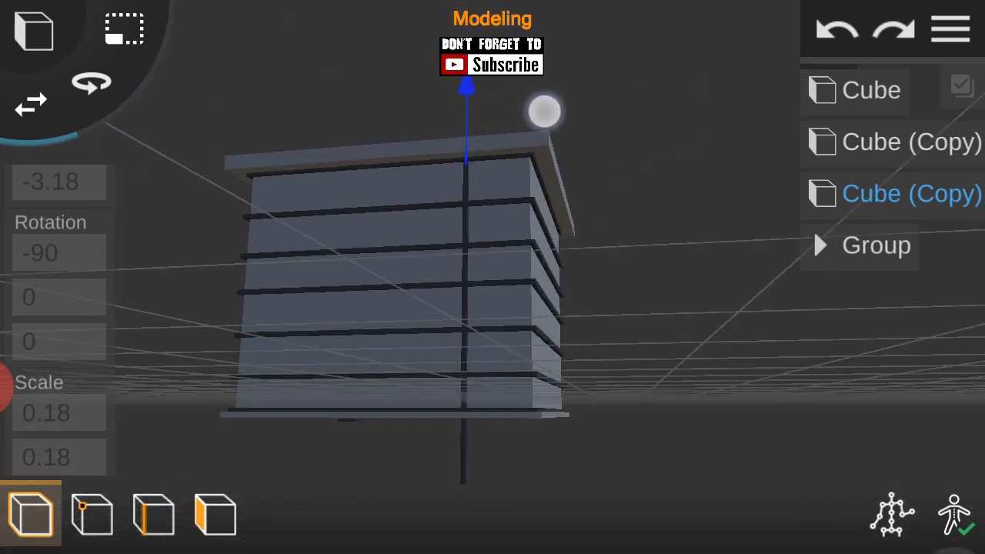
pyautogui.click(215, 512)
pyautogui.moveTo(693, 374)
pyautogui.mouseDown()
pyautogui.moveTo(702, 259)
pyautogui.moveTo(728, 290)
pyautogui.moveTo(492, 297)
pyautogui.moveTo(518, 396)
pyautogui.moveTo(118, 299)
pyautogui.moveTo(550, 252)
pyautogui.mouseUp()
pyautogui.moveTo(597, 363)
pyautogui.mouseDown()
pyautogui.moveTo(605, 372)
pyautogui.moveTo(578, 341)
pyautogui.moveTo(852, 378)
pyautogui.mouseUp()
pyautogui.moveTo(737, 255)
pyautogui.mouseDown()
pyautogui.moveTo(666, 357)
pyautogui.moveTo(846, 385)
pyautogui.mouseUp()
pyautogui.click(666, 356)
pyautogui.click(951, 29)
pyautogui.click(708, 370)
pyautogui.click(436, 230)
pyautogui.moveTo(649, 212); pyautogui.dragTo(698, 321)
# Step: In face mode, stretch the post's top face up to the roof across the strips
pyautogui.click(215, 514)
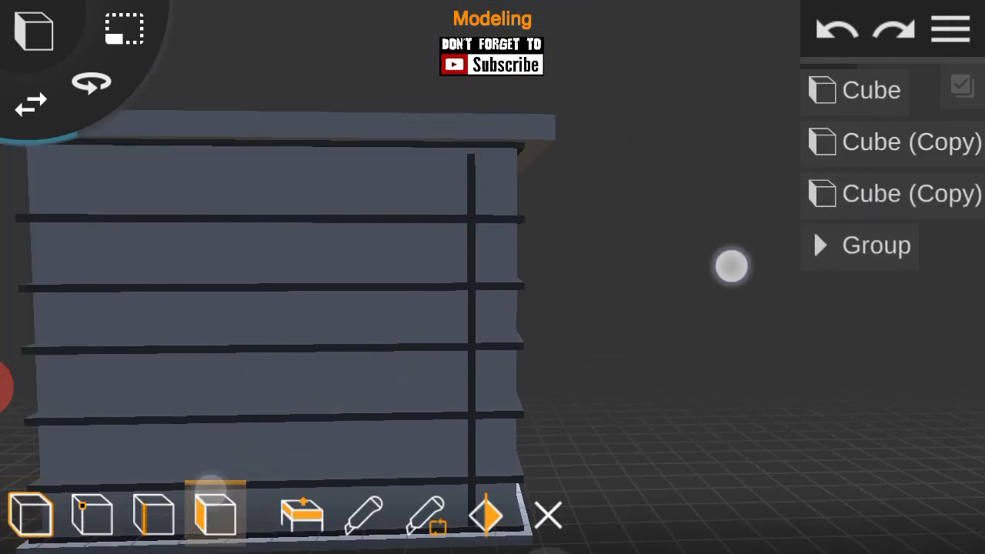
pyautogui.scroll(3, 685, 308)
pyautogui.scroll(5, 477, 319)
pyautogui.scroll(-3, 477, 318)
pyautogui.scroll(-2, 477, 318)
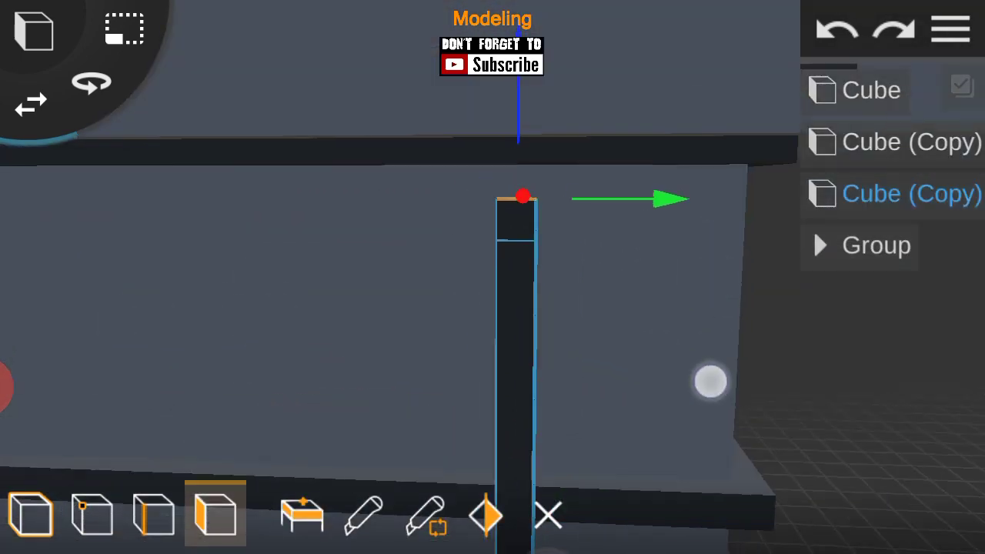
pyautogui.moveTo(711, 382); pyautogui.dragTo(554, 125)
pyautogui.scroll(-3, 467, 343)
pyautogui.click(952, 29)
pyautogui.click(905, 193)
pyautogui.scroll(3, 517, 356)
pyautogui.moveTo(778, 398)
pyautogui.mouseDown()
pyautogui.moveTo(662, 326)
pyautogui.moveTo(670, 431)
pyautogui.mouseUp()
# Step: Duplicate the post and move the copy along the wall
pyautogui.click(913, 193)
pyautogui.moveTo(761, 357); pyautogui.dragTo(637, 361)
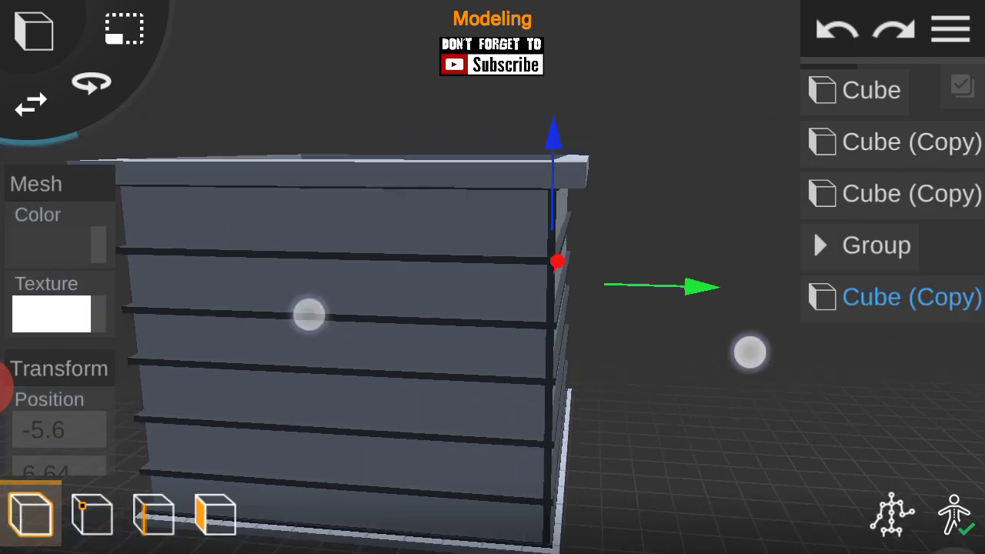
pyautogui.moveTo(738, 307); pyautogui.dragTo(656, 306)
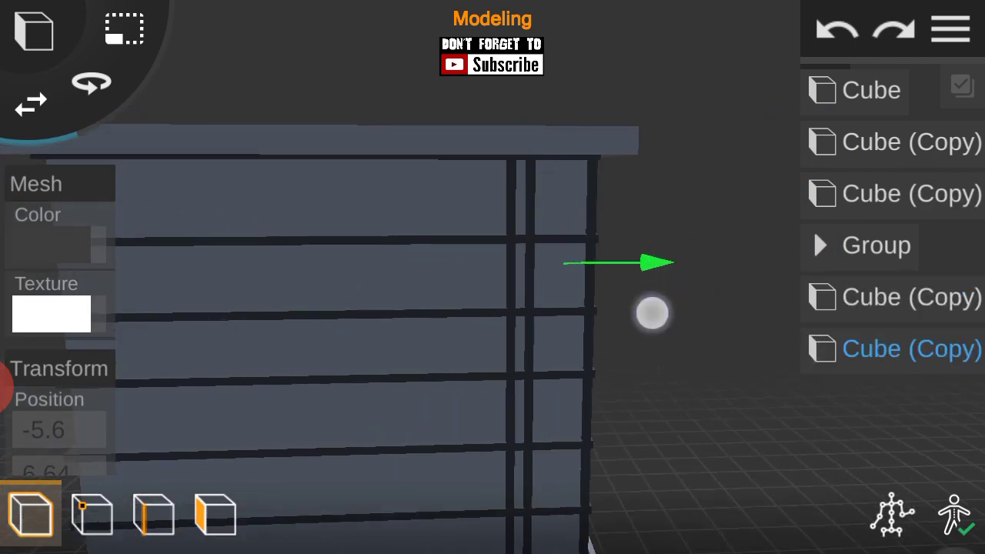
pyautogui.moveTo(782, 303); pyautogui.dragTo(654, 315)
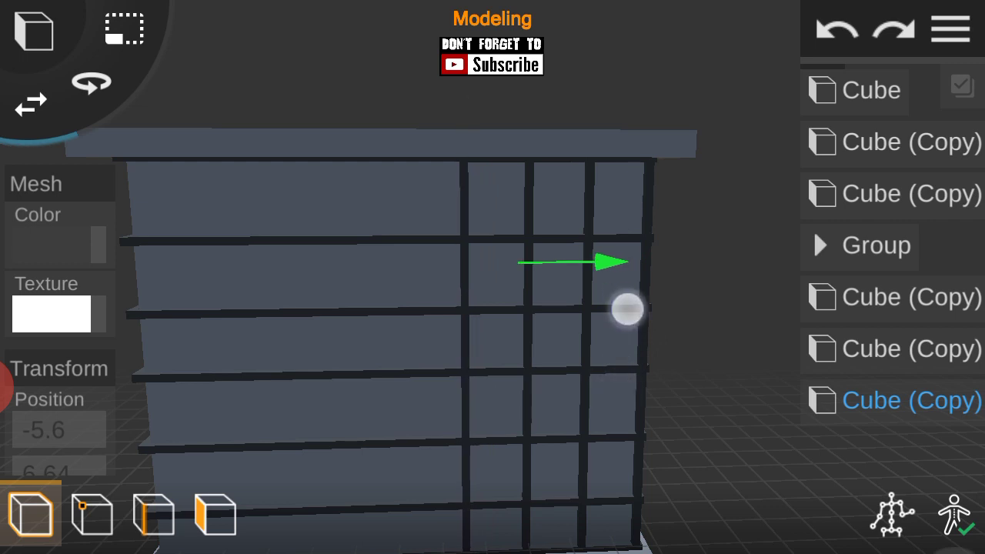
pyautogui.click(950, 30)
pyautogui.click(912, 401)
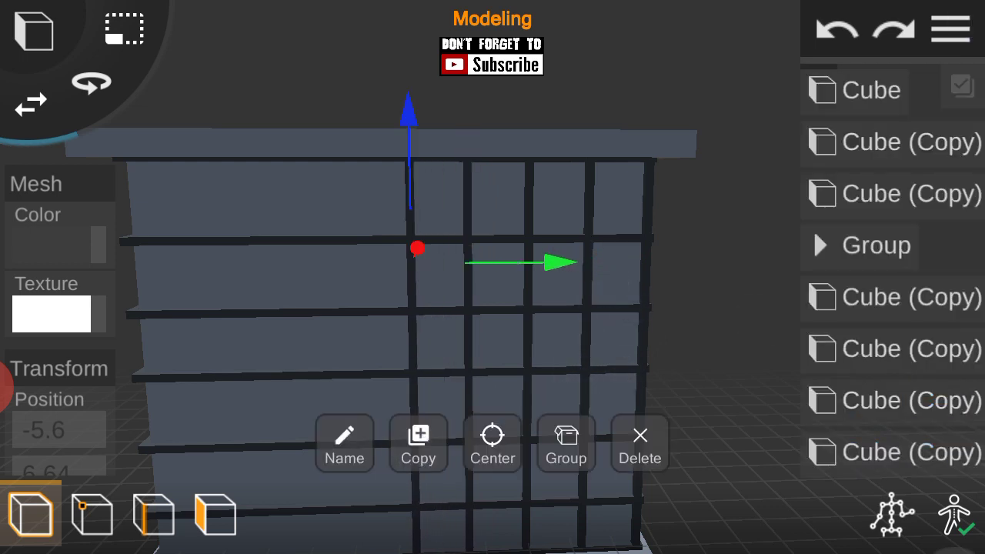
pyautogui.moveTo(817, 364); pyautogui.dragTo(625, 341)
# Step: Select the last grid bar cube in the object list
pyautogui.click(912, 455)
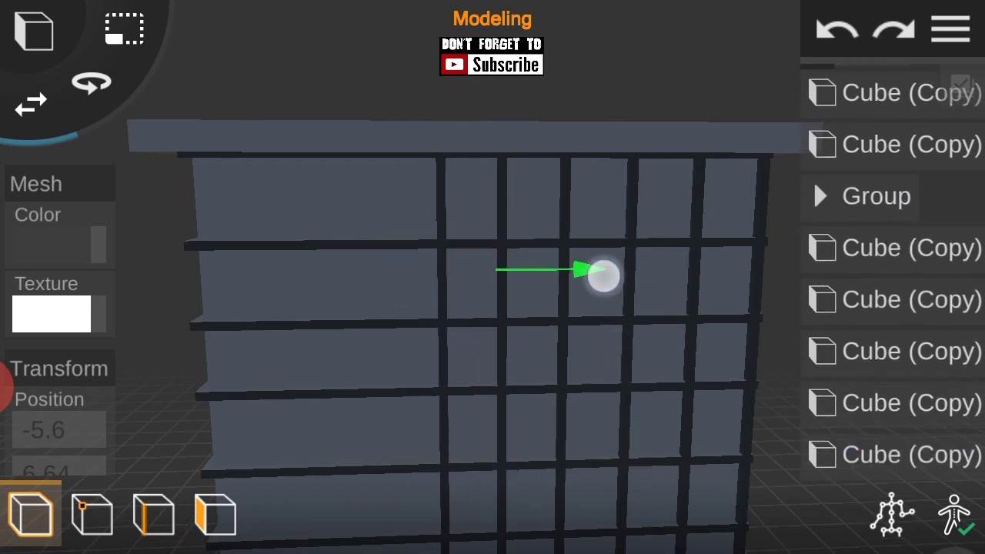
pyautogui.click(950, 29)
pyautogui.click(950, 29)
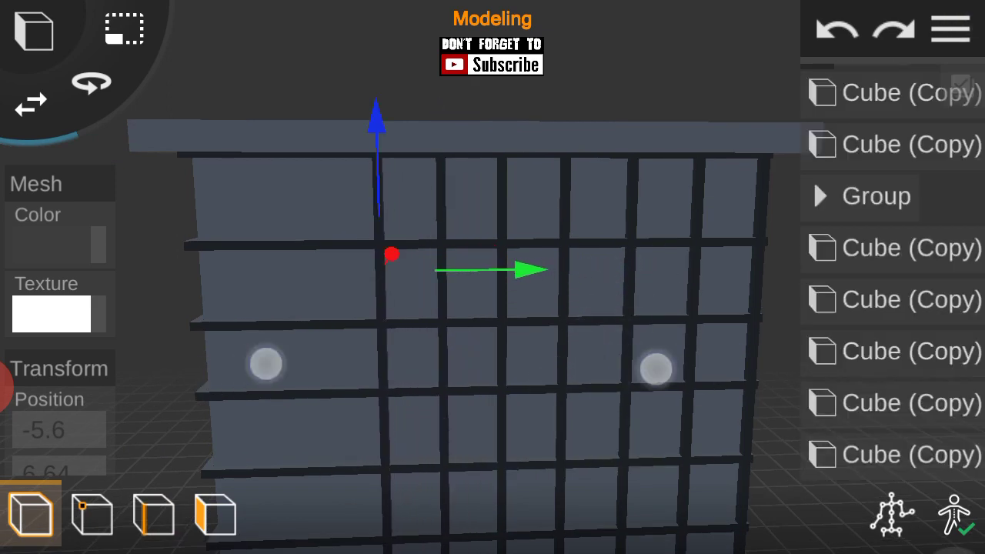
pyautogui.click(913, 455)
pyautogui.moveTo(740, 336); pyautogui.dragTo(591, 322)
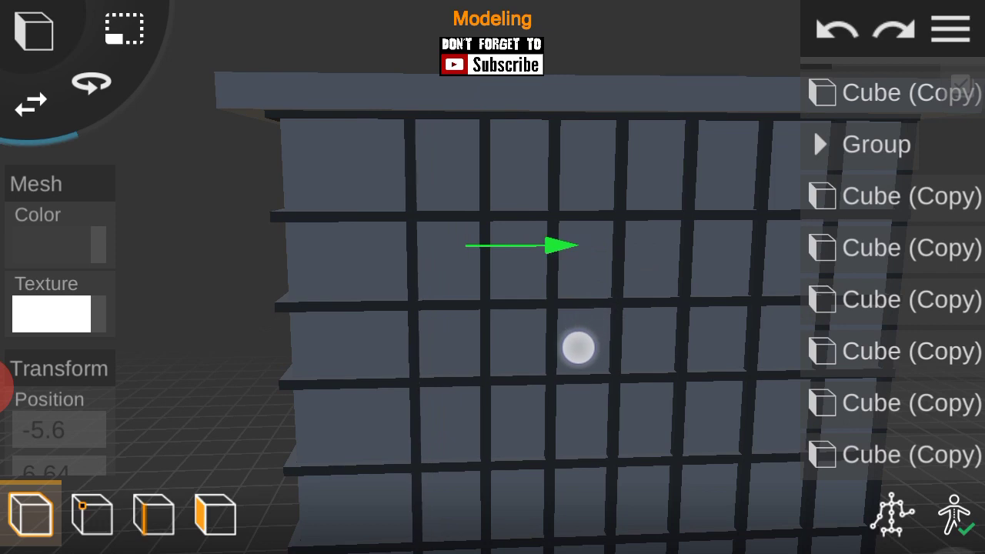
pyautogui.scroll(-3, 499, 351)
pyautogui.click(913, 455)
pyautogui.scroll(3, 672, 256)
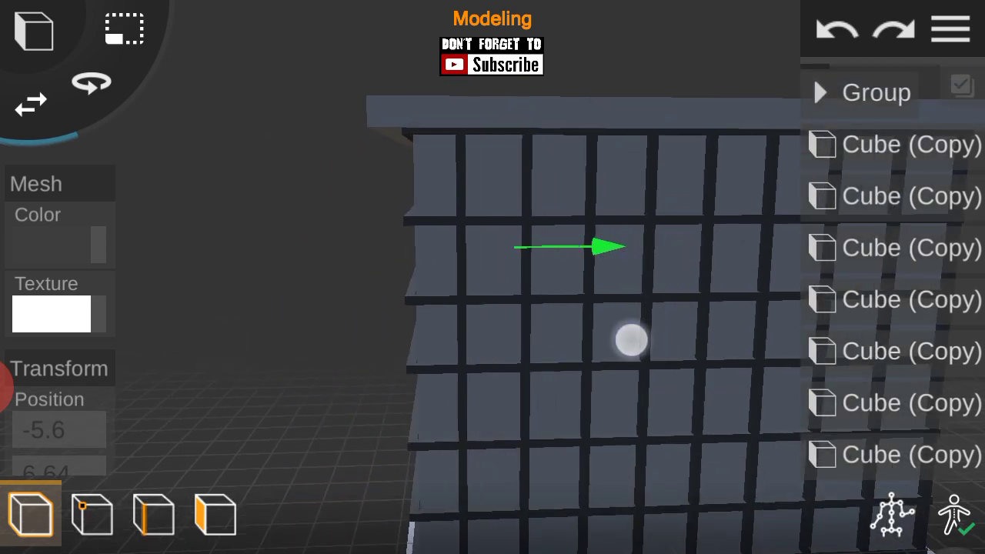
pyautogui.scroll(3, 586, 374)
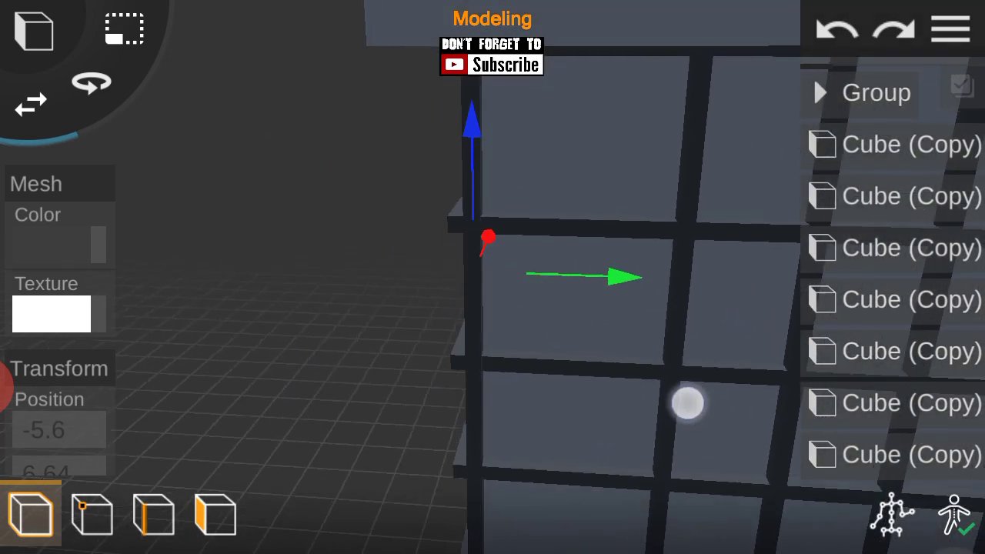
# Step: Slide one vertical grid bar sideways so the front bars are evenly spaced
pyautogui.moveTo(624, 338)
pyautogui.mouseDown()
pyautogui.moveTo(814, 385)
pyautogui.moveTo(642, 305)
pyautogui.moveTo(788, 457)
pyautogui.moveTo(638, 287)
pyautogui.mouseUp()
pyautogui.scroll(-3, 468, 286)
pyautogui.scroll(5, 468, 286)
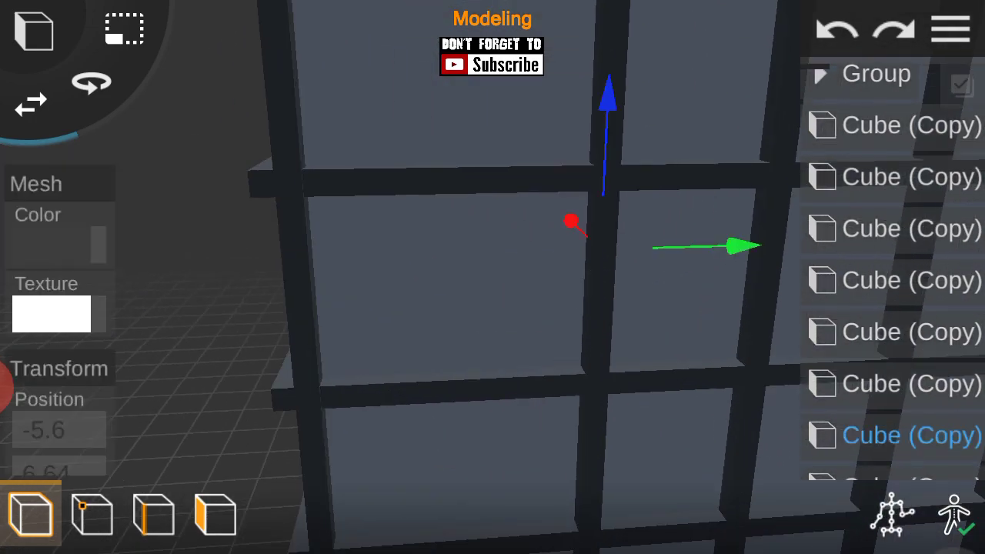
pyautogui.moveTo(651, 321); pyautogui.dragTo(622, 327)
pyautogui.scroll(3, 466, 320)
pyautogui.scroll(-2, 704, 284)
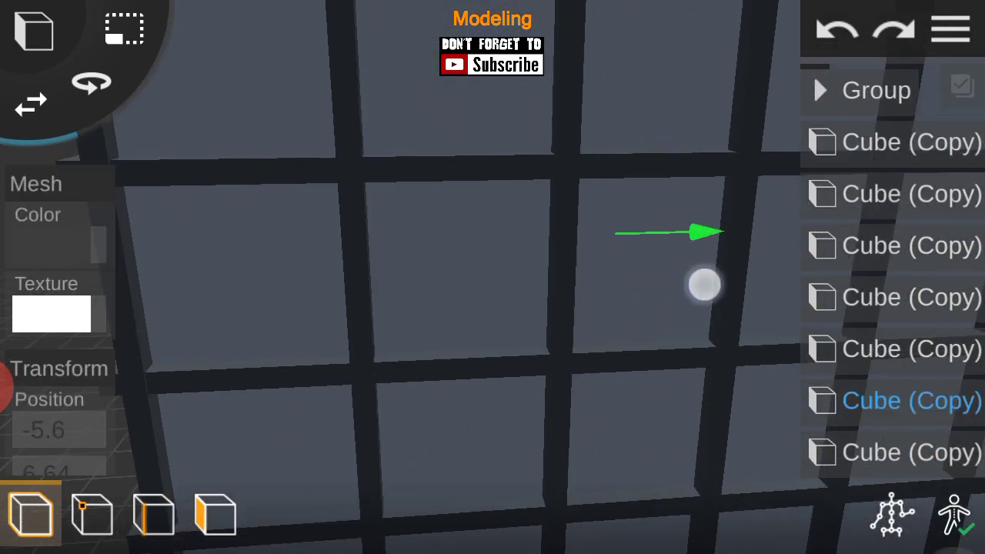
pyautogui.scroll(-2, 493, 293)
pyautogui.scroll(-2, 492, 292)
pyautogui.scroll(3, 493, 292)
pyautogui.click(475, 286)
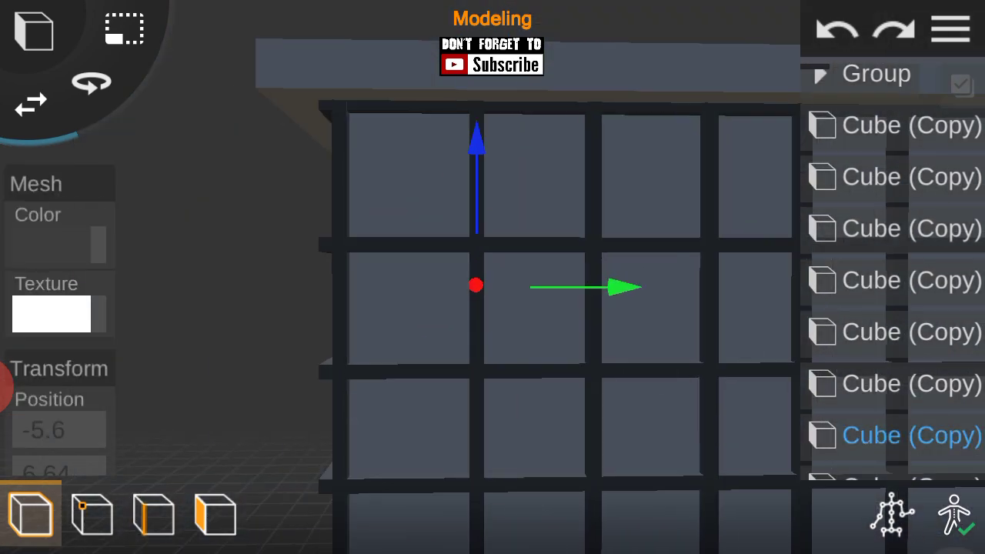
pyautogui.moveTo(585, 308); pyautogui.dragTo(711, 310)
pyautogui.scroll(-2, 711, 324)
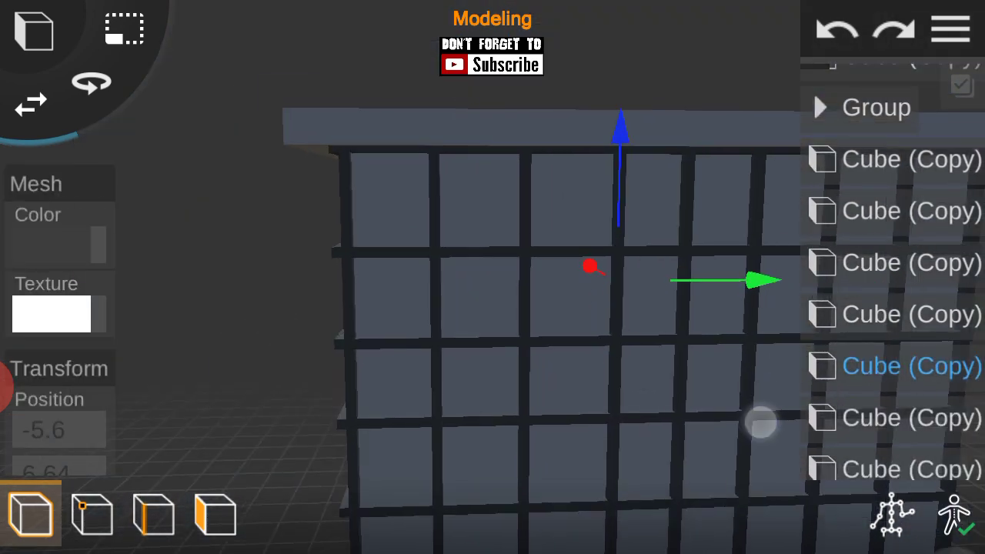
pyautogui.click(951, 29)
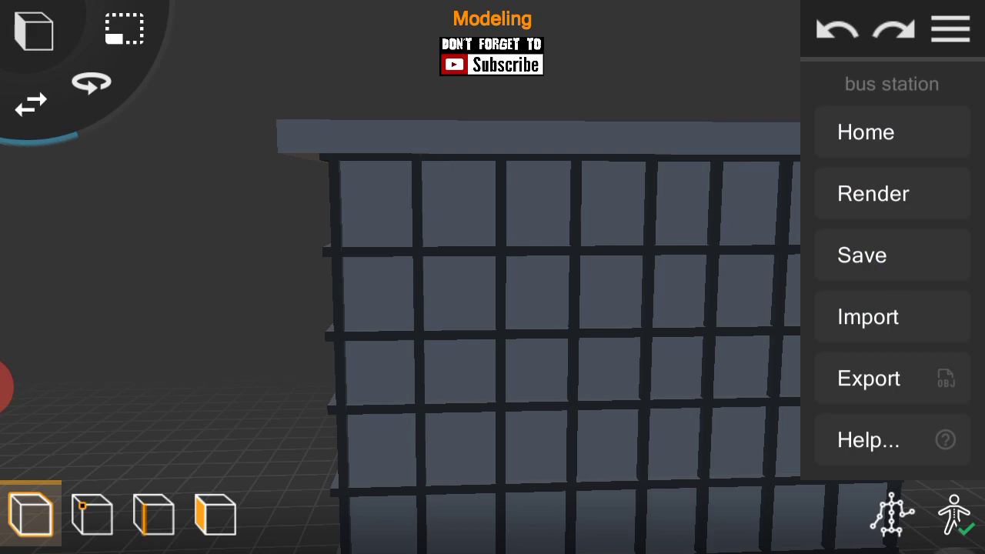
pyautogui.scroll(-3, 449, 320)
pyautogui.click(952, 29)
# Step: Rename the grid group to 'divider'
pyautogui.click(951, 30)
pyautogui.click(462, 269)
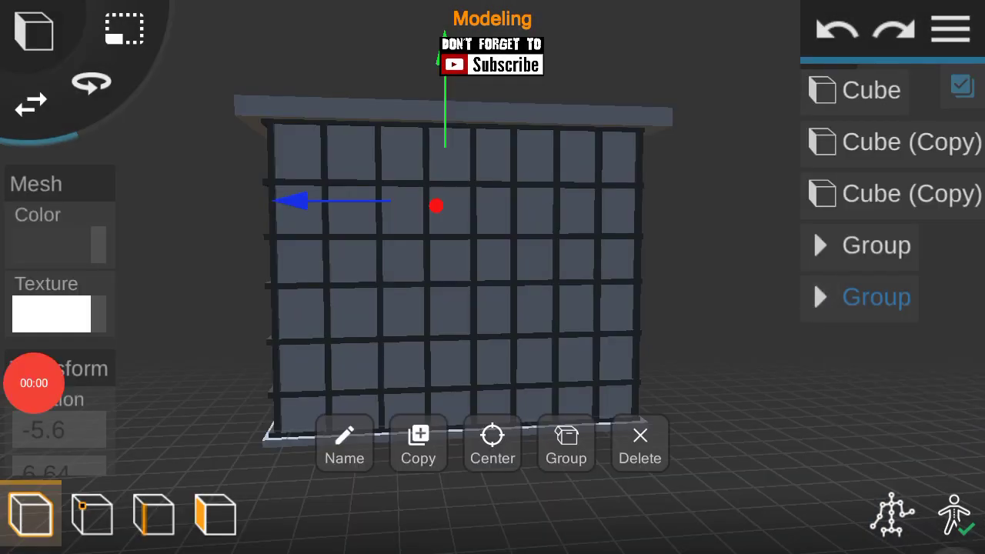
pyautogui.click(344, 443)
pyautogui.write('divider')
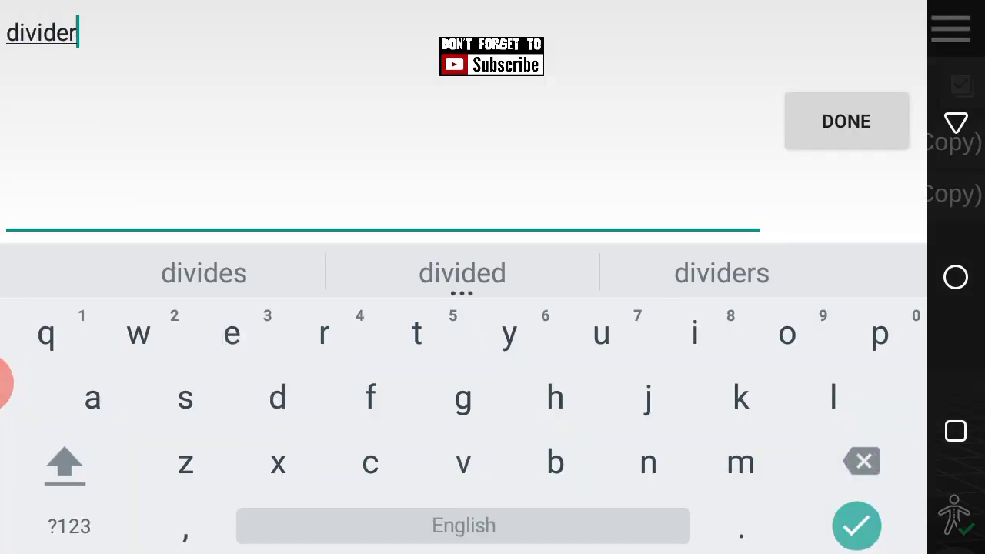
pyautogui.click(846, 121)
pyautogui.click(952, 29)
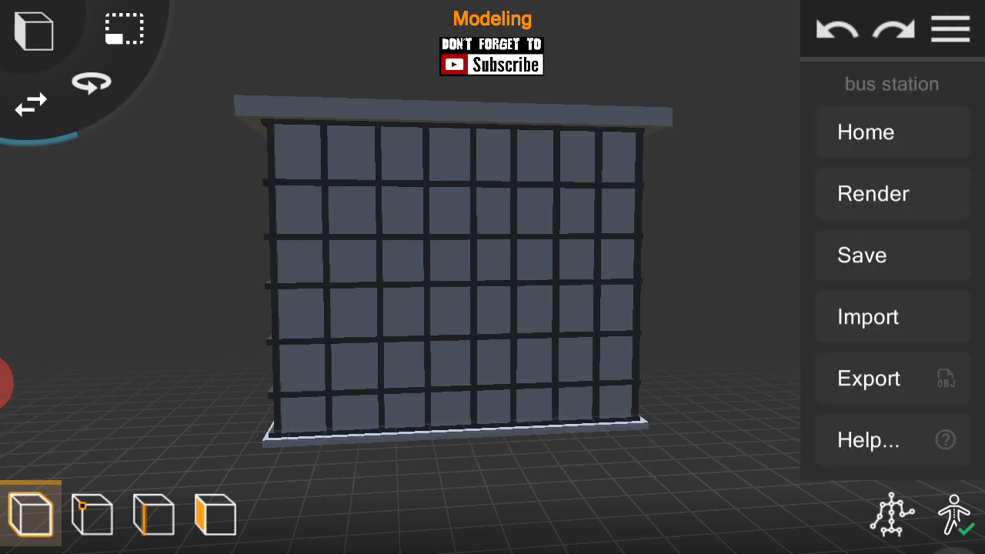
pyautogui.click(951, 30)
# Step: Duplicate the divider group and move the copy out to about X 11.1
pyautogui.click(879, 297)
pyautogui.click(818, 349)
pyautogui.scroll(-3, 585, 329)
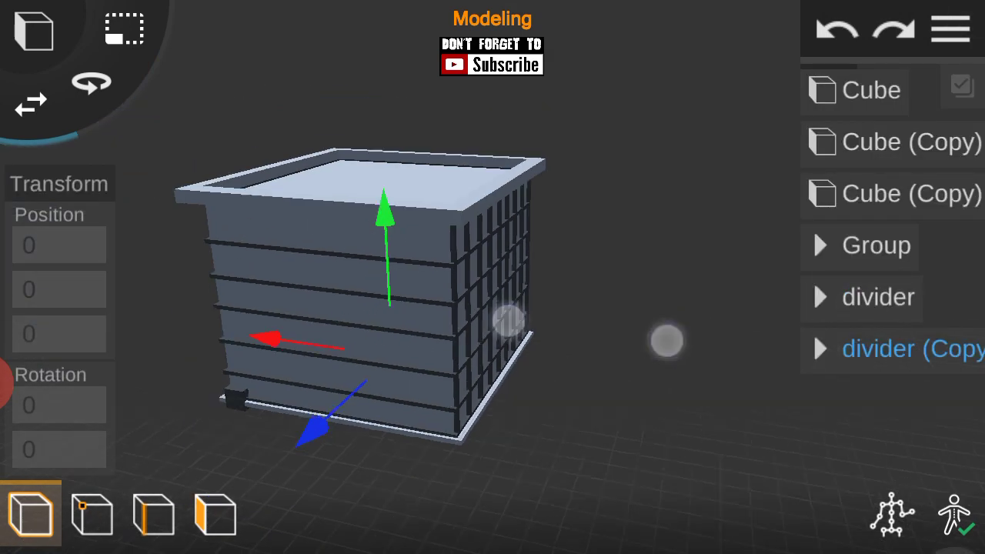
pyautogui.moveTo(664, 341); pyautogui.dragTo(508, 319)
pyautogui.moveTo(238, 371); pyautogui.dragTo(330, 400)
pyautogui.scroll(3, 484, 284)
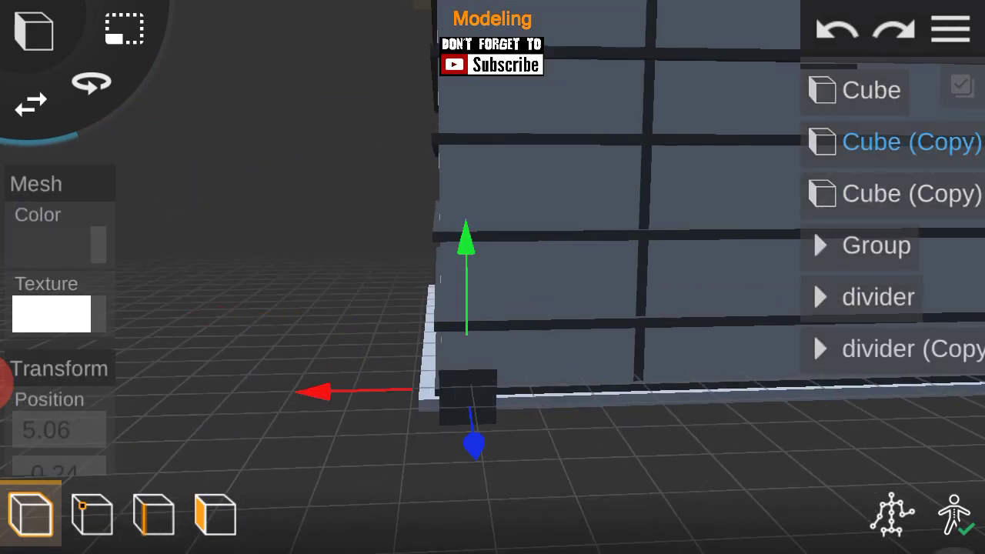
pyautogui.moveTo(369, 352)
pyautogui.mouseDown()
pyautogui.moveTo(166, 351)
pyautogui.moveTo(254, 362)
pyautogui.mouseUp()
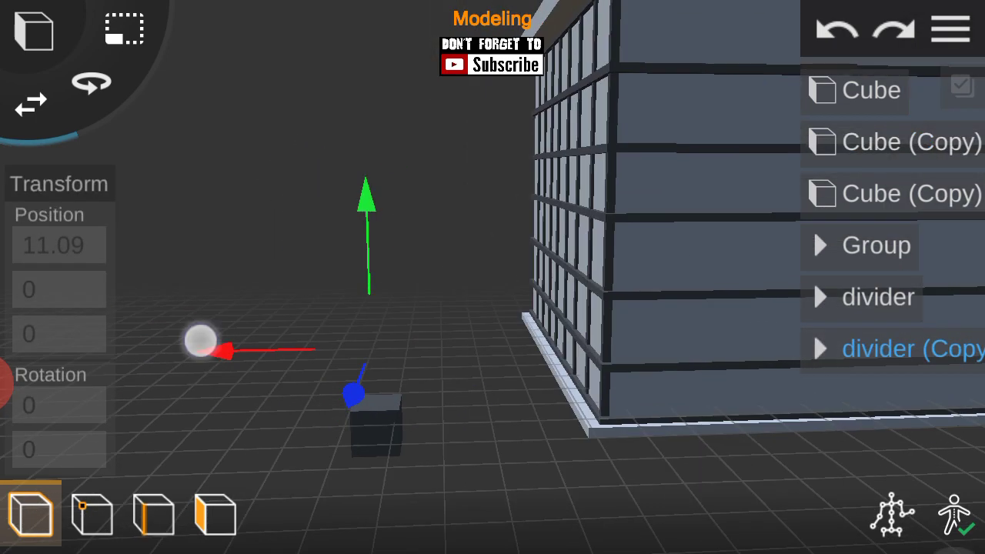
pyautogui.moveTo(194, 394)
pyautogui.mouseDown()
pyautogui.moveTo(755, 359)
pyautogui.moveTo(174, 354)
pyautogui.moveTo(174, 384)
pyautogui.moveTo(177, 342)
pyautogui.moveTo(180, 385)
pyautogui.mouseUp()
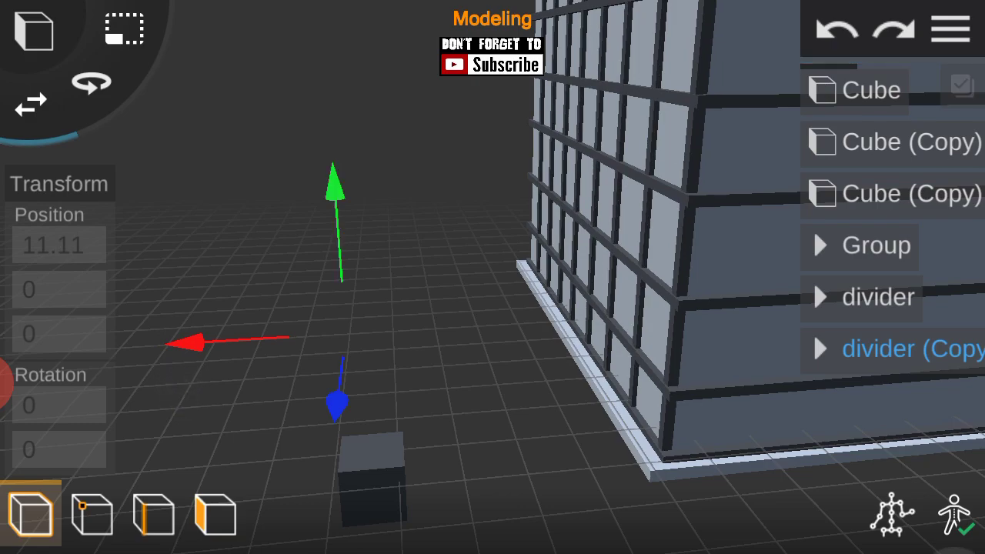
pyautogui.click(951, 30)
pyautogui.click(238, 244)
# Step: Duplicate the divider copy and set its rotation to -90
pyautogui.moveTo(238, 244)
pyautogui.mouseDown()
pyautogui.moveTo(804, 237)
pyautogui.moveTo(792, 378)
pyautogui.moveTo(813, 229)
pyautogui.mouseUp()
pyautogui.click(815, 349)
pyautogui.click(418, 443)
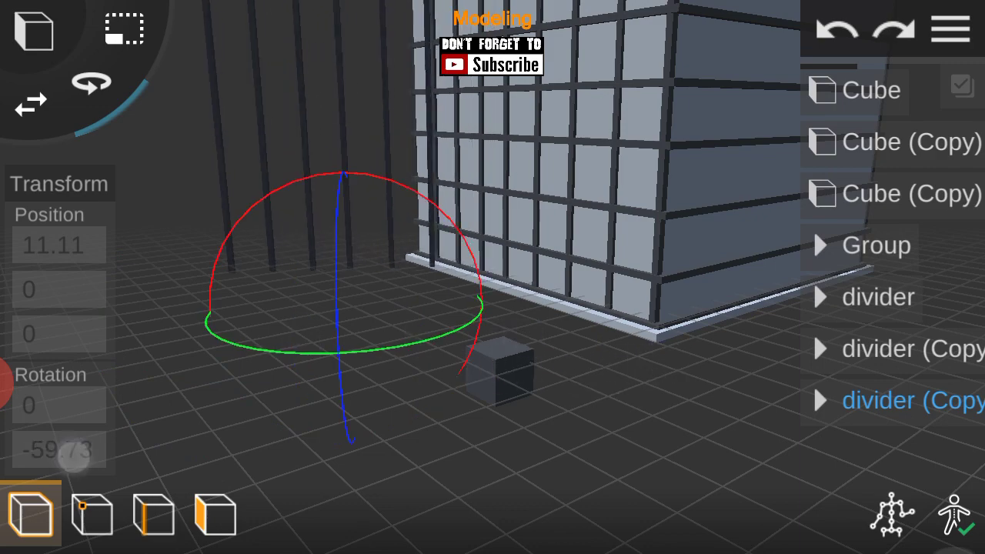
pyautogui.click(73, 456)
pyautogui.click(773, 446)
pyautogui.click(849, 249)
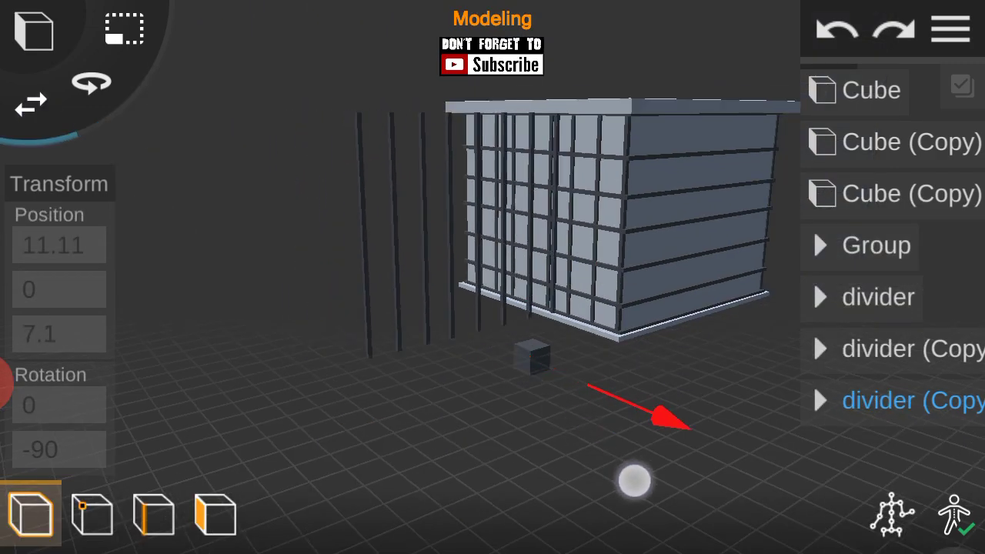
# Step: Move the rotated divider along X and fit it against the block's side wall
pyautogui.moveTo(700, 351); pyautogui.dragTo(697, 324)
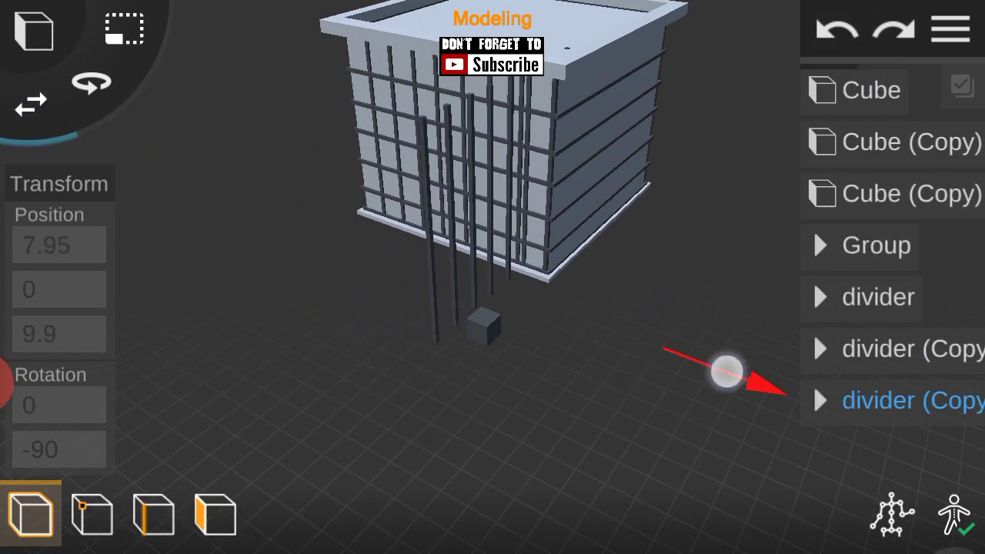
pyautogui.moveTo(752, 400)
pyautogui.mouseDown()
pyautogui.moveTo(673, 362)
pyautogui.moveTo(715, 368)
pyautogui.moveTo(555, 394)
pyautogui.mouseUp()
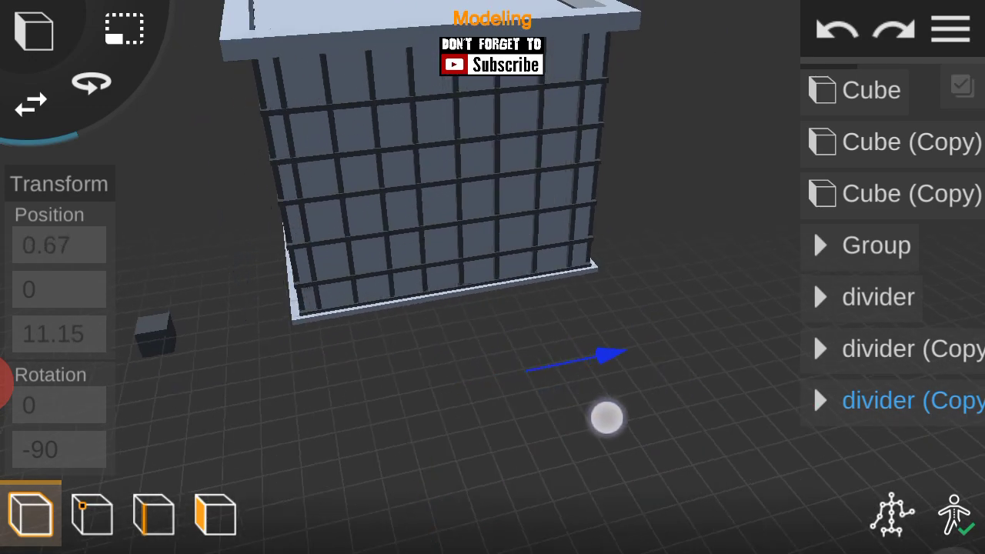
pyautogui.moveTo(616, 384)
pyautogui.mouseDown()
pyautogui.moveTo(677, 370)
pyautogui.moveTo(795, 314)
pyautogui.moveTo(400, 454)
pyautogui.mouseUp()
pyautogui.moveTo(697, 330)
pyautogui.mouseDown()
pyautogui.moveTo(737, 301)
pyautogui.moveTo(809, 365)
pyautogui.moveTo(730, 397)
pyautogui.mouseUp()
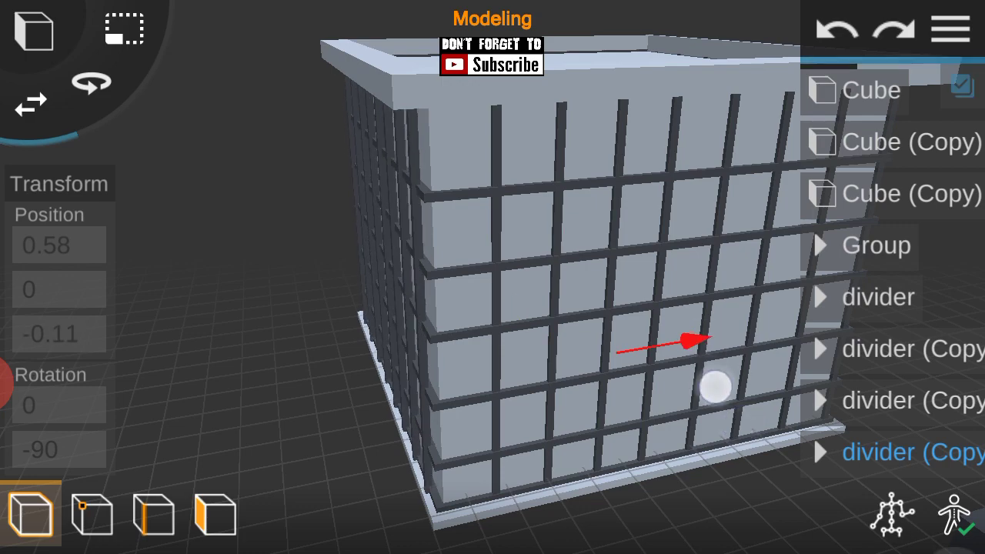
pyautogui.moveTo(777, 416); pyautogui.dragTo(754, 451)
pyautogui.moveTo(685, 316); pyautogui.dragTo(726, 367)
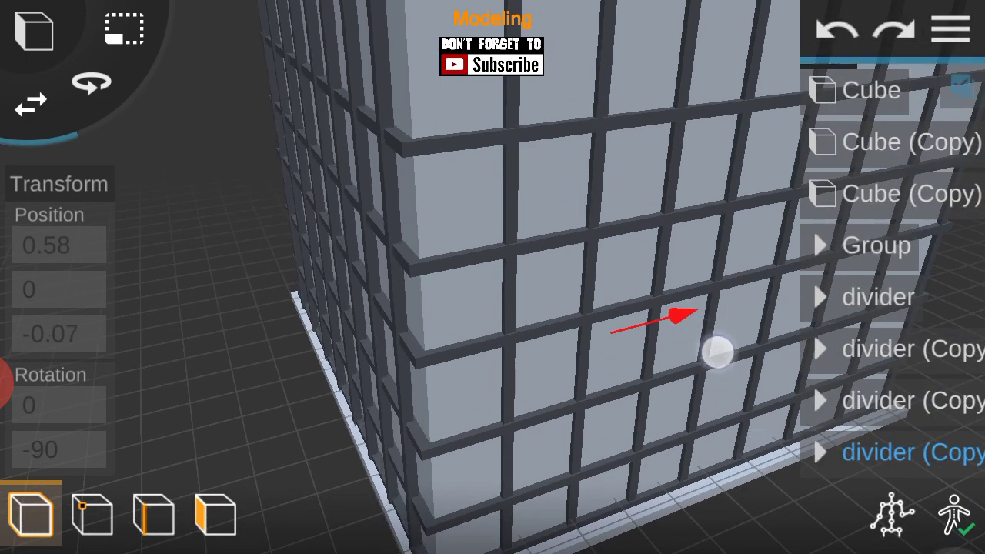
pyautogui.click(951, 29)
pyautogui.click(895, 256)
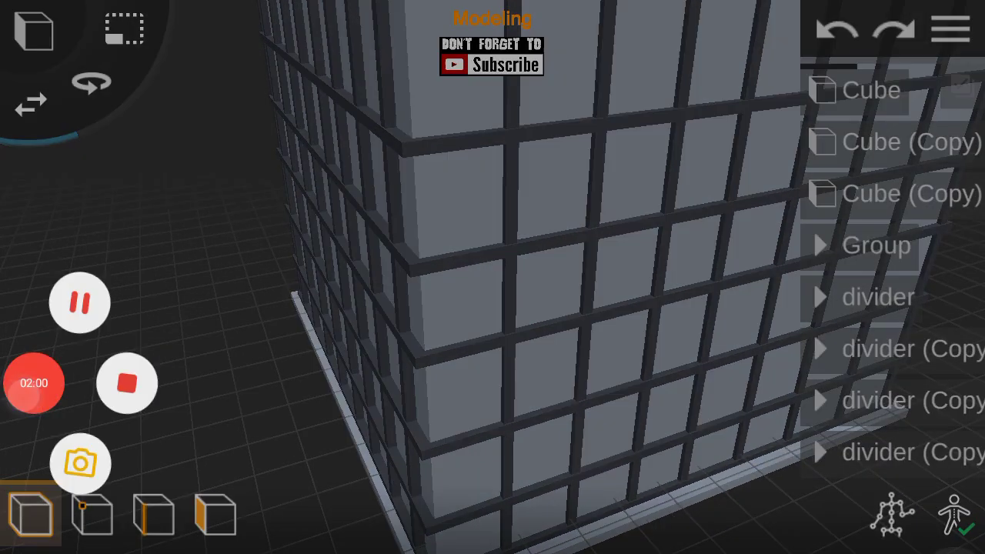
pyautogui.click(820, 452)
pyautogui.moveTo(900, 343)
pyautogui.mouseDown()
pyautogui.moveTo(900, 248)
pyautogui.moveTo(880, 318)
pyautogui.mouseUp()
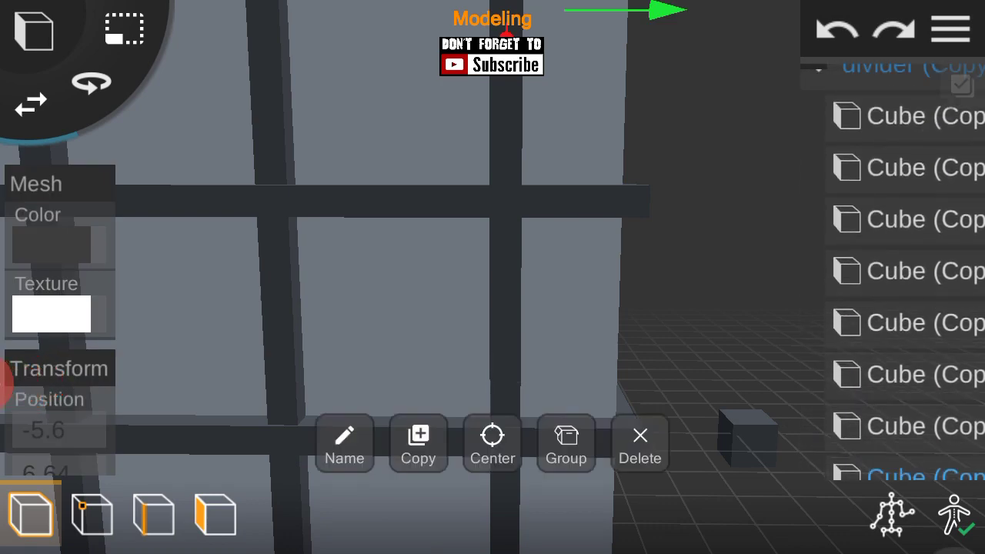
pyautogui.click(820, 347)
pyautogui.scroll(-5, 493, 346)
pyautogui.scroll(-3, 358, 317)
# Step: Orbit around the grid cage to check the bars on its far side
pyautogui.moveTo(358, 317); pyautogui.dragTo(273, 279)
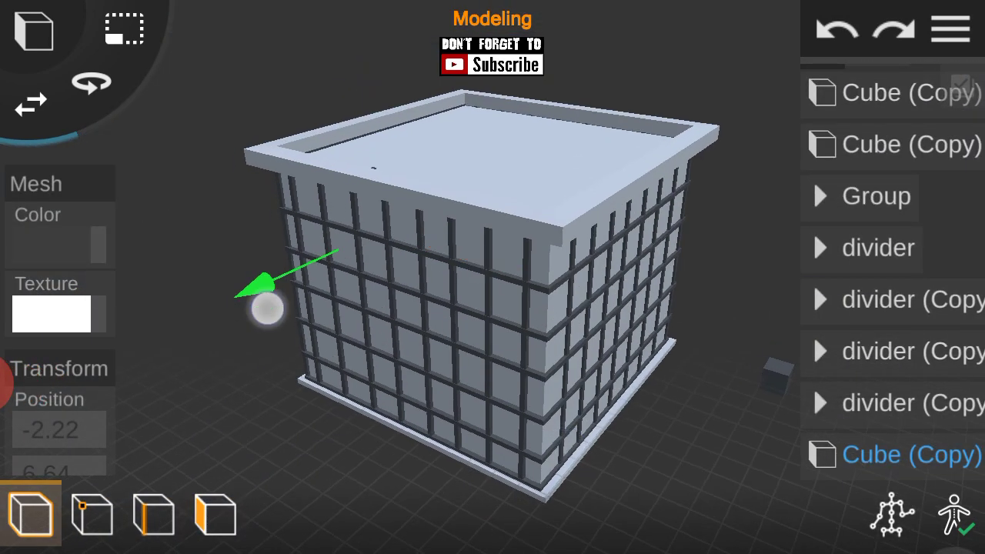
pyautogui.scroll(5, 279, 366)
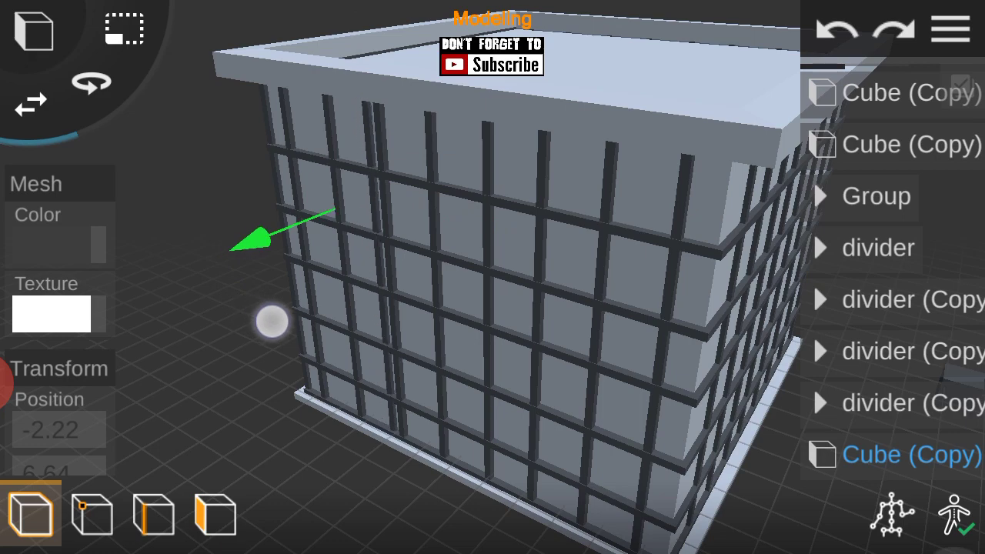
pyautogui.scroll(5, 273, 322)
pyautogui.scroll(5, 493, 352)
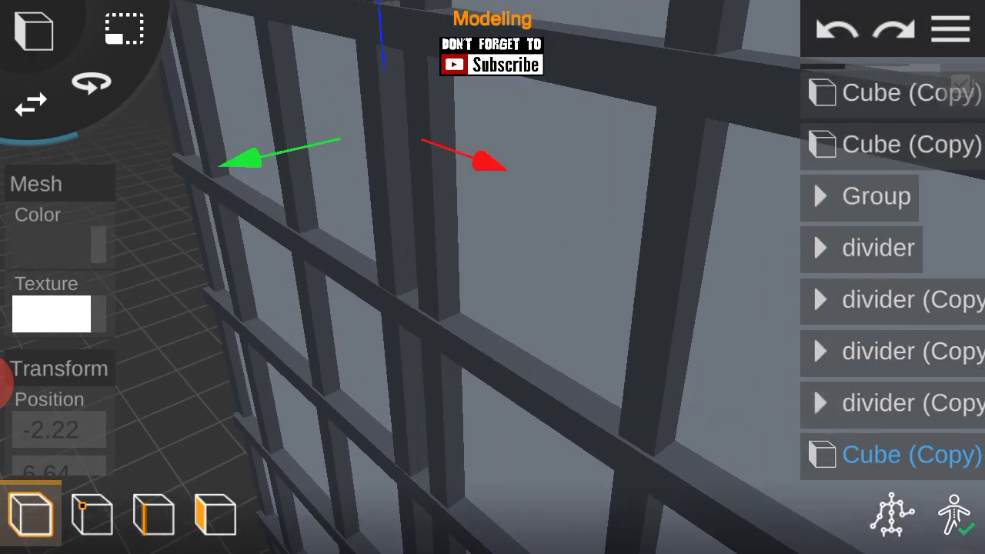
pyautogui.scroll(-5, 457, 368)
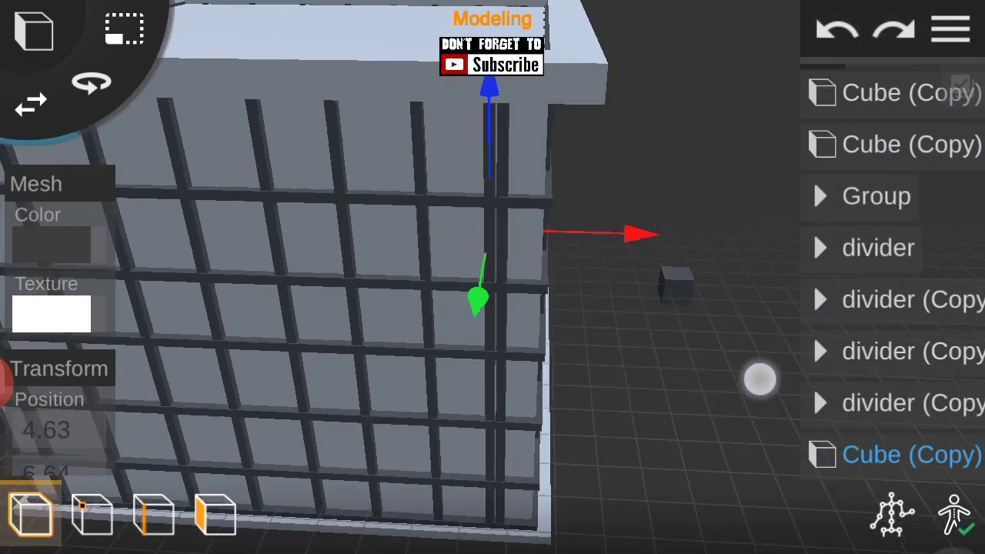
pyautogui.moveTo(759, 378); pyautogui.dragTo(703, 296)
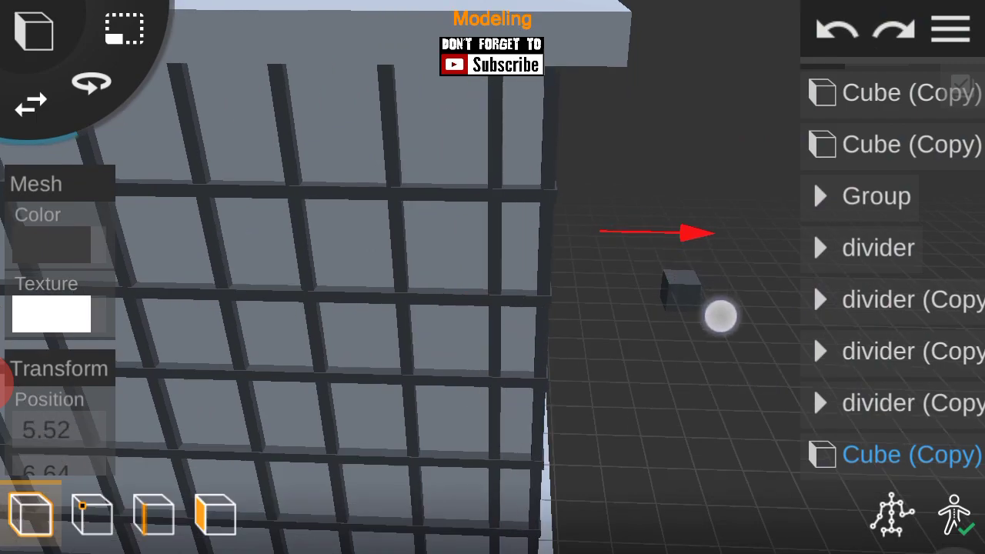
pyautogui.scroll(-5, 492, 316)
pyautogui.click(888, 383)
pyautogui.scroll(-3, 612, 323)
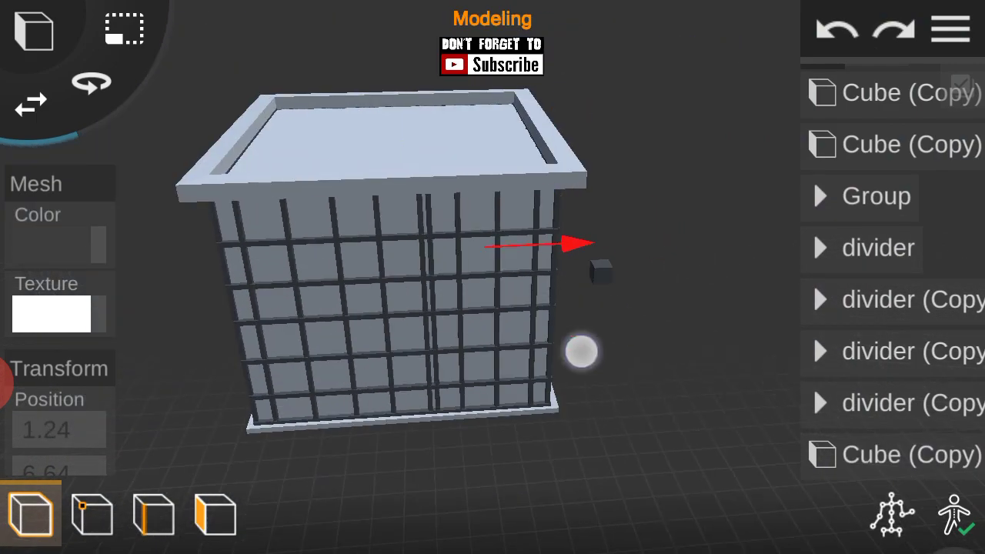
pyautogui.moveTo(612, 323); pyautogui.dragTo(550, 396)
pyautogui.moveTo(331, 374); pyautogui.dragTo(873, 418)
pyautogui.moveTo(889, 384)
pyautogui.mouseDown()
pyautogui.moveTo(831, 395)
pyautogui.moveTo(653, 369)
pyautogui.moveTo(693, 374)
pyautogui.mouseUp()
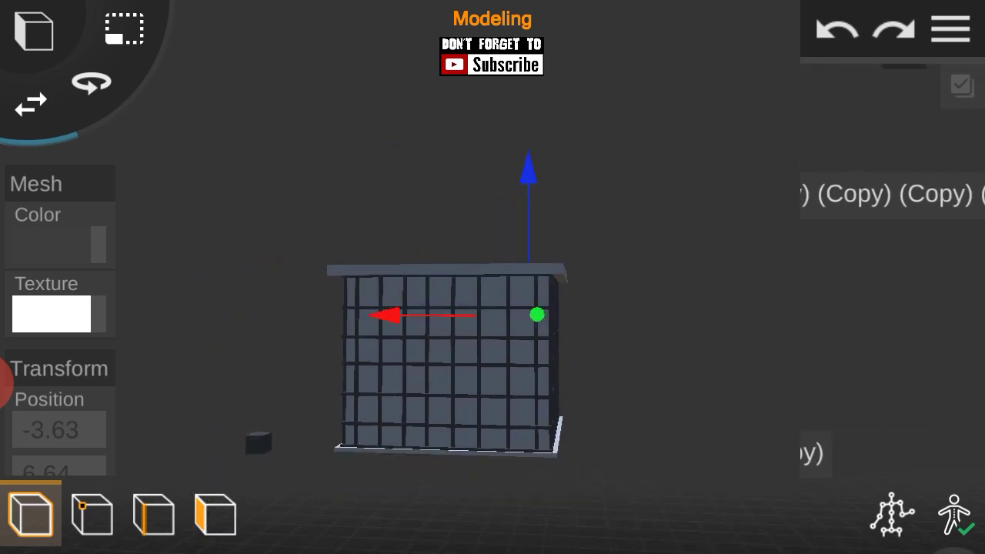
pyautogui.moveTo(102, 387)
pyautogui.mouseDown()
pyautogui.moveTo(743, 416)
pyautogui.moveTo(84, 293)
pyautogui.moveTo(199, 347)
pyautogui.mouseUp()
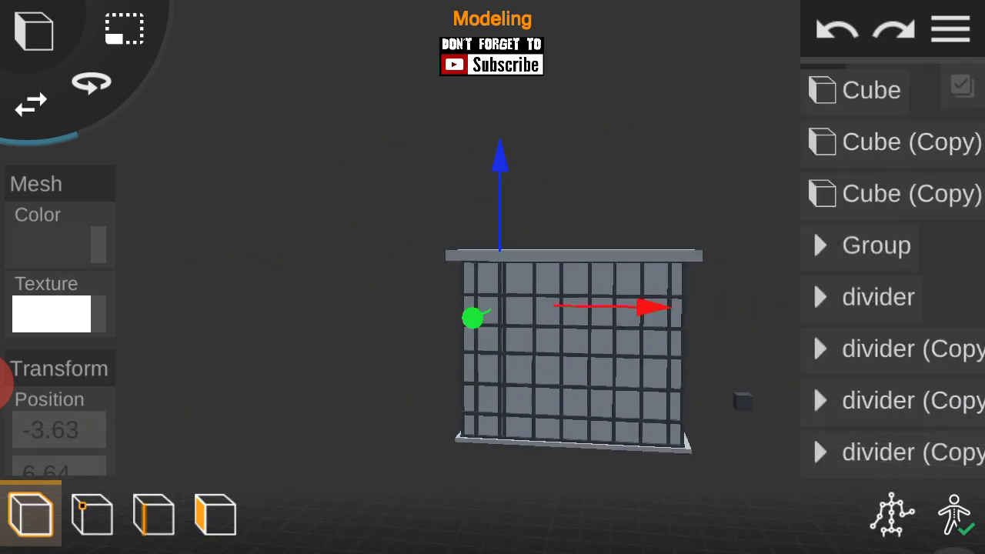
pyautogui.click(264, 293)
# Step: Multi-select the divider bars and group them together
pyautogui.click(952, 29)
pyautogui.click(880, 254)
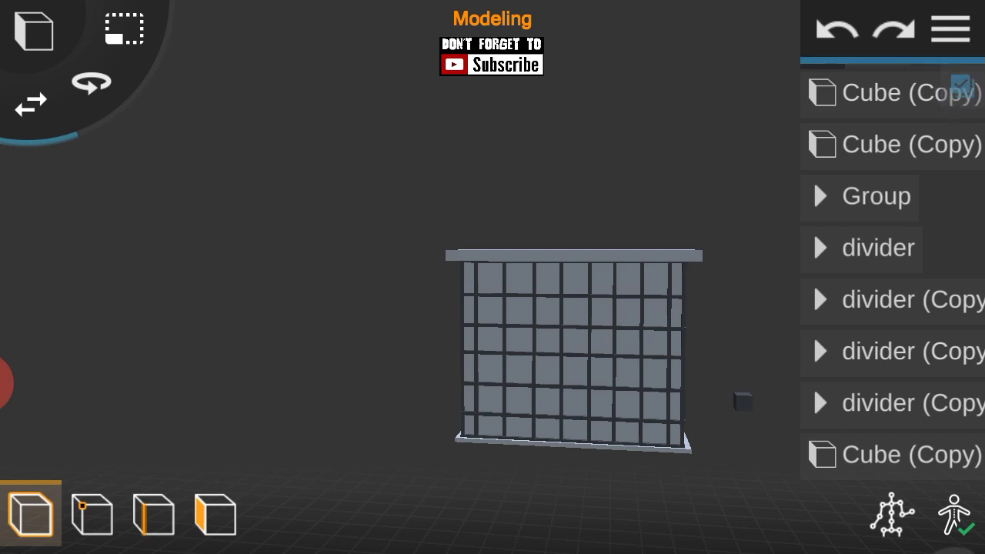
pyautogui.click(960, 85)
pyautogui.click(909, 306)
pyautogui.click(565, 443)
pyautogui.click(255, 288)
pyautogui.click(951, 29)
# Step: Merge the new divider group with the other divider group into one group
pyautogui.click(951, 30)
pyautogui.click(887, 257)
pyautogui.moveTo(640, 323); pyautogui.dragTo(640, 170)
pyautogui.moveTo(568, 254); pyautogui.dragTo(621, 189)
pyautogui.moveTo(339, 396); pyautogui.dragTo(462, 347)
pyautogui.click(827, 32)
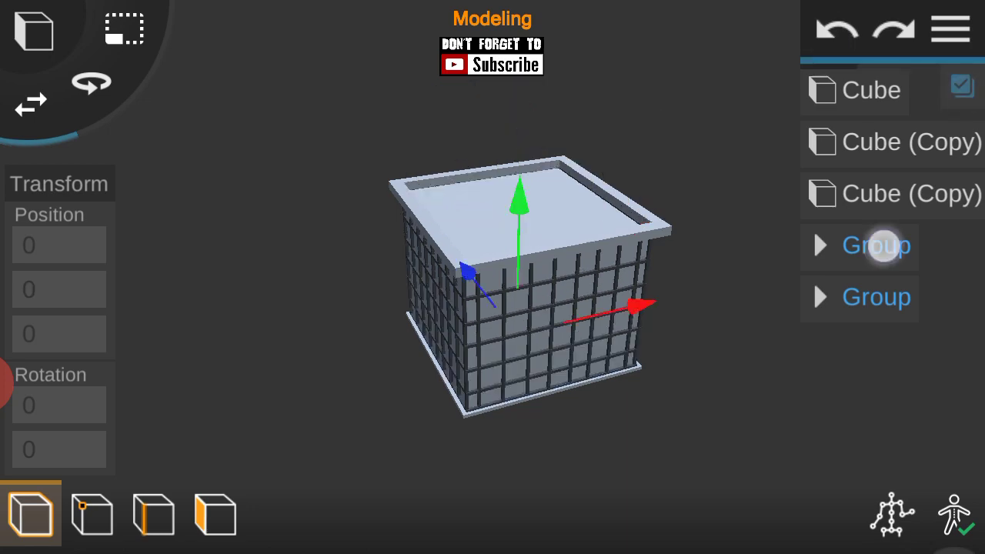
pyautogui.click(573, 443)
pyautogui.click(951, 29)
pyautogui.click(233, 287)
pyautogui.click(877, 245)
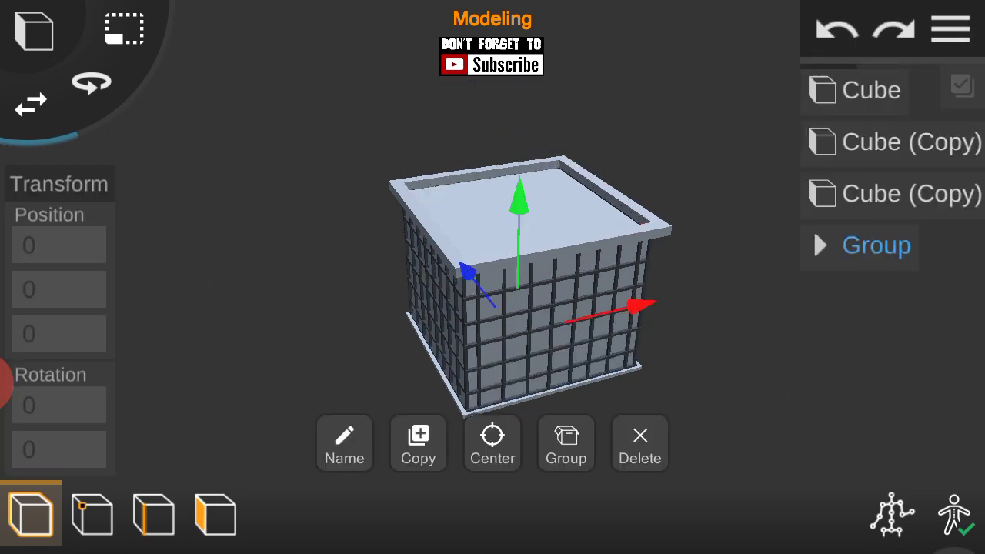
# Step: Rename the merged divider group to 'dividers'
pyautogui.click(344, 443)
pyautogui.press('BackSpace')
pyautogui.press('BackSpace')
pyautogui.press('BackSpace')
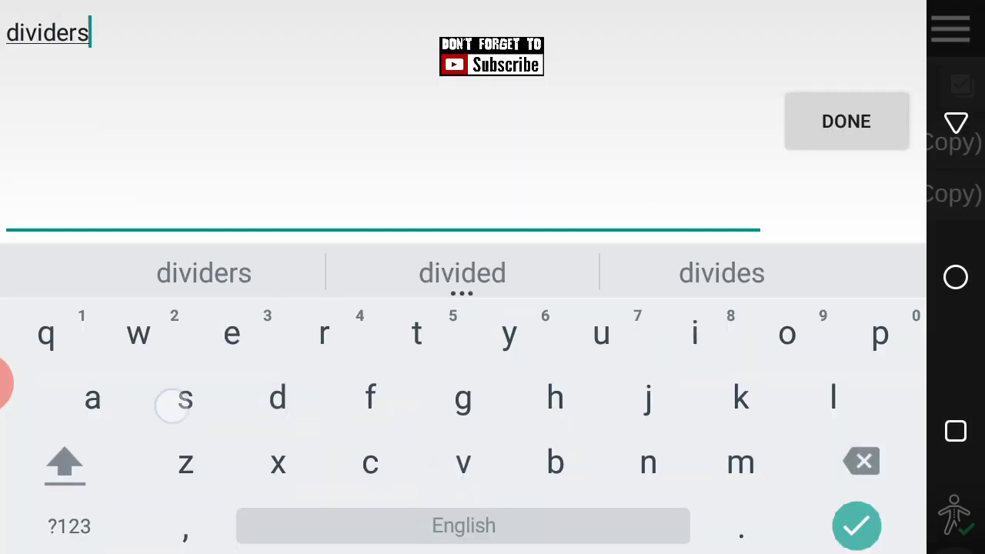
pyautogui.write('s')
pyautogui.click(847, 121)
pyautogui.moveTo(693, 346)
pyautogui.mouseDown()
pyautogui.moveTo(849, 431)
pyautogui.moveTo(831, 369)
pyautogui.mouseUp()
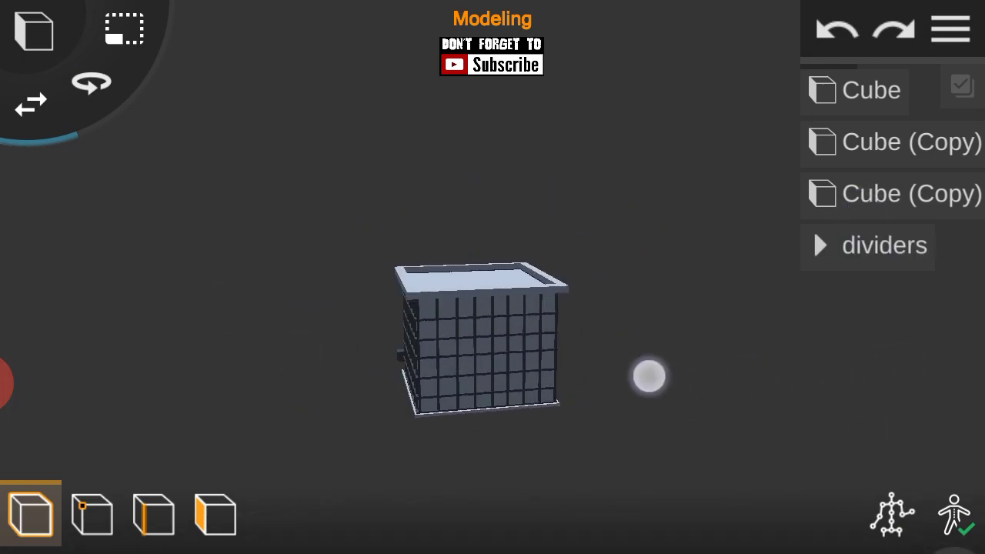
pyautogui.moveTo(79, 321); pyautogui.dragTo(332, 316)
# Step: Group the box, its rim copies and the dividers into one building group
pyautogui.scroll(3, 493, 346)
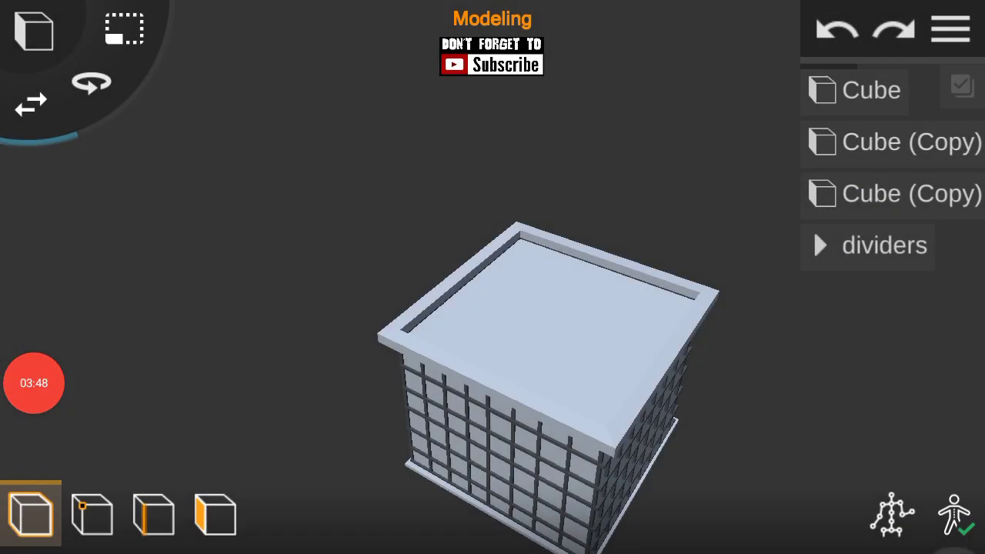
pyautogui.click(962, 88)
pyautogui.click(889, 159)
pyautogui.click(566, 440)
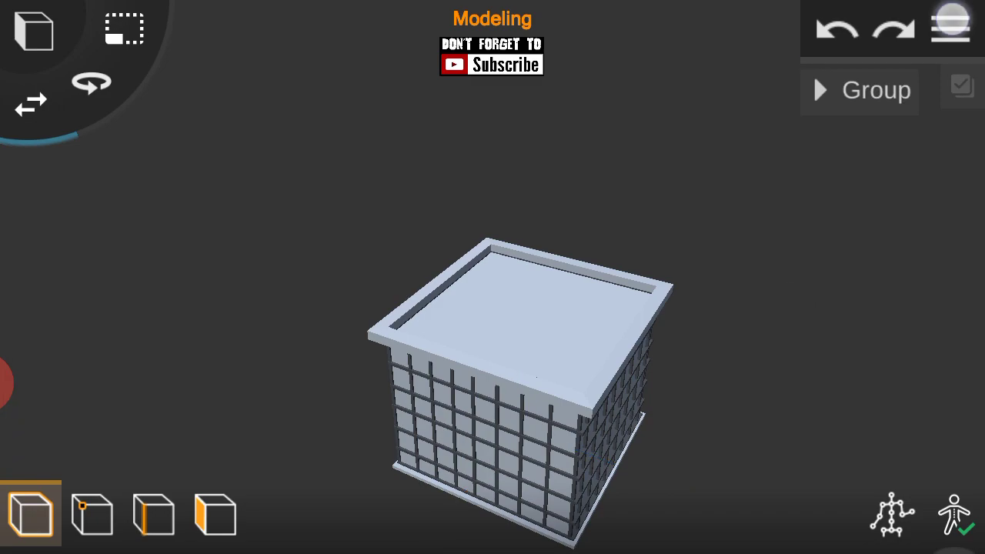
pyautogui.click(523, 331)
pyautogui.moveTo(769, 362); pyautogui.dragTo(818, 284)
pyautogui.moveTo(681, 395)
pyautogui.mouseDown()
pyautogui.moveTo(666, 354)
pyautogui.moveTo(825, 323)
pyautogui.moveTo(732, 316)
pyautogui.mouseUp()
pyautogui.moveTo(462, 385)
pyautogui.mouseDown()
pyautogui.moveTo(351, 395)
pyautogui.moveTo(838, 246)
pyautogui.moveTo(713, 361)
pyautogui.moveTo(693, 400)
pyautogui.mouseUp()
# Step: Set the building group's X scale to 1.3 and save the scene
pyautogui.click(46, 359)
pyautogui.press('BackSpace')
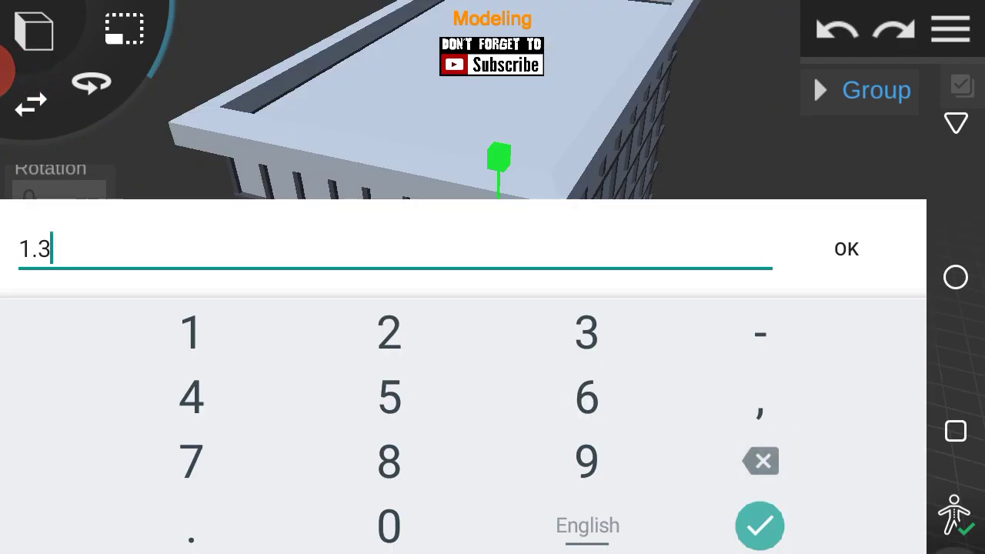
pyautogui.click(761, 385)
pyautogui.click(951, 29)
pyautogui.click(887, 262)
# Step: Delete the stray small cube from the building group and save again
pyautogui.moveTo(641, 424)
pyautogui.mouseDown()
pyautogui.moveTo(821, 145)
pyautogui.moveTo(706, 383)
pyautogui.moveTo(284, 372)
pyautogui.mouseUp()
pyautogui.click(284, 372)
pyautogui.click(908, 249)
pyautogui.click(640, 442)
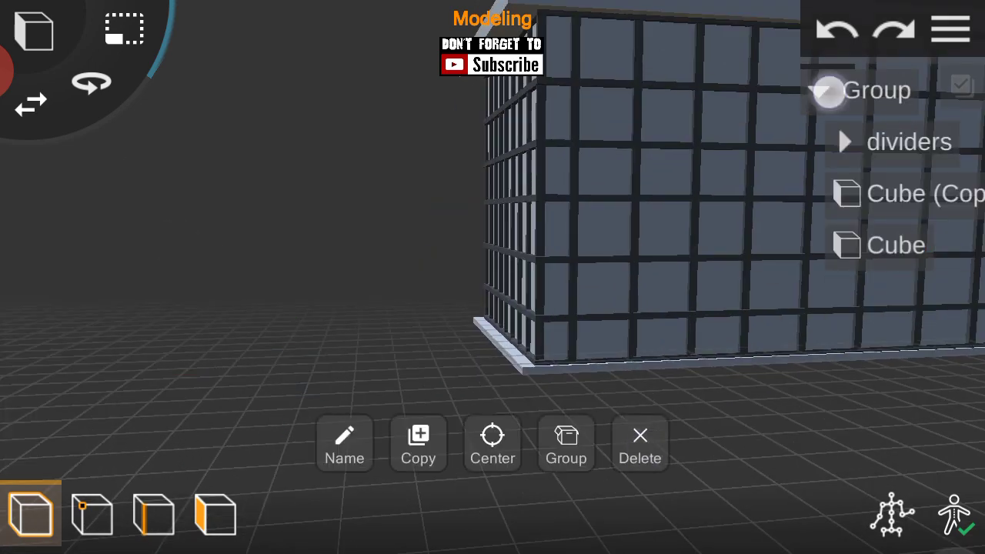
pyautogui.click(951, 29)
pyautogui.click(833, 257)
pyautogui.click(291, 255)
pyautogui.scroll(-5, 500, 300)
pyautogui.scroll(5, 715, 257)
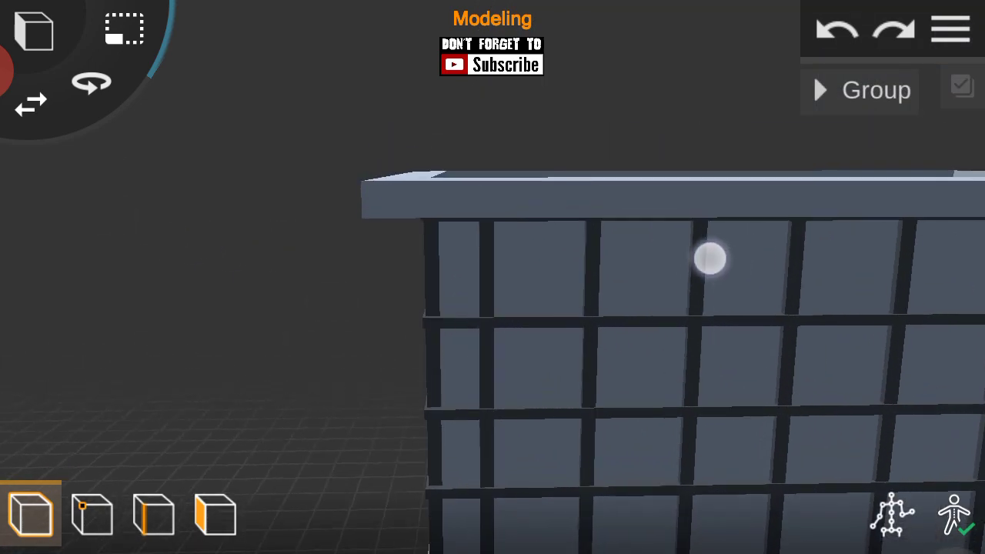
pyautogui.moveTo(715, 257); pyautogui.dragTo(664, 343)
# Step: Add a new cube and position it on the building's roof
pyautogui.click(33, 31)
pyautogui.click(44, 96)
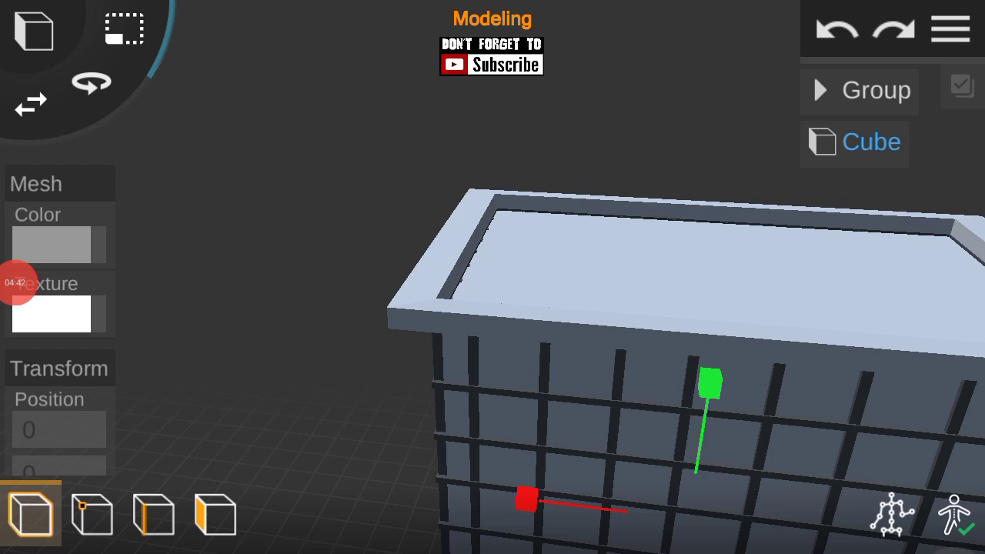
pyautogui.scroll(-5, 513, 222)
pyautogui.moveTo(748, 403); pyautogui.dragTo(811, 323)
pyautogui.scroll(5, 538, 293)
pyautogui.moveTo(816, 293)
pyautogui.mouseDown()
pyautogui.moveTo(842, 284)
pyautogui.moveTo(732, 349)
pyautogui.moveTo(880, 295)
pyautogui.moveTo(784, 375)
pyautogui.moveTo(777, 346)
pyautogui.mouseUp()
pyautogui.scroll(3, 470, 291)
pyautogui.scroll(-3, 454, 331)
pyautogui.moveTo(684, 426)
pyautogui.mouseDown()
pyautogui.moveTo(668, 315)
pyautogui.moveTo(231, 358)
pyautogui.moveTo(324, 361)
pyautogui.mouseUp()
# Step: Extrude the cube's top face into a rounded, curved top
pyautogui.click(215, 514)
pyautogui.moveTo(639, 331)
pyautogui.mouseDown()
pyautogui.moveTo(723, 328)
pyautogui.moveTo(700, 398)
pyautogui.moveTo(678, 416)
pyautogui.mouseUp()
pyautogui.click(570, 303)
pyautogui.moveTo(569, 302)
pyautogui.mouseDown()
pyautogui.moveTo(587, 442)
pyautogui.moveTo(885, 301)
pyautogui.moveTo(922, 434)
pyautogui.moveTo(492, 158)
pyautogui.moveTo(572, 199)
pyautogui.mouseUp()
pyautogui.moveTo(340, 345); pyautogui.dragTo(847, 351)
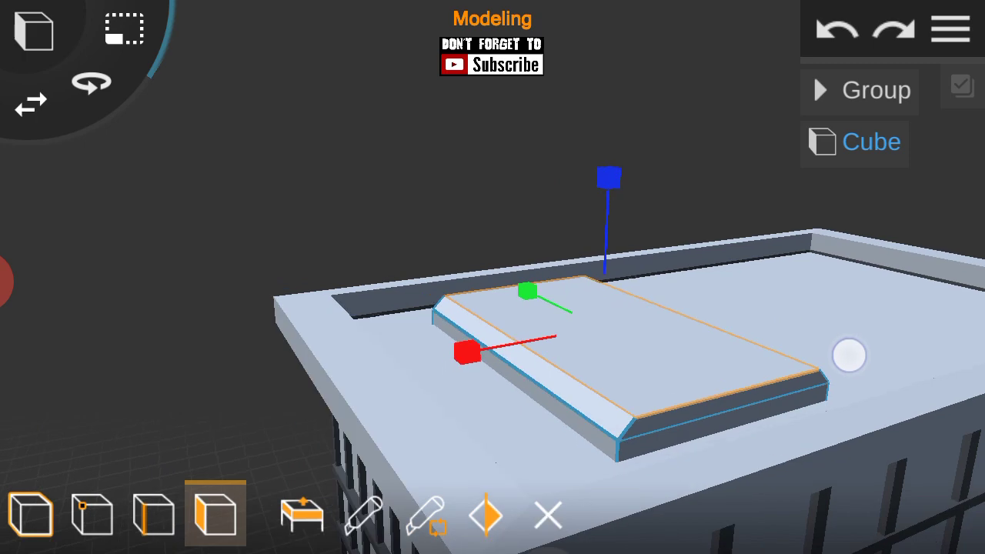
pyautogui.moveTo(23, 116); pyautogui.dragTo(566, 154)
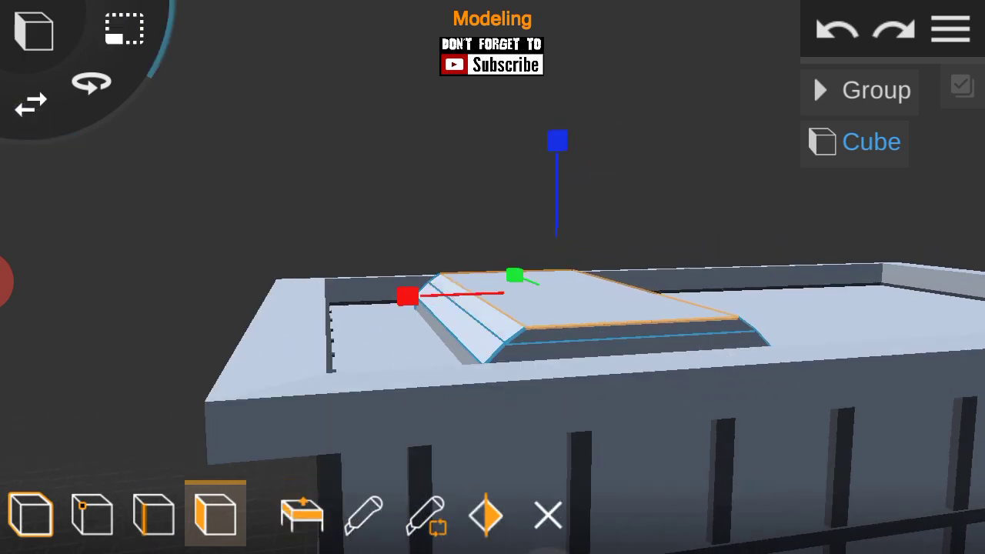
pyautogui.moveTo(726, 370); pyautogui.dragTo(636, 319)
pyautogui.click(565, 137)
pyautogui.moveTo(756, 318); pyautogui.dragTo(409, 290)
pyautogui.moveTo(761, 327); pyautogui.dragTo(758, 285)
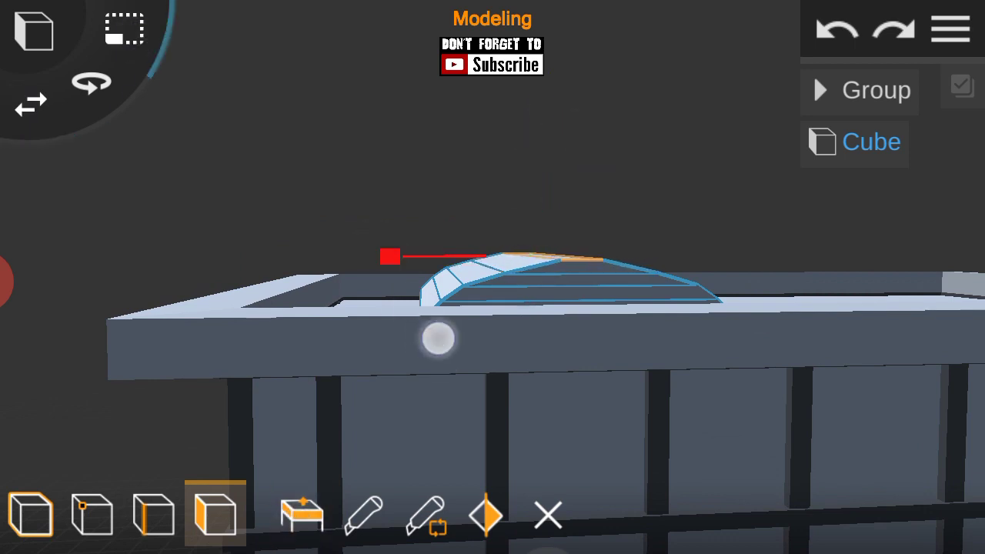
pyautogui.moveTo(693, 308)
pyautogui.mouseDown()
pyautogui.moveTo(691, 380)
pyautogui.moveTo(585, 116)
pyautogui.moveTo(631, 121)
pyautogui.moveTo(852, 466)
pyautogui.moveTo(736, 359)
pyautogui.moveTo(897, 392)
pyautogui.moveTo(873, 427)
pyautogui.moveTo(664, 317)
pyautogui.moveTo(506, 275)
pyautogui.mouseUp()
# Step: Add a loop cut across the curved block's top face
pyautogui.click(664, 318)
pyautogui.click(215, 511)
pyautogui.click(506, 274)
pyautogui.scroll(3, 459, 338)
pyautogui.scroll(2, 459, 338)
pyautogui.click(425, 514)
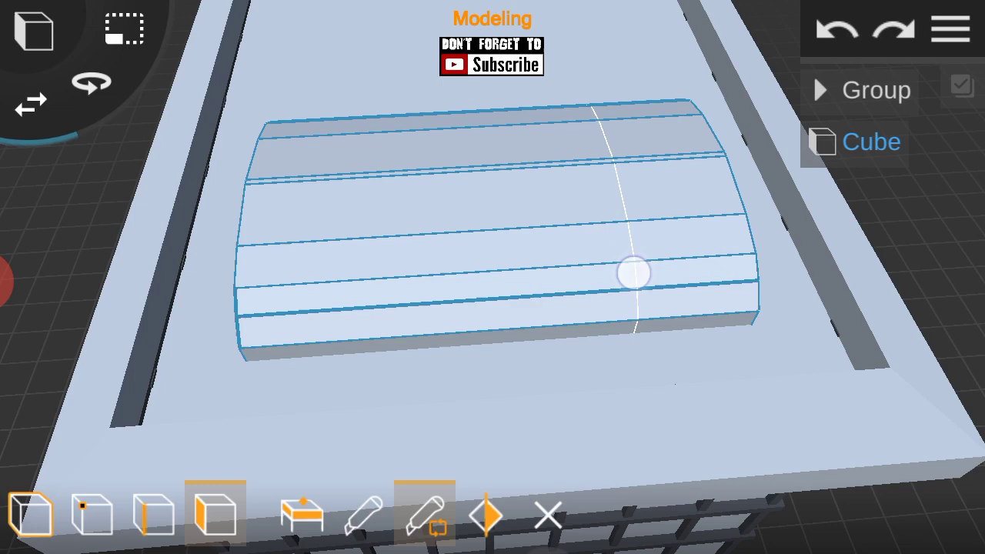
pyautogui.click(836, 28)
pyautogui.click(31, 514)
pyautogui.moveTo(860, 334); pyautogui.dragTo(693, 231)
pyautogui.click(844, 142)
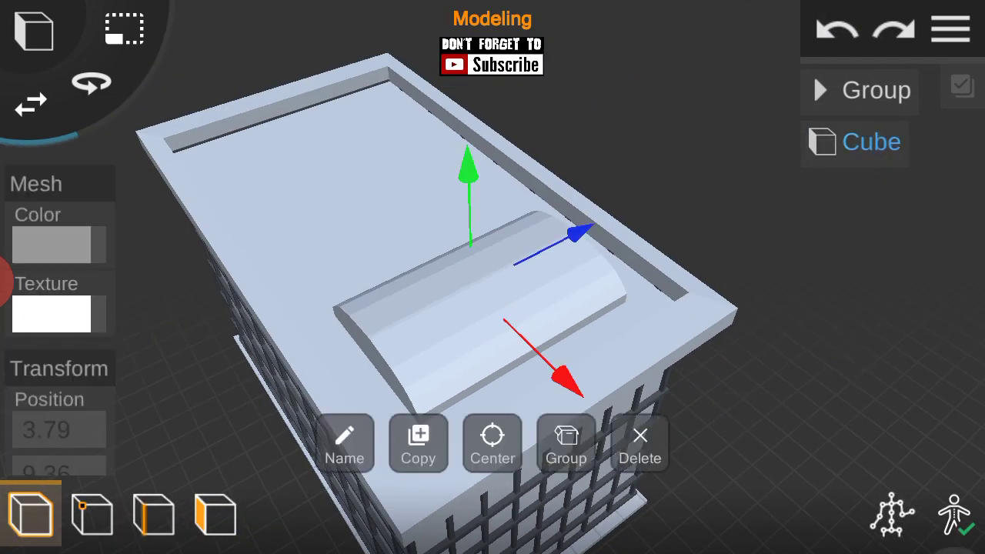
# Step: Duplicate the curved roof block and slide the copy beside the original
pyautogui.click(418, 445)
pyautogui.moveTo(580, 329); pyautogui.dragTo(693, 338)
pyautogui.click(216, 512)
pyautogui.moveTo(693, 231); pyautogui.dragTo(805, 315)
# Step: Loop-cut the copied block and select a face to form its raised centre
pyautogui.click(417, 329)
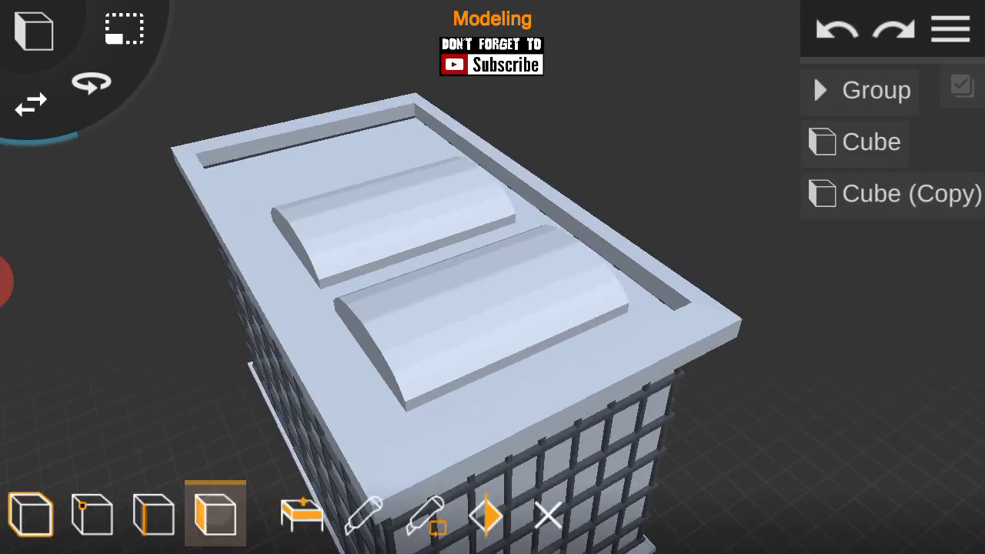
pyautogui.scroll(3, 475, 348)
pyautogui.click(425, 514)
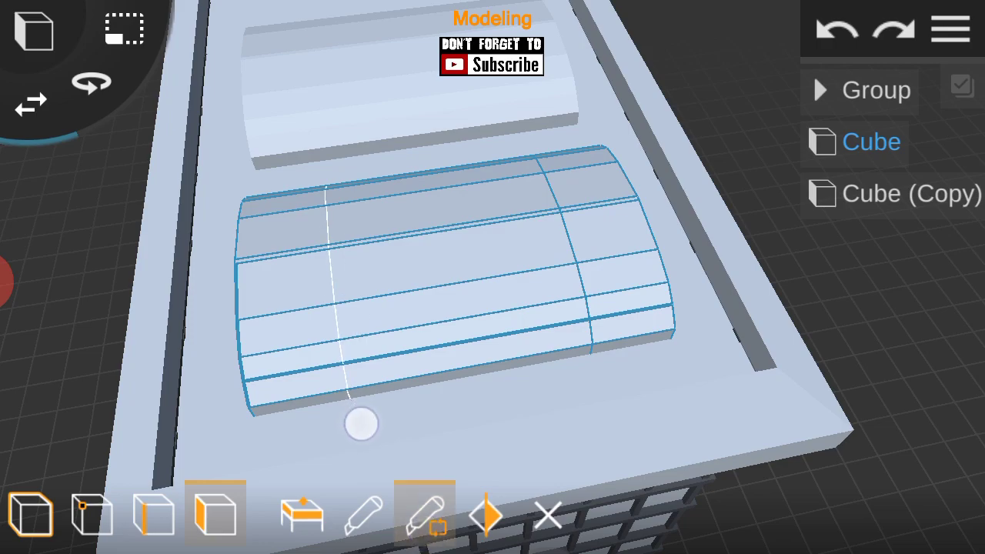
pyautogui.scroll(3, 508, 323)
pyautogui.click(354, 259)
pyautogui.moveTo(354, 259); pyautogui.dragTo(538, 231)
pyautogui.scroll(5, 504, 295)
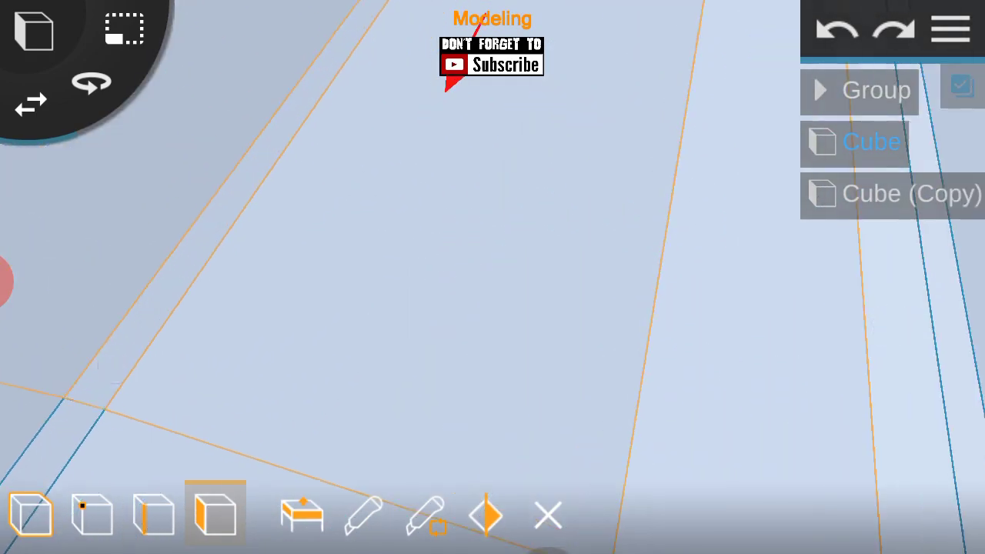
pyautogui.scroll(-3, 493, 308)
pyautogui.moveTo(281, 352); pyautogui.dragTo(384, 323)
pyautogui.scroll(3, 481, 335)
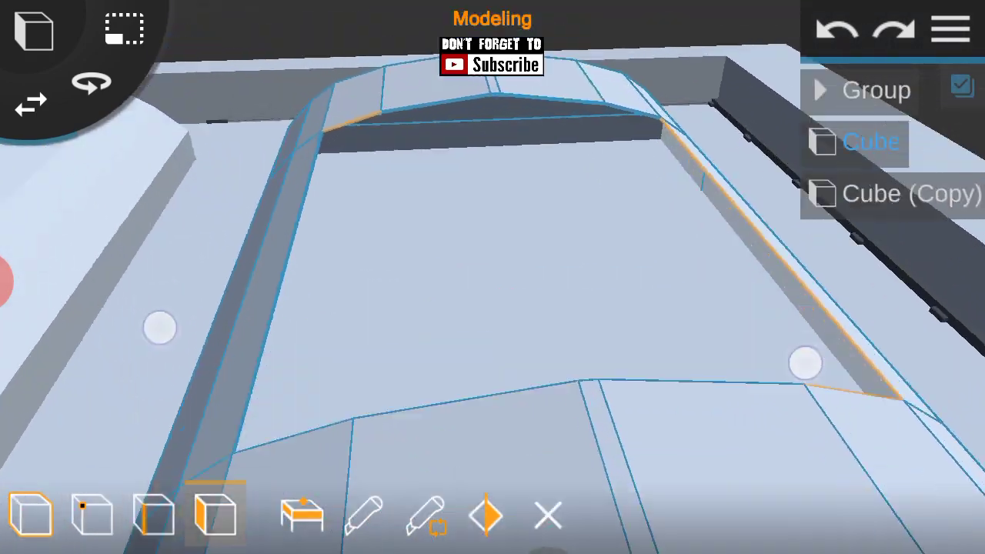
pyautogui.scroll(-5, 481, 334)
# Step: Move the copy along the X axis, fine-tuning its X position to 3.9
pyautogui.click(31, 514)
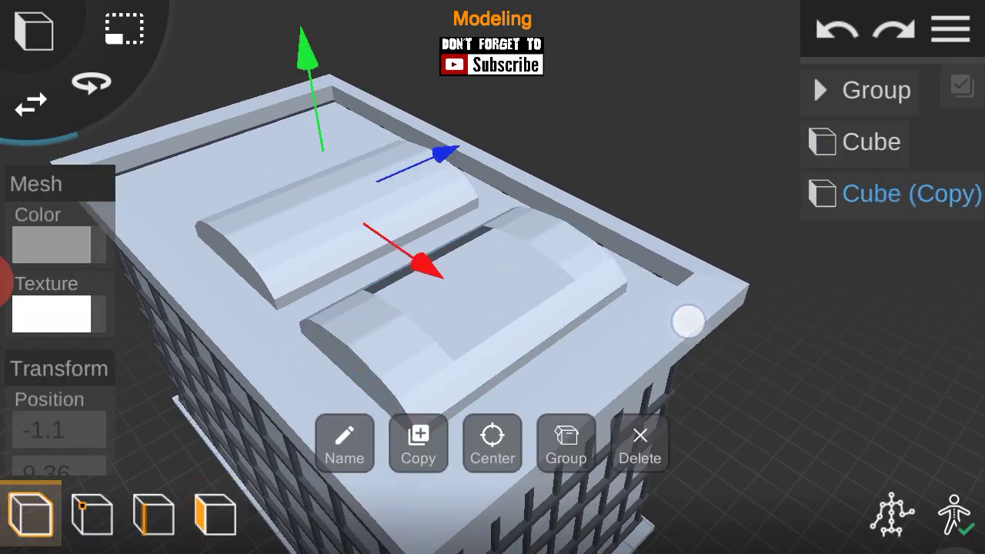
pyautogui.moveTo(423, 261); pyautogui.dragTo(480, 390)
pyautogui.moveTo(585, 408); pyautogui.dragTo(629, 392)
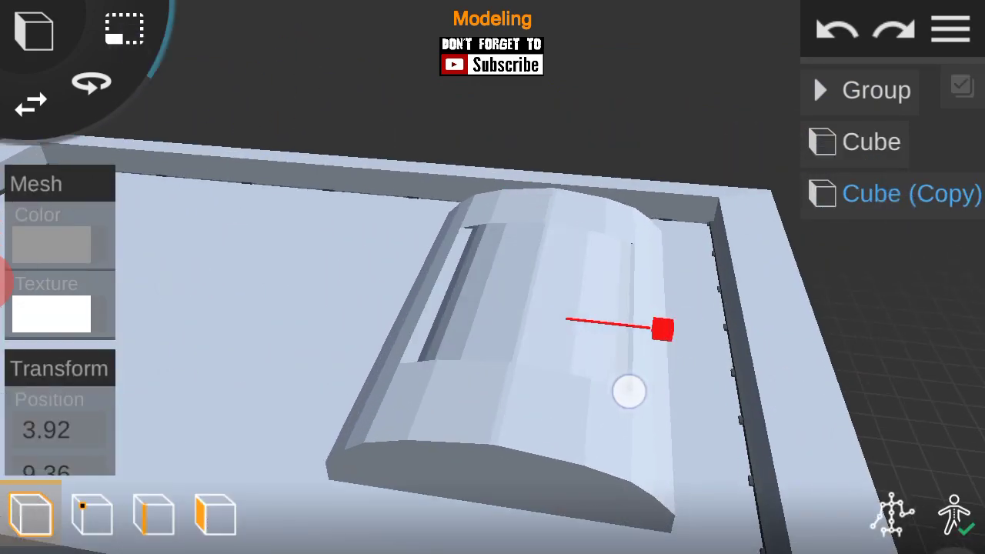
pyautogui.moveTo(281, 237); pyautogui.dragTo(374, 192)
pyautogui.moveTo(670, 427)
pyautogui.mouseDown()
pyautogui.moveTo(620, 308)
pyautogui.moveTo(737, 455)
pyautogui.moveTo(906, 347)
pyautogui.moveTo(879, 439)
pyautogui.mouseUp()
pyautogui.moveTo(732, 362)
pyautogui.mouseDown()
pyautogui.moveTo(824, 253)
pyautogui.moveTo(321, 312)
pyautogui.mouseUp()
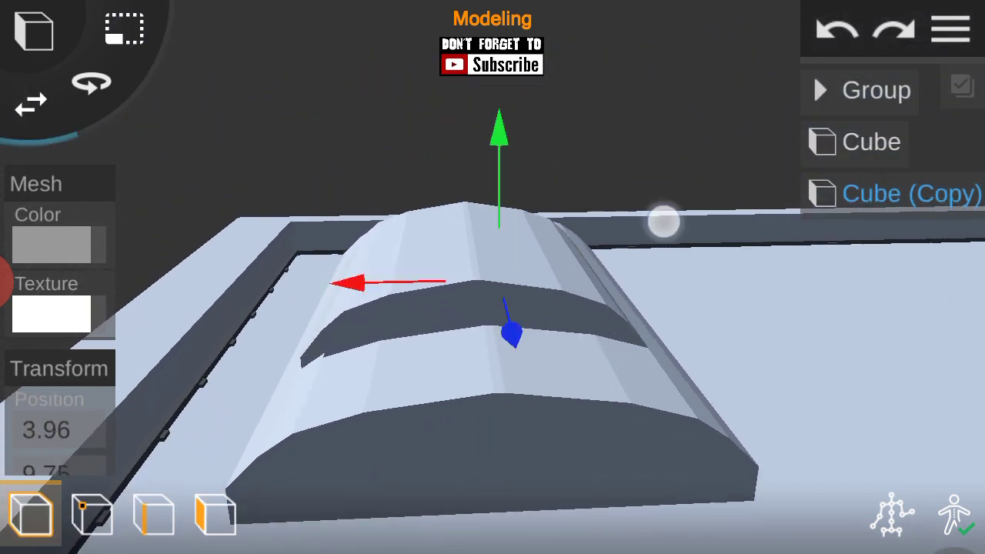
pyautogui.moveTo(539, 307); pyautogui.dragTo(616, 385)
pyautogui.moveTo(344, 276)
pyautogui.mouseDown()
pyautogui.moveTo(355, 313)
pyautogui.moveTo(323, 295)
pyautogui.mouseUp()
pyautogui.moveTo(695, 317); pyautogui.dragTo(670, 323)
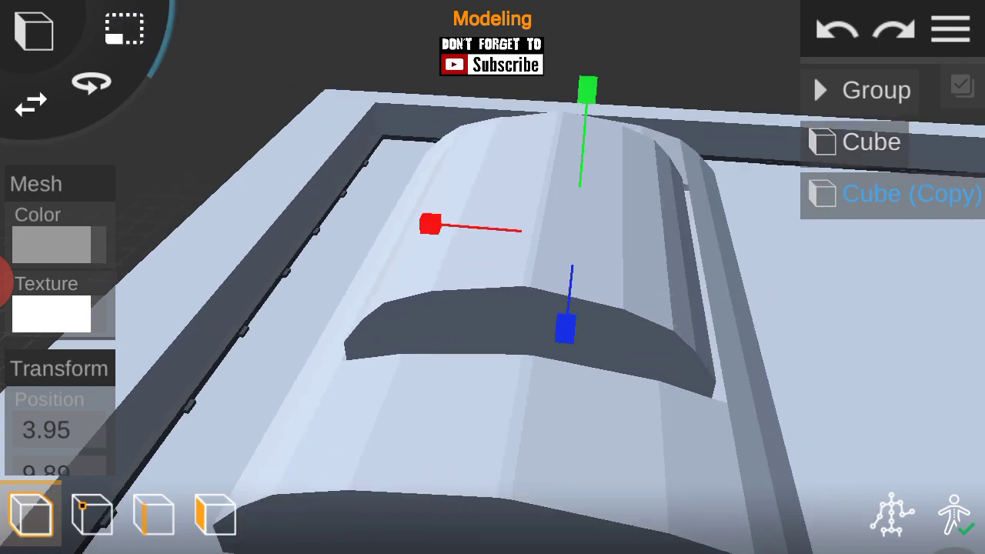
pyautogui.moveTo(414, 227); pyautogui.dragTo(419, 227)
pyautogui.moveTo(862, 345); pyautogui.dragTo(872, 259)
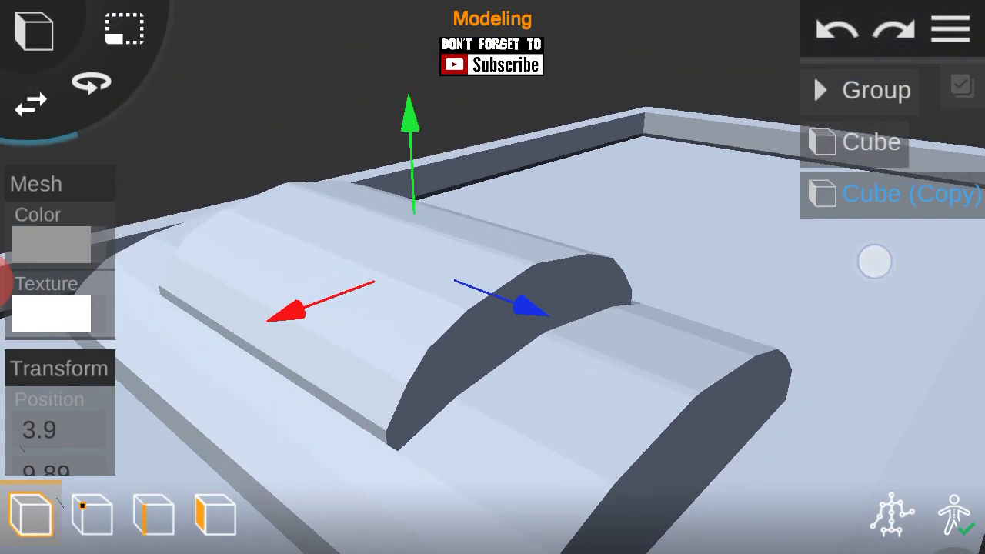
pyautogui.moveTo(719, 398); pyautogui.dragTo(631, 362)
pyautogui.moveTo(356, 248); pyautogui.dragTo(362, 254)
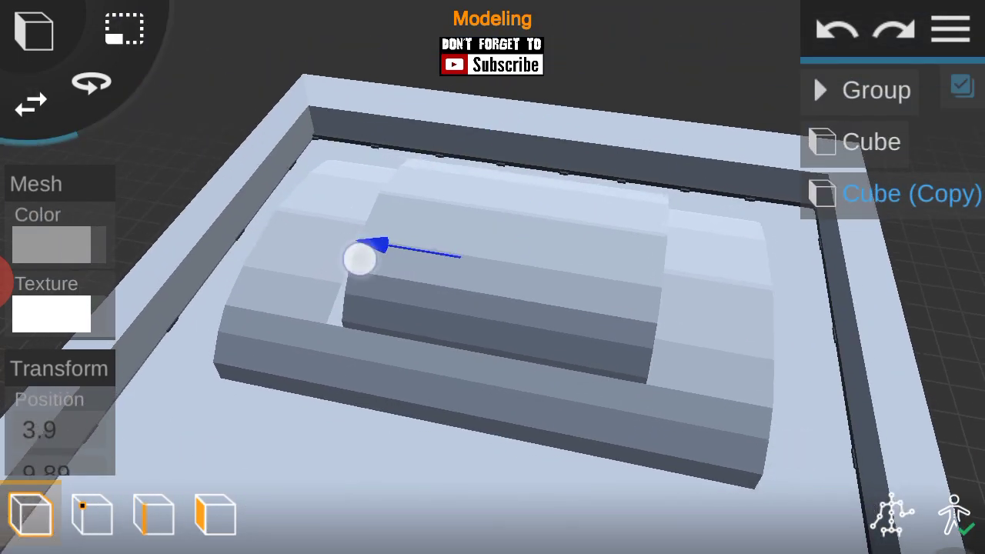
# Step: Adjust the copy's faces in face mode, then return to object mode
pyautogui.click(215, 513)
pyautogui.moveTo(805, 352); pyautogui.dragTo(692, 323)
pyautogui.moveTo(400, 269)
pyautogui.mouseDown()
pyautogui.moveTo(716, 377)
pyautogui.moveTo(677, 378)
pyautogui.moveTo(319, 270)
pyautogui.moveTo(371, 370)
pyautogui.moveTo(339, 354)
pyautogui.mouseUp()
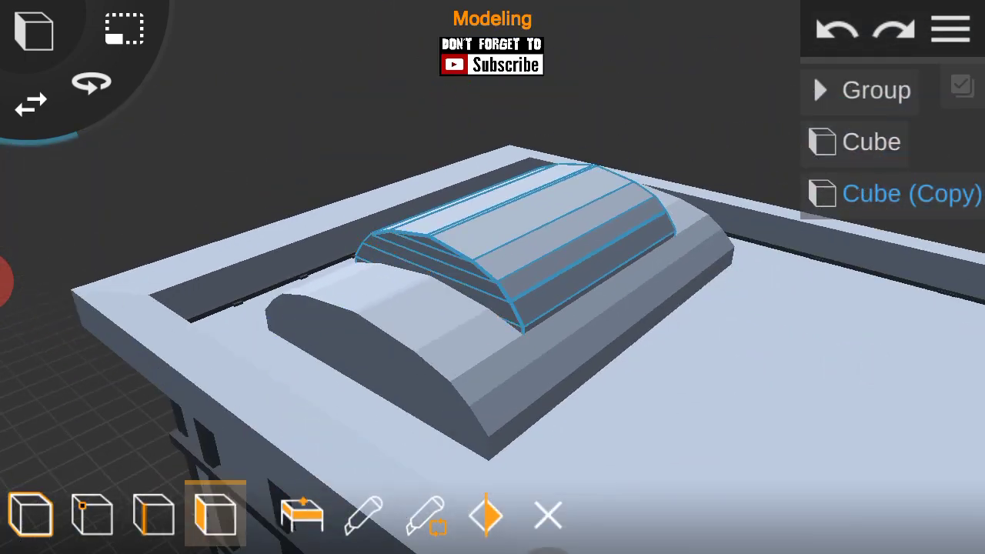
pyautogui.click(31, 514)
pyautogui.click(951, 29)
pyautogui.moveTo(738, 338)
pyautogui.mouseDown()
pyautogui.moveTo(704, 319)
pyautogui.moveTo(888, 435)
pyautogui.moveTo(712, 323)
pyautogui.mouseUp()
# Step: Group the two curved roof pieces and name the group 'dome'
pyautogui.click(962, 87)
pyautogui.click(566, 443)
pyautogui.click(952, 29)
pyautogui.click(876, 142)
pyautogui.click(344, 443)
pyautogui.click(261, 267)
pyautogui.press('BackSpace')
pyautogui.press('BackSpace')
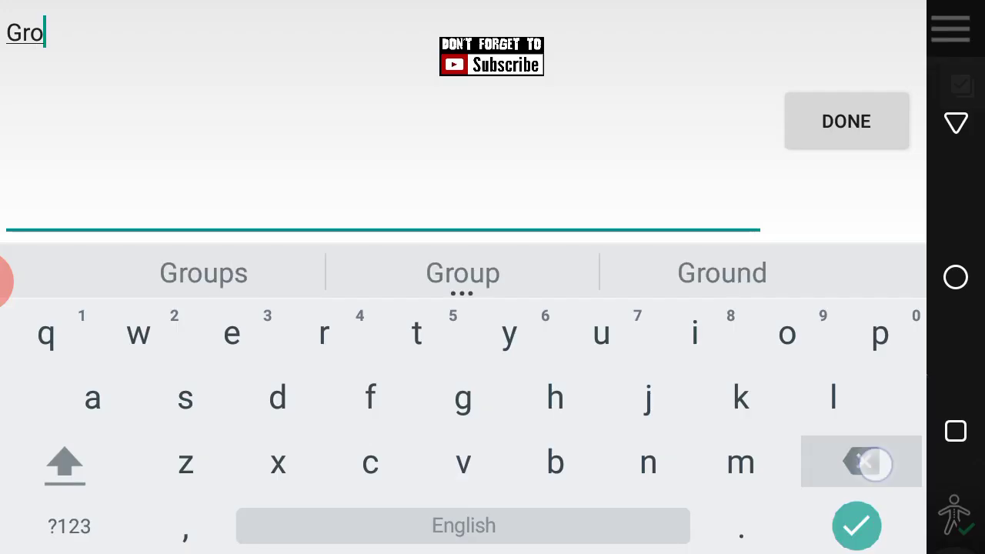
pyautogui.write('me')
pyautogui.click(847, 121)
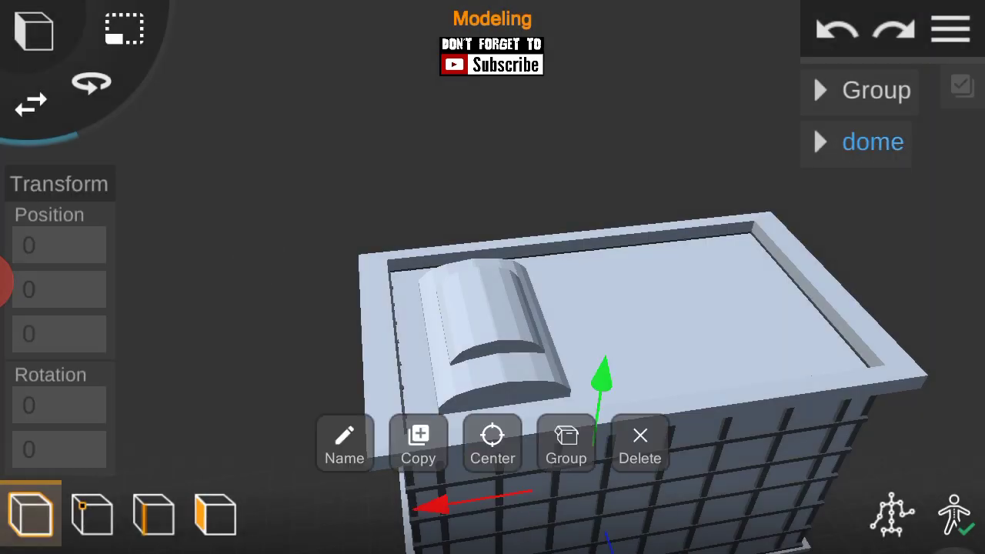
# Step: Duplicate the dome and slide the copy along X beside the first
pyautogui.click(417, 442)
pyautogui.moveTo(446, 329); pyautogui.dragTo(377, 341)
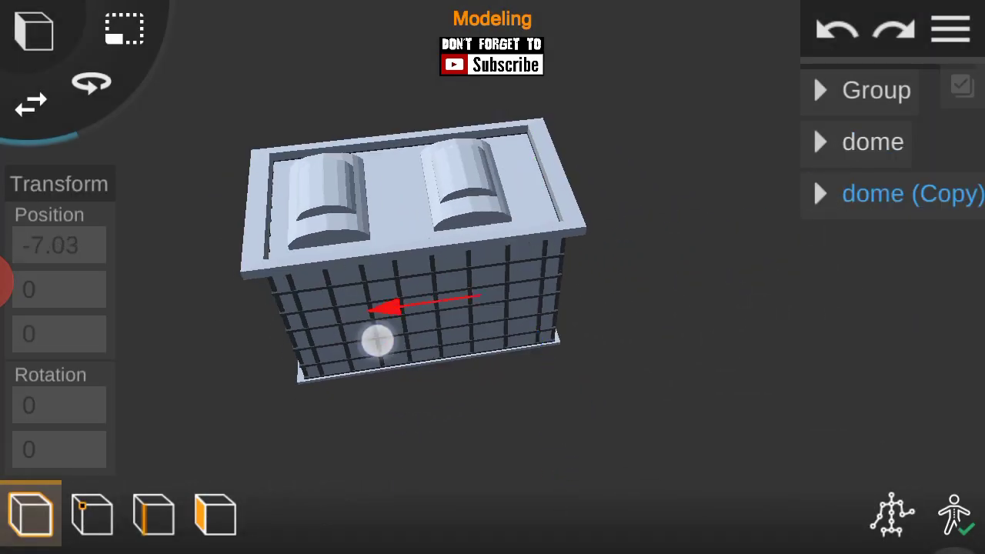
pyautogui.moveTo(720, 385); pyautogui.dragTo(840, 396)
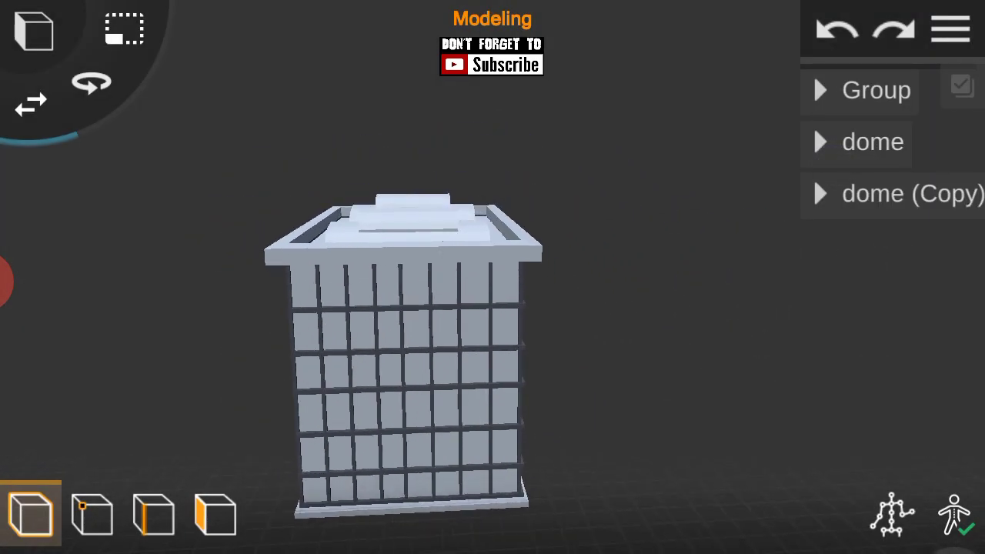
# Step: Rename the building group to 'left side'
pyautogui.click(879, 90)
pyautogui.click(951, 29)
pyautogui.click(886, 253)
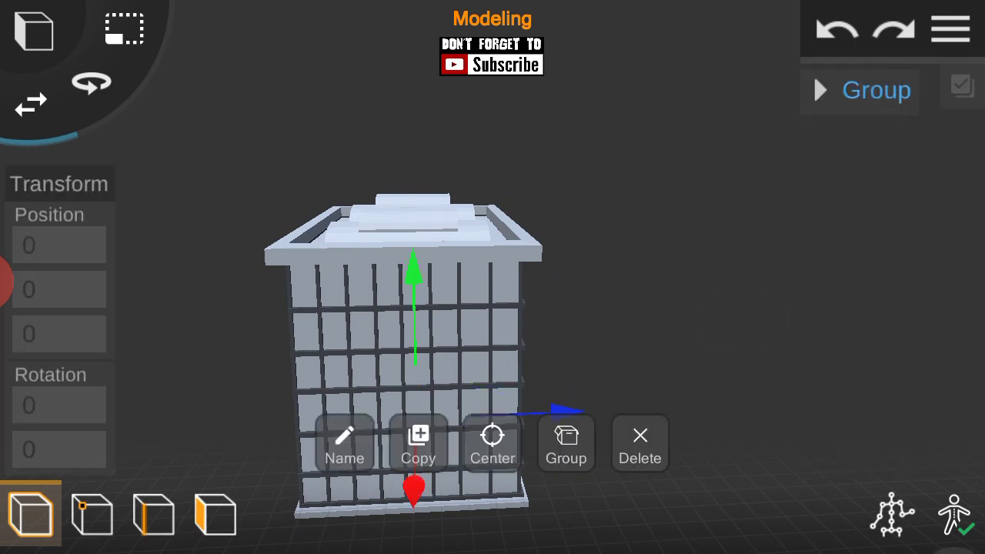
pyautogui.click(344, 443)
pyautogui.click(462, 265)
pyautogui.click(858, 460)
pyautogui.write('left side')
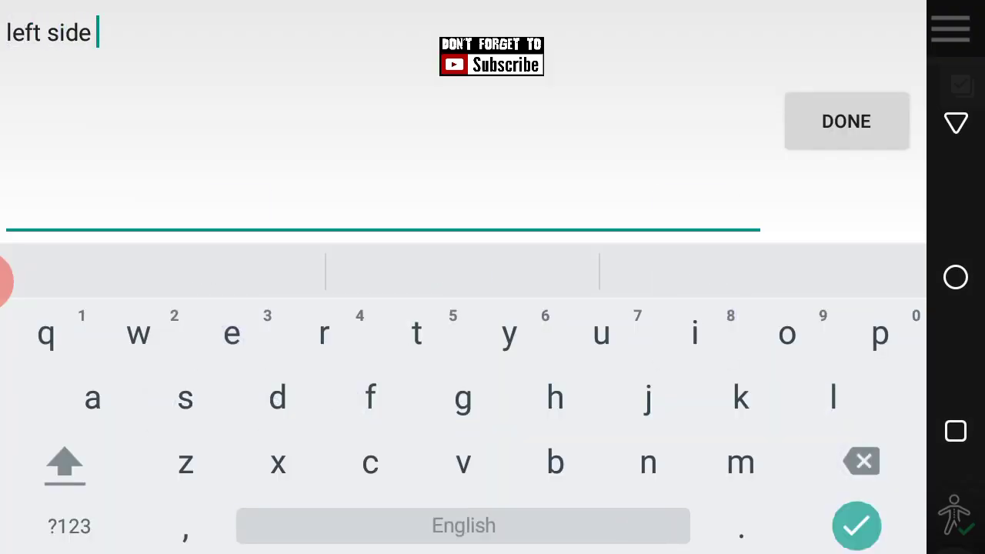
pyautogui.press('Return')
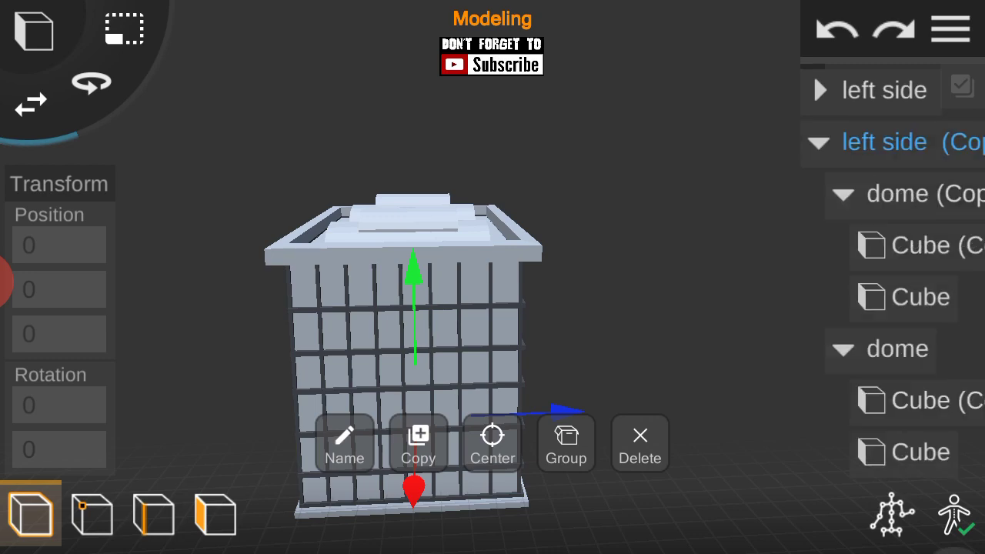
# Step: Rename the copied group 'right side' and move it away from left side
pyautogui.click(344, 443)
pyautogui.click(231, 303)
pyautogui.click(870, 436)
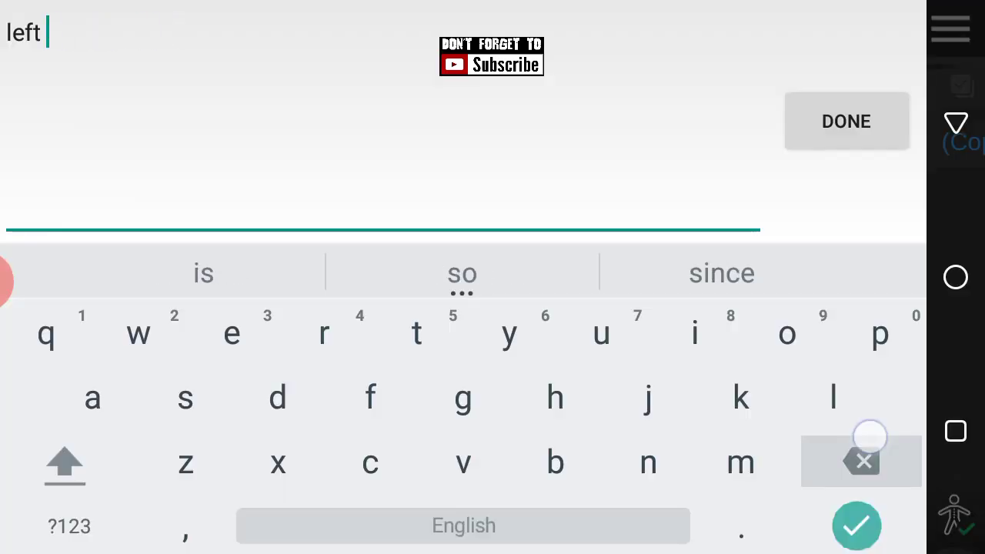
pyautogui.write('side')
pyautogui.press('Return')
pyautogui.click(670, 350)
pyautogui.click(898, 137)
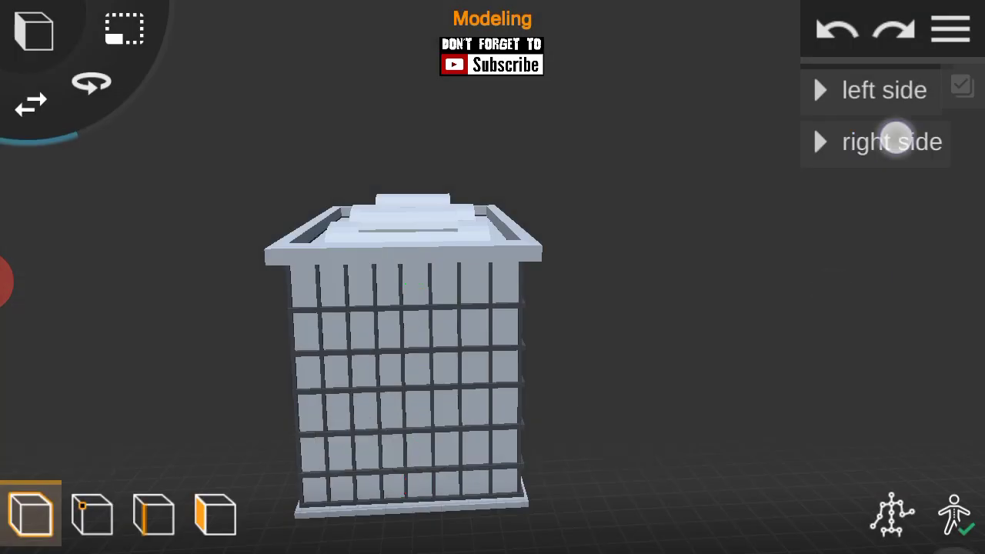
pyautogui.moveTo(710, 405)
pyautogui.mouseDown()
pyautogui.moveTo(771, 465)
pyautogui.moveTo(824, 459)
pyautogui.moveTo(809, 418)
pyautogui.moveTo(752, 345)
pyautogui.mouseUp()
# Step: Add a new cube to the scene from the main menu's object list
pyautogui.click(950, 30)
pyautogui.click(277, 292)
pyautogui.click(34, 31)
pyautogui.click(39, 113)
pyautogui.moveTo(548, 338)
pyautogui.mouseDown()
pyautogui.moveTo(642, 323)
pyautogui.moveTo(831, 261)
pyautogui.moveTo(899, 313)
pyautogui.moveTo(684, 250)
pyautogui.moveTo(747, 369)
pyautogui.moveTo(760, 280)
pyautogui.moveTo(770, 297)
pyautogui.moveTo(738, 254)
pyautogui.mouseUp()
# Step: In face mode, extrude the cube's face into a long bar between the two side buildings
pyautogui.click(216, 514)
pyautogui.moveTo(716, 434)
pyautogui.mouseDown()
pyautogui.moveTo(957, 423)
pyautogui.moveTo(731, 428)
pyautogui.mouseUp()
pyautogui.moveTo(857, 315)
pyautogui.mouseDown()
pyautogui.moveTo(596, 303)
pyautogui.moveTo(839, 407)
pyautogui.moveTo(801, 399)
pyautogui.moveTo(756, 329)
pyautogui.mouseUp()
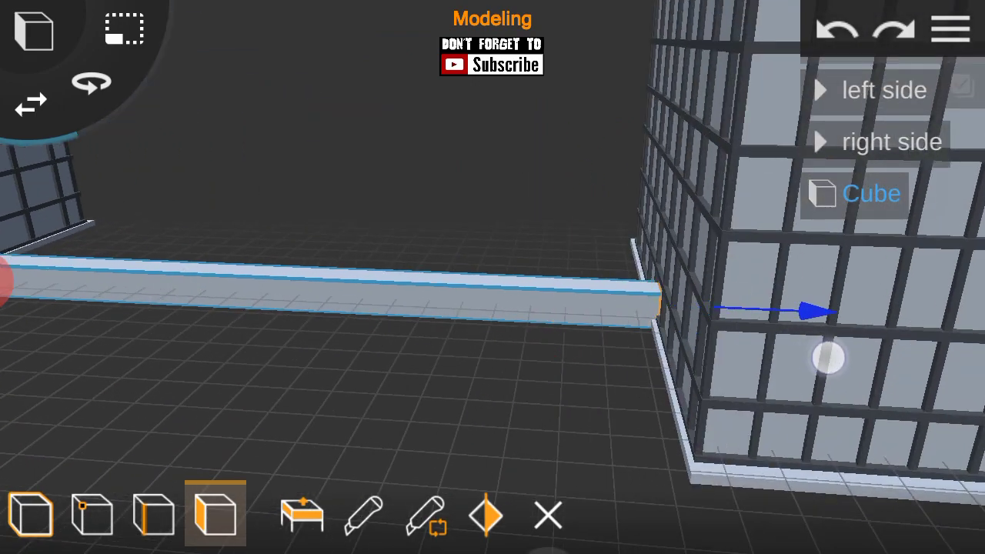
pyautogui.moveTo(832, 361)
pyautogui.mouseDown()
pyautogui.moveTo(924, 439)
pyautogui.moveTo(968, 224)
pyautogui.moveTo(869, 362)
pyautogui.moveTo(805, 325)
pyautogui.moveTo(752, 269)
pyautogui.moveTo(701, 266)
pyautogui.moveTo(657, 291)
pyautogui.moveTo(644, 385)
pyautogui.moveTo(674, 420)
pyautogui.mouseUp()
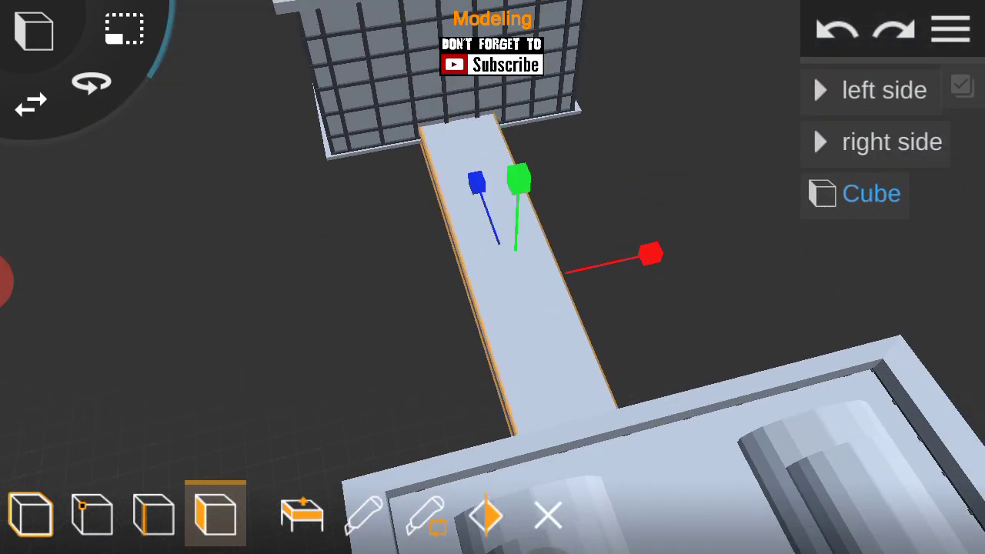
pyautogui.moveTo(716, 362); pyautogui.dragTo(768, 315)
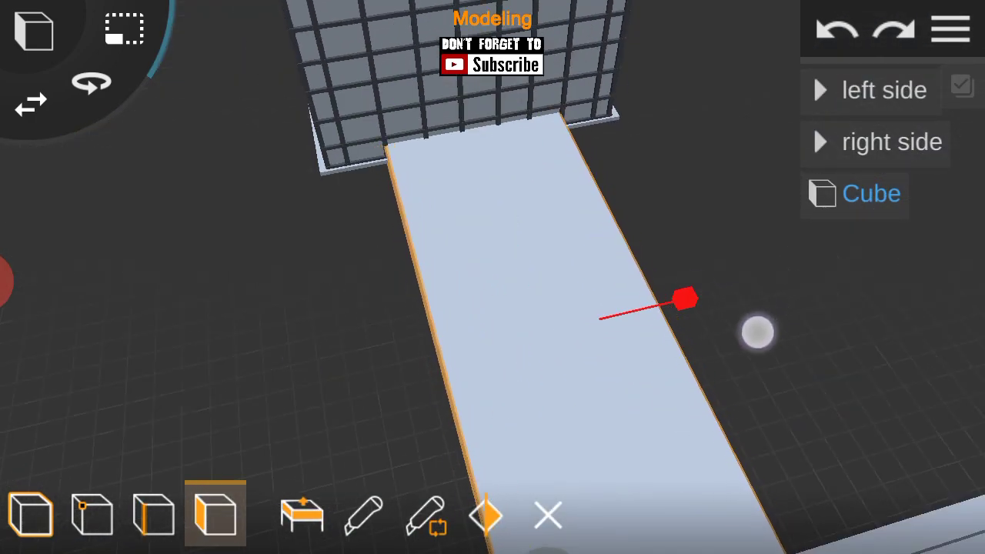
pyautogui.moveTo(796, 312)
pyautogui.mouseDown()
pyautogui.moveTo(645, 402)
pyautogui.moveTo(675, 316)
pyautogui.moveTo(842, 346)
pyautogui.mouseUp()
pyautogui.moveTo(462, 385)
pyautogui.mouseDown()
pyautogui.moveTo(684, 423)
pyautogui.moveTo(539, 346)
pyautogui.mouseUp()
# Step: Clear the face selection and select a face of the bar, facing the buildings
pyautogui.click(836, 29)
pyautogui.click(565, 312)
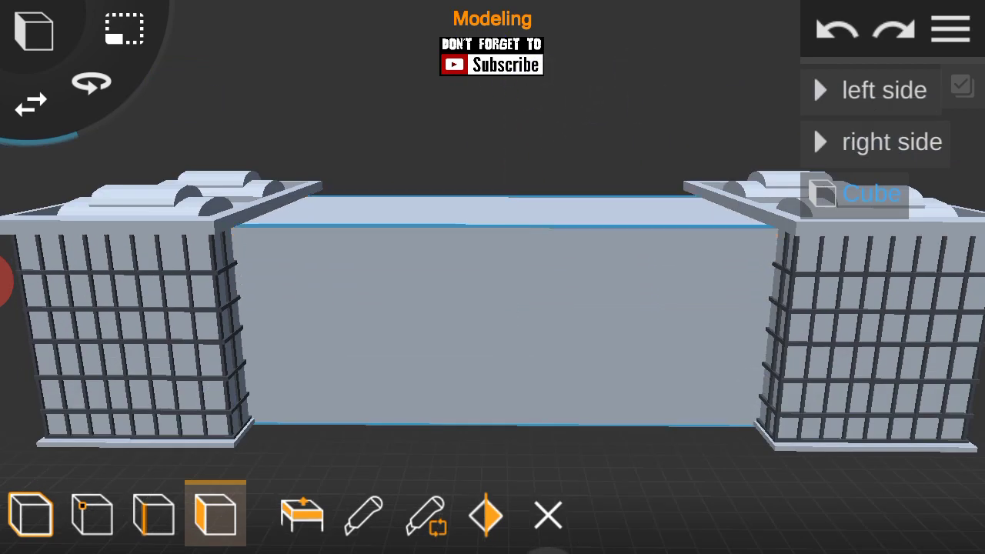
pyautogui.click(701, 332)
pyautogui.moveTo(701, 332)
pyautogui.mouseDown()
pyautogui.moveTo(543, 138)
pyautogui.moveTo(655, 413)
pyautogui.mouseUp()
# Step: Raise one top edge of the middle block to slant its wall
pyautogui.click(31, 514)
pyautogui.moveTo(462, 401); pyautogui.dragTo(359, 415)
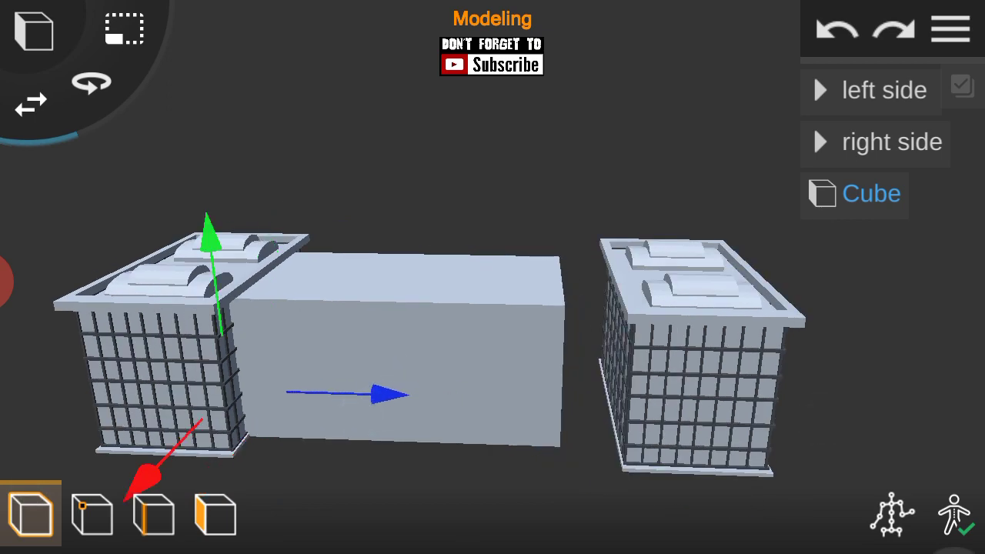
pyautogui.click(154, 514)
pyautogui.moveTo(738, 292)
pyautogui.mouseDown()
pyautogui.moveTo(761, 365)
pyautogui.moveTo(571, 146)
pyautogui.mouseUp()
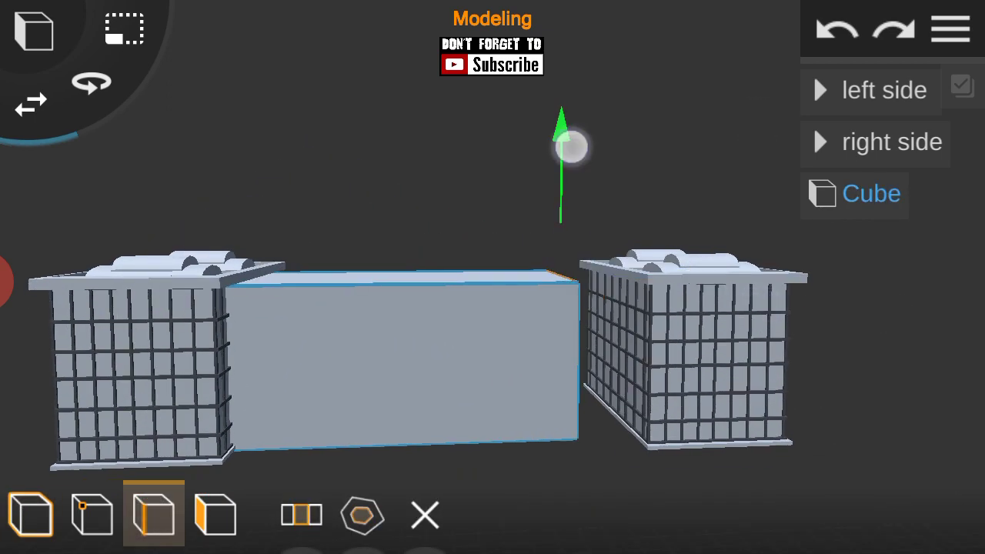
pyautogui.moveTo(607, 178); pyautogui.dragTo(143, 328)
pyautogui.scroll(-3, 421, 387)
# Step: Inset the middle block's top face to form a recessed roof rim
pyautogui.click(215, 514)
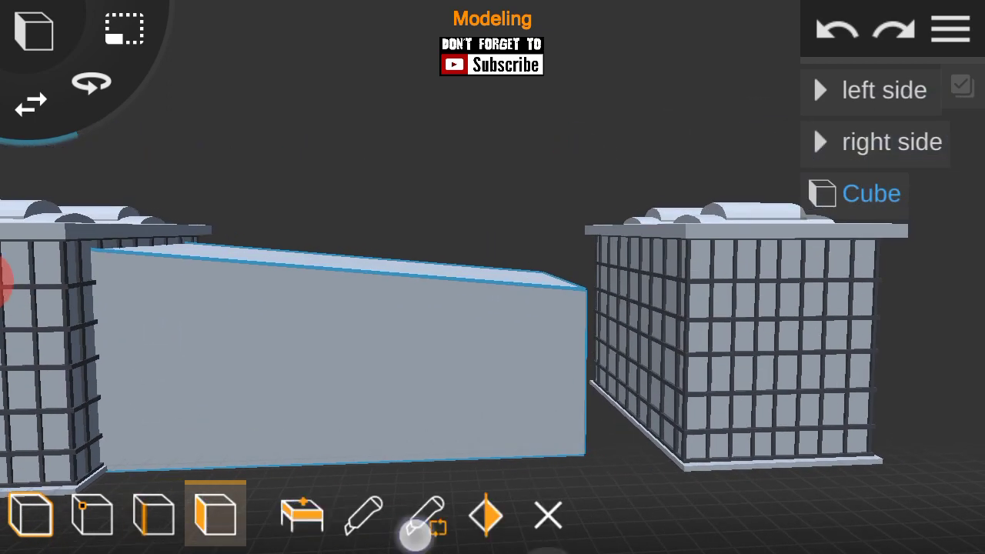
pyautogui.click(331, 262)
pyautogui.moveTo(661, 296)
pyautogui.mouseDown()
pyautogui.moveTo(605, 416)
pyautogui.moveTo(195, 268)
pyautogui.moveTo(165, 332)
pyautogui.mouseUp()
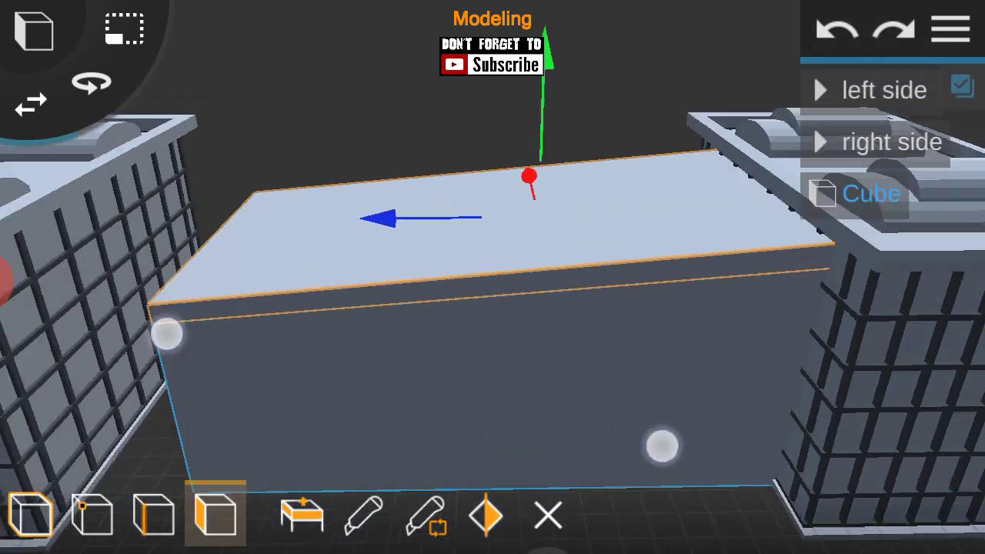
pyautogui.scroll(5, 335, 350)
pyautogui.moveTo(574, 412); pyautogui.dragTo(631, 282)
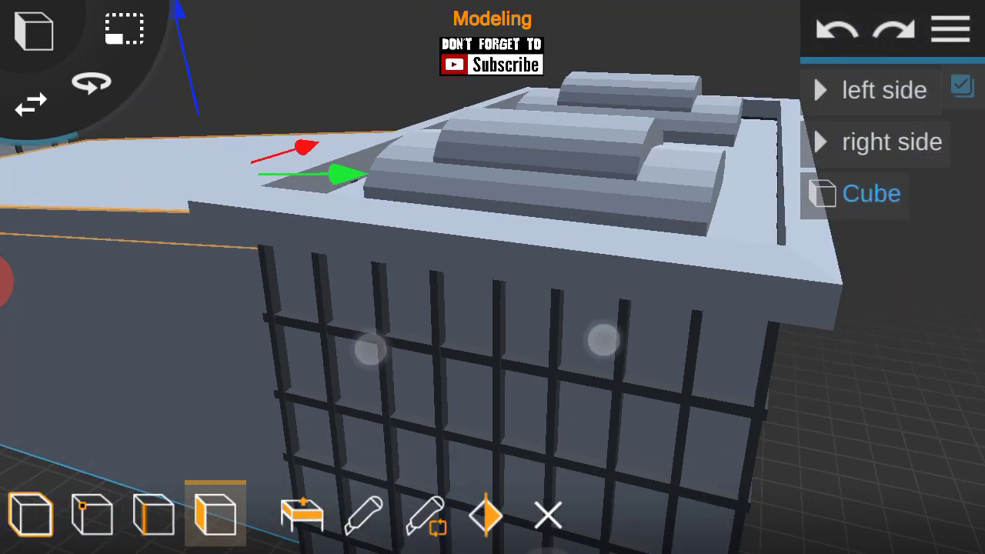
pyautogui.moveTo(369, 347); pyautogui.dragTo(153, 341)
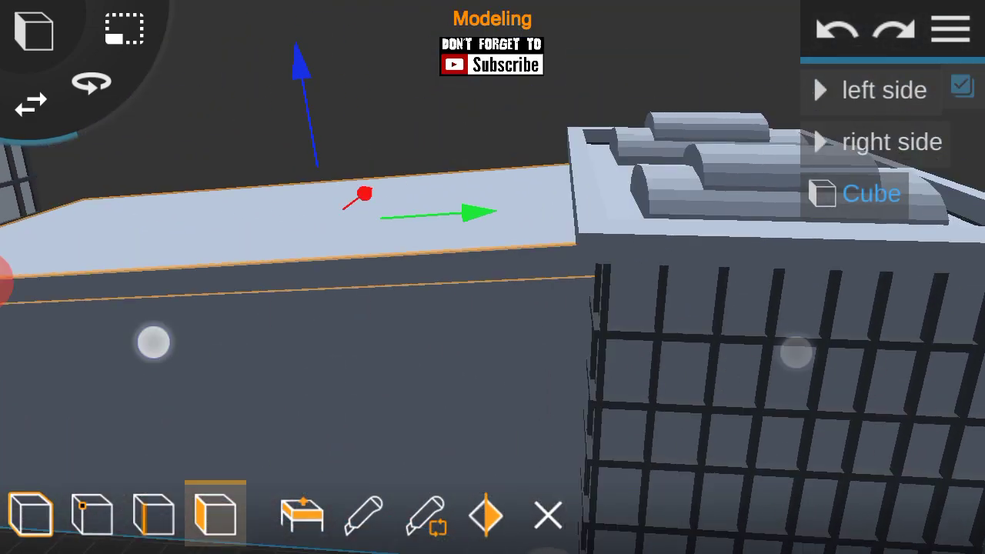
pyautogui.click(512, 137)
pyautogui.moveTo(558, 130)
pyautogui.mouseDown()
pyautogui.moveTo(724, 396)
pyautogui.moveTo(574, 151)
pyautogui.moveTo(818, 449)
pyautogui.mouseUp()
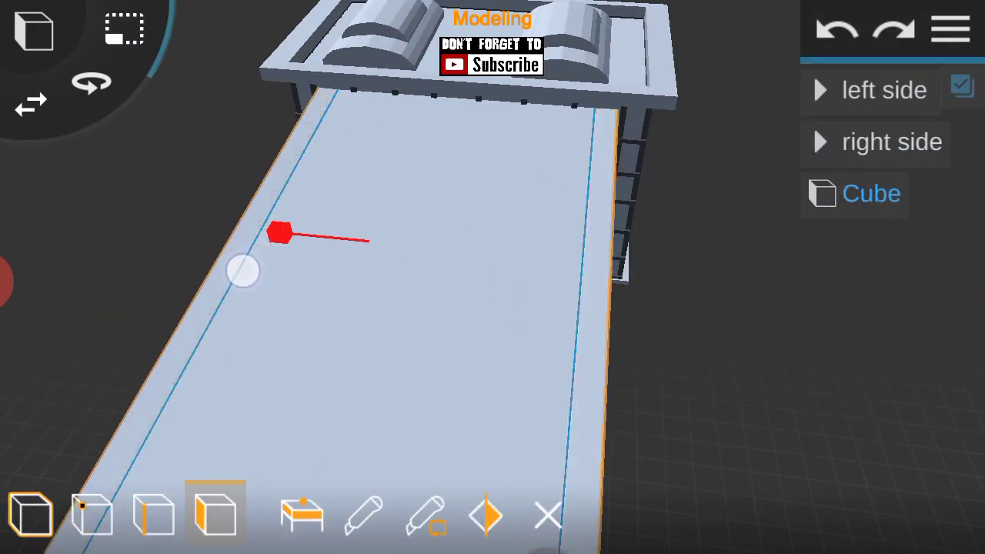
pyautogui.moveTo(243, 271)
pyautogui.mouseDown()
pyautogui.moveTo(721, 345)
pyautogui.moveTo(774, 342)
pyautogui.mouseUp()
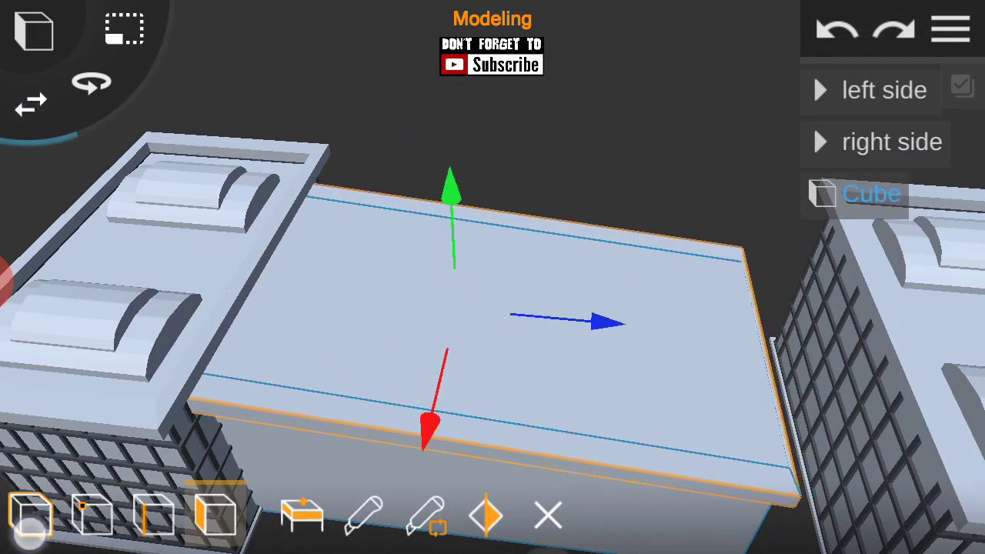
# Step: Return to whole-object editing and inspect the block from the front and above
pyautogui.click(31, 514)
pyautogui.moveTo(651, 341); pyautogui.dragTo(539, 407)
pyautogui.moveTo(718, 416); pyautogui.dragTo(799, 376)
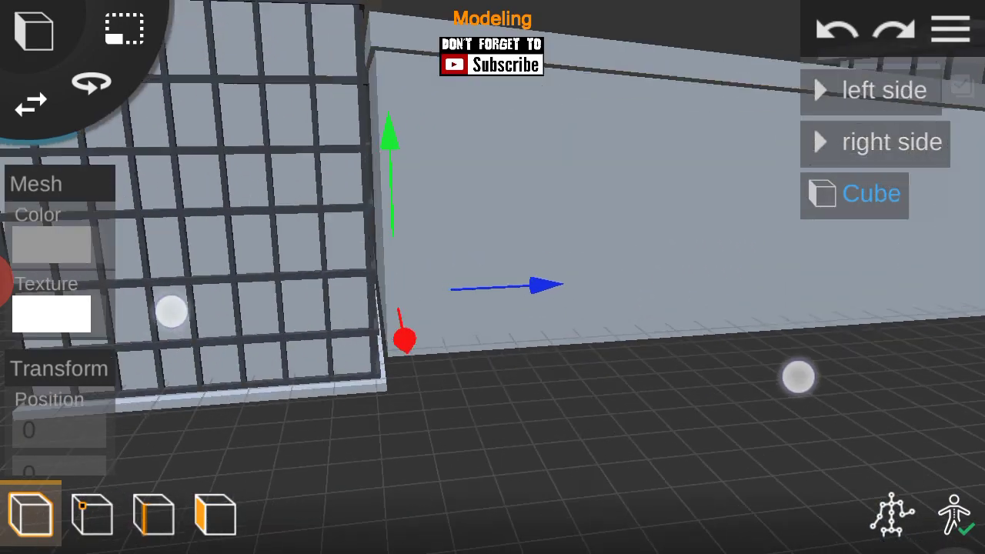
pyautogui.moveTo(562, 305)
pyautogui.mouseDown()
pyautogui.moveTo(655, 380)
pyautogui.moveTo(585, 314)
pyautogui.moveTo(786, 406)
pyautogui.moveTo(644, 436)
pyautogui.mouseUp()
pyautogui.click(951, 29)
pyautogui.click(755, 387)
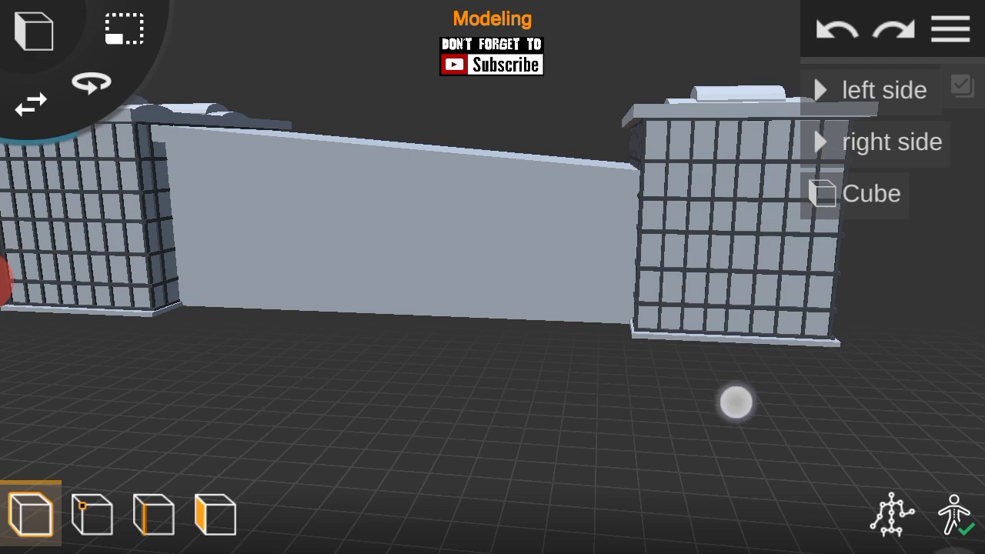
pyautogui.moveTo(755, 387); pyautogui.dragTo(747, 470)
pyautogui.moveTo(776, 339); pyautogui.dragTo(714, 371)
# Step: Check the middle block's top face, then return to object mode viewing the left tower
pyautogui.click(128, 31)
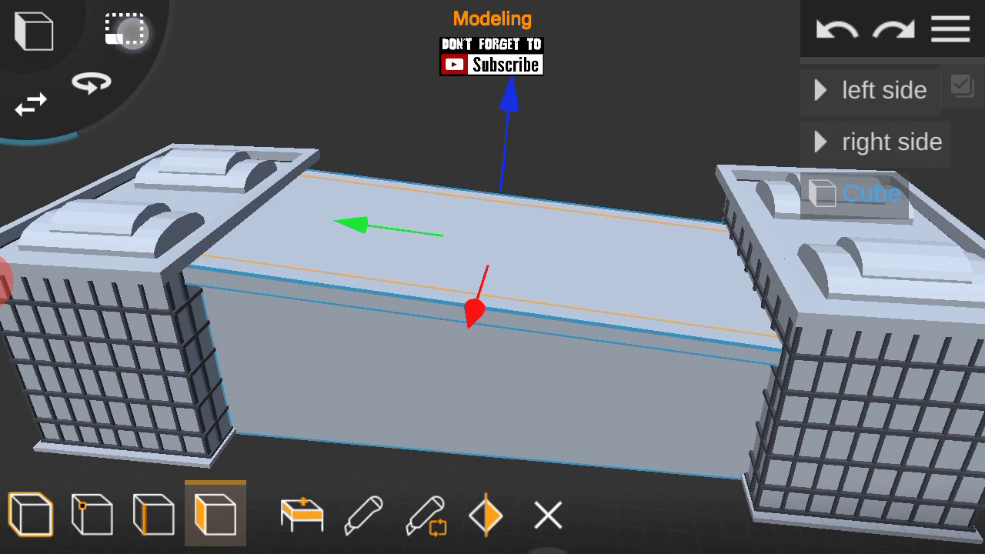
pyautogui.moveTo(332, 296); pyautogui.dragTo(339, 231)
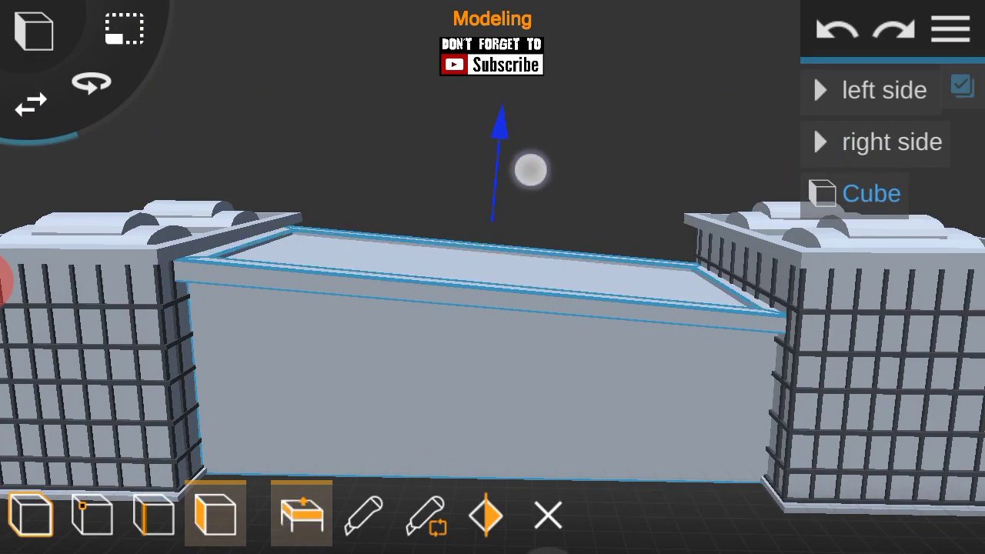
pyautogui.click(31, 514)
pyautogui.moveTo(88, 193); pyautogui.dragTo(193, 285)
pyautogui.moveTo(746, 380)
pyautogui.mouseDown()
pyautogui.moveTo(807, 390)
pyautogui.moveTo(754, 358)
pyautogui.moveTo(165, 297)
pyautogui.mouseUp()
# Step: Select a divider bar inside the left side group and duplicate it twice
pyautogui.moveTo(737, 359); pyautogui.dragTo(702, 364)
pyautogui.click(702, 364)
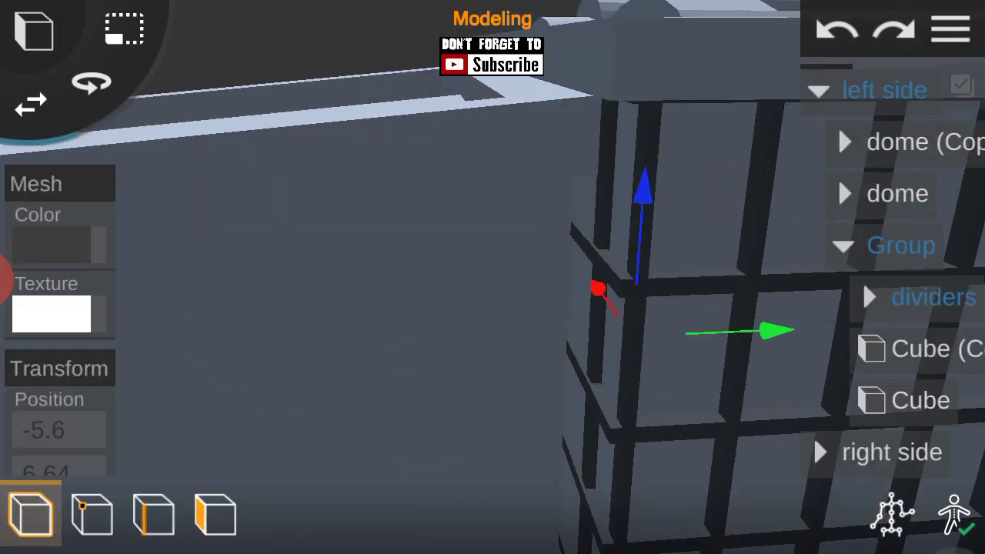
pyautogui.moveTo(909, 346); pyautogui.dragTo(826, 146)
pyautogui.click(921, 319)
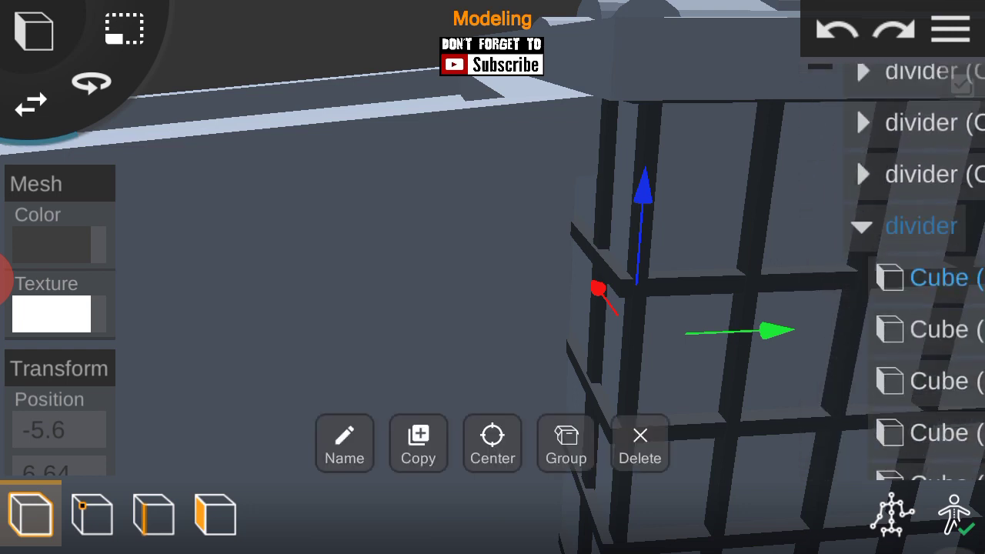
pyautogui.click(418, 442)
pyautogui.moveTo(748, 318); pyautogui.dragTo(251, 292)
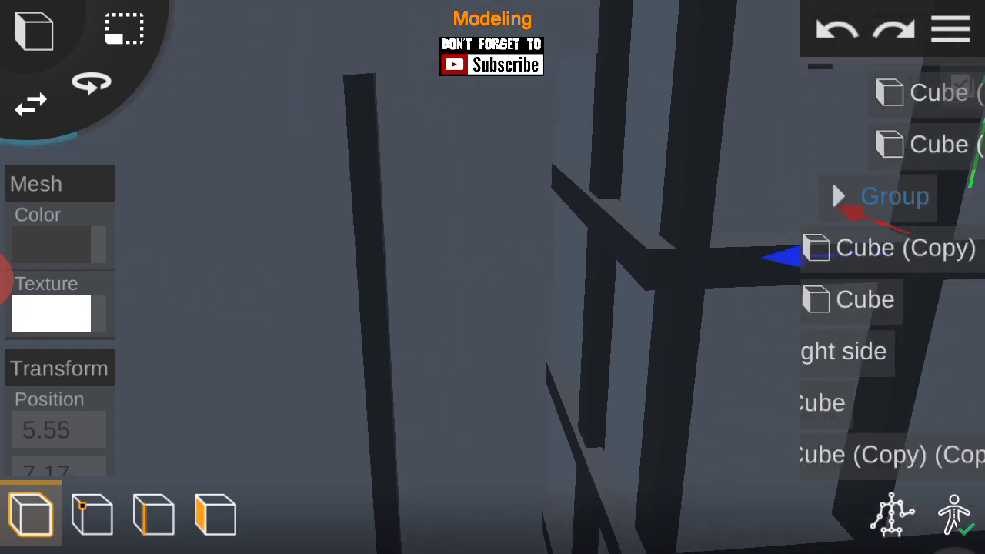
pyautogui.moveTo(865, 342); pyautogui.dragTo(921, 339)
pyautogui.click(418, 443)
# Step: Move a copied divider bar onto the slanted middle wall
pyautogui.click(818, 90)
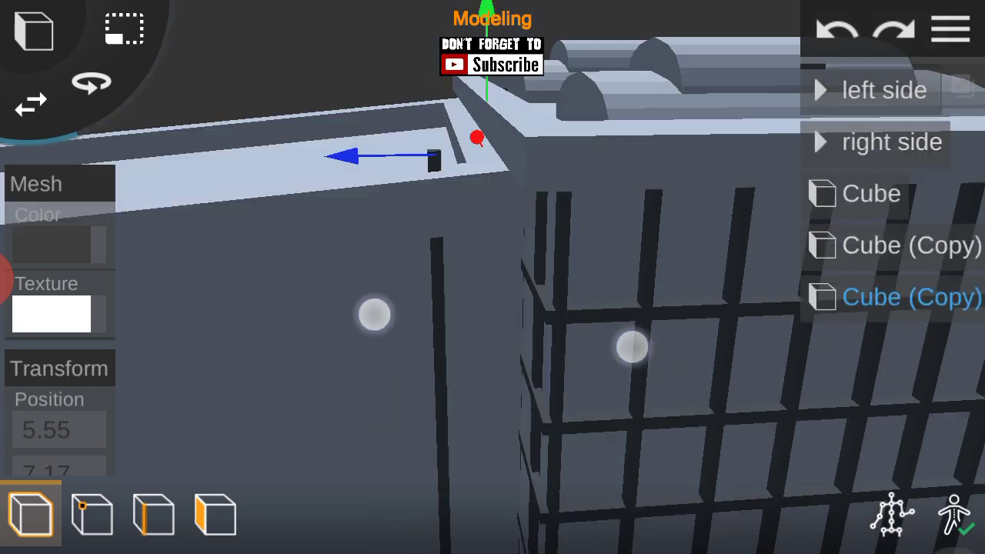
pyautogui.click(288, 126)
pyautogui.click(369, 315)
pyautogui.moveTo(369, 315)
pyautogui.mouseDown()
pyautogui.moveTo(347, 285)
pyautogui.moveTo(884, 362)
pyautogui.mouseUp()
pyautogui.moveTo(397, 366); pyautogui.dragTo(387, 392)
pyautogui.moveTo(270, 289)
pyautogui.mouseDown()
pyautogui.moveTo(780, 344)
pyautogui.moveTo(378, 406)
pyautogui.mouseUp()
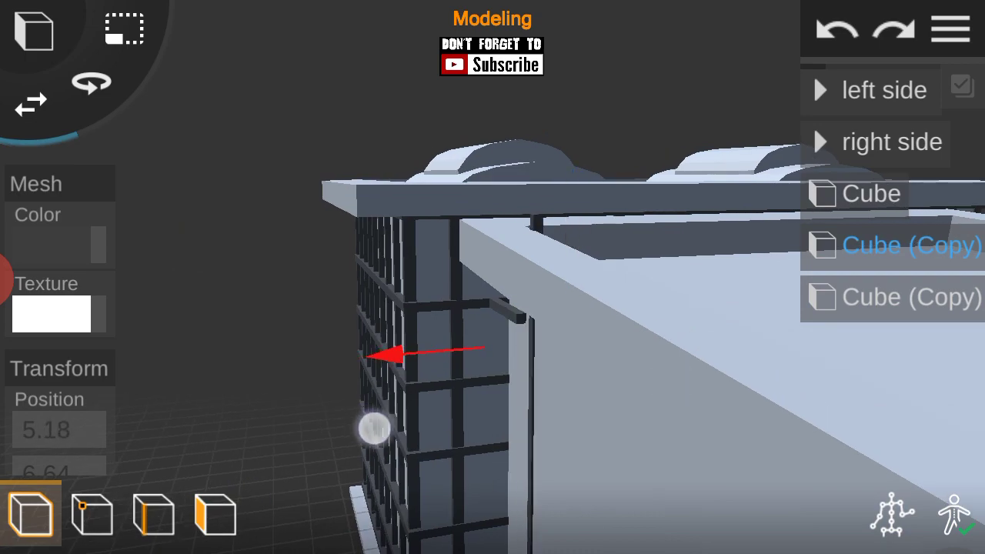
pyautogui.moveTo(615, 385); pyautogui.dragTo(731, 370)
# Step: Lower the third copied bar along the middle wall and open its scale value
pyautogui.click(836, 291)
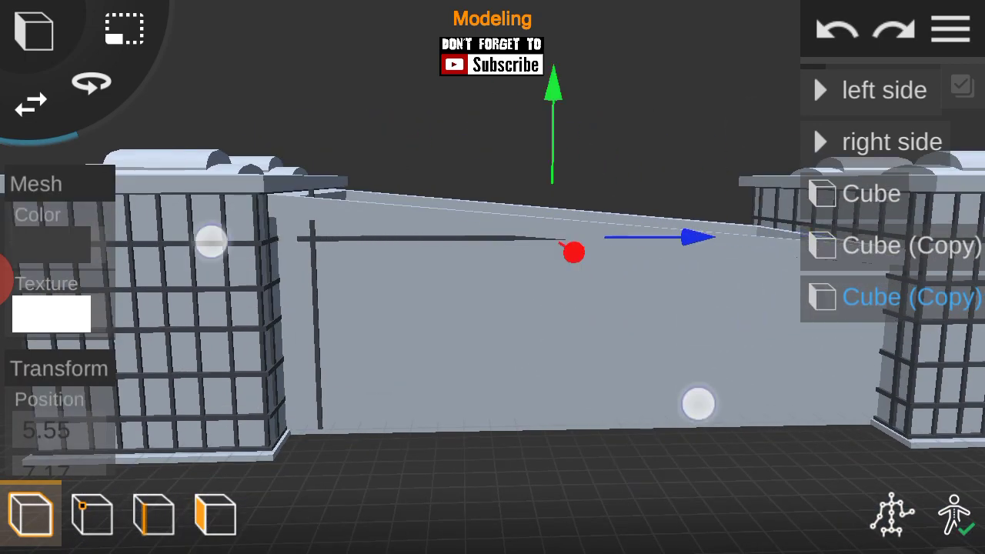
pyautogui.moveTo(698, 404); pyautogui.dragTo(705, 354)
pyautogui.moveTo(725, 398)
pyautogui.mouseDown()
pyautogui.moveTo(754, 393)
pyautogui.moveTo(794, 407)
pyautogui.moveTo(736, 370)
pyautogui.moveTo(798, 385)
pyautogui.moveTo(809, 357)
pyautogui.mouseUp()
pyautogui.moveTo(447, 231); pyautogui.dragTo(392, 239)
pyautogui.moveTo(662, 469)
pyautogui.mouseDown()
pyautogui.moveTo(686, 457)
pyautogui.moveTo(572, 411)
pyautogui.moveTo(870, 267)
pyautogui.mouseUp()
pyautogui.moveTo(644, 395); pyautogui.dragTo(758, 421)
pyautogui.moveTo(60, 431); pyautogui.dragTo(60, 254)
# Step: Change the first long wall bar's scale from 0.18 to 0.14
pyautogui.click(77, 359)
pyautogui.press('BackSpace')
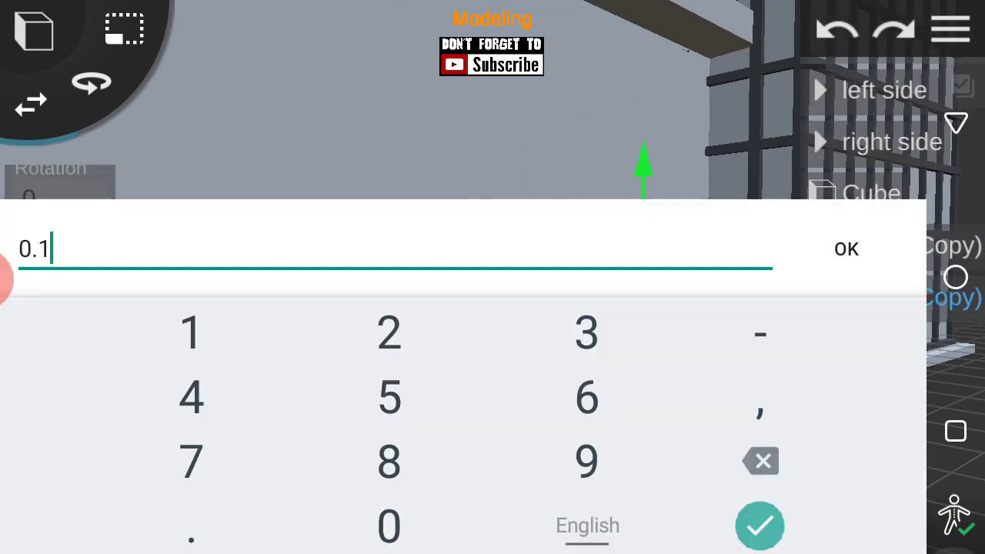
pyautogui.write('4')
pyautogui.click(878, 248)
pyautogui.moveTo(765, 442)
pyautogui.mouseDown()
pyautogui.moveTo(796, 374)
pyautogui.moveTo(693, 370)
pyautogui.moveTo(675, 431)
pyautogui.moveTo(644, 395)
pyautogui.mouseUp()
# Step: Set the second long wall bar's scale to 0.14 too, then review the wall from above
pyautogui.click(901, 245)
pyautogui.click(46, 350)
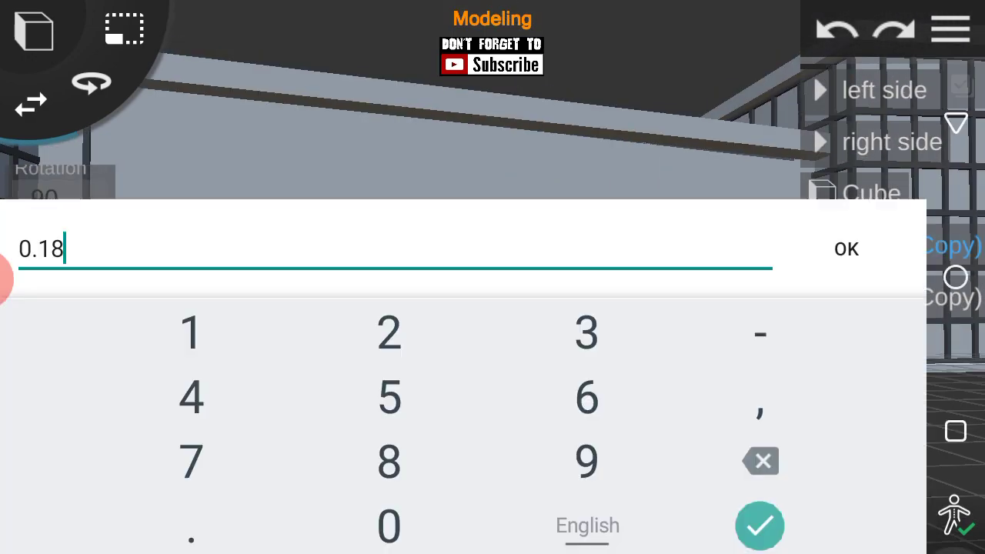
pyautogui.write('4')
pyautogui.click(761, 526)
pyautogui.click(46, 402)
pyautogui.click(760, 526)
pyautogui.moveTo(682, 352)
pyautogui.mouseDown()
pyautogui.moveTo(203, 278)
pyautogui.moveTo(176, 341)
pyautogui.moveTo(247, 179)
pyautogui.mouseUp()
pyautogui.moveTo(405, 311)
pyautogui.mouseDown()
pyautogui.moveTo(392, 266)
pyautogui.moveTo(724, 339)
pyautogui.mouseUp()
pyautogui.moveTo(372, 314)
pyautogui.mouseDown()
pyautogui.moveTo(354, 341)
pyautogui.moveTo(789, 440)
pyautogui.moveTo(699, 398)
pyautogui.mouseUp()
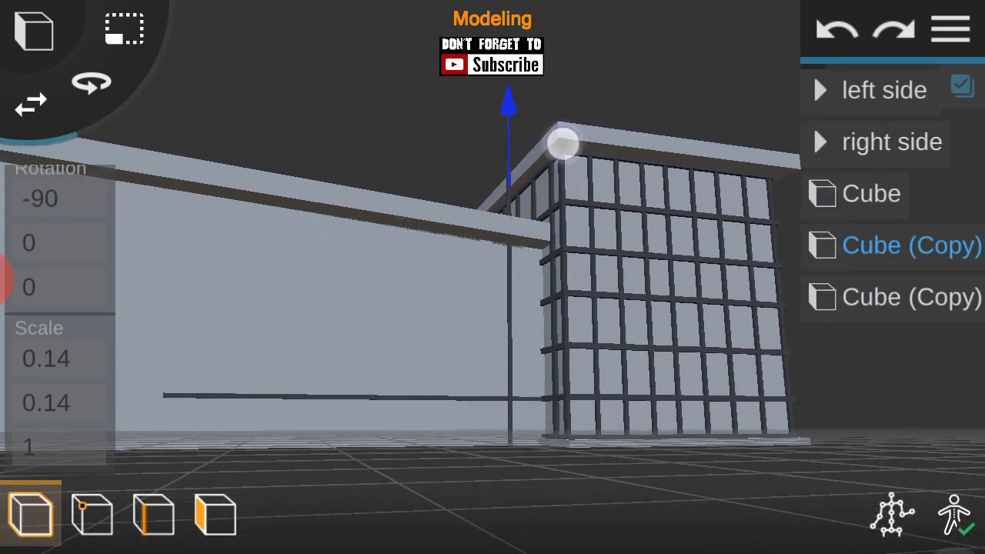
pyautogui.moveTo(563, 143)
pyautogui.mouseDown()
pyautogui.moveTo(222, 352)
pyautogui.moveTo(238, 367)
pyautogui.mouseUp()
pyautogui.moveTo(761, 380)
pyautogui.mouseDown()
pyautogui.moveTo(725, 325)
pyautogui.moveTo(774, 337)
pyautogui.moveTo(726, 279)
pyautogui.moveTo(752, 354)
pyautogui.moveTo(846, 369)
pyautogui.moveTo(893, 397)
pyautogui.moveTo(842, 303)
pyautogui.moveTo(766, 424)
pyautogui.moveTo(697, 152)
pyautogui.moveTo(675, 332)
pyautogui.moveTo(644, 359)
pyautogui.moveTo(713, 391)
pyautogui.moveTo(624, 411)
pyautogui.moveTo(170, 270)
pyautogui.moveTo(503, 196)
pyautogui.mouseUp()
# Step: Select the horizontal bar on the slanted middle wall
pyautogui.moveTo(217, 155); pyautogui.dragTo(666, 343)
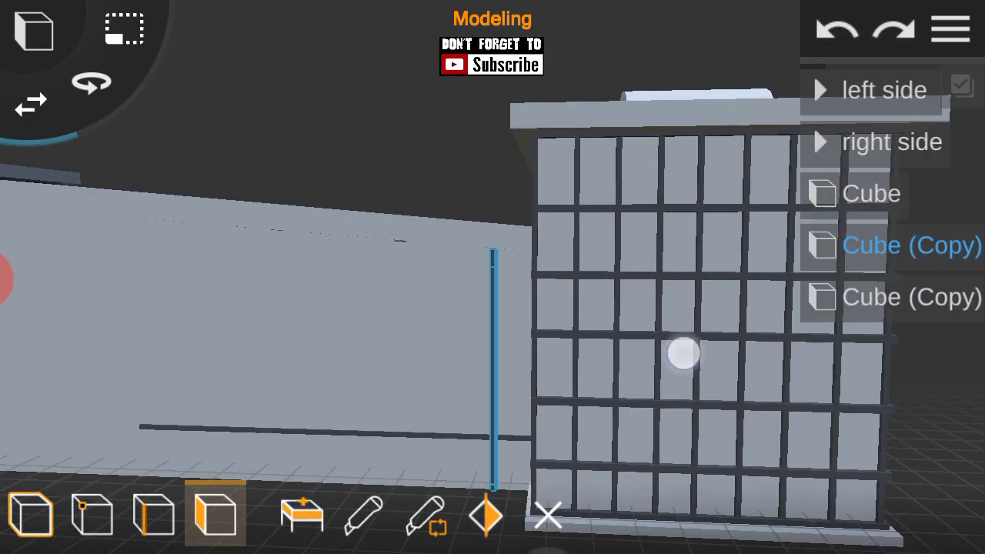
pyautogui.scroll(5, 501, 324)
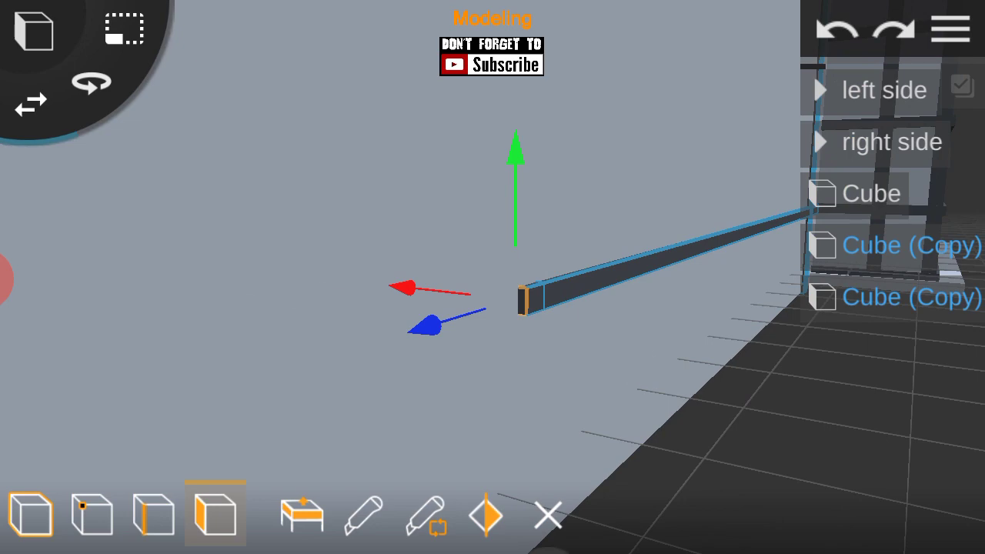
pyautogui.moveTo(585, 347); pyautogui.dragTo(605, 349)
pyautogui.moveTo(368, 359); pyautogui.dragTo(197, 367)
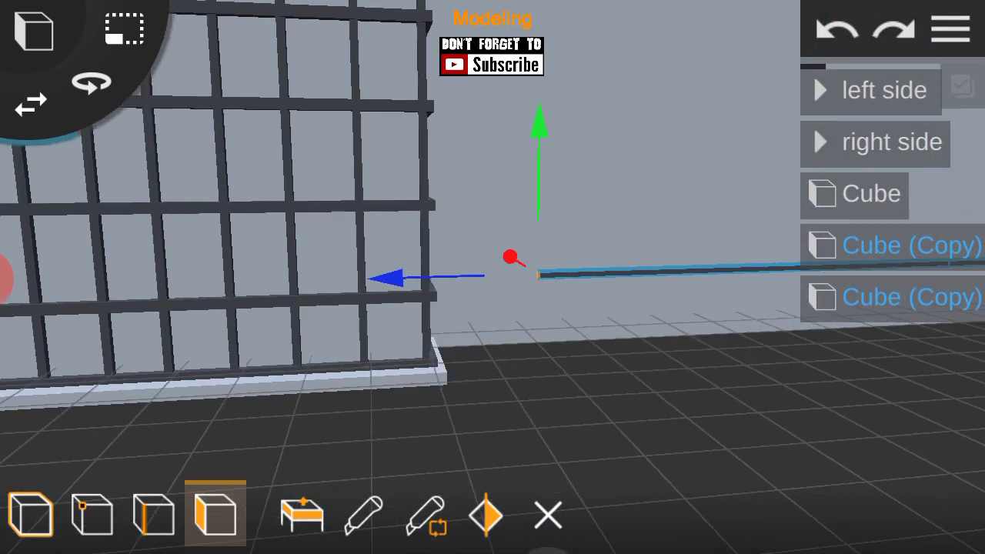
pyautogui.moveTo(675, 374); pyautogui.dragTo(275, 334)
pyautogui.moveTo(723, 313)
pyautogui.mouseDown()
pyautogui.moveTo(726, 360)
pyautogui.moveTo(275, 334)
pyautogui.mouseUp()
pyautogui.moveTo(653, 444); pyautogui.dragTo(676, 412)
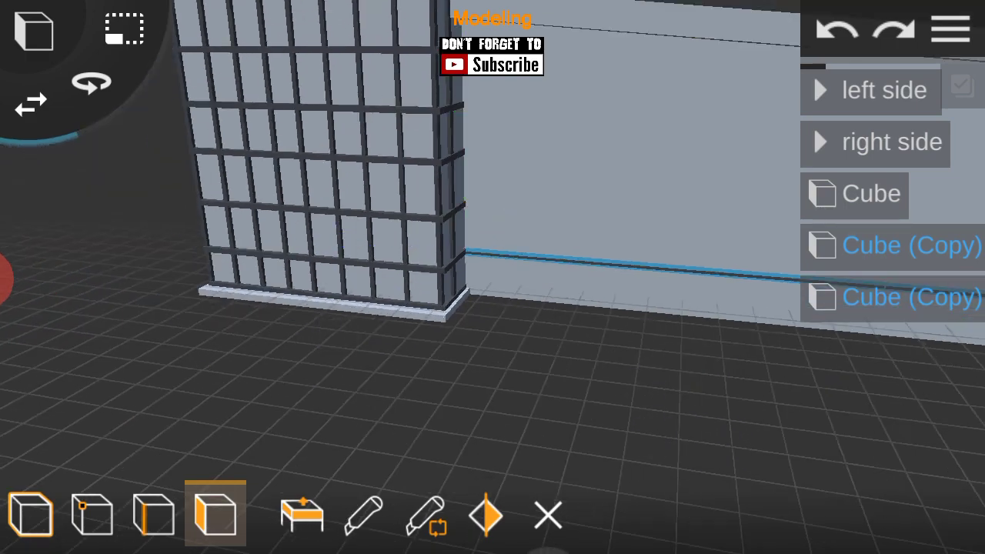
pyautogui.click(676, 412)
pyautogui.scroll(-5, 510, 345)
pyautogui.scroll(5, 511, 345)
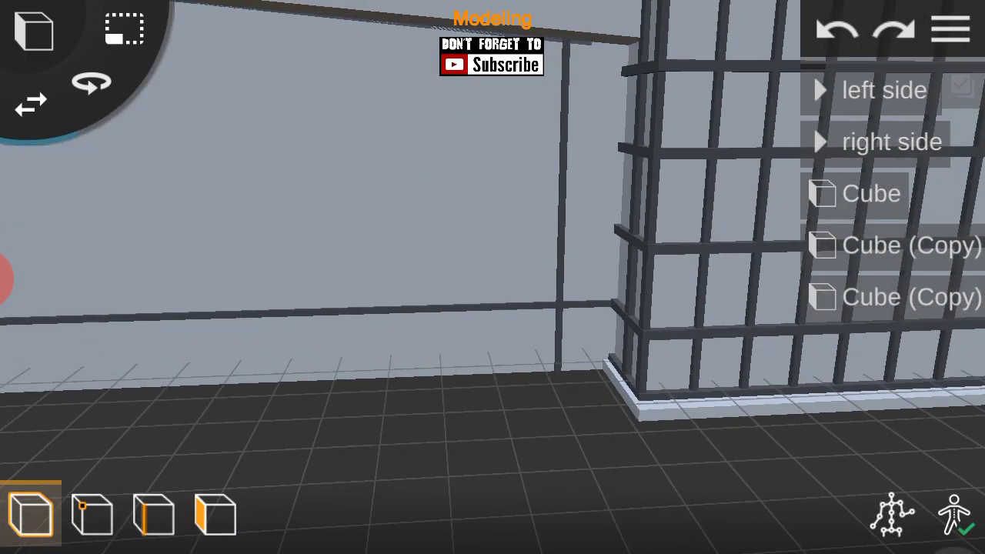
pyautogui.click(685, 300)
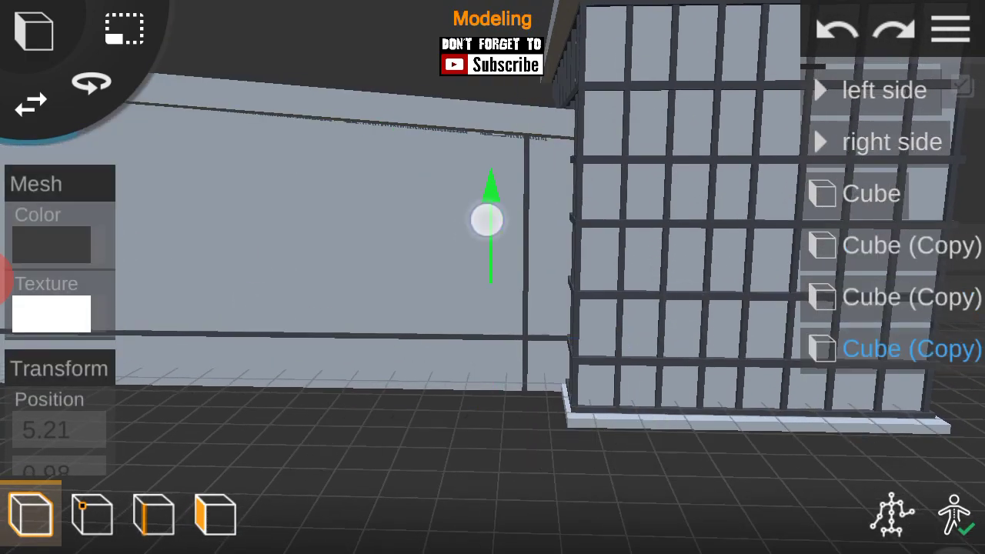
# Step: Duplicate the horizontal wall bar twice to add more bands up the middle wall
pyautogui.scroll(5, 464, 346)
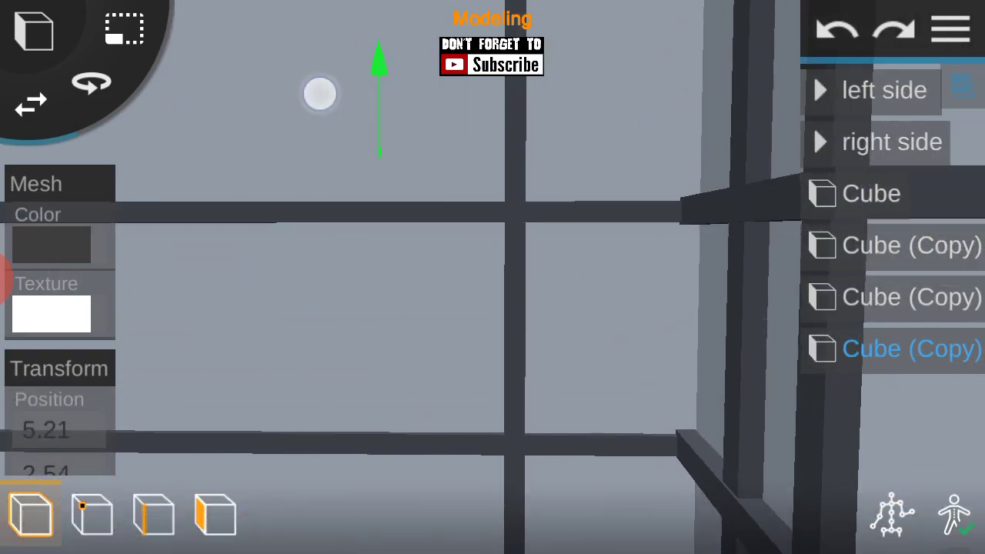
pyautogui.click(416, 439)
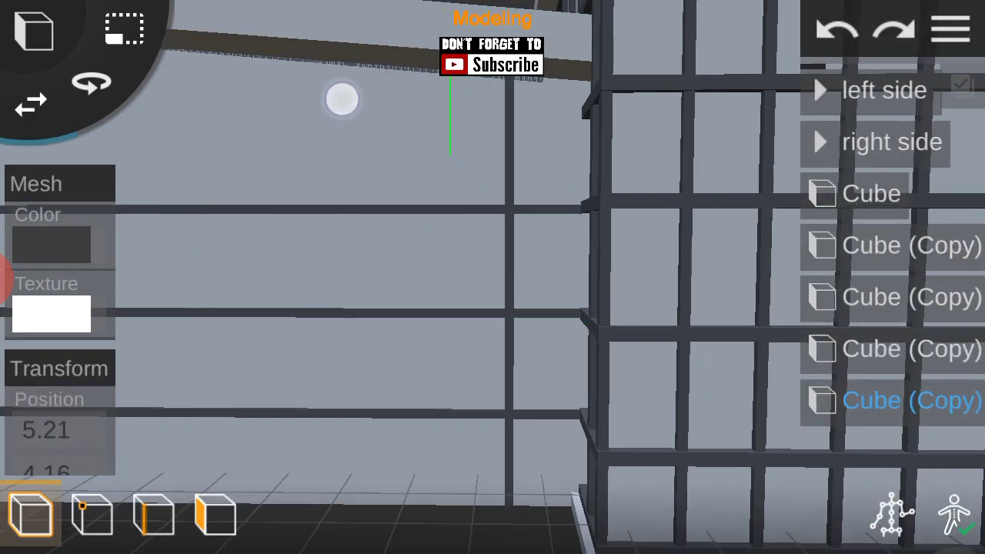
pyautogui.click(410, 455)
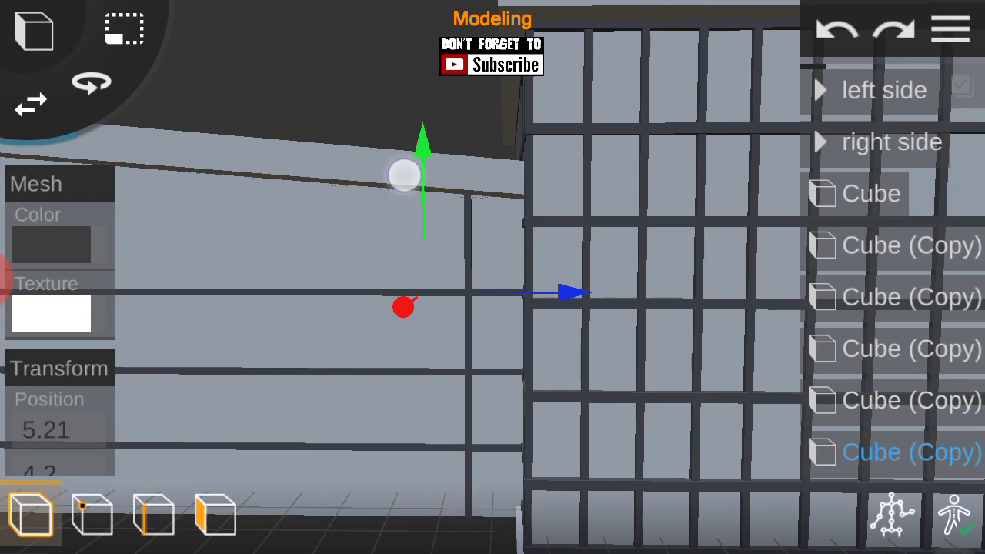
pyautogui.moveTo(403, 174); pyautogui.dragTo(408, 192)
pyautogui.moveTo(321, 104)
pyautogui.mouseDown()
pyautogui.moveTo(664, 391)
pyautogui.moveTo(768, 409)
pyautogui.mouseUp()
pyautogui.scroll(-5, 331, 154)
pyautogui.click(951, 29)
pyautogui.click(951, 28)
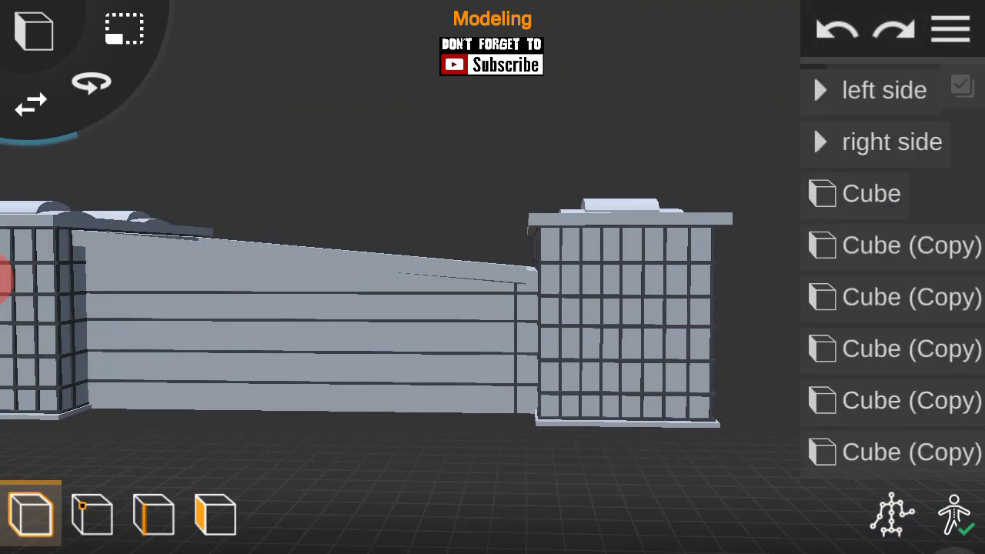
# Step: Group the middle wall's horizontal bars and collapse the new group in the list
pyautogui.click(490, 302)
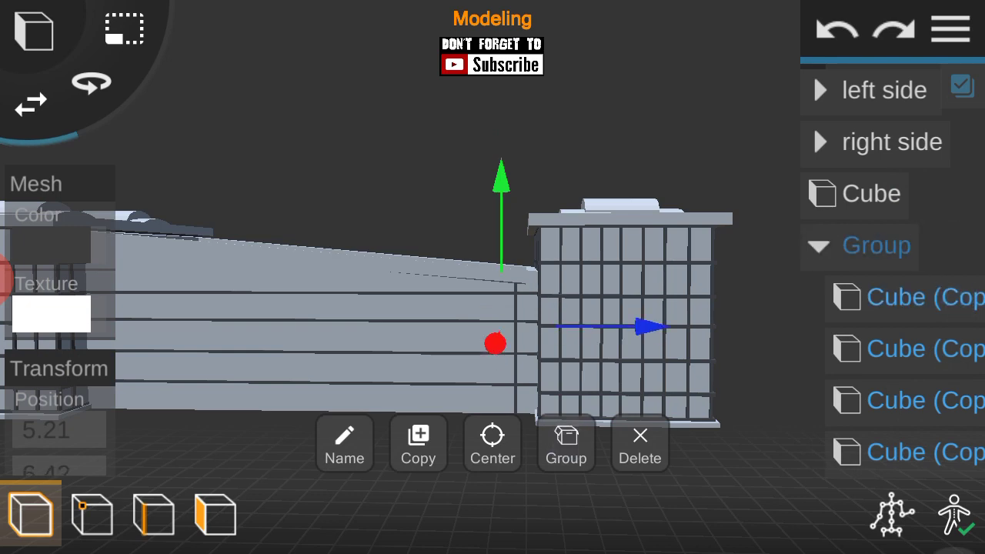
pyautogui.click(818, 245)
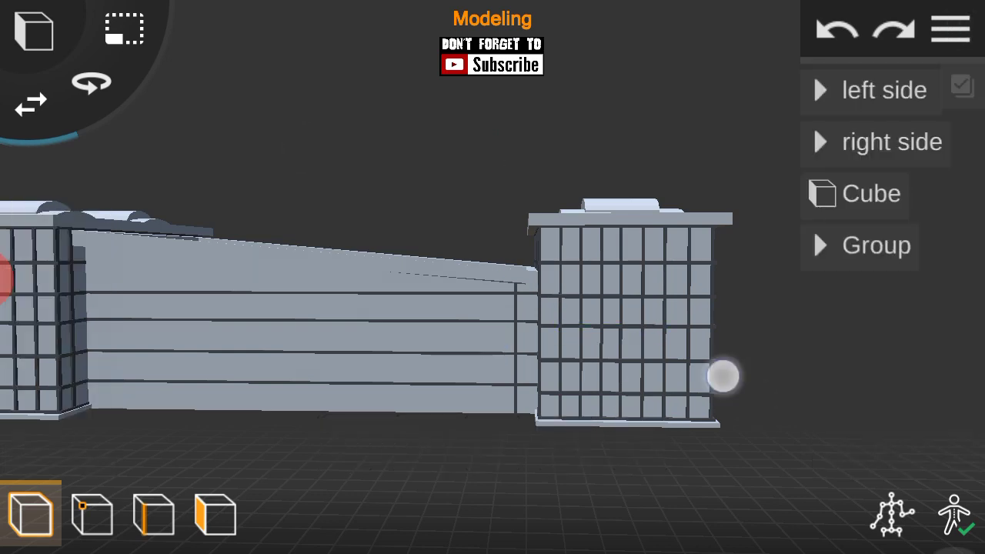
pyautogui.click(723, 376)
pyautogui.scroll(5, 511, 285)
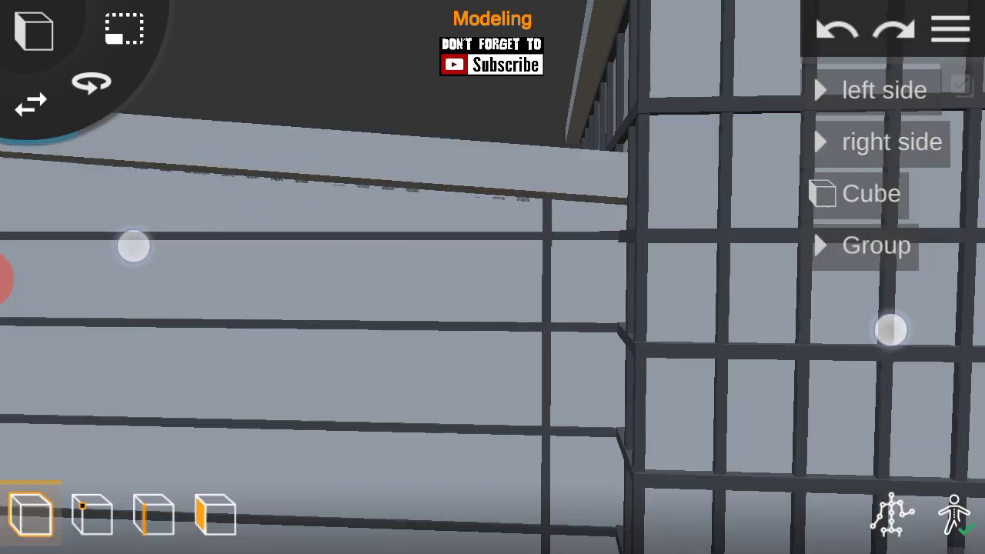
pyautogui.click(636, 299)
# Step: Zoom in on the middle wall, duplicate a vertical bar and slide the copy left
pyautogui.moveTo(897, 260); pyautogui.dragTo(898, 239)
pyautogui.moveTo(801, 446); pyautogui.dragTo(862, 424)
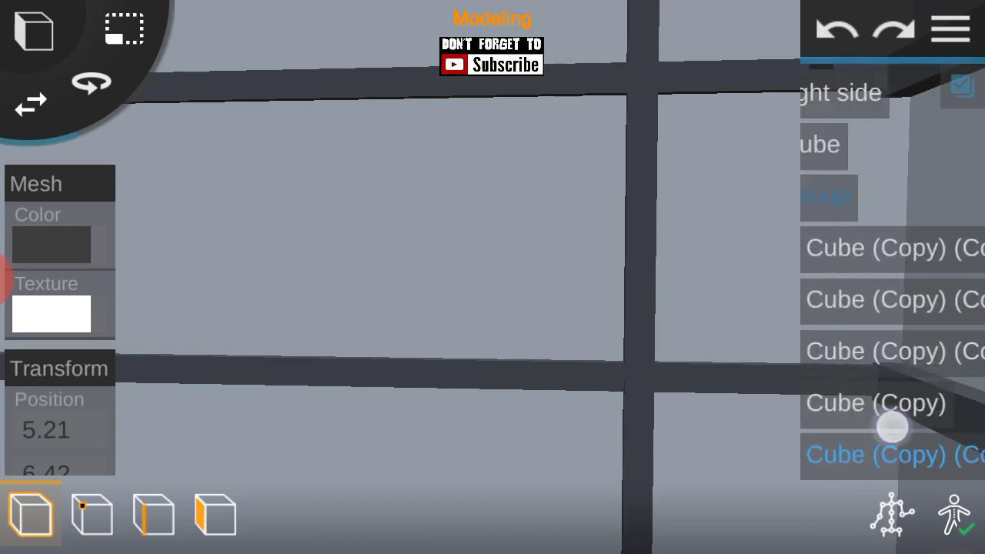
pyautogui.click(16, 280)
pyautogui.scroll(-5, 492, 278)
pyautogui.moveTo(785, 346); pyautogui.dragTo(839, 361)
pyautogui.click(839, 360)
pyautogui.click(417, 440)
pyautogui.moveTo(239, 220)
pyautogui.mouseDown()
pyautogui.moveTo(197, 279)
pyautogui.moveTo(284, 376)
pyautogui.mouseUp()
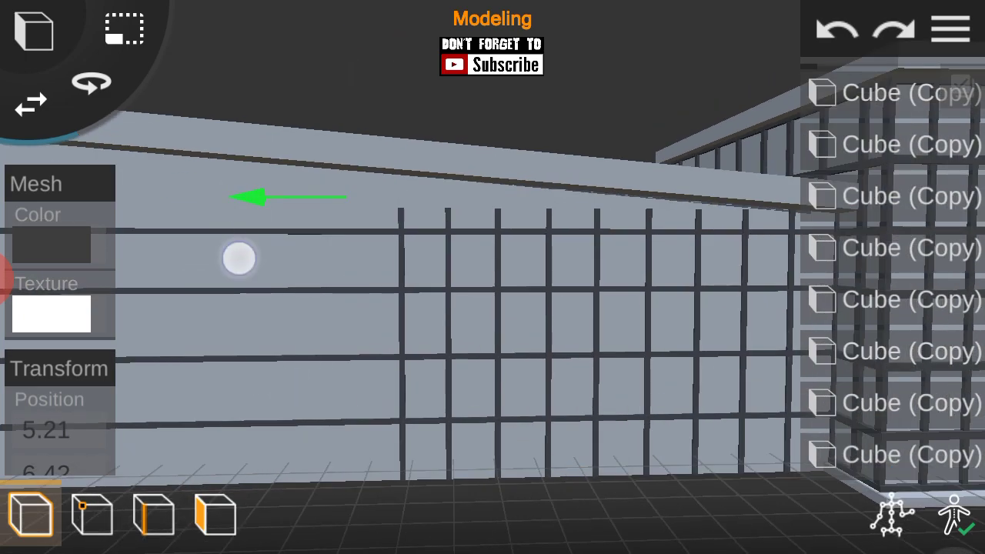
# Step: Add two more vertical bar copies, each shifted further left along the wall
pyautogui.click(886, 454)
pyautogui.click(418, 440)
pyautogui.moveTo(243, 263)
pyautogui.mouseDown()
pyautogui.moveTo(196, 262)
pyautogui.moveTo(262, 208)
pyautogui.mouseUp()
pyautogui.click(885, 454)
pyautogui.click(418, 439)
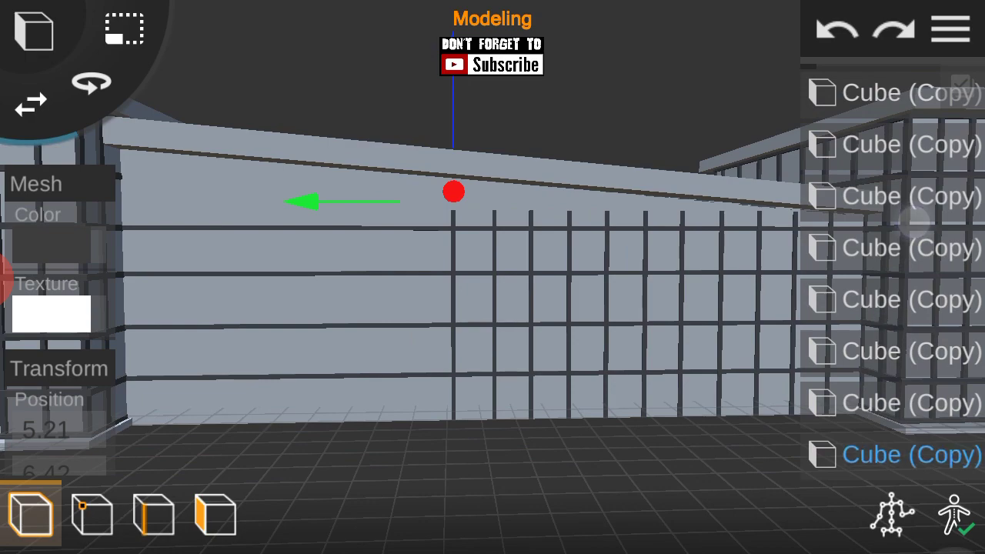
pyautogui.scroll(3, 535, 366)
pyautogui.click(886, 454)
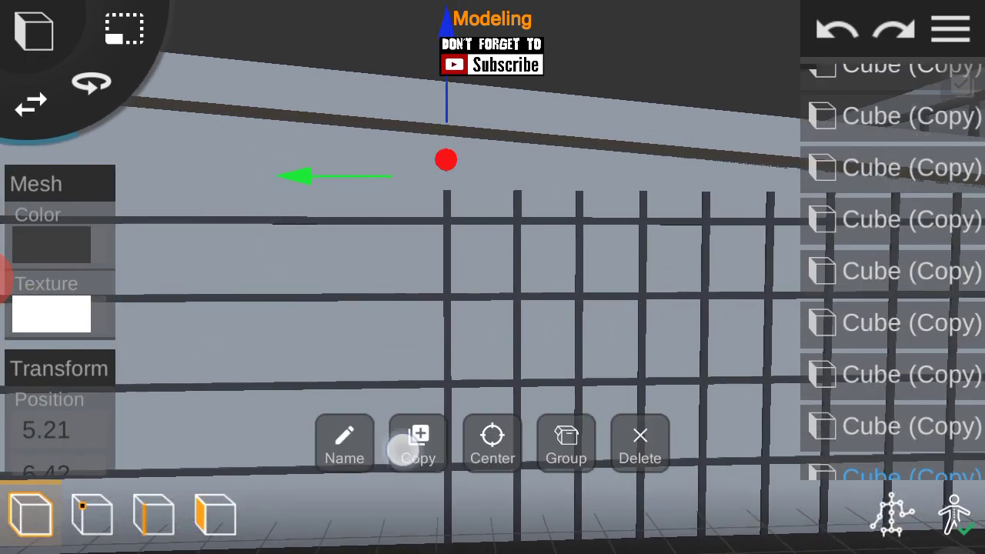
pyautogui.click(416, 440)
pyautogui.moveTo(293, 246); pyautogui.dragTo(232, 246)
# Step: Pan along the wall and place another vertical bar copy further left
pyautogui.click(886, 454)
pyautogui.moveTo(216, 362); pyautogui.dragTo(320, 357)
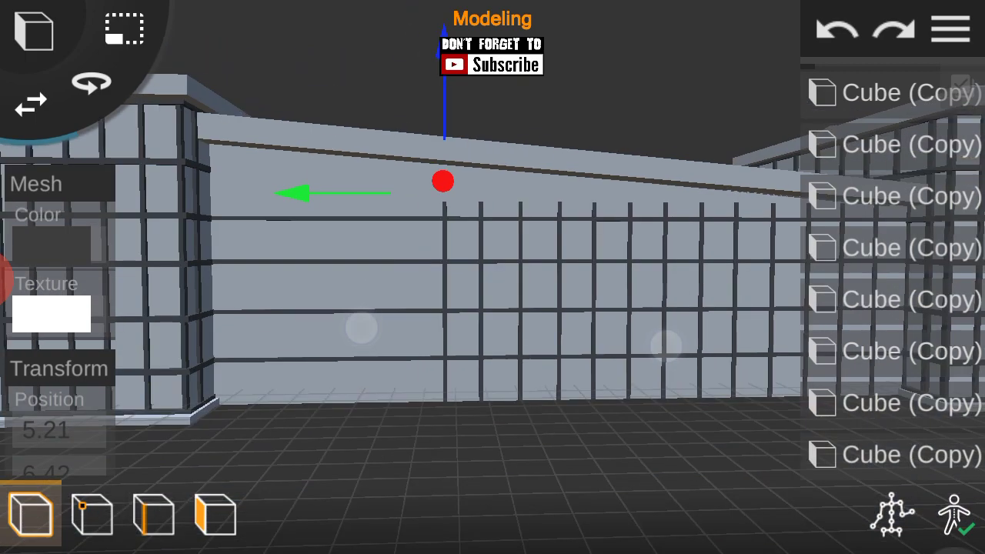
pyautogui.click(904, 241)
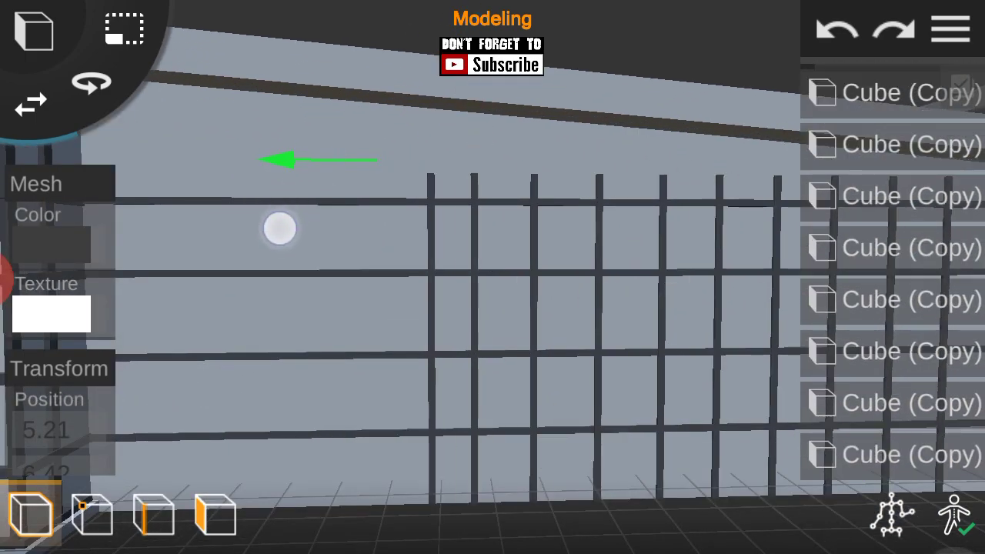
pyautogui.click(927, 202)
pyautogui.click(417, 440)
pyautogui.moveTo(267, 232)
pyautogui.mouseDown()
pyautogui.moveTo(225, 232)
pyautogui.moveTo(254, 268)
pyautogui.mouseUp()
# Step: Orbit along the wall and duplicate the vertical bar again for the next grid post
pyautogui.click(878, 457)
pyautogui.click(885, 455)
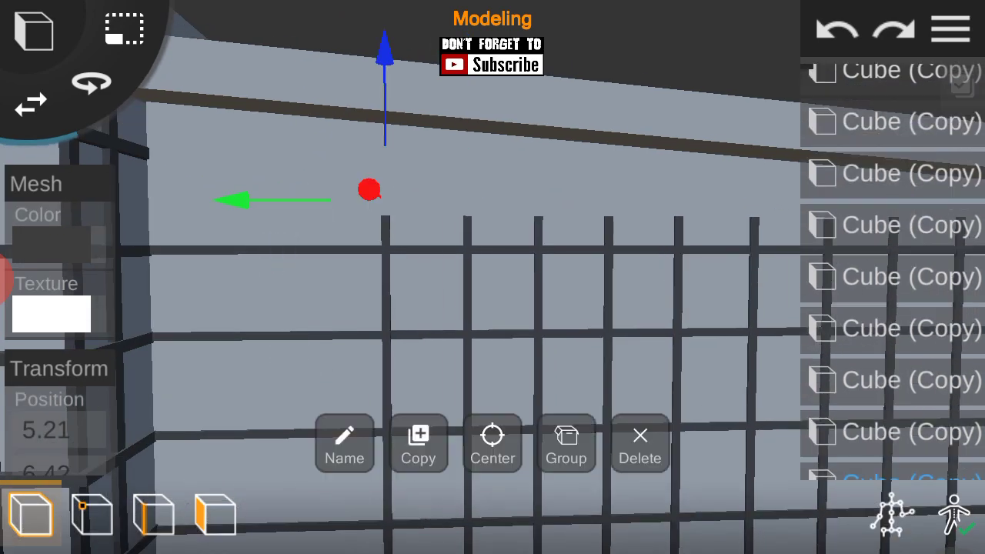
pyautogui.moveTo(177, 377); pyautogui.dragTo(330, 377)
pyautogui.click(920, 295)
pyautogui.click(410, 433)
pyautogui.click(922, 217)
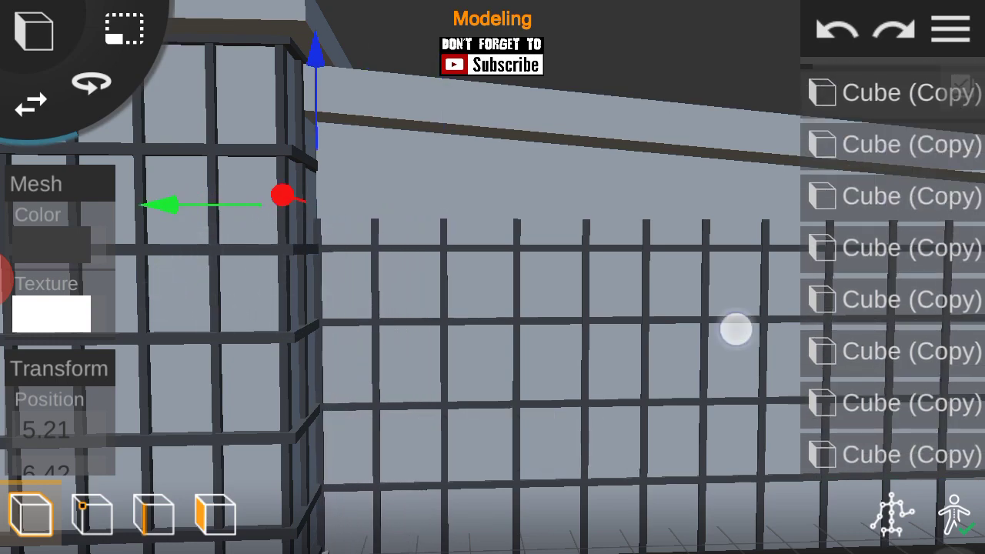
# Step: Orbit and zoom around the building to check the row of vertical posts reaching the roof rim
pyautogui.moveTo(736, 329); pyautogui.dragTo(651, 356)
pyautogui.moveTo(310, 403); pyautogui.dragTo(172, 321)
pyautogui.click(952, 28)
pyautogui.click(144, 266)
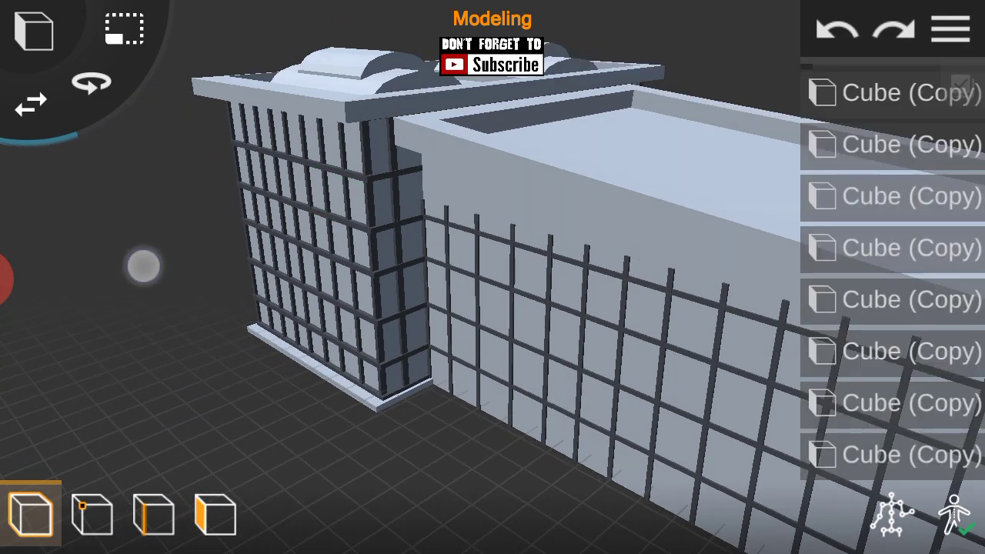
pyautogui.moveTo(144, 265); pyautogui.dragTo(61, 321)
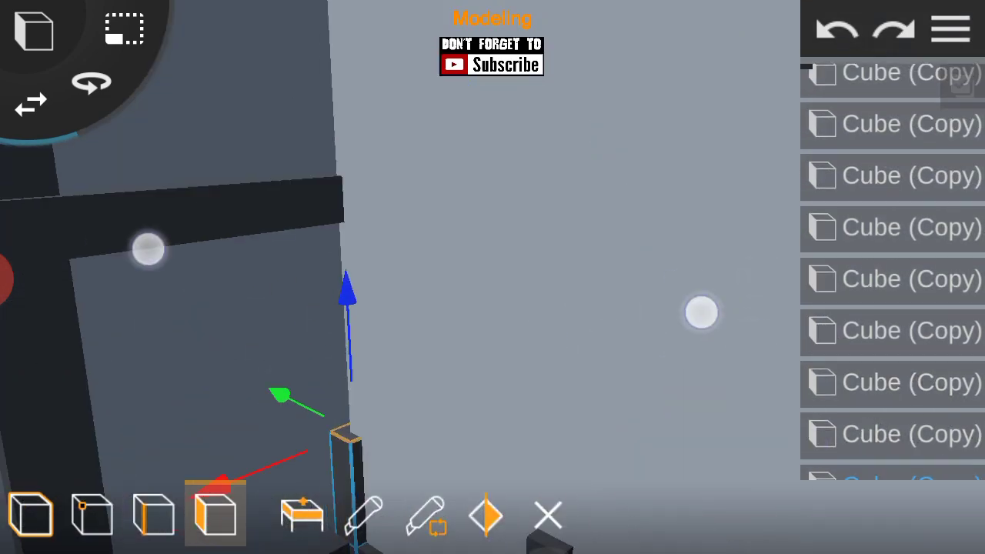
pyautogui.moveTo(701, 312)
pyautogui.mouseDown()
pyautogui.moveTo(677, 242)
pyautogui.moveTo(530, 169)
pyautogui.mouseUp()
pyautogui.moveTo(571, 130)
pyautogui.mouseDown()
pyautogui.moveTo(761, 279)
pyautogui.moveTo(665, 30)
pyautogui.moveTo(713, 347)
pyautogui.moveTo(633, 97)
pyautogui.moveTo(796, 359)
pyautogui.moveTo(758, 281)
pyautogui.moveTo(698, 409)
pyautogui.moveTo(754, 260)
pyautogui.moveTo(715, 293)
pyautogui.moveTo(658, 443)
pyautogui.moveTo(708, 377)
pyautogui.moveTo(672, 316)
pyautogui.moveTo(732, 338)
pyautogui.moveTo(665, 147)
pyautogui.moveTo(688, 97)
pyautogui.moveTo(690, 367)
pyautogui.moveTo(585, 377)
pyautogui.moveTo(674, 106)
pyautogui.moveTo(658, 251)
pyautogui.moveTo(653, 150)
pyautogui.mouseUp()
pyautogui.moveTo(721, 333)
pyautogui.mouseDown()
pyautogui.moveTo(682, 418)
pyautogui.moveTo(655, 89)
pyautogui.moveTo(560, 141)
pyautogui.mouseUp()
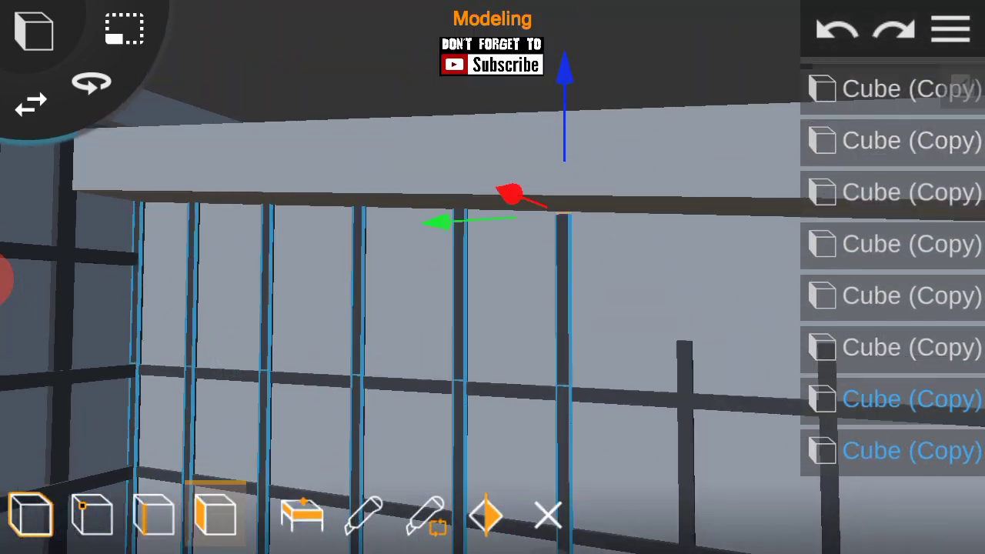
pyautogui.moveTo(719, 310); pyautogui.dragTo(752, 378)
pyautogui.click(524, 345)
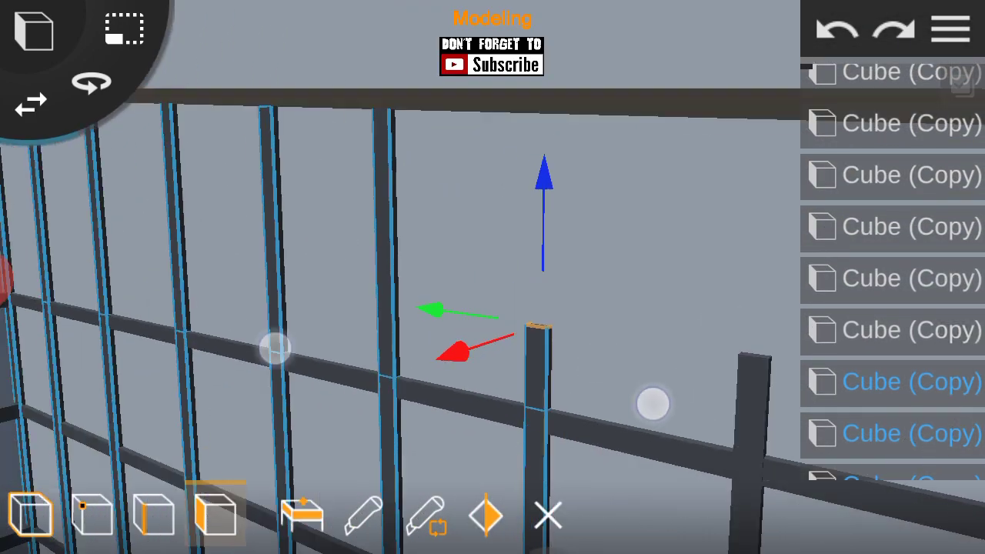
pyautogui.moveTo(653, 403); pyautogui.dragTo(743, 313)
pyautogui.moveTo(643, 92); pyautogui.dragTo(710, 126)
pyautogui.click(951, 30)
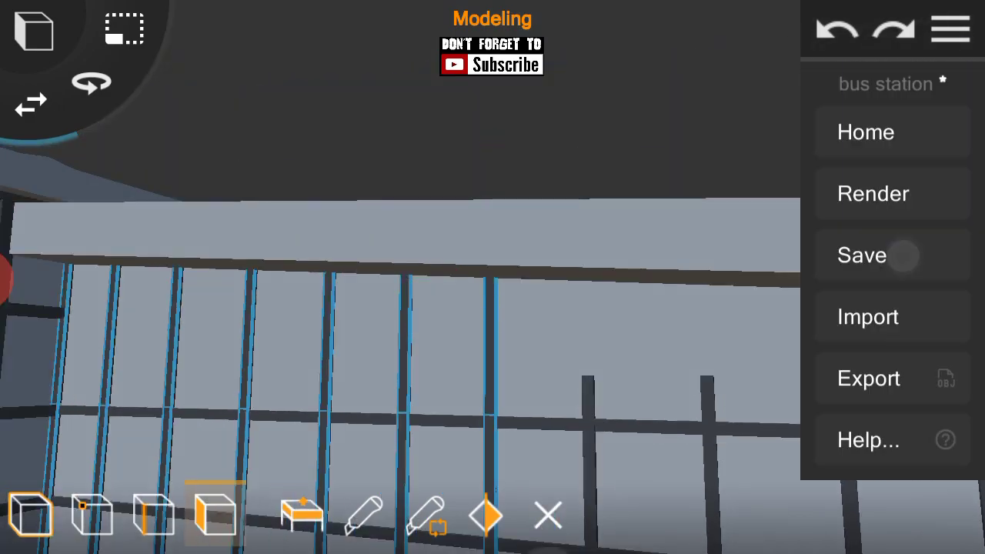
pyautogui.moveTo(721, 295)
pyautogui.mouseDown()
pyautogui.moveTo(691, 380)
pyautogui.moveTo(561, 392)
pyautogui.mouseUp()
pyautogui.scroll(-5, 478, 324)
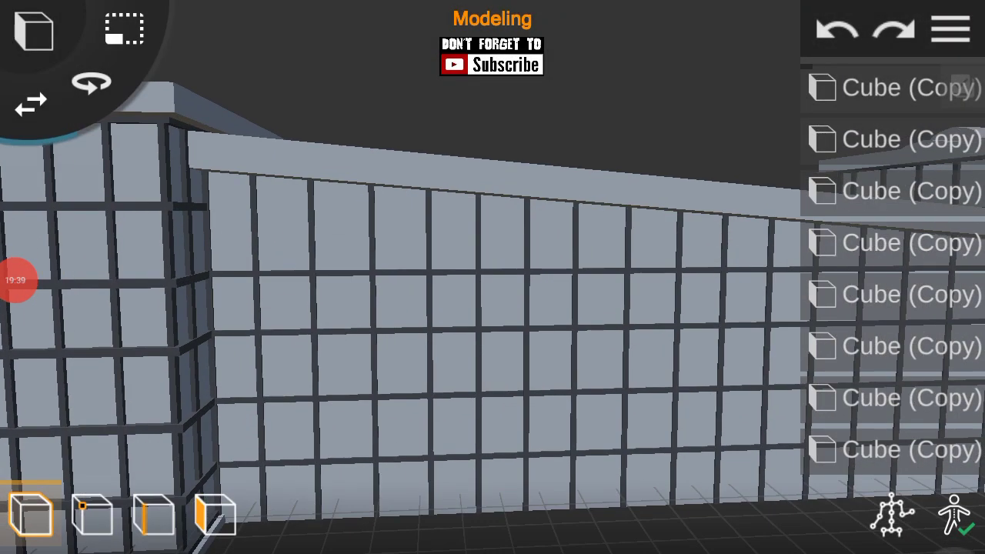
pyautogui.scroll(5, 477, 362)
pyautogui.click(231, 349)
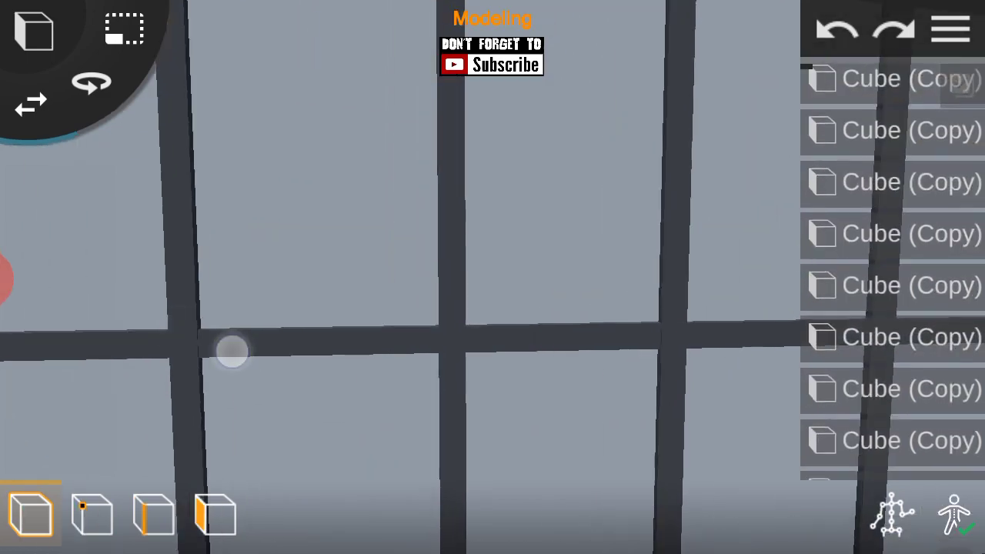
pyautogui.click(820, 199)
pyautogui.click(912, 454)
pyautogui.moveTo(583, 208); pyautogui.dragTo(653, 428)
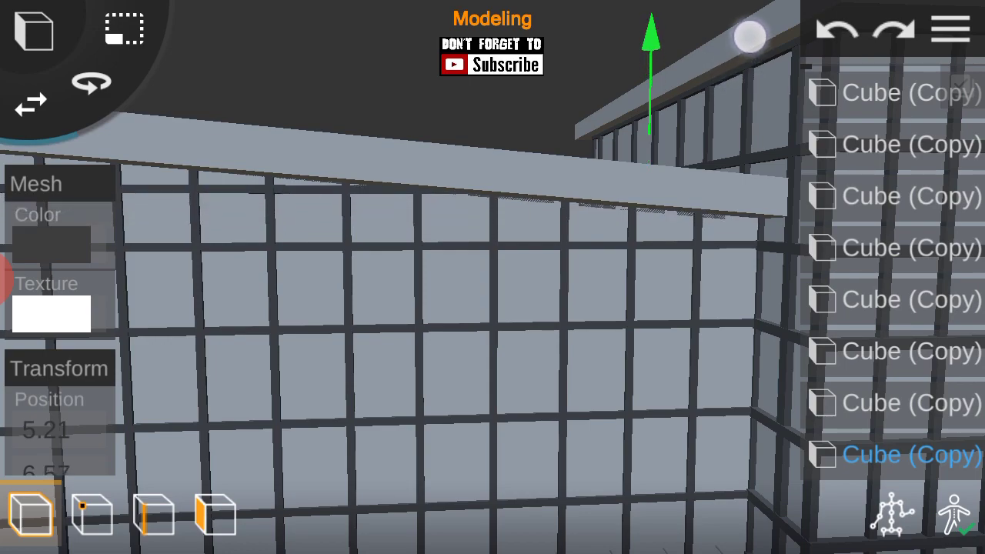
pyautogui.moveTo(601, 378); pyautogui.dragTo(750, 361)
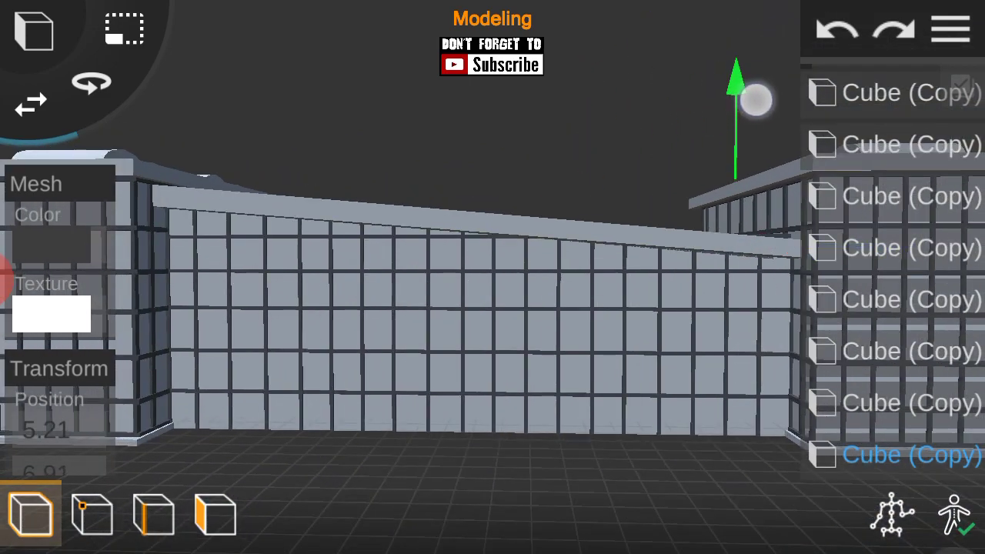
pyautogui.moveTo(607, 350); pyautogui.dragTo(598, 83)
pyautogui.click(215, 514)
pyautogui.moveTo(675, 306)
pyautogui.mouseDown()
pyautogui.moveTo(724, 374)
pyautogui.moveTo(566, 421)
pyautogui.moveTo(528, 361)
pyautogui.mouseUp()
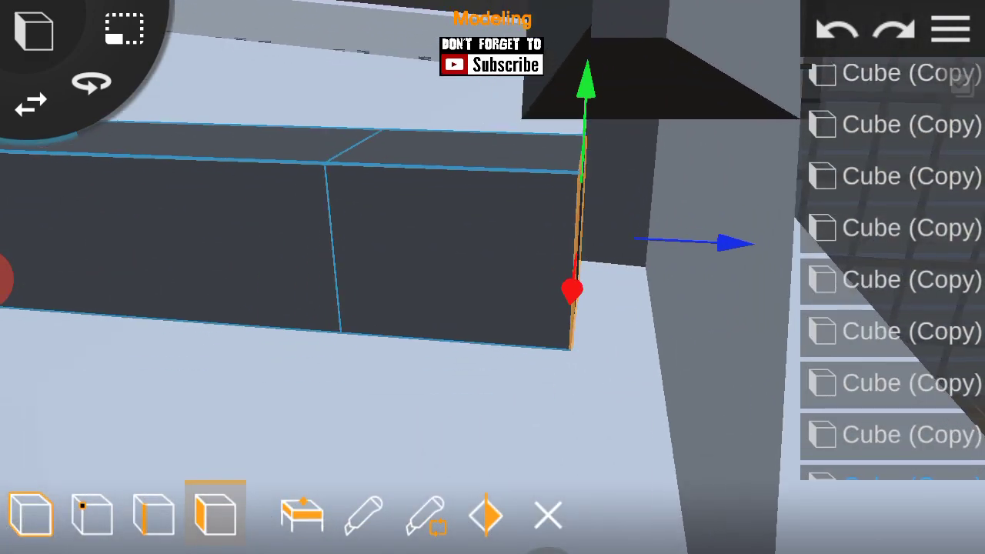
pyautogui.moveTo(700, 384)
pyautogui.mouseDown()
pyautogui.moveTo(785, 396)
pyautogui.moveTo(598, 253)
pyautogui.moveTo(893, 333)
pyautogui.moveTo(346, 354)
pyautogui.moveTo(785, 244)
pyautogui.moveTo(367, 367)
pyautogui.moveTo(187, 337)
pyautogui.moveTo(451, 392)
pyautogui.moveTo(521, 359)
pyautogui.moveTo(361, 342)
pyautogui.moveTo(428, 364)
pyautogui.moveTo(331, 369)
pyautogui.moveTo(684, 334)
pyautogui.moveTo(789, 269)
pyautogui.moveTo(609, 387)
pyautogui.moveTo(662, 411)
pyautogui.moveTo(714, 328)
pyautogui.moveTo(694, 329)
pyautogui.moveTo(796, 321)
pyautogui.moveTo(635, 330)
pyautogui.moveTo(754, 223)
pyautogui.moveTo(900, 280)
pyautogui.moveTo(836, 306)
pyautogui.mouseUp()
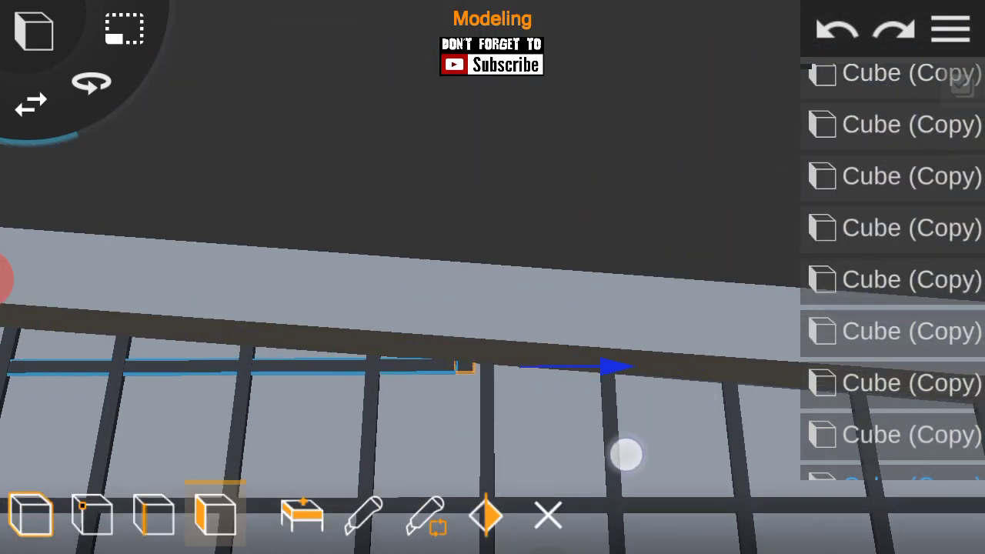
pyautogui.moveTo(598, 467); pyautogui.dragTo(176, 325)
pyautogui.click(951, 29)
pyautogui.click(725, 310)
pyautogui.moveTo(726, 310)
pyautogui.mouseDown()
pyautogui.moveTo(783, 208)
pyautogui.moveTo(682, 304)
pyautogui.moveTo(776, 313)
pyautogui.mouseUp()
pyautogui.click(951, 29)
pyautogui.click(915, 169)
pyautogui.click(882, 433)
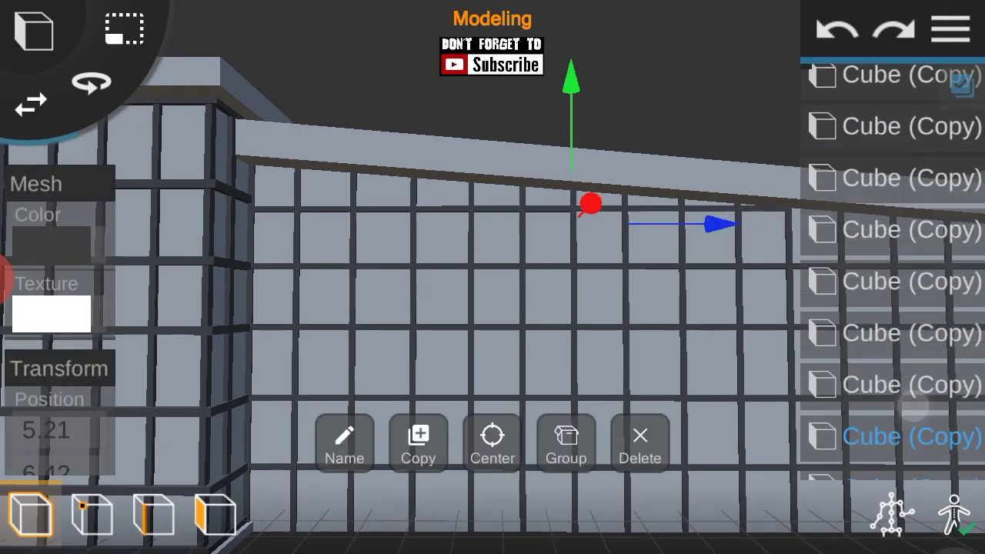
# Step: Multi-select the middle wall's Cube (Copy) grid bars and group them
pyautogui.click(885, 384)
pyautogui.click(885, 352)
pyautogui.click(885, 312)
pyautogui.click(918, 233)
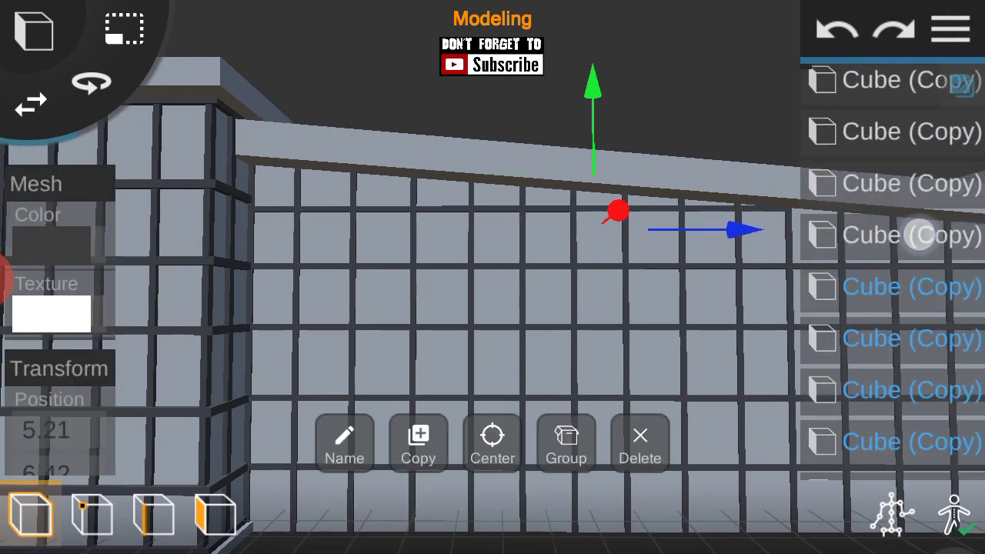
pyautogui.moveTo(901, 263); pyautogui.dragTo(900, 353)
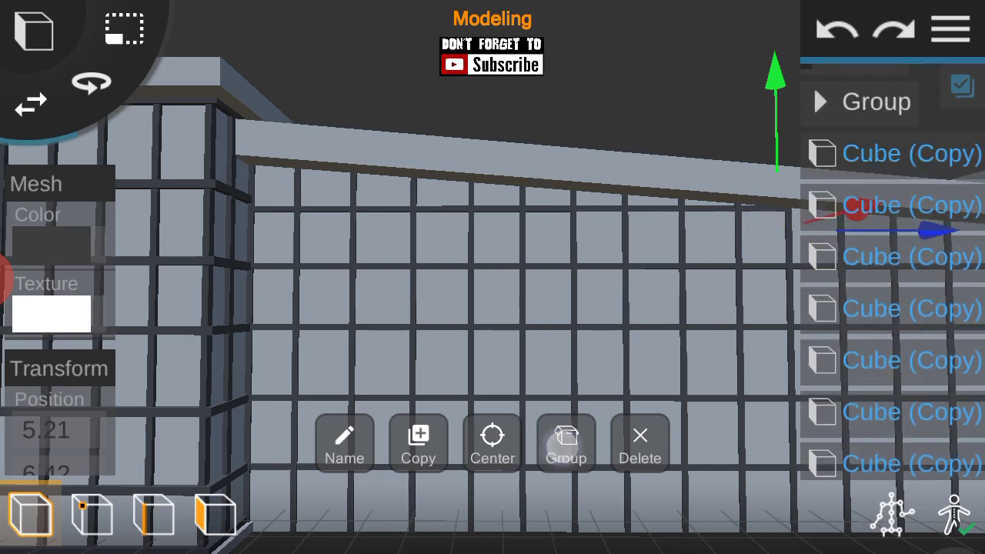
pyautogui.click(877, 297)
pyautogui.click(951, 29)
pyautogui.click(951, 29)
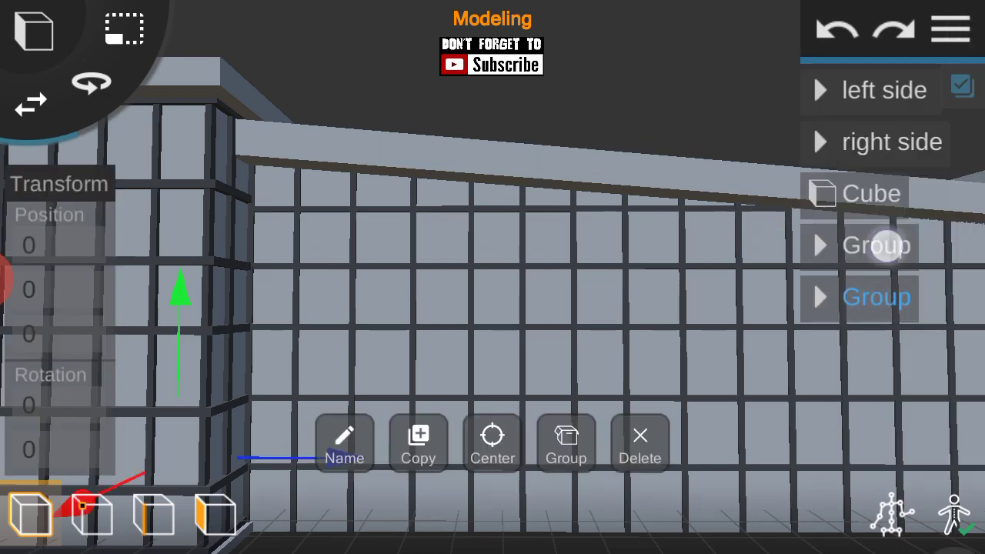
pyautogui.click(822, 245)
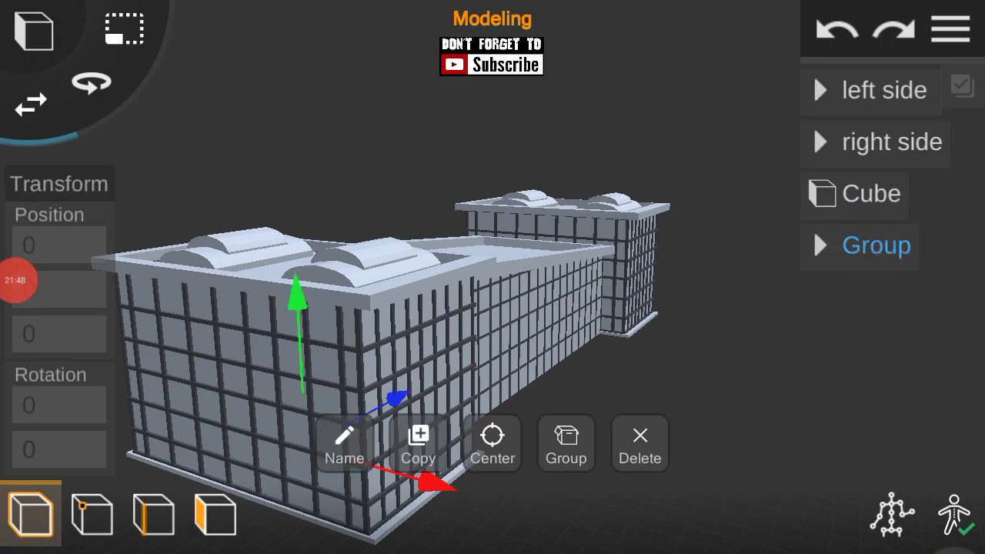
# Step: Duplicate the grid group and shift 'Group (Copy)' to X -10.48 onto the wall's other face
pyautogui.click(842, 354)
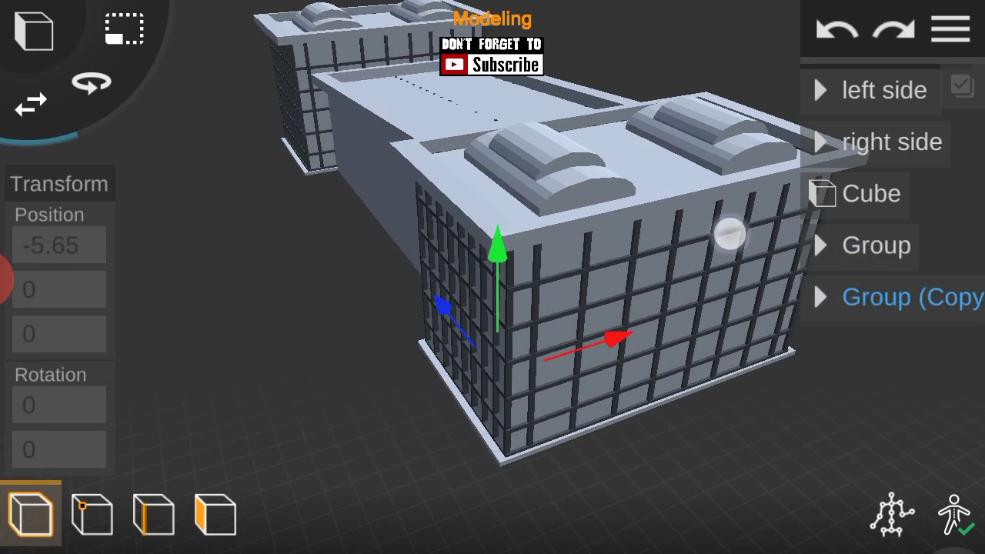
pyautogui.moveTo(470, 433); pyautogui.dragTo(635, 317)
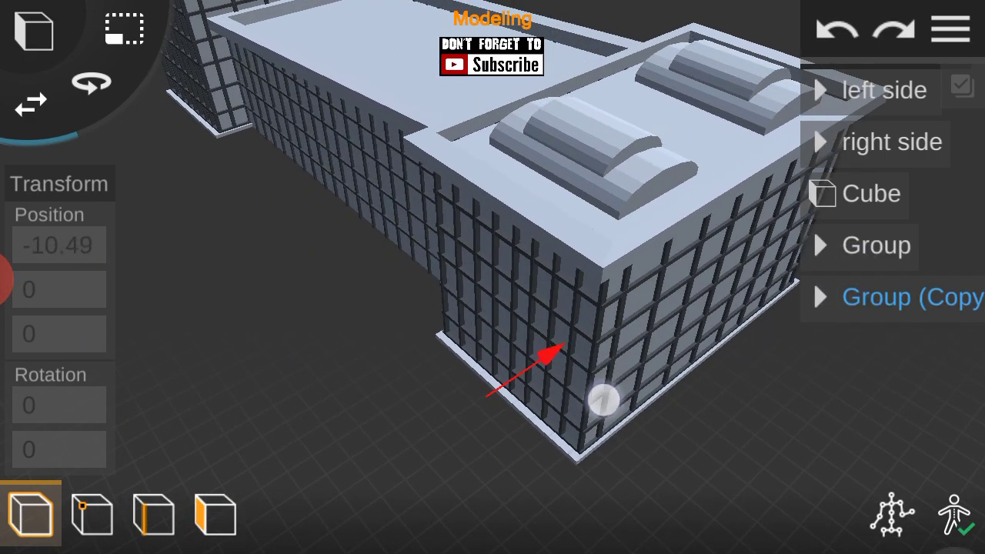
pyautogui.scroll(5, 445, 270)
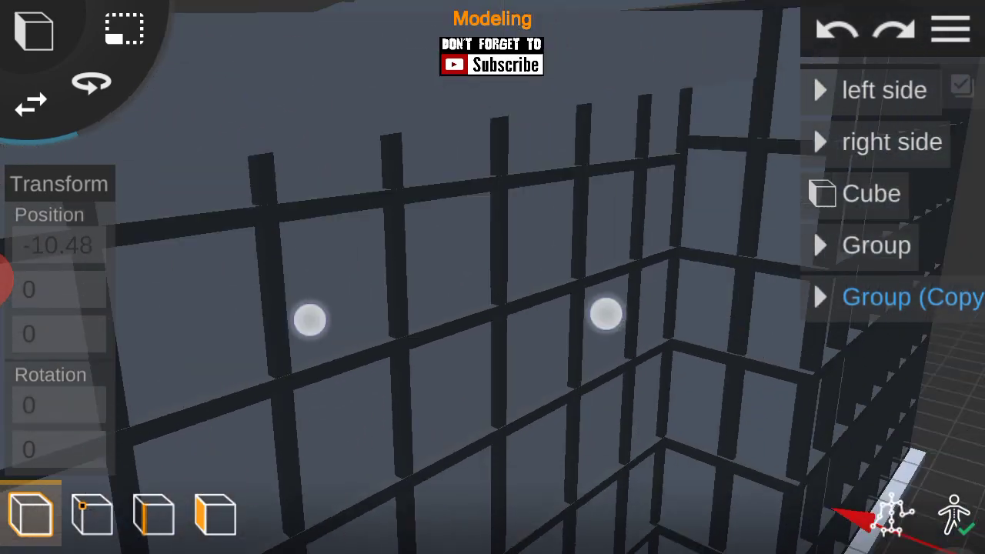
pyautogui.scroll(-5, 458, 316)
pyautogui.click(952, 29)
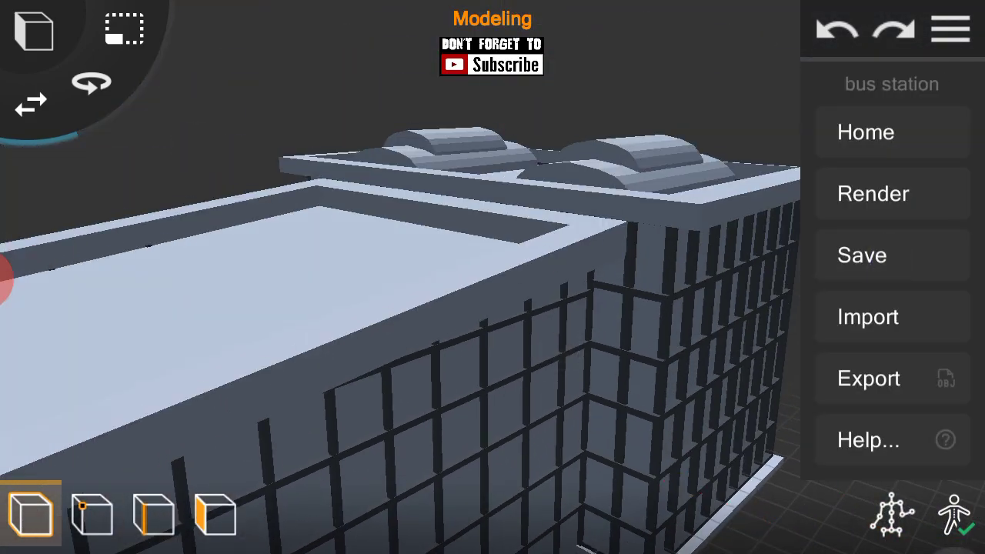
pyautogui.scroll(-5, 483, 293)
pyautogui.moveTo(875, 326); pyautogui.dragTo(796, 330)
pyautogui.scroll(5, 503, 331)
pyautogui.scroll(-3, 679, 393)
pyautogui.click(951, 29)
# Step: Add a new cube for a door post and bring it into view along the facade
pyautogui.scroll(-5, 449, 315)
pyautogui.click(34, 31)
pyautogui.click(41, 121)
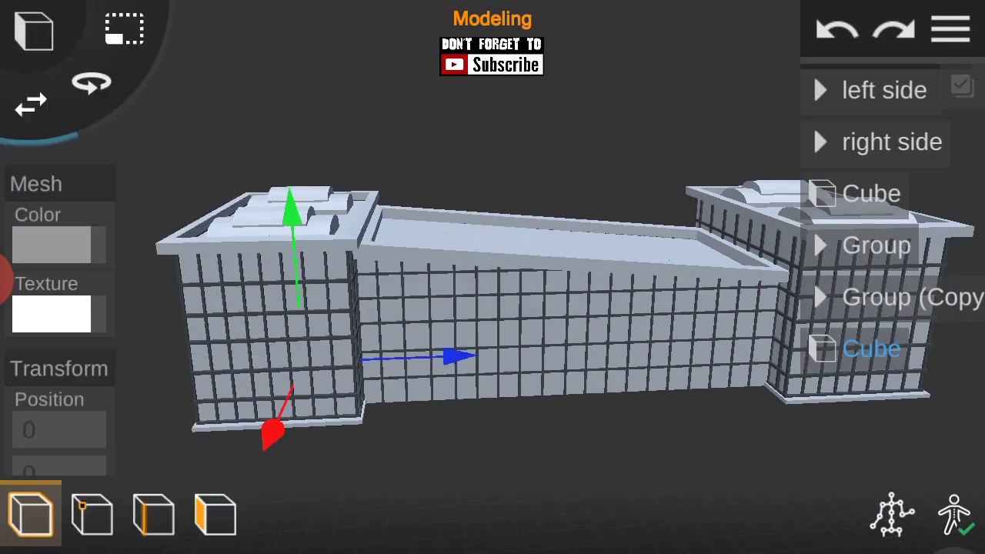
pyautogui.scroll(5, 644, 362)
pyautogui.scroll(-2, 493, 331)
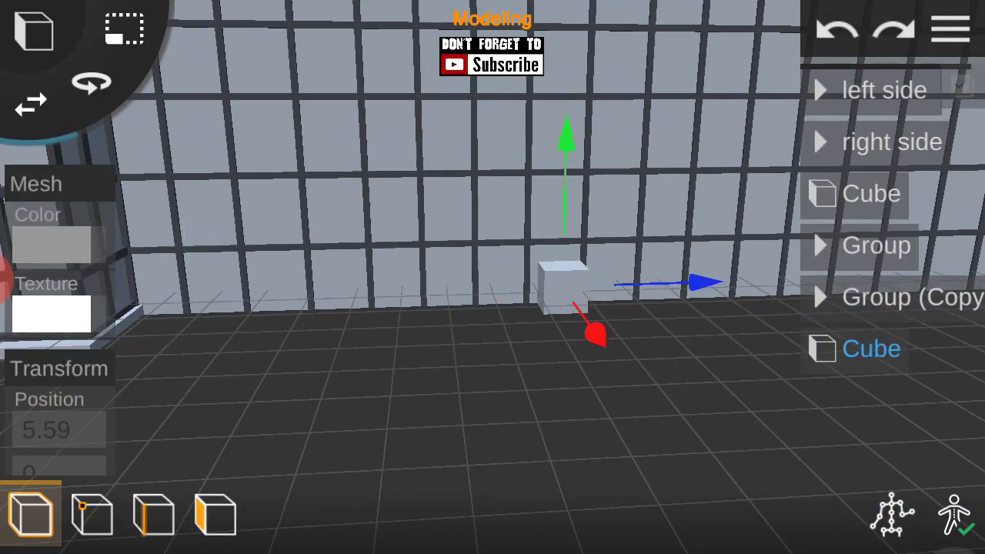
pyautogui.scroll(2, 492, 331)
pyautogui.moveTo(633, 343)
pyautogui.mouseDown()
pyautogui.moveTo(598, 356)
pyautogui.moveTo(614, 418)
pyautogui.mouseUp()
pyautogui.scroll(2, 675, 314)
pyautogui.moveTo(651, 325)
pyautogui.mouseDown()
pyautogui.moveTo(238, 346)
pyautogui.moveTo(708, 319)
pyautogui.mouseUp()
pyautogui.scroll(2, 457, 285)
pyautogui.moveTo(196, 283); pyautogui.dragTo(224, 341)
pyautogui.moveTo(392, 455); pyautogui.dragTo(264, 411)
# Step: Inspect the cube's faces in face mode, ending on a side view along the wall
pyautogui.click(216, 514)
pyautogui.click(362, 277)
pyautogui.moveTo(231, 308); pyautogui.dragTo(223, 356)
pyautogui.moveTo(361, 396); pyautogui.dragTo(817, 408)
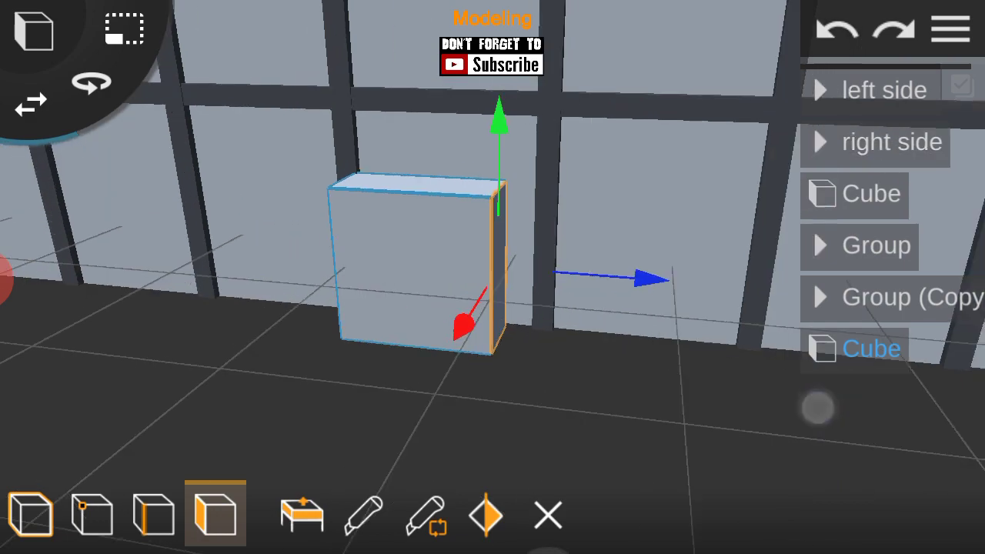
pyautogui.moveTo(817, 231); pyautogui.dragTo(759, 292)
pyautogui.scroll(3, 504, 358)
pyautogui.moveTo(838, 413)
pyautogui.mouseDown()
pyautogui.moveTo(579, 75)
pyautogui.moveTo(512, 146)
pyautogui.mouseUp()
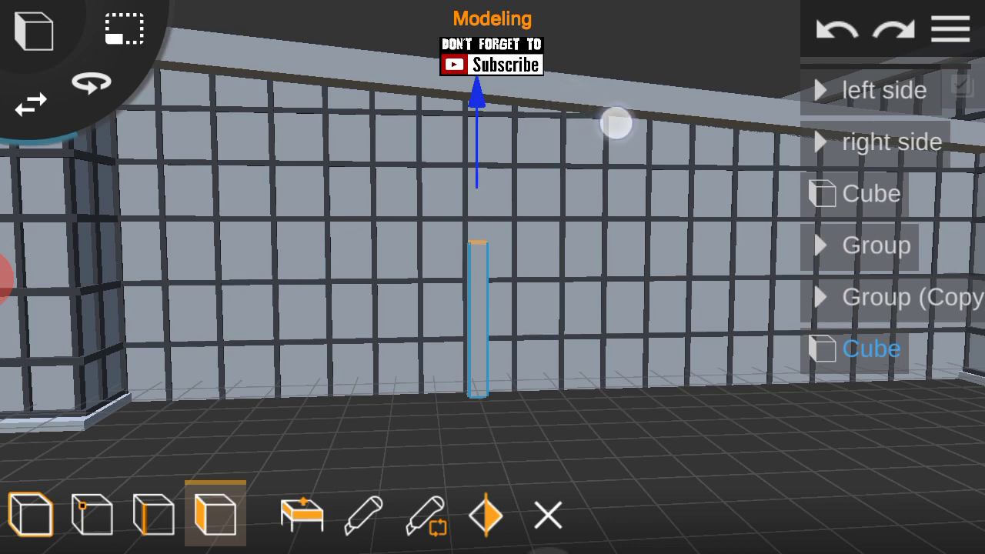
pyautogui.scroll(2, 478, 307)
pyautogui.scroll(2, 478, 308)
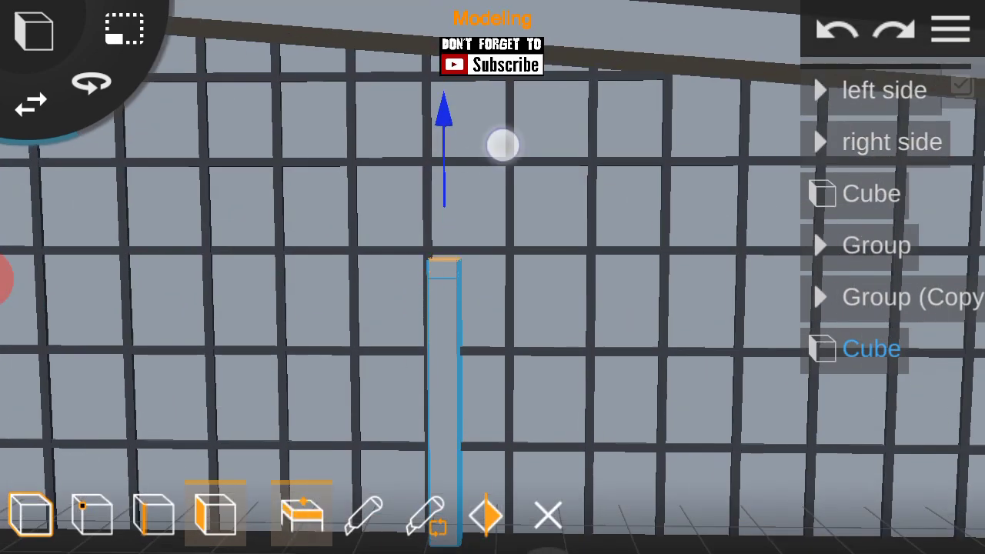
pyautogui.moveTo(519, 134); pyautogui.dragTo(565, 340)
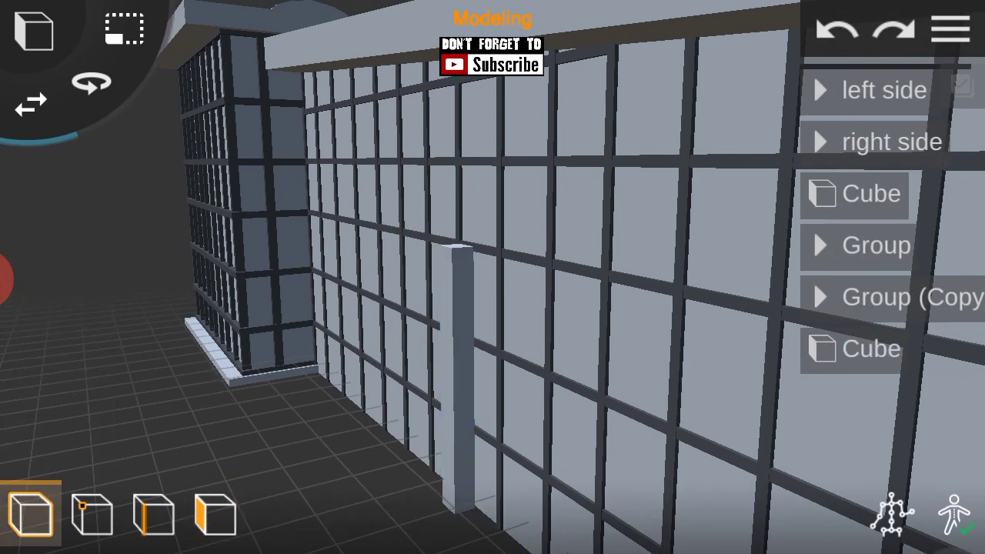
# Step: Nudge the post along X toward the wall and save the project
pyautogui.click(443, 331)
pyautogui.moveTo(280, 412); pyautogui.dragTo(262, 408)
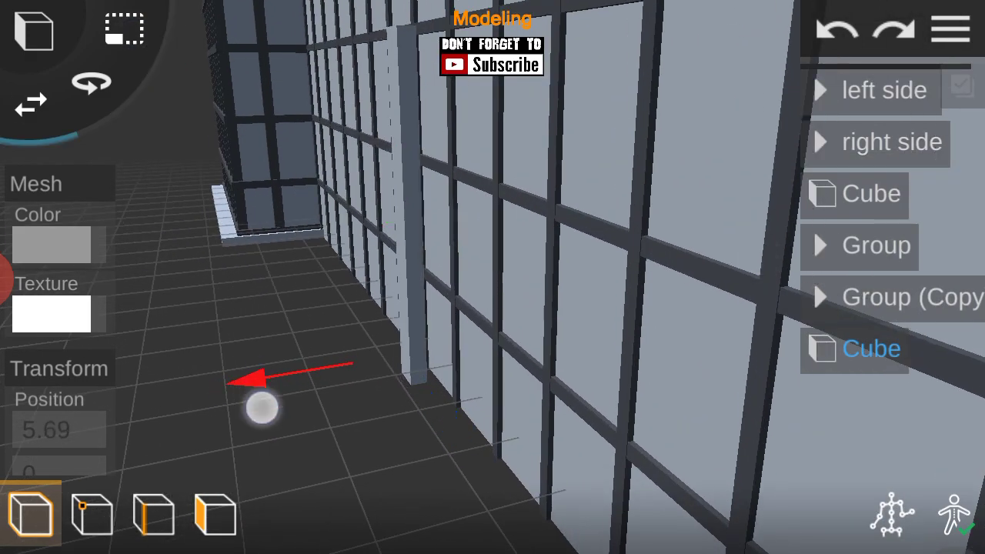
pyautogui.moveTo(665, 330); pyautogui.dragTo(703, 455)
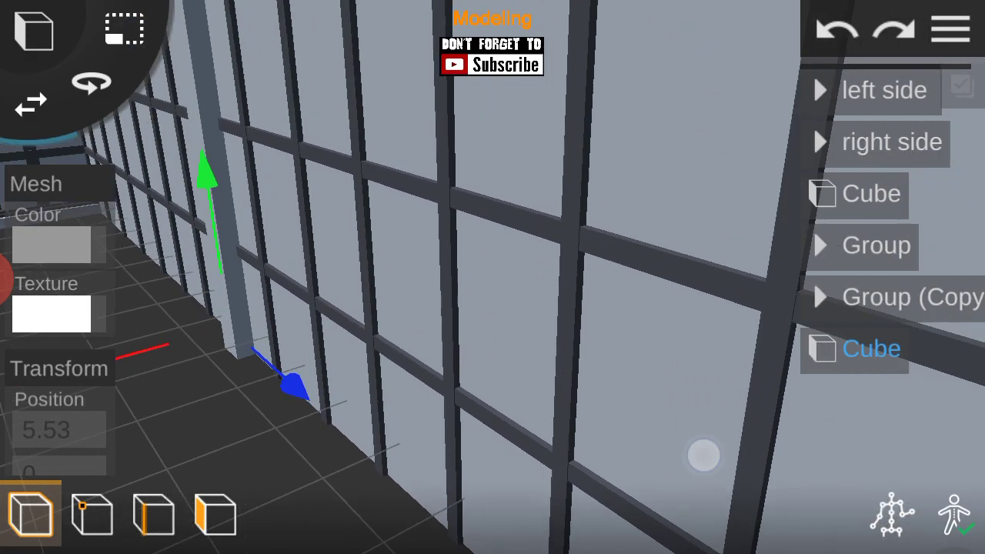
pyautogui.click(950, 28)
pyautogui.click(895, 260)
pyautogui.moveTo(660, 403); pyautogui.dragTo(765, 292)
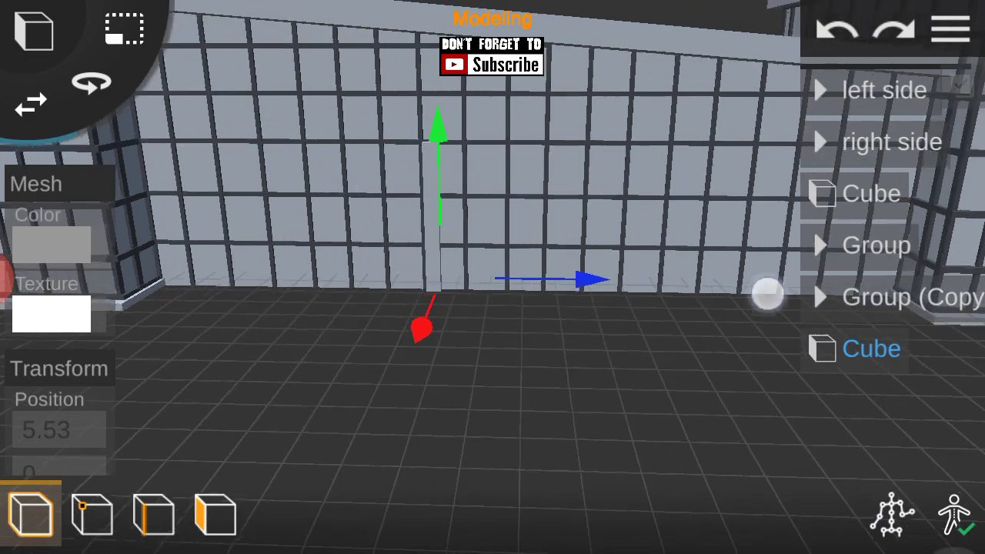
pyautogui.click(216, 514)
pyautogui.moveTo(821, 440)
pyautogui.mouseDown()
pyautogui.moveTo(639, 363)
pyautogui.moveTo(745, 331)
pyautogui.mouseUp()
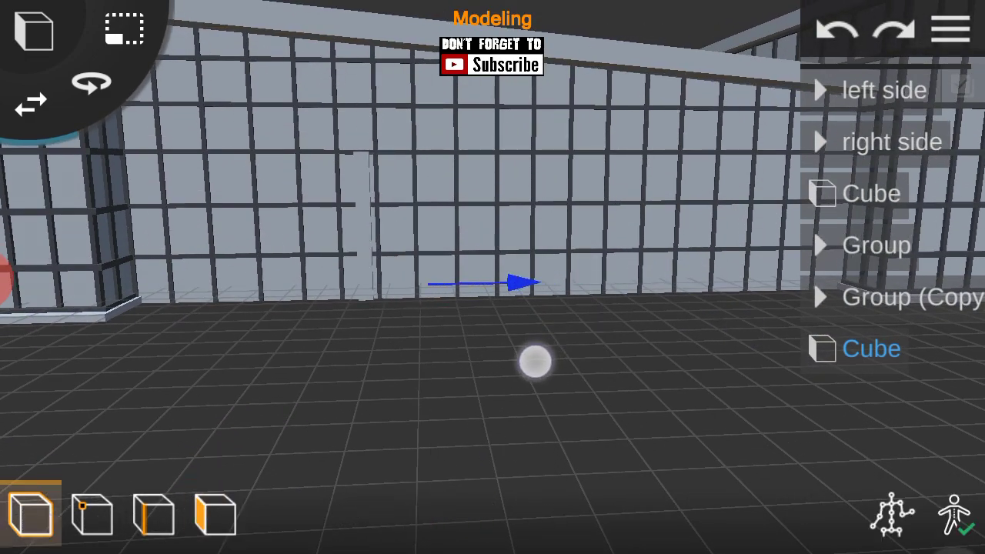
# Step: Duplicate the post and slide the copy to the right along the wall
pyautogui.click(538, 365)
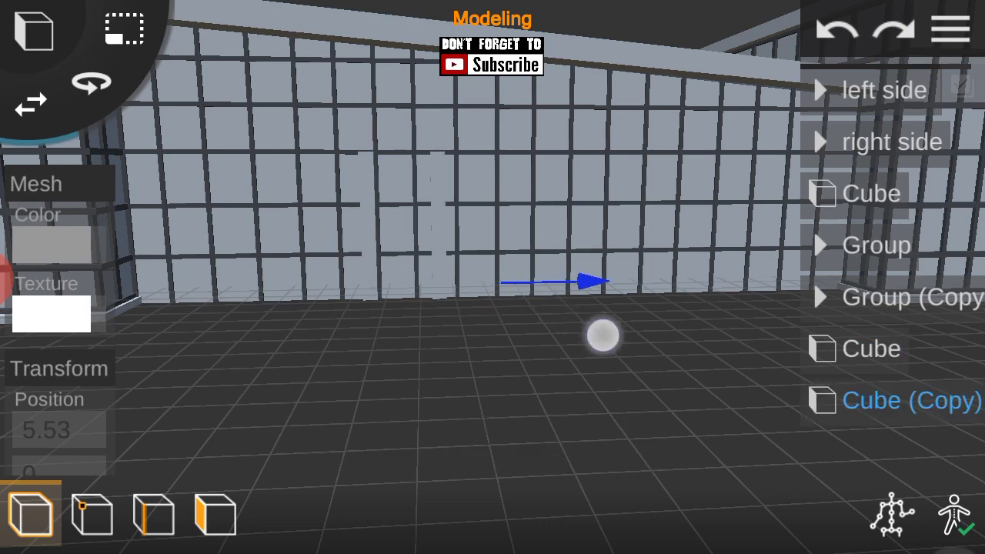
pyautogui.moveTo(631, 346); pyautogui.dragTo(793, 377)
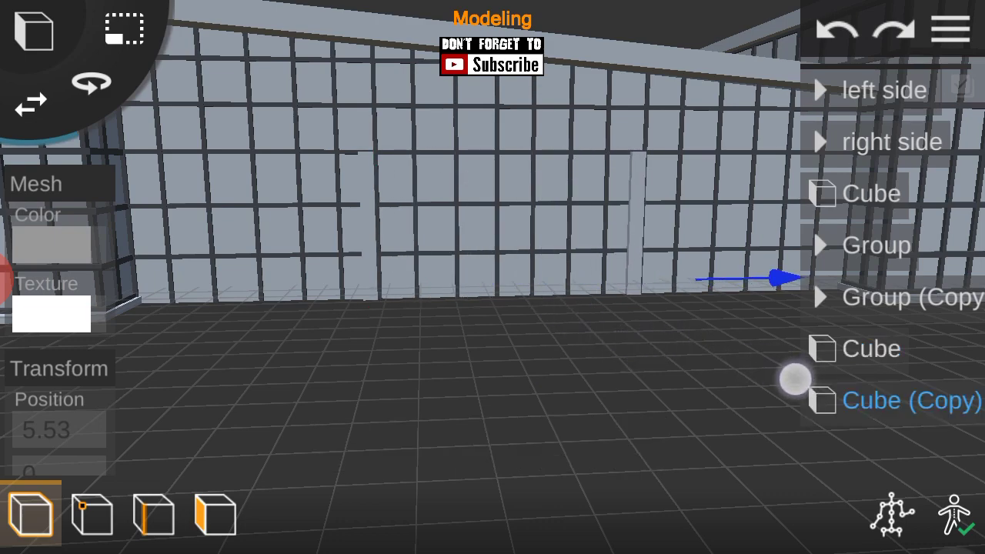
pyautogui.scroll(3, 538, 377)
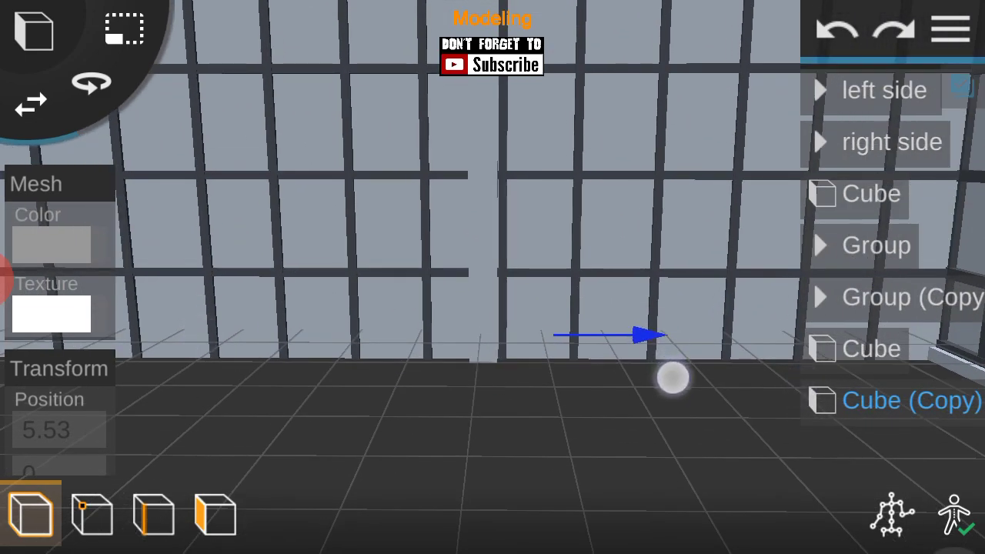
pyautogui.scroll(-3, 530, 385)
pyautogui.moveTo(697, 426); pyautogui.dragTo(616, 428)
pyautogui.scroll(-3, 373, 298)
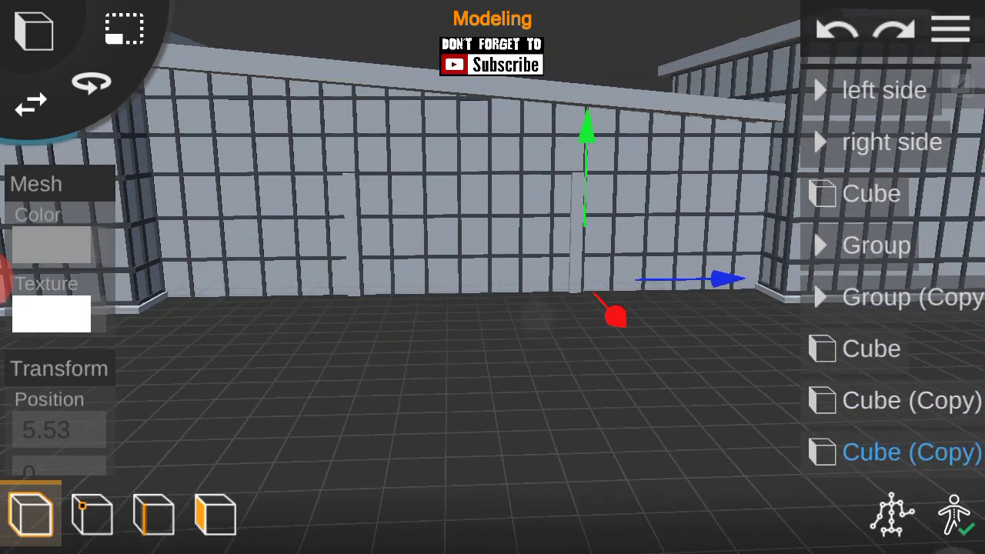
pyautogui.moveTo(534, 316); pyautogui.dragTo(718, 347)
pyautogui.moveTo(598, 407); pyautogui.dragTo(732, 420)
pyautogui.scroll(3, 568, 365)
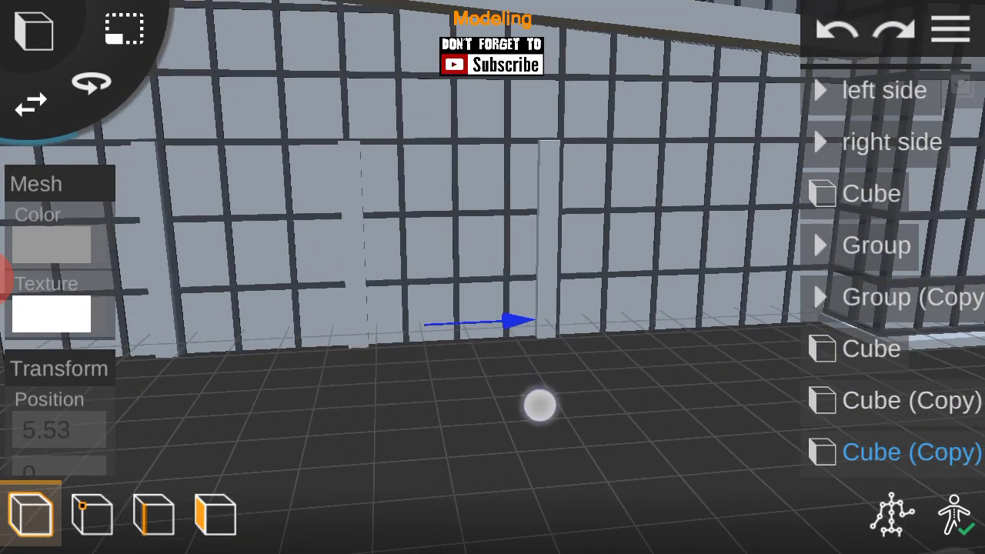
# Step: Set the second door post's Z scale to 0.65
pyautogui.click(215, 514)
pyautogui.scroll(3, 466, 362)
pyautogui.scroll(-2, 490, 401)
pyautogui.scroll(3, 508, 396)
pyautogui.click(871, 349)
pyautogui.moveTo(720, 340); pyautogui.dragTo(770, 354)
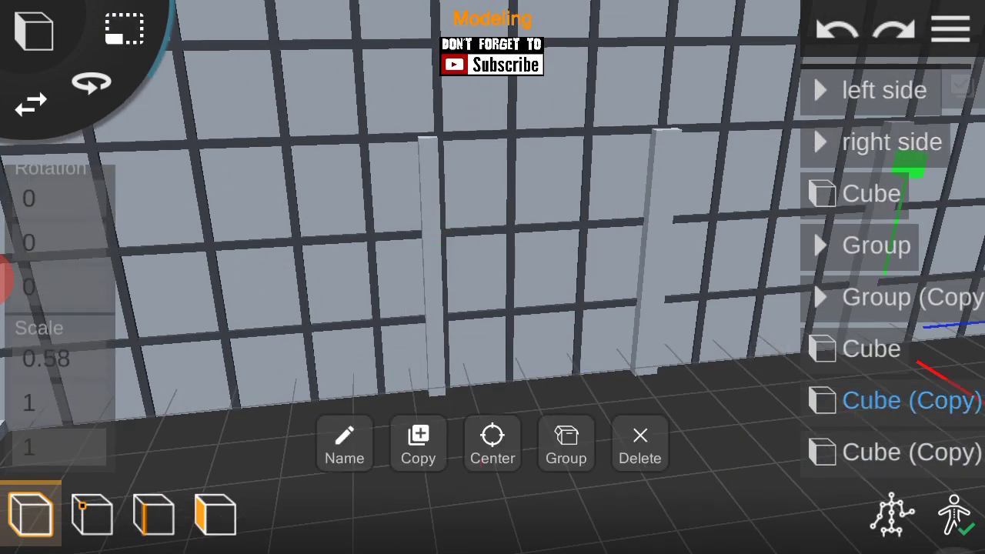
pyautogui.click(912, 452)
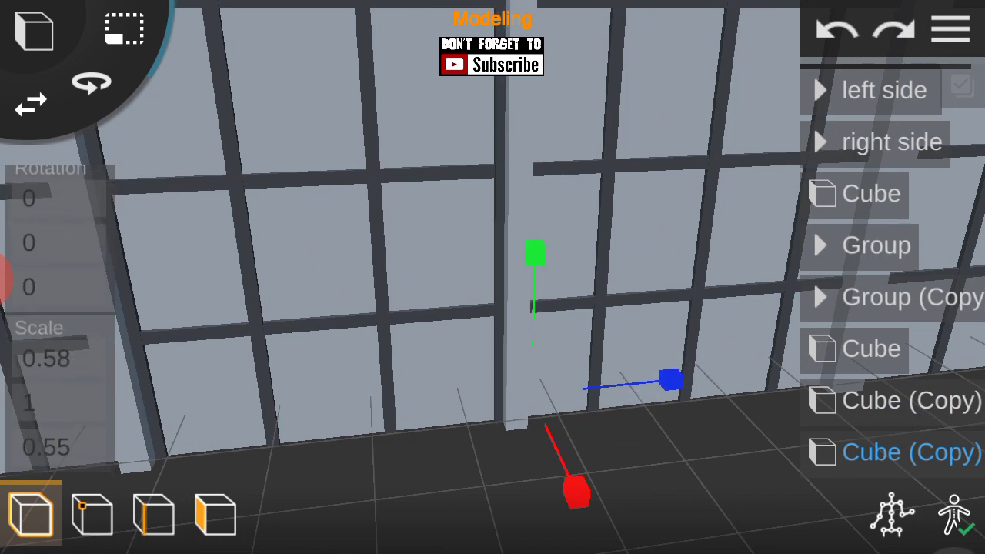
pyautogui.click(29, 447)
pyautogui.press('BackSpace')
pyautogui.write('0.65')
pyautogui.click(759, 521)
pyautogui.click(29, 447)
pyautogui.press('BackSpace')
pyautogui.press('BackSpace')
pyautogui.write('65')
pyautogui.click(759, 521)
# Step: Select the first door post and review its placement against the whole building
pyautogui.moveTo(763, 407); pyautogui.dragTo(760, 345)
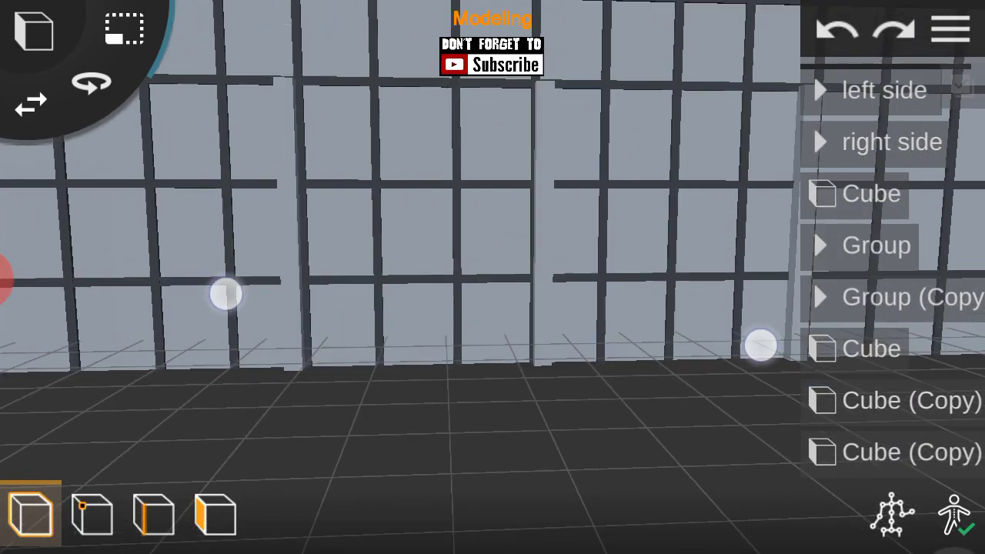
pyautogui.scroll(3, 761, 345)
pyautogui.scroll(-3, 492, 285)
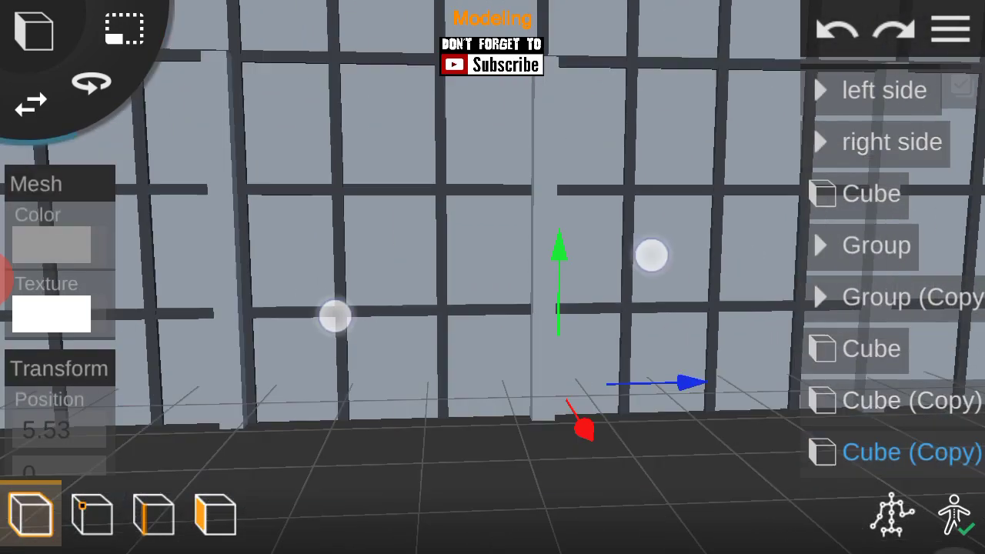
pyautogui.click(300, 308)
pyautogui.scroll(-3, 468, 341)
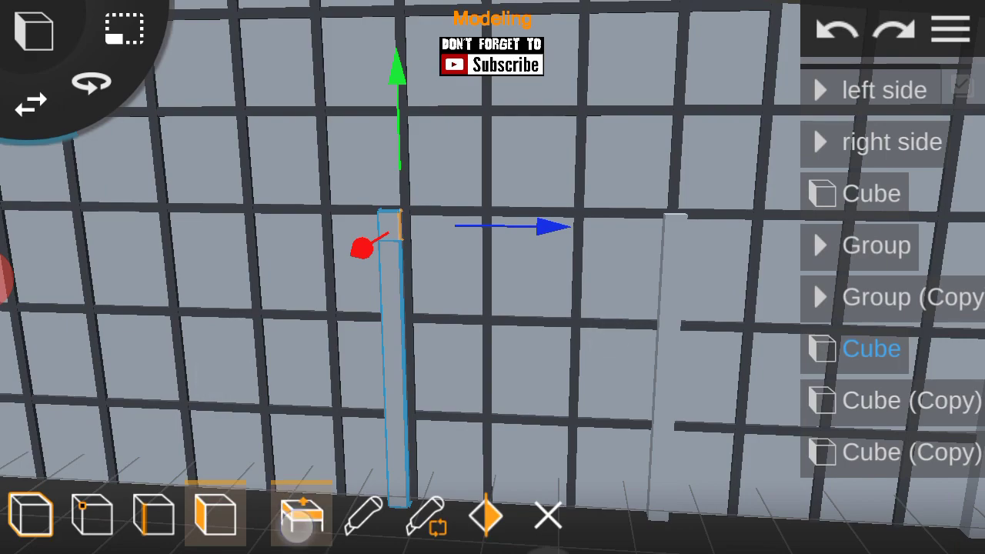
pyautogui.moveTo(607, 310); pyautogui.dragTo(636, 231)
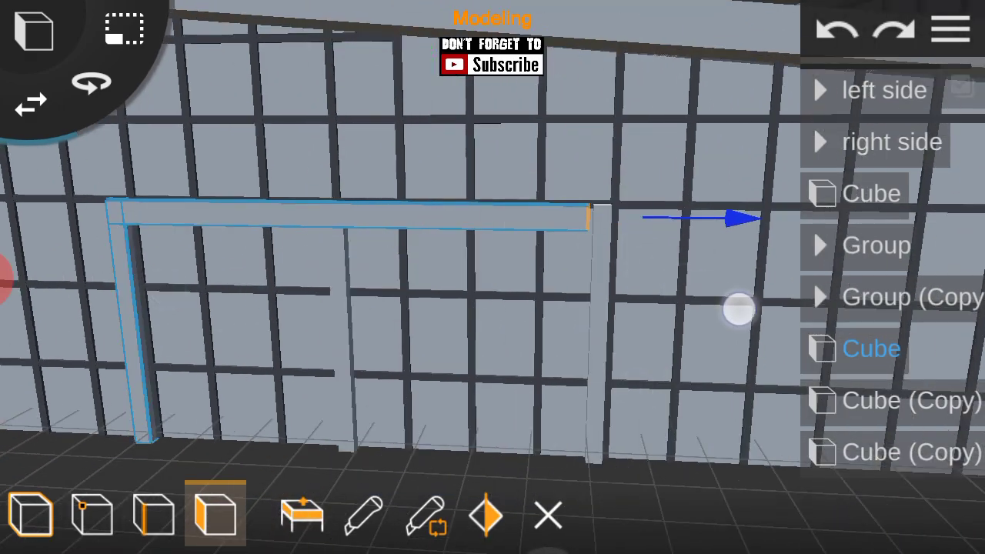
pyautogui.moveTo(739, 310); pyautogui.dragTo(577, 451)
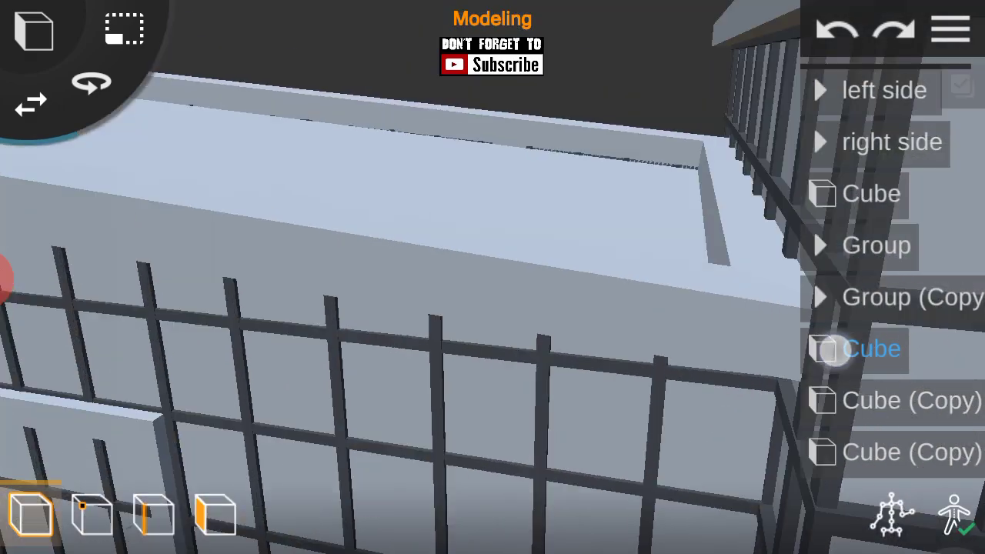
pyautogui.scroll(-5, 523, 247)
pyautogui.click(951, 29)
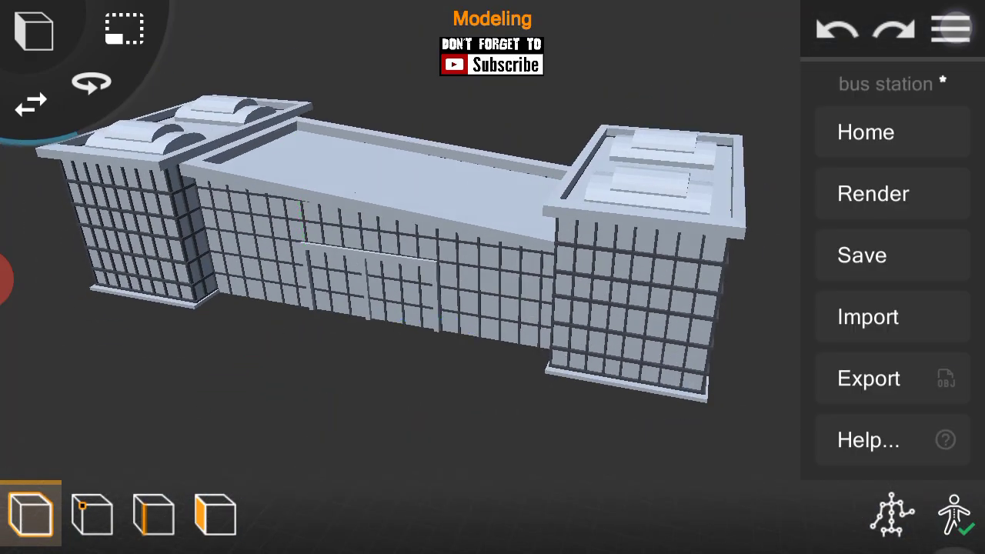
pyautogui.click(813, 126)
pyautogui.scroll(3, 493, 246)
pyautogui.click(11, 279)
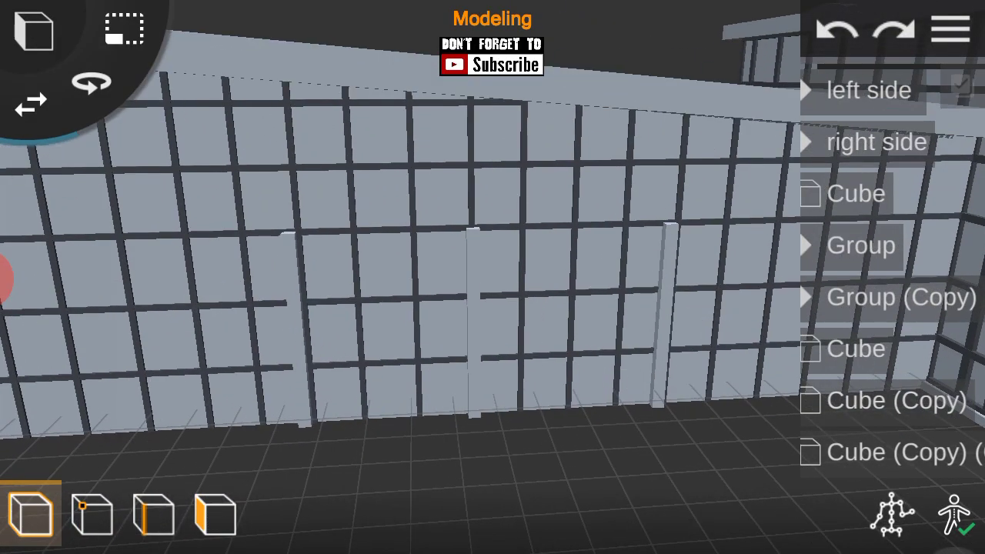
# Step: Adjust the scale value of another door post and check it from around the wall
pyautogui.scroll(5, 462, 358)
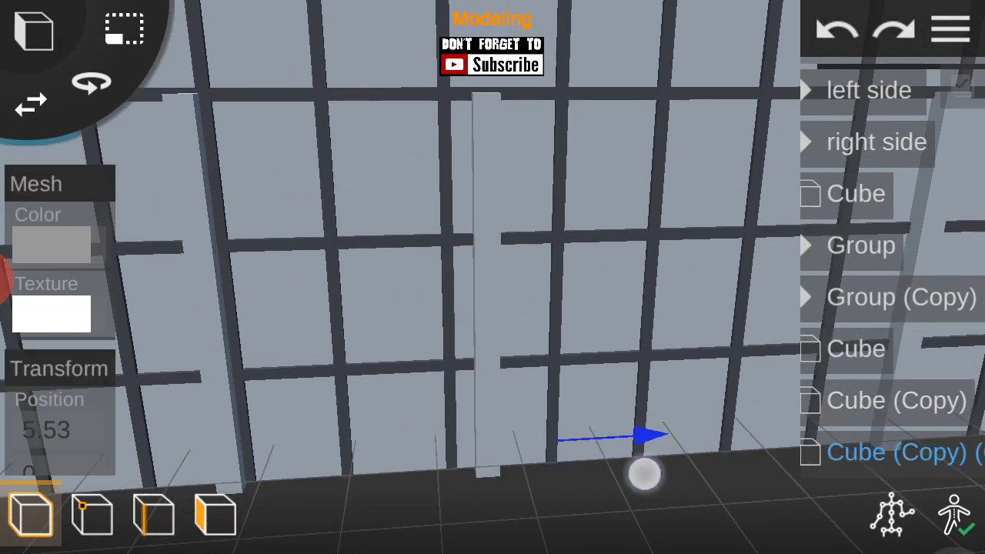
pyautogui.scroll(-3, 462, 346)
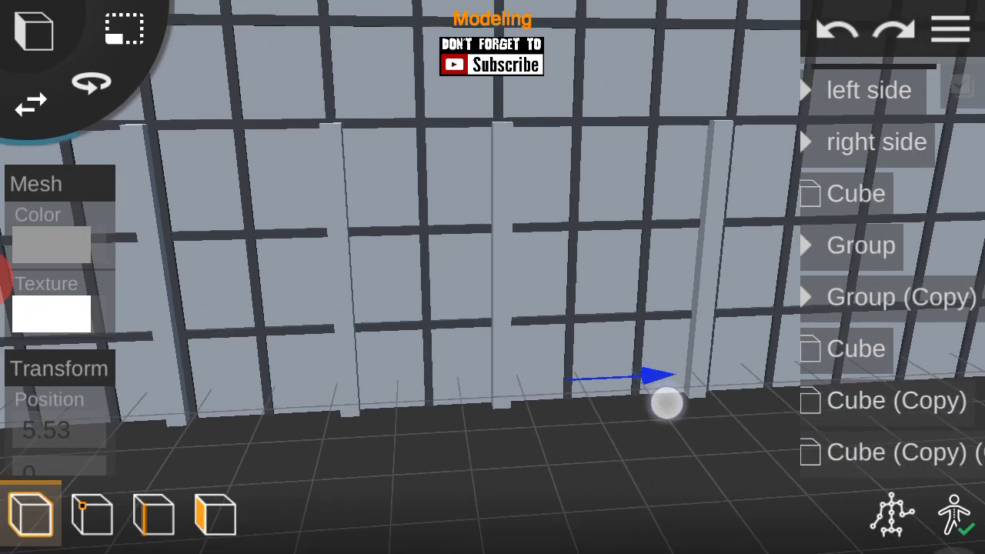
pyautogui.moveTo(666, 403); pyautogui.dragTo(800, 429)
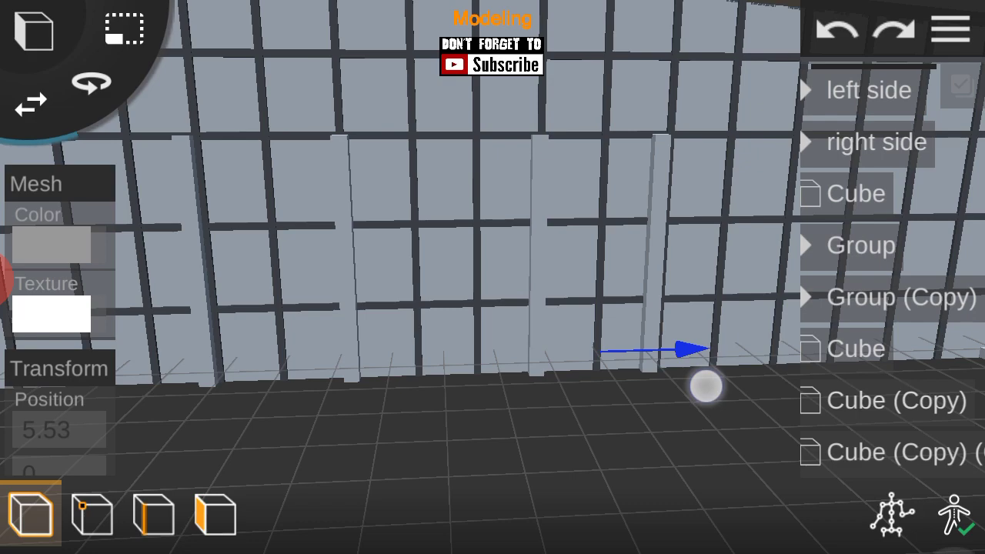
pyautogui.scroll(5, 461, 369)
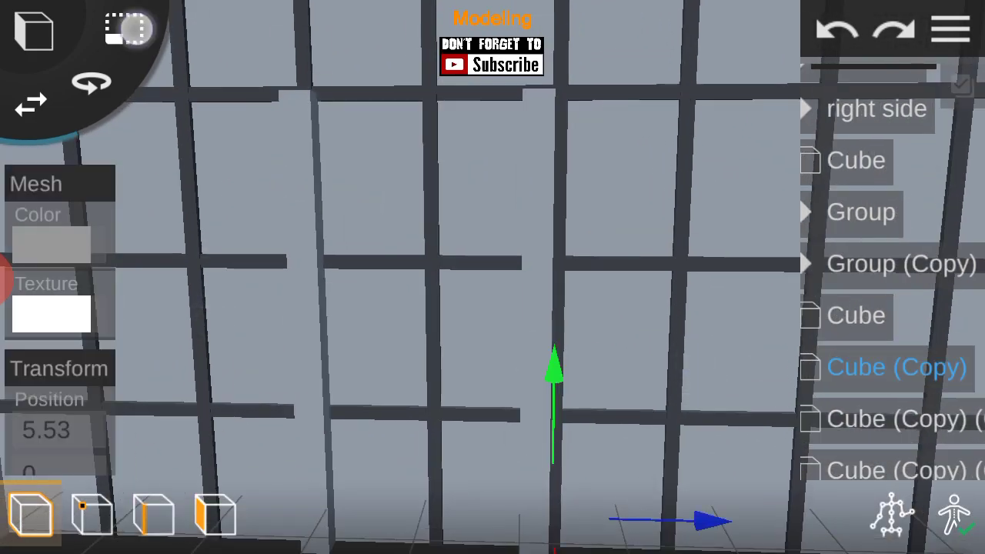
pyautogui.scroll(-3, 493, 307)
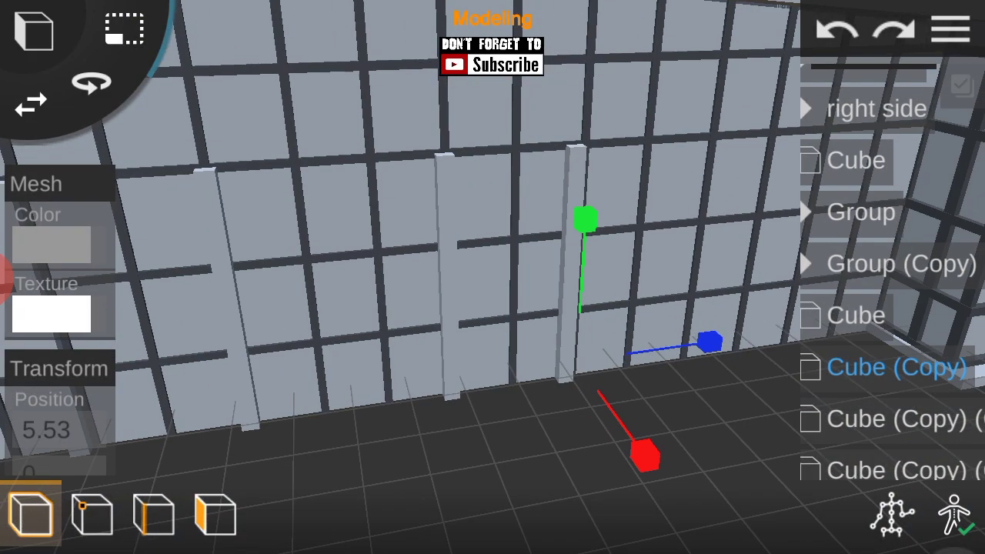
pyautogui.moveTo(616, 401); pyautogui.dragTo(658, 416)
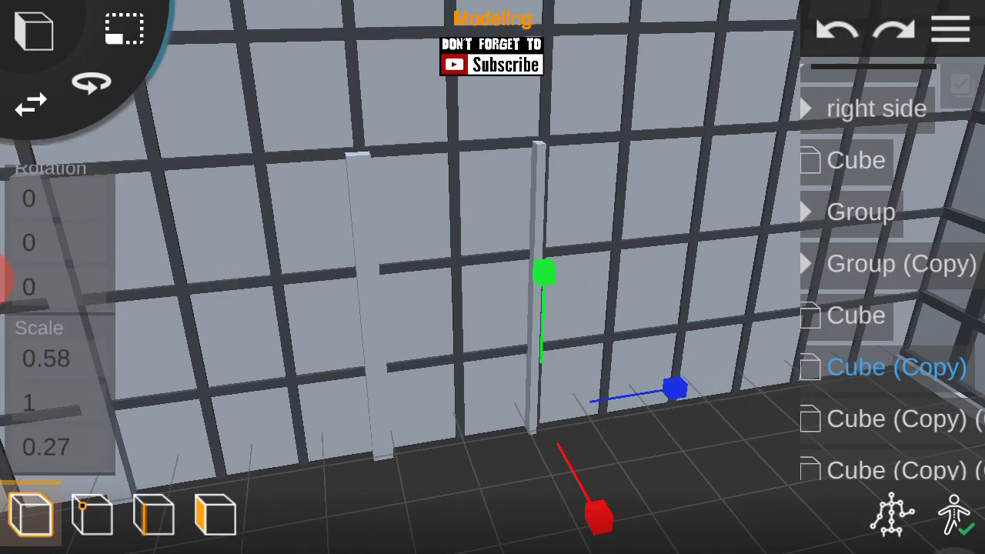
pyautogui.click(754, 437)
pyautogui.scroll(5, 520, 379)
pyautogui.click(76, 455)
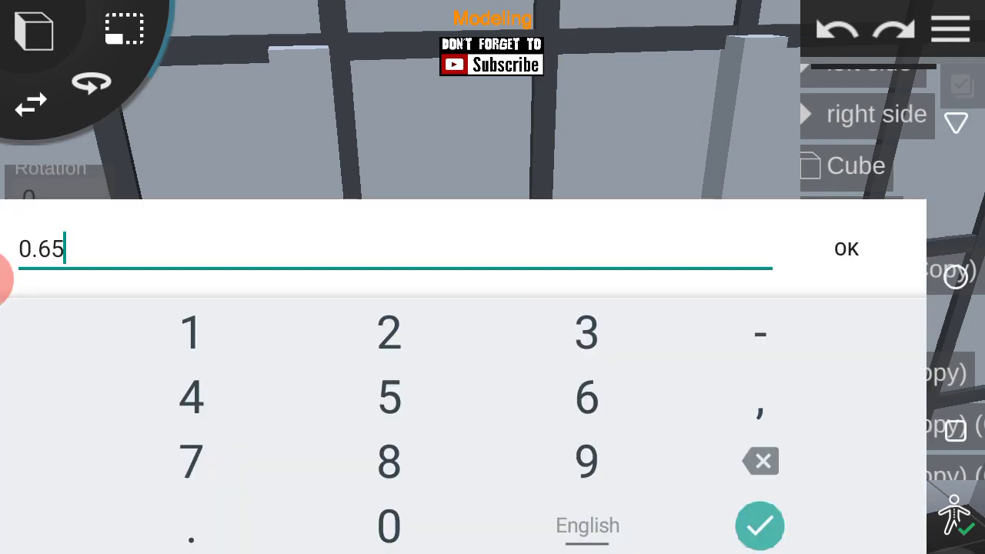
pyautogui.click(760, 526)
pyautogui.click(951, 29)
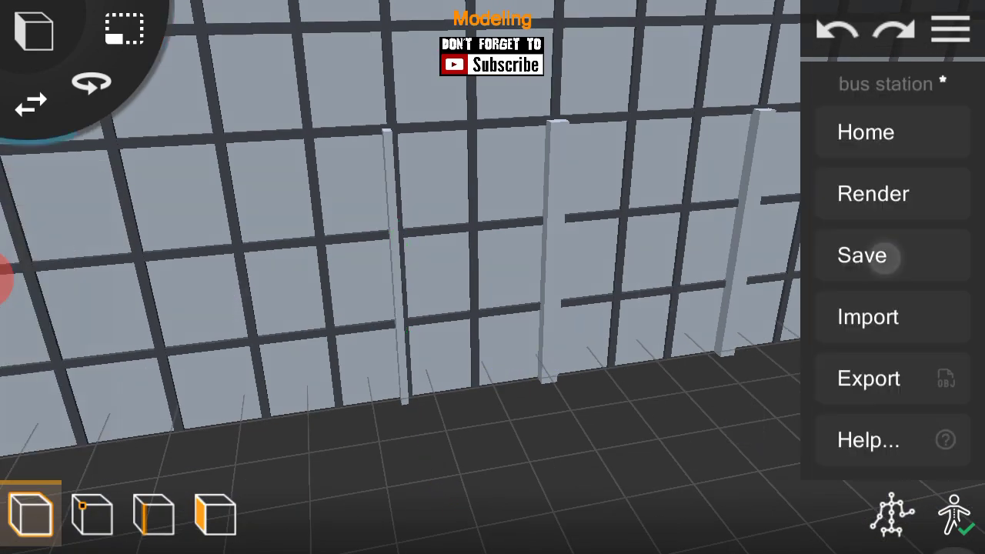
pyautogui.click(732, 367)
pyautogui.scroll(5, 486, 339)
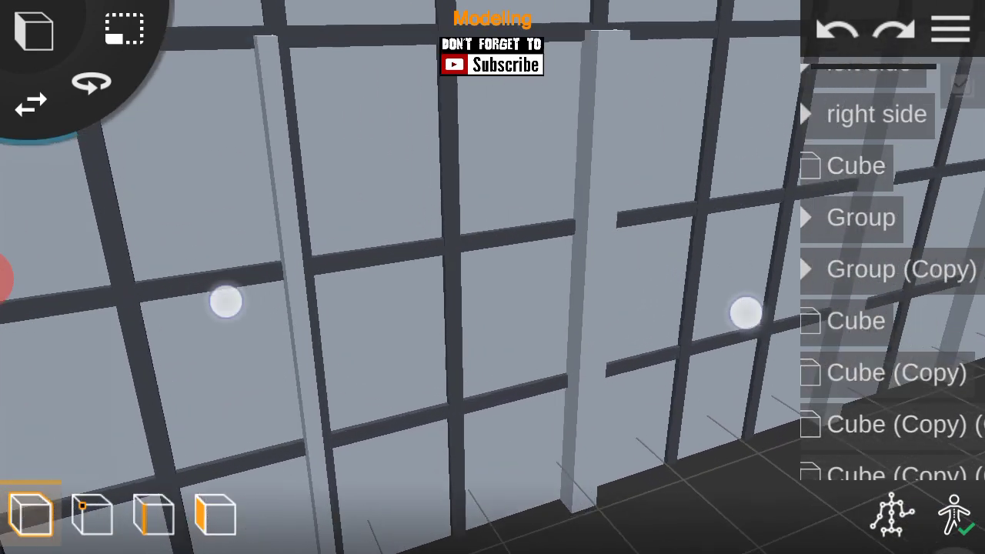
pyautogui.scroll(-3, 486, 358)
pyautogui.click(370, 231)
pyautogui.moveTo(697, 328)
pyautogui.mouseDown()
pyautogui.moveTo(712, 358)
pyautogui.moveTo(593, 353)
pyautogui.mouseUp()
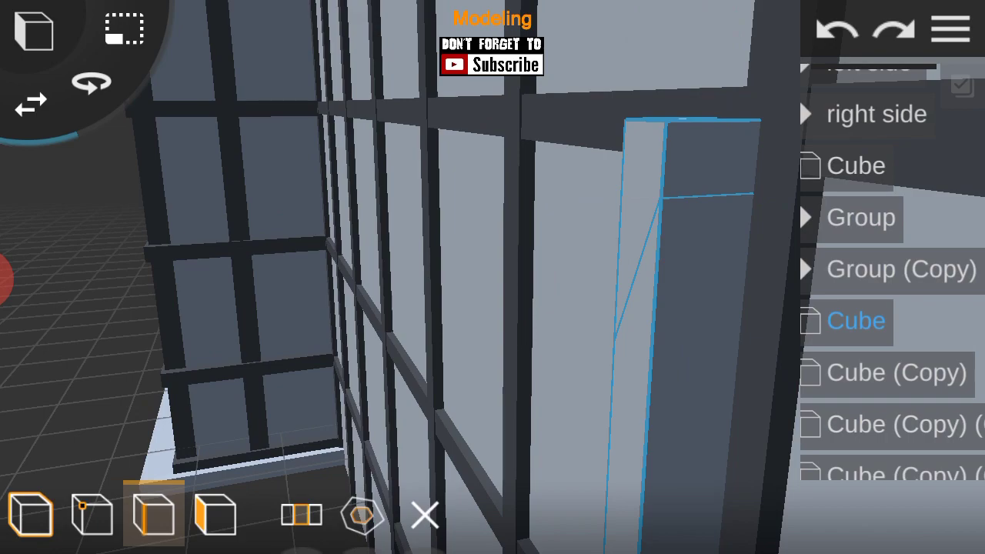
# Step: Extrude the door post's top face into a horizontal beam across the doorway
pyautogui.click(215, 514)
pyautogui.moveTo(739, 395); pyautogui.dragTo(719, 362)
pyautogui.click(287, 522)
pyautogui.scroll(3, 469, 377)
pyautogui.moveTo(779, 286); pyautogui.dragTo(731, 392)
pyautogui.click(31, 514)
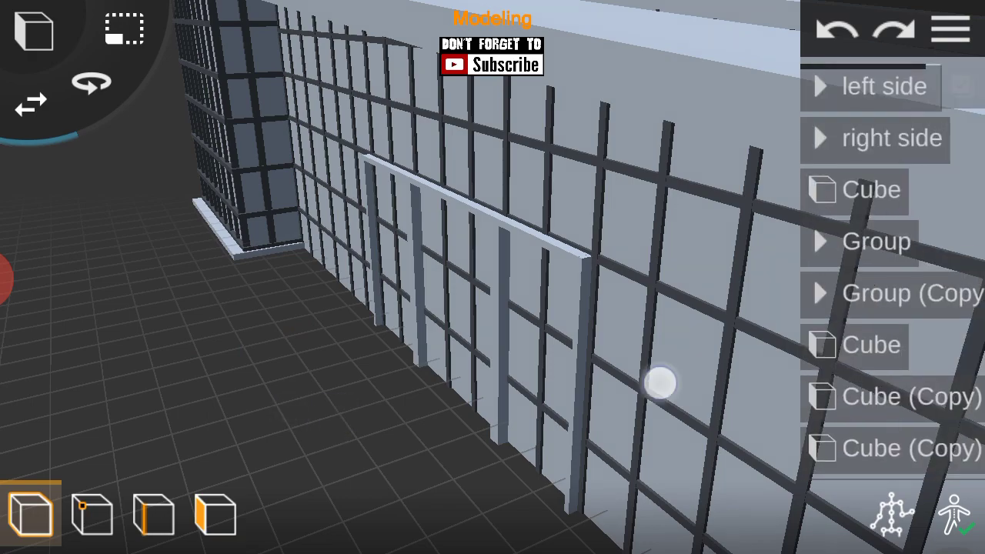
# Step: Group the door frame piece and second door post, naming the group 'door'
pyautogui.moveTo(341, 416); pyautogui.dragTo(319, 336)
pyautogui.scroll(3, 508, 322)
pyautogui.moveTo(208, 322); pyautogui.dragTo(780, 346)
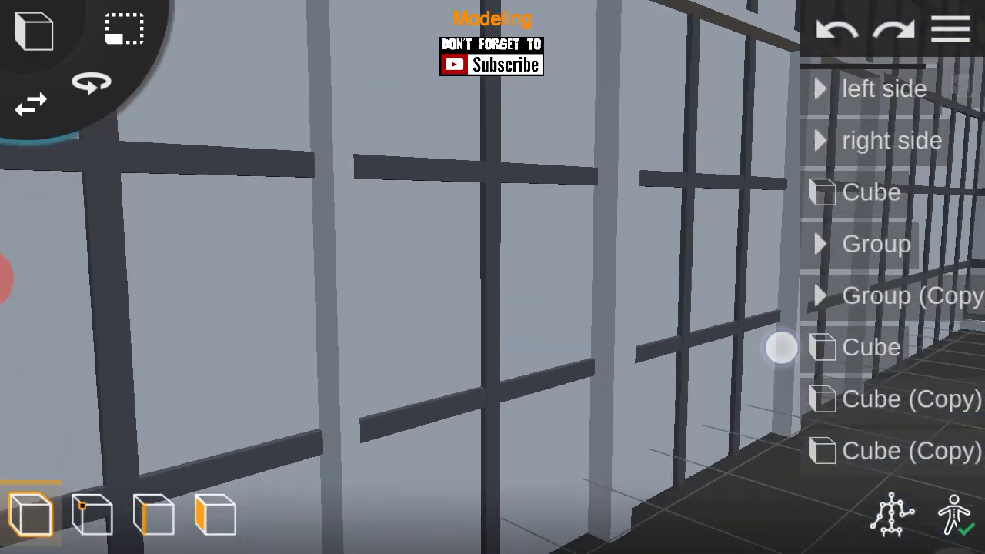
pyautogui.click(816, 346)
pyautogui.moveTo(590, 315)
pyautogui.mouseDown()
pyautogui.moveTo(600, 325)
pyautogui.moveTo(477, 339)
pyautogui.mouseUp()
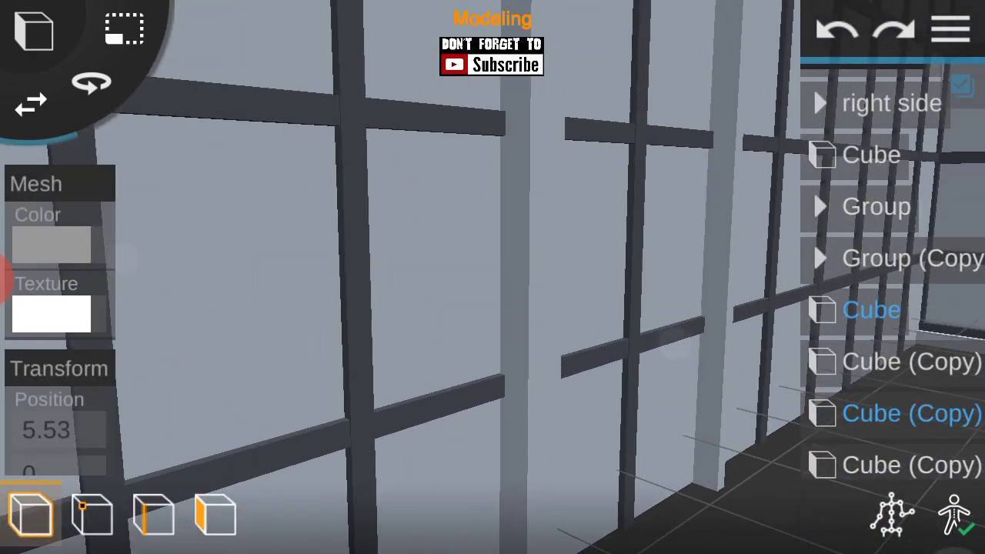
pyautogui.click(908, 361)
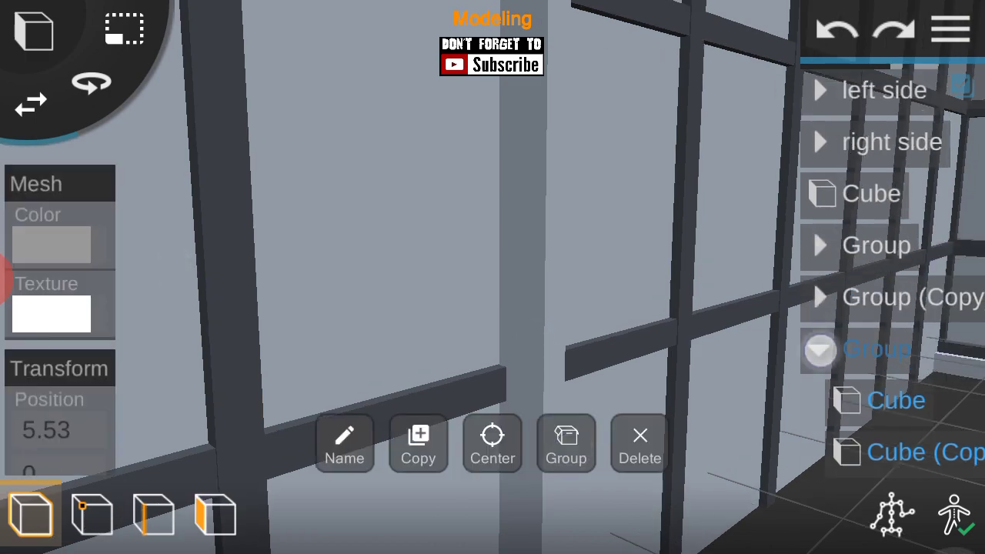
pyautogui.click(821, 351)
pyautogui.scroll(-3, 468, 283)
pyautogui.click(951, 30)
pyautogui.doubleClick(877, 350)
pyautogui.click(288, 277)
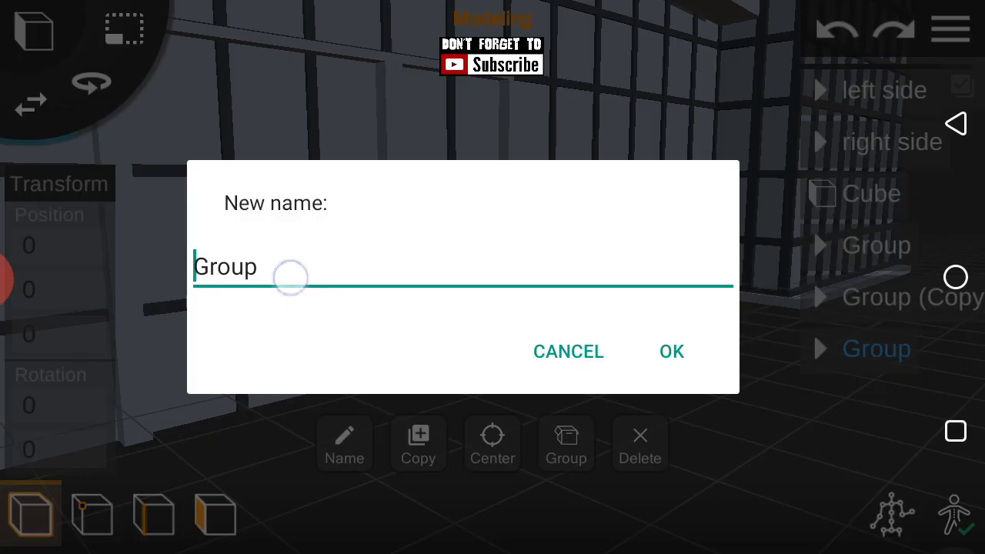
pyautogui.write('oor')
pyautogui.click(856, 526)
pyautogui.click(670, 350)
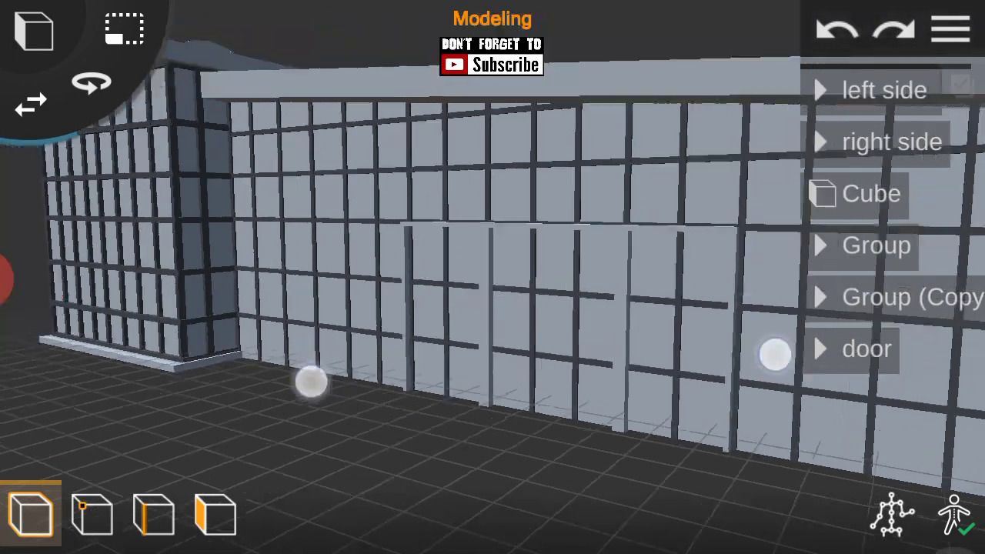
# Step: Add a new cube by the left block corner and face-edit it into a tall pillar
pyautogui.click(33, 31)
pyautogui.click(39, 132)
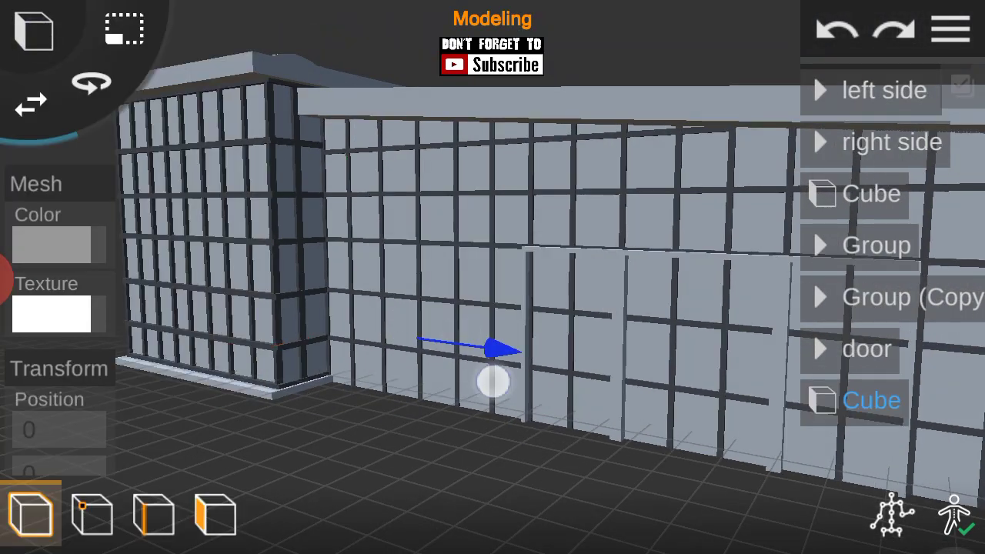
pyautogui.moveTo(274, 452); pyautogui.dragTo(544, 412)
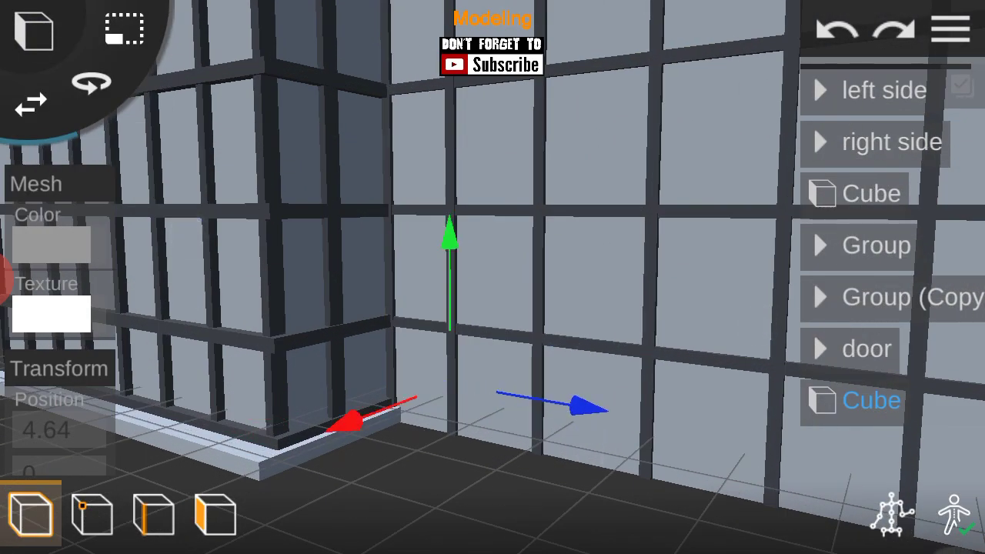
pyautogui.moveTo(585, 331)
pyautogui.mouseDown()
pyautogui.moveTo(636, 292)
pyautogui.moveTo(233, 385)
pyautogui.mouseUp()
pyautogui.click(215, 514)
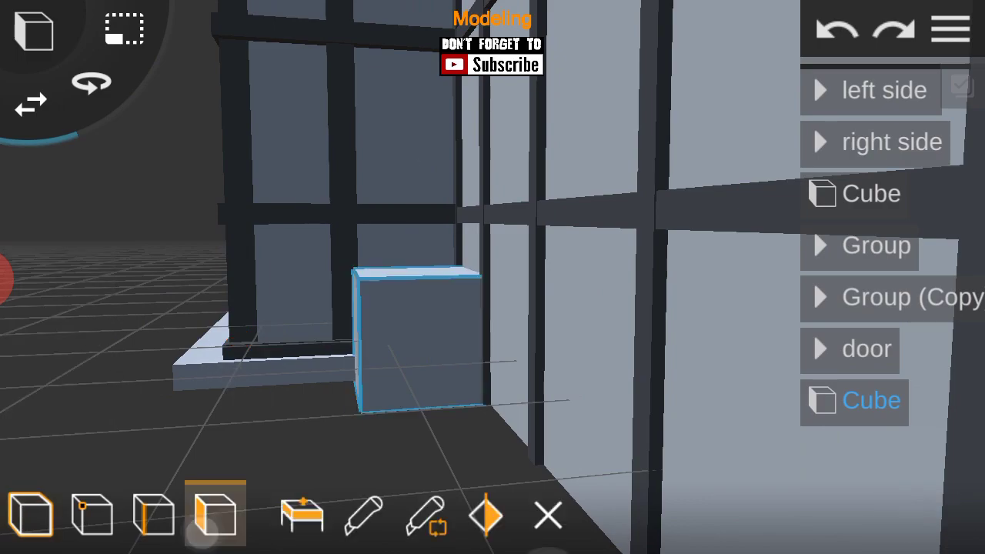
pyautogui.scroll(5, 498, 354)
pyautogui.scroll(-5, 498, 354)
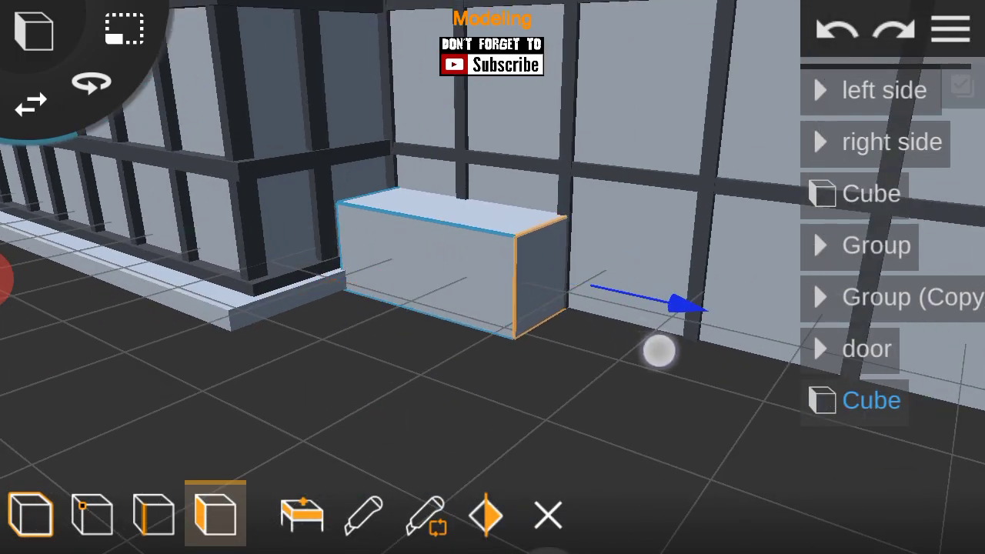
pyautogui.moveTo(659, 351)
pyautogui.mouseDown()
pyautogui.moveTo(684, 381)
pyautogui.moveTo(772, 357)
pyautogui.moveTo(669, 362)
pyautogui.moveTo(749, 413)
pyautogui.moveTo(631, 416)
pyautogui.moveTo(693, 408)
pyautogui.mouseUp()
pyautogui.click(31, 514)
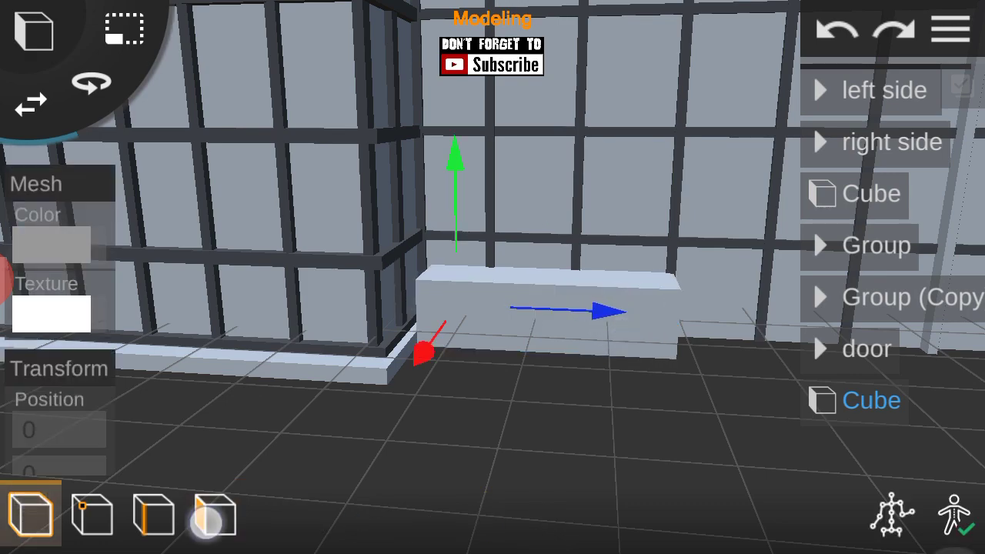
pyautogui.click(205, 524)
pyautogui.moveTo(719, 391)
pyautogui.mouseDown()
pyautogui.moveTo(748, 341)
pyautogui.moveTo(691, 324)
pyautogui.moveTo(693, 370)
pyautogui.mouseUp()
pyautogui.moveTo(702, 292); pyautogui.dragTo(661, 296)
pyautogui.moveTo(692, 369)
pyautogui.mouseDown()
pyautogui.moveTo(662, 360)
pyautogui.moveTo(677, 323)
pyautogui.moveTo(708, 287)
pyautogui.moveTo(721, 290)
pyautogui.moveTo(677, 338)
pyautogui.mouseUp()
pyautogui.click(622, 362)
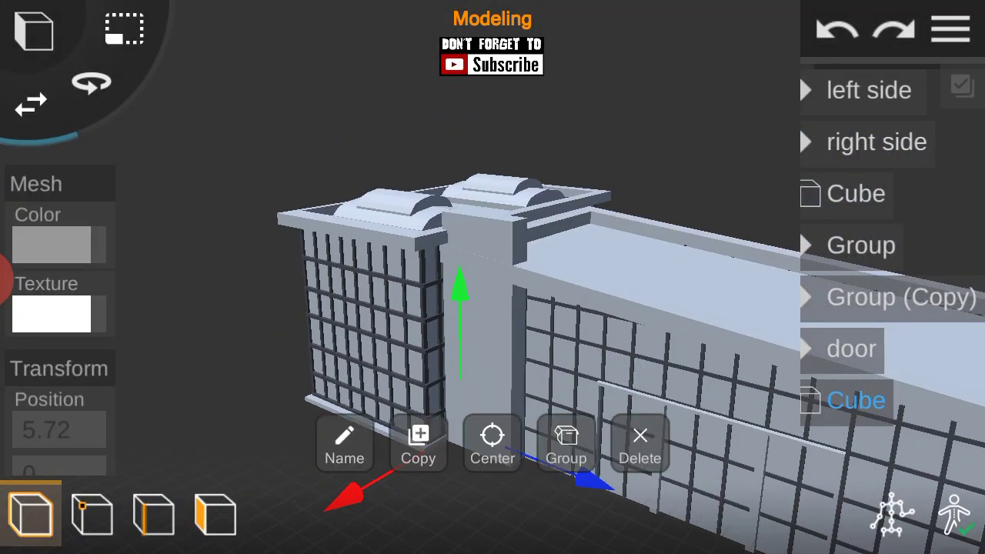
# Step: Duplicate the pillar cube and slide the copy up along the wall
pyautogui.click(418, 443)
pyautogui.moveTo(554, 362); pyautogui.dragTo(583, 338)
pyautogui.moveTo(461, 301)
pyautogui.mouseDown()
pyautogui.moveTo(655, 214)
pyautogui.moveTo(334, 196)
pyautogui.mouseUp()
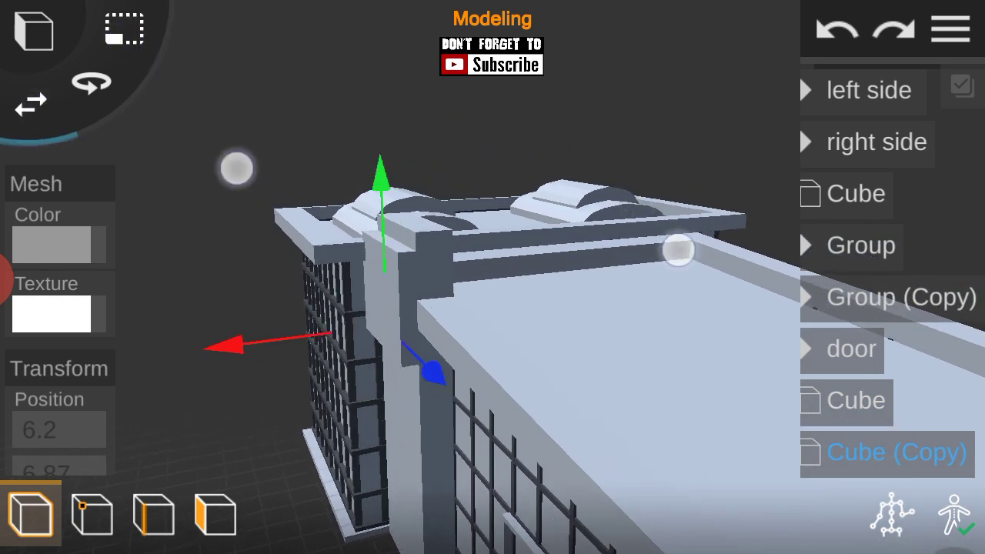
pyautogui.scroll(3, 269, 157)
pyautogui.moveTo(140, 380); pyautogui.dragTo(84, 369)
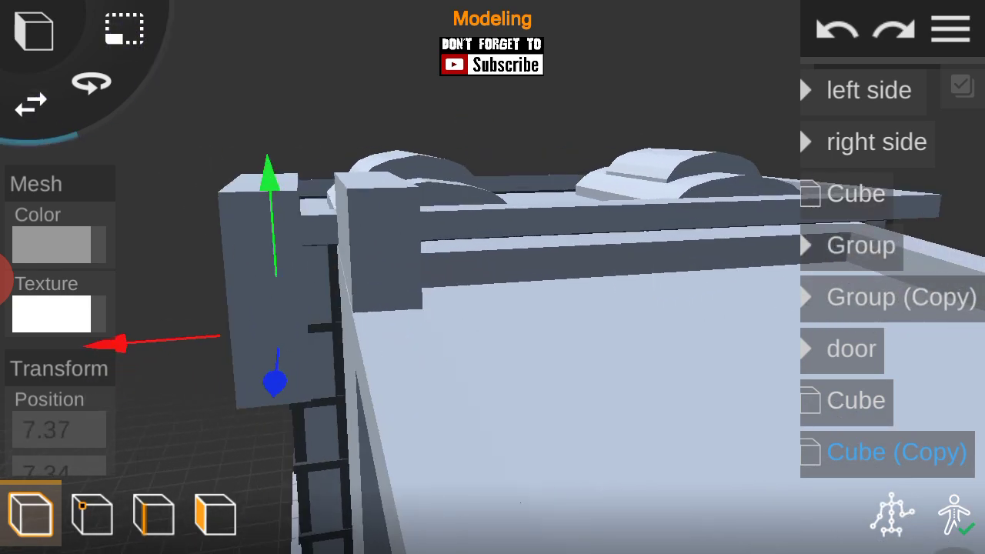
pyautogui.moveTo(178, 401)
pyautogui.mouseDown()
pyautogui.moveTo(187, 406)
pyautogui.moveTo(154, 369)
pyautogui.mouseUp()
pyautogui.scroll(3, 445, 305)
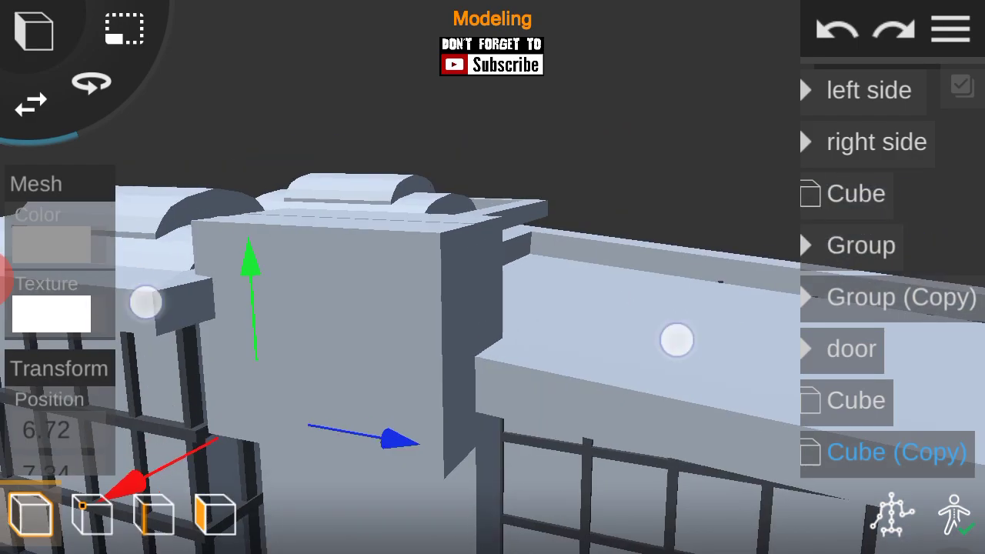
pyautogui.scroll(2, 445, 280)
pyautogui.scroll(-3, 458, 342)
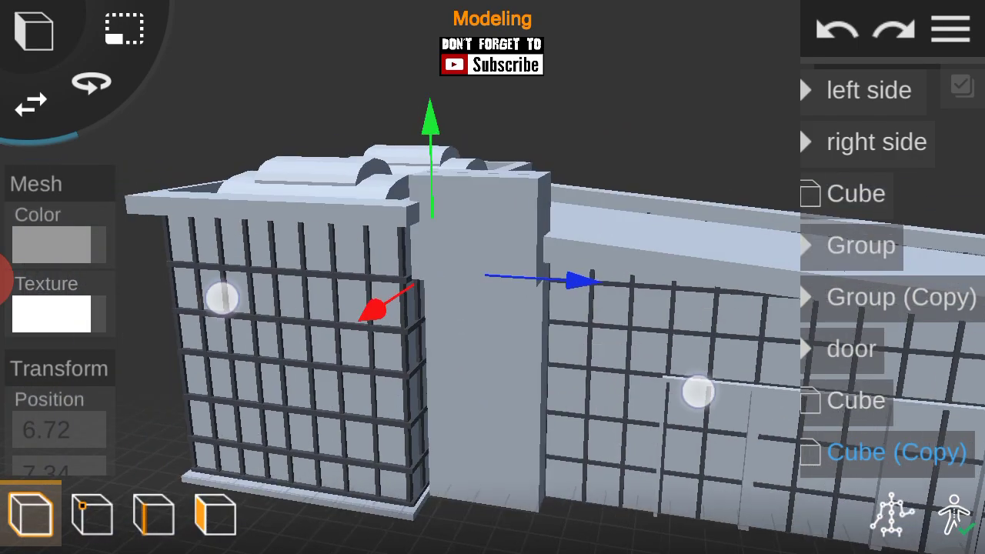
pyautogui.scroll(3, 458, 342)
# Step: Face-edit Cube (Copy) into a cap block, then view the whole building in object mode
pyautogui.click(216, 514)
pyautogui.moveTo(718, 279); pyautogui.dragTo(539, 323)
pyautogui.moveTo(709, 377); pyautogui.dragTo(562, 381)
pyautogui.scroll(-5, 474, 381)
pyautogui.moveTo(631, 405); pyautogui.dragTo(567, 433)
pyautogui.scroll(-2, 520, 383)
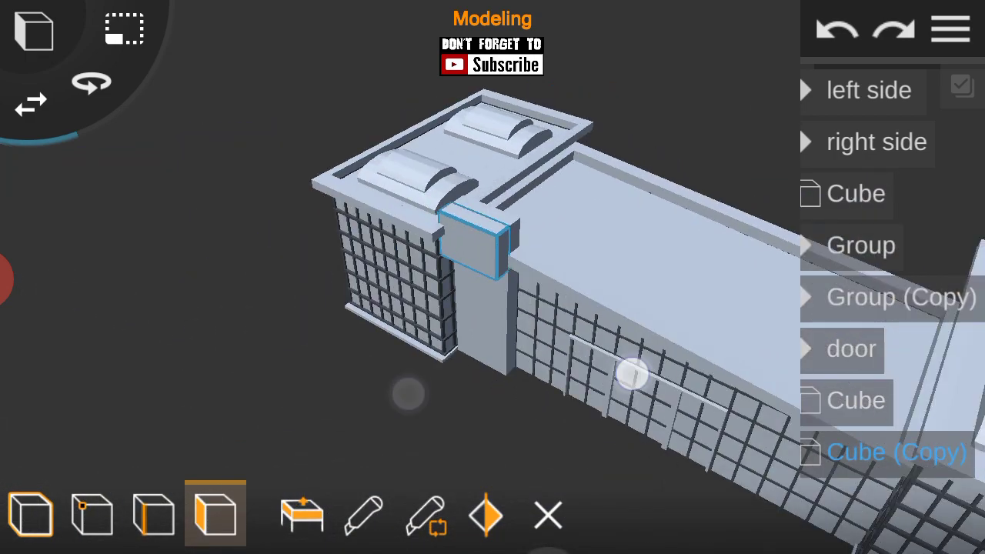
pyautogui.click(31, 514)
pyautogui.click(951, 29)
# Step: Add a 3D text object and set its Y rotation to -90 so it faces front
pyautogui.click(34, 30)
pyautogui.click(370, 324)
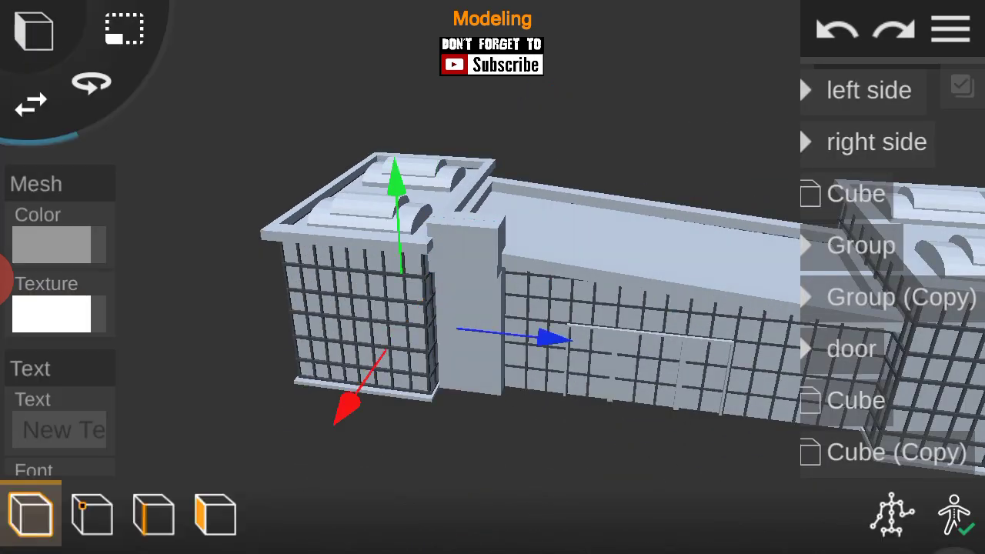
pyautogui.click(193, 263)
pyautogui.moveTo(799, 127); pyautogui.dragTo(781, 397)
pyautogui.click(59, 370)
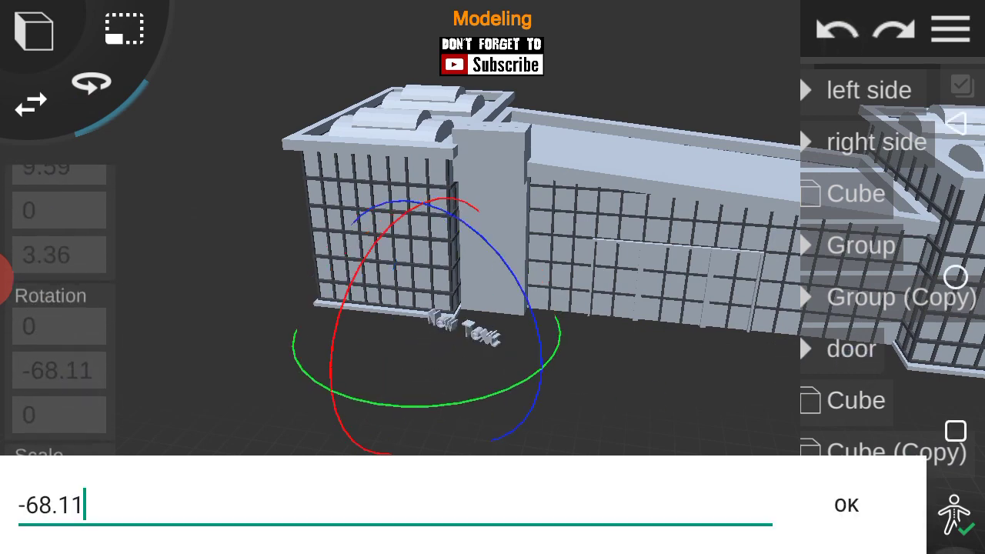
pyautogui.press('BackSpace')
pyautogui.press('BackSpace')
pyautogui.write('0')
pyautogui.click(759, 526)
pyautogui.click(30, 106)
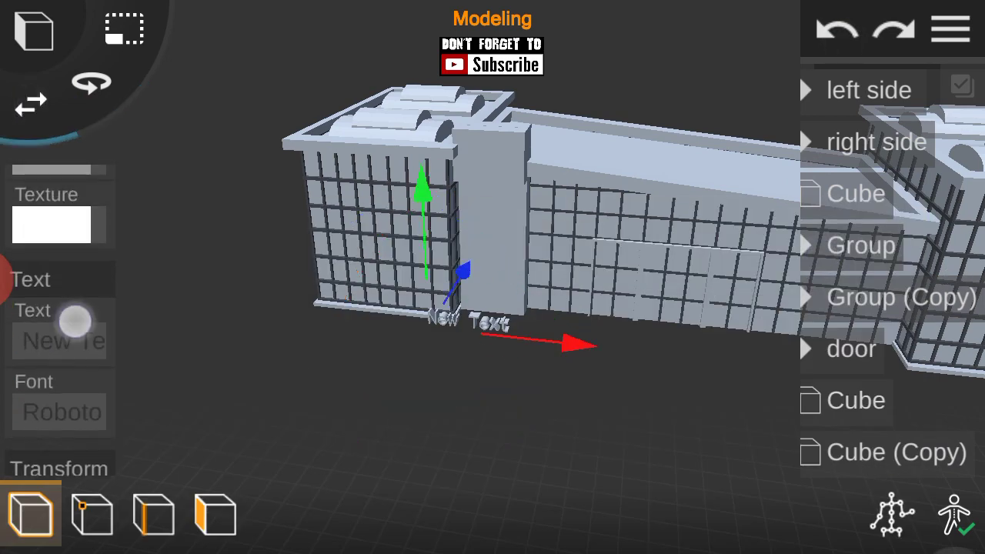
# Step: Change the text to BUS and stretch it to Y scale 1.51 on the sign block
pyautogui.click(79, 342)
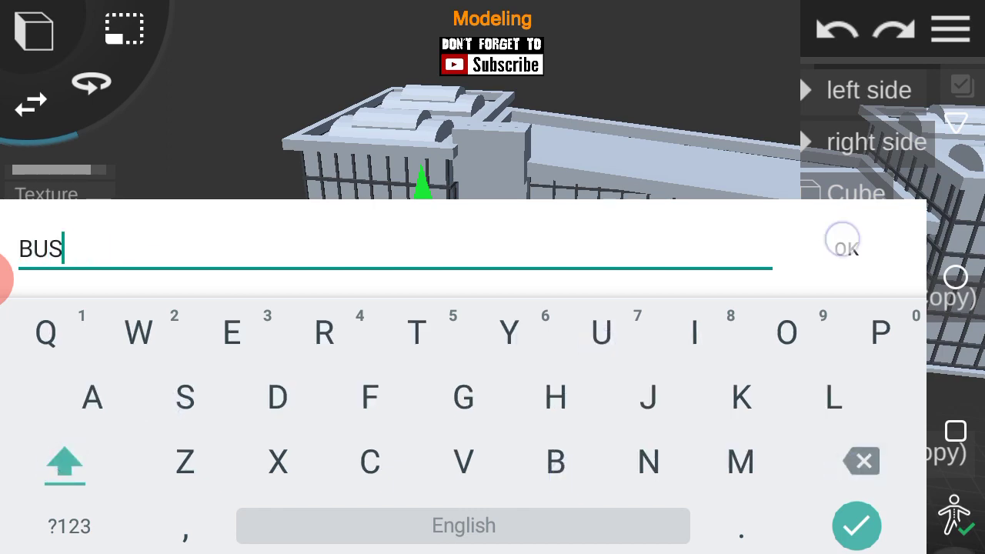
pyautogui.click(844, 243)
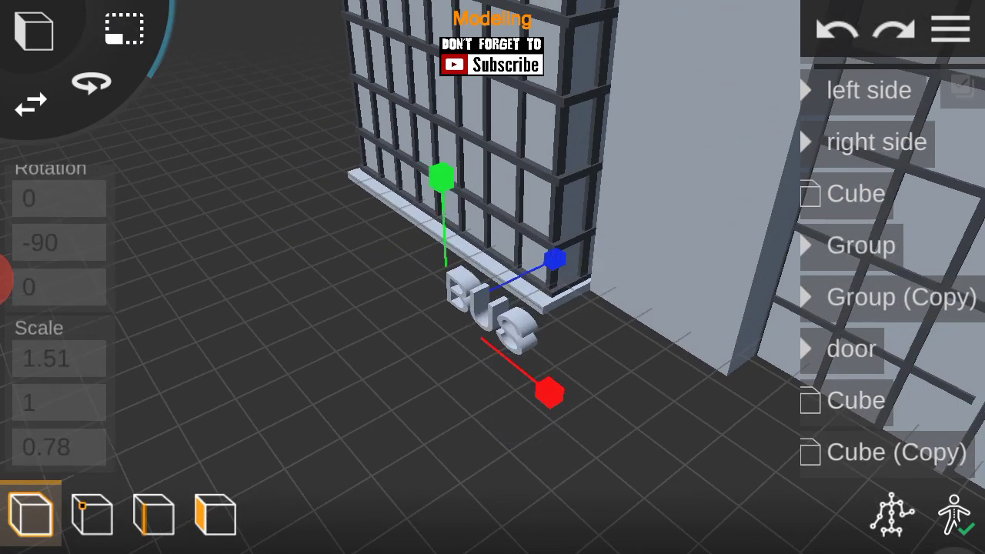
pyautogui.click(59, 403)
pyautogui.write('.51')
pyautogui.click(844, 243)
pyautogui.moveTo(306, 348)
pyautogui.mouseDown()
pyautogui.moveTo(728, 292)
pyautogui.moveTo(588, 490)
pyautogui.mouseUp()
pyautogui.moveTo(662, 369)
pyautogui.mouseDown()
pyautogui.moveTo(585, 424)
pyautogui.moveTo(658, 282)
pyautogui.mouseUp()
pyautogui.moveTo(631, 362)
pyautogui.mouseDown()
pyautogui.moveTo(686, 420)
pyautogui.moveTo(641, 351)
pyautogui.mouseUp()
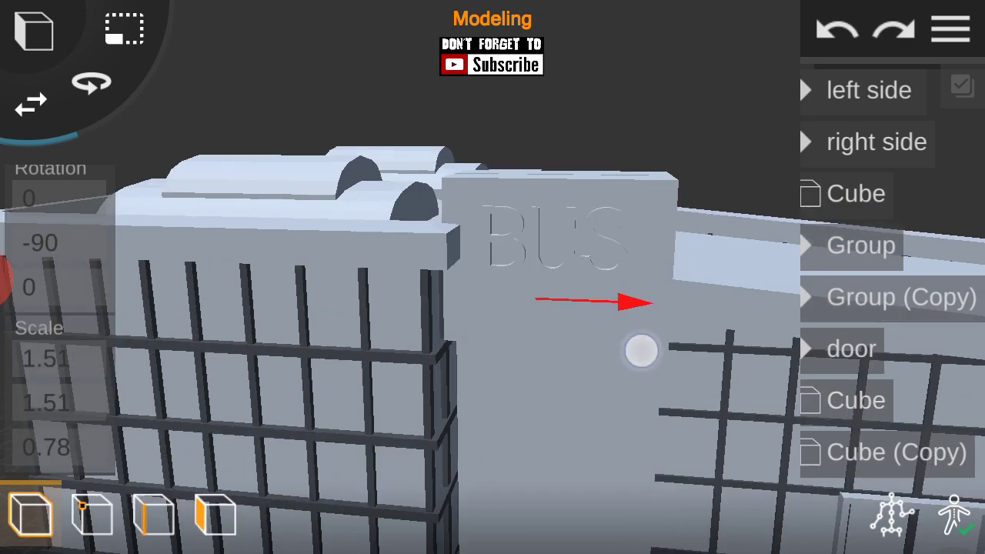
pyautogui.moveTo(432, 148)
pyautogui.mouseDown()
pyautogui.moveTo(767, 402)
pyautogui.moveTo(646, 257)
pyautogui.moveTo(625, 261)
pyautogui.mouseUp()
pyautogui.moveTo(872, 345); pyautogui.dragTo(857, 284)
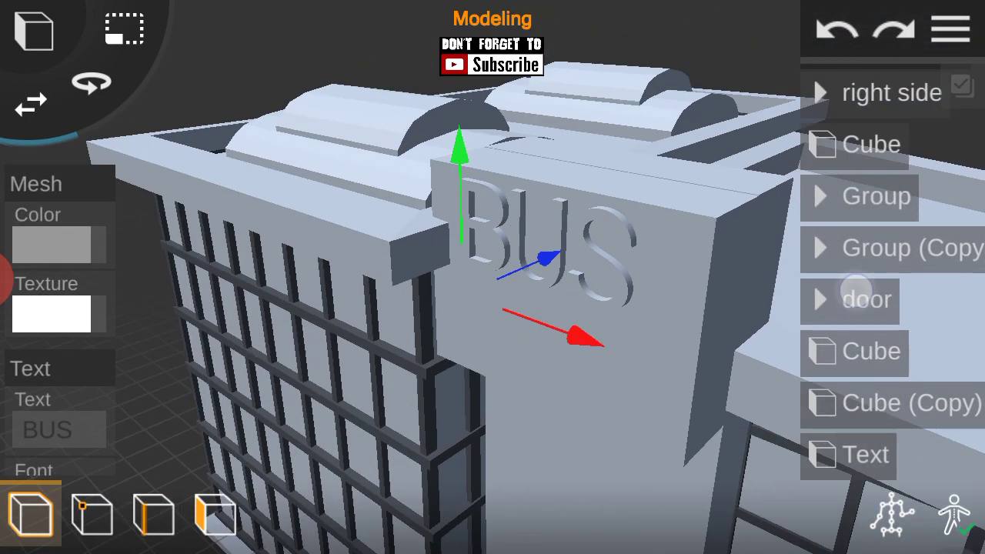
# Step: Change the copied text's wording to STATION
pyautogui.click(55, 374)
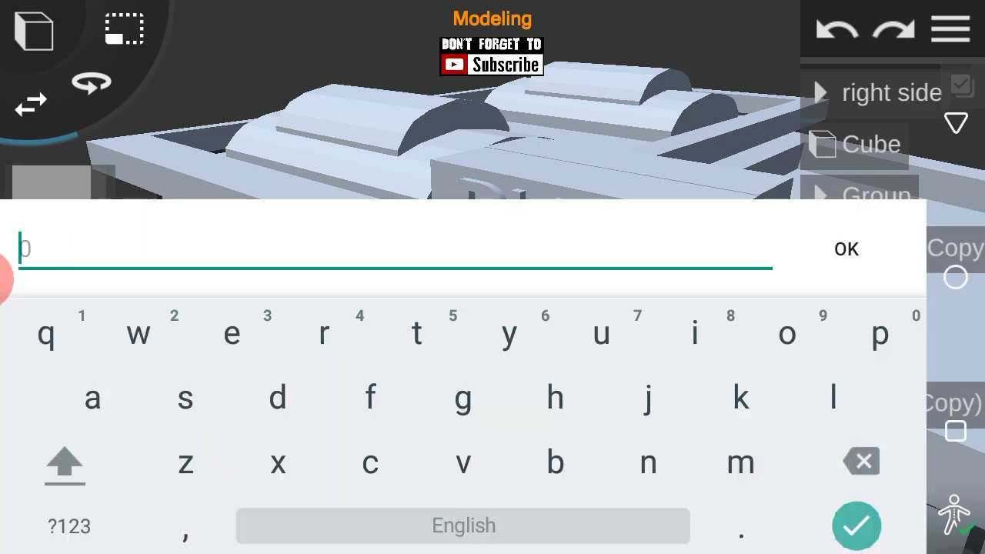
pyautogui.write('STATION')
pyautogui.click(846, 249)
pyautogui.moveTo(726, 300); pyautogui.dragTo(693, 324)
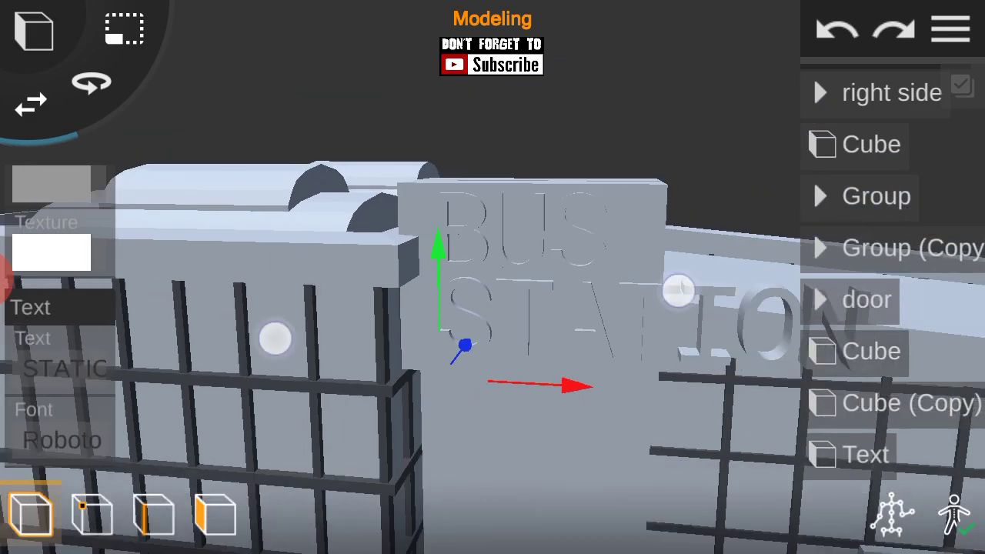
# Step: Colour both the STATION and BUS texts dark grey
pyautogui.click(50, 185)
pyautogui.click(671, 380)
pyautogui.scroll(5, 492, 277)
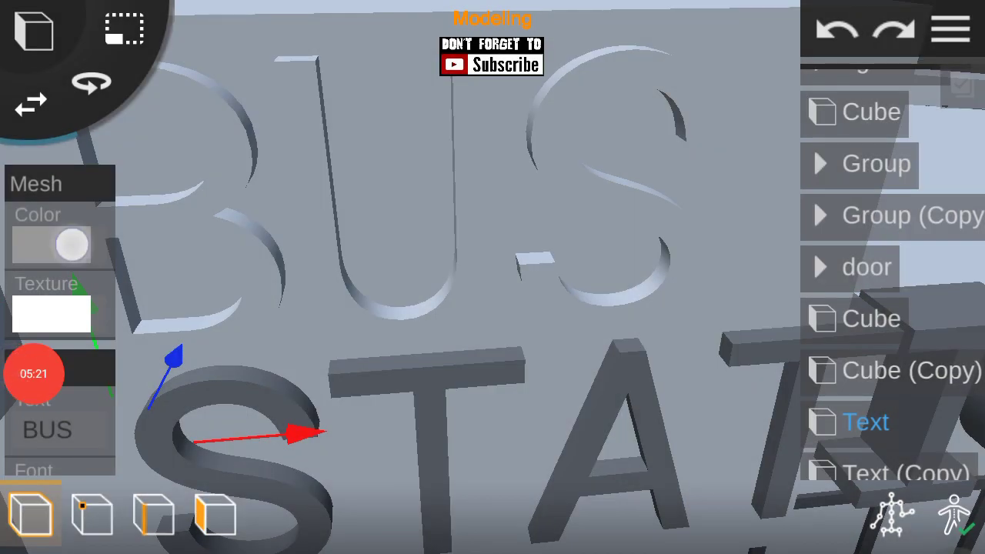
pyautogui.click(70, 241)
pyautogui.click(670, 380)
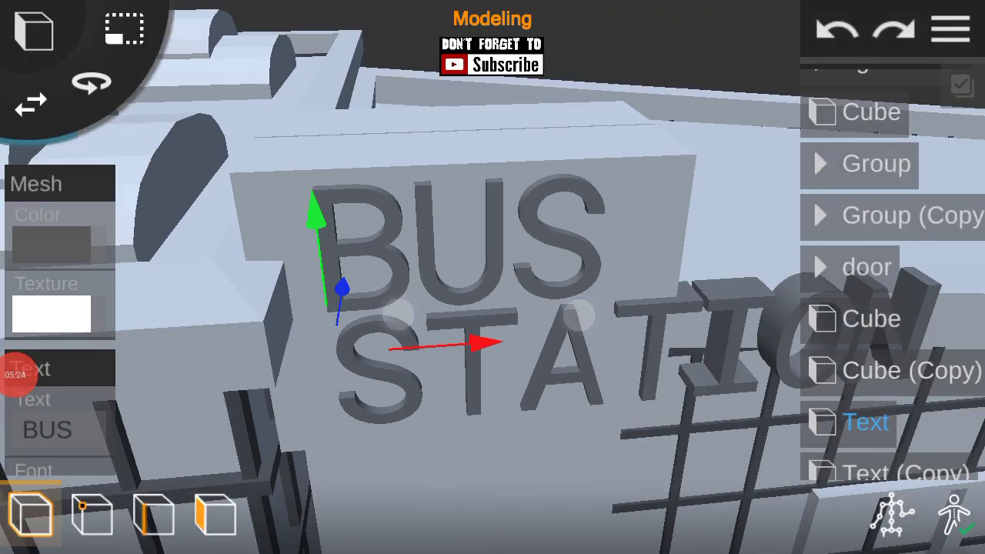
# Step: Select the STATION text and set its Y scale to 0.72
pyautogui.click(951, 29)
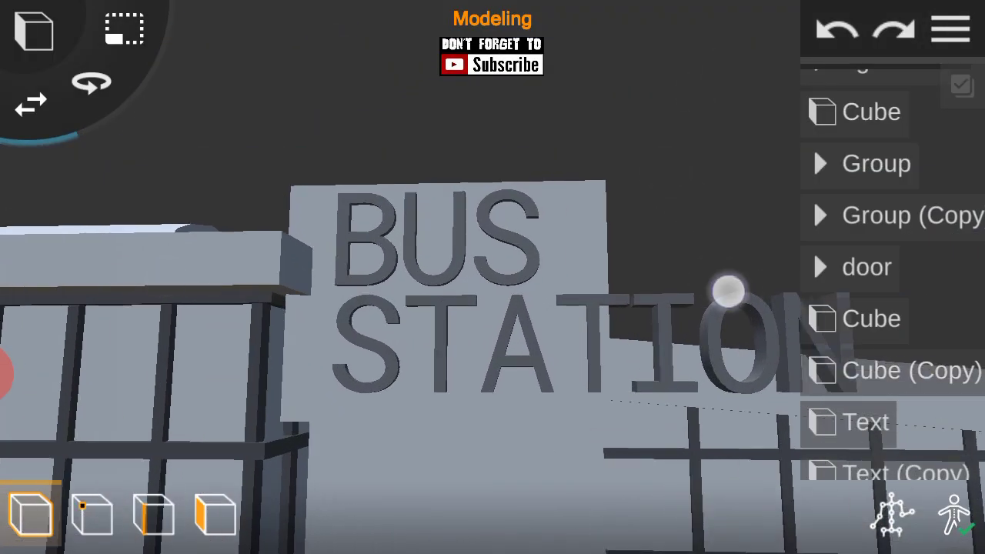
pyautogui.scroll(5, 492, 285)
pyautogui.click(237, 215)
pyautogui.scroll(-5, 496, 285)
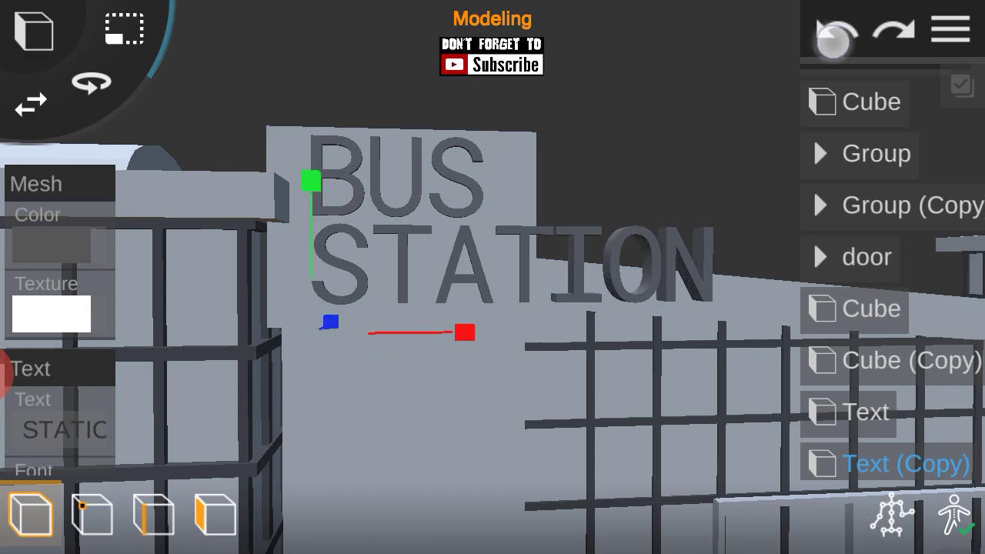
pyautogui.moveTo(492, 346); pyautogui.dragTo(546, 377)
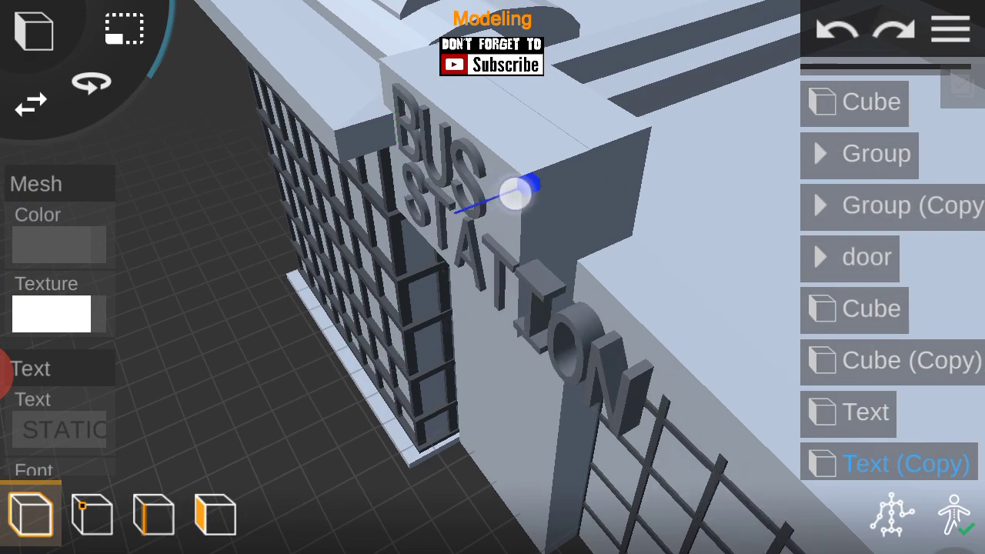
pyautogui.moveTo(612, 197); pyautogui.dragTo(759, 268)
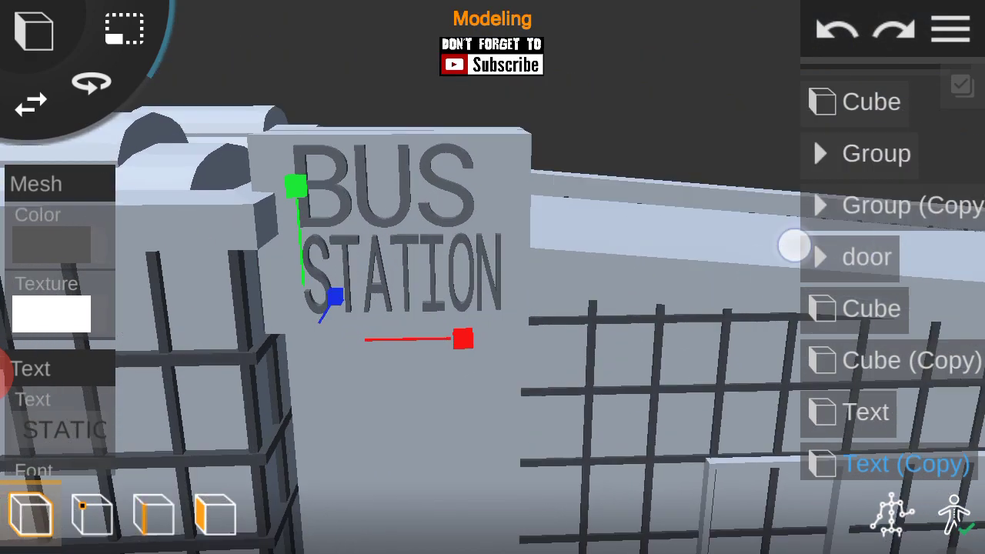
pyautogui.scroll(-3, 31, 373)
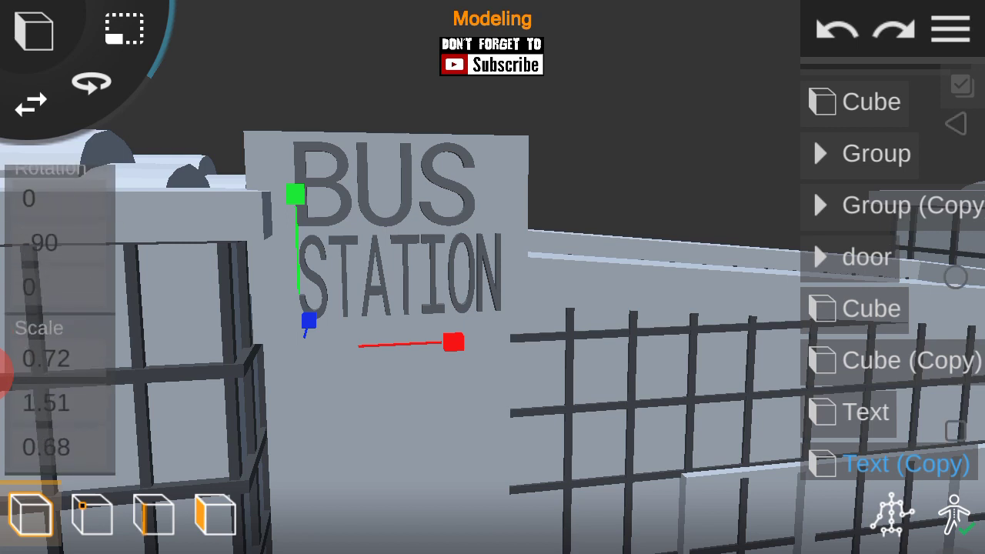
pyautogui.click(4, 373)
pyautogui.click(785, 450)
pyautogui.click(389, 332)
pyautogui.click(760, 526)
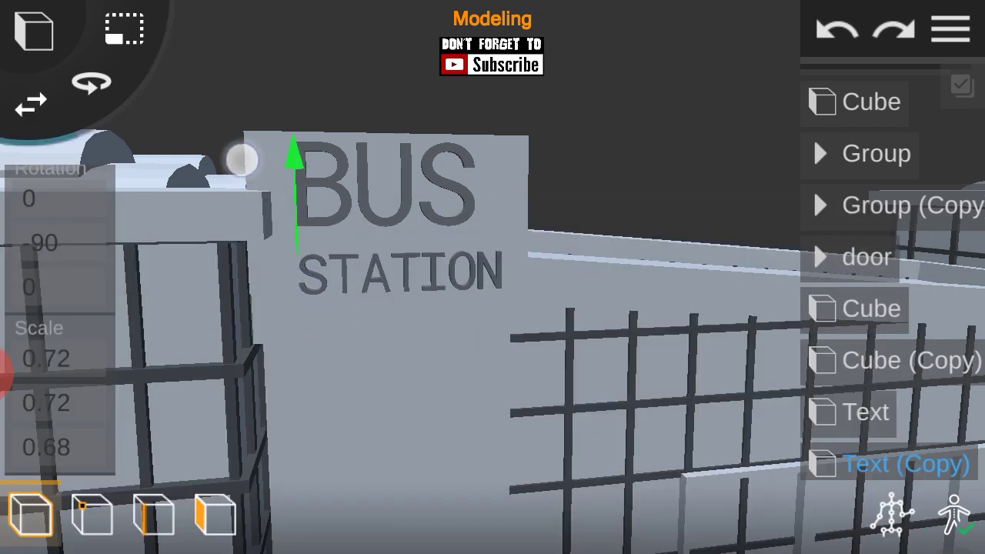
# Step: Save the project from the main menu
pyautogui.click(950, 29)
pyautogui.click(886, 255)
pyautogui.moveTo(708, 134)
pyautogui.mouseDown()
pyautogui.moveTo(642, 264)
pyautogui.moveTo(722, 335)
pyautogui.moveTo(605, 390)
pyautogui.mouseUp()
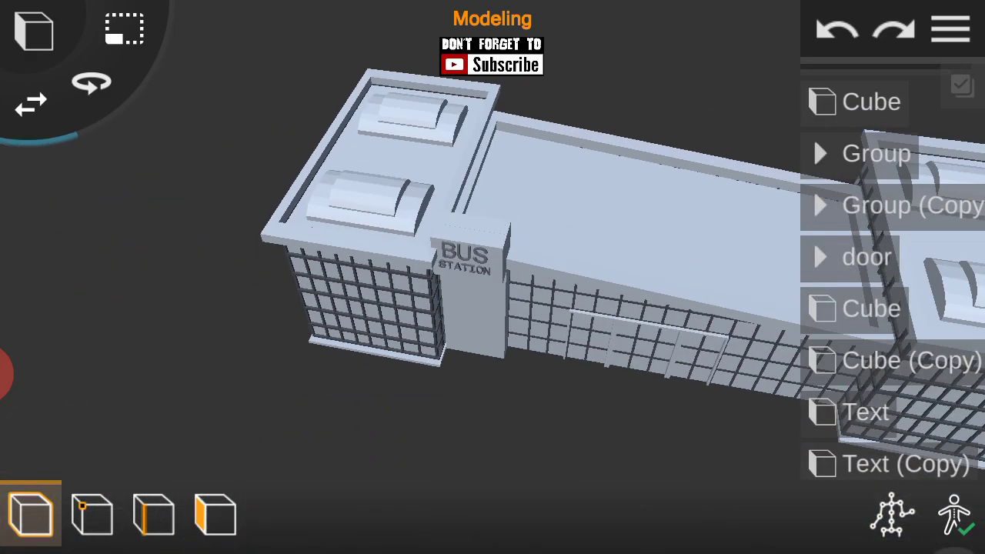
# Step: Move the sign block to X position 5.72
pyautogui.scroll(5, 472, 256)
pyautogui.scroll(3, 471, 256)
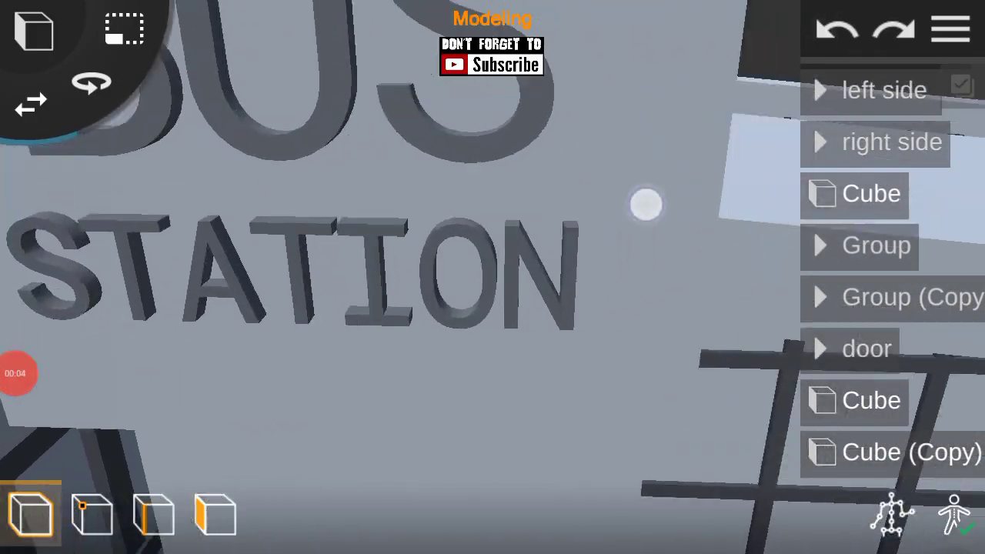
pyautogui.click(359, 312)
pyautogui.scroll(-5, 477, 331)
pyautogui.moveTo(590, 351)
pyautogui.mouseDown()
pyautogui.moveTo(701, 421)
pyautogui.moveTo(611, 235)
pyautogui.moveTo(703, 286)
pyautogui.moveTo(398, 377)
pyautogui.moveTo(406, 378)
pyautogui.mouseUp()
pyautogui.moveTo(48, 318); pyautogui.dragTo(49, 269)
pyautogui.moveTo(406, 377); pyautogui.dragTo(398, 363)
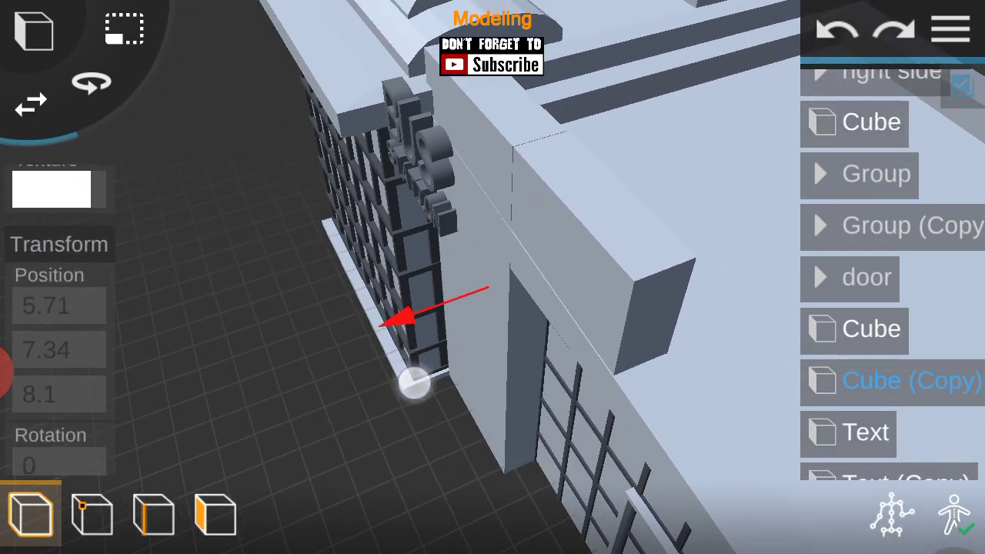
pyautogui.click(81, 310)
pyautogui.press('BackSpace')
pyautogui.write('2')
pyautogui.press('Return')
# Step: Select the STATION text and edit its X and Y scale values
pyautogui.moveTo(539, 385)
pyautogui.mouseDown()
pyautogui.moveTo(730, 407)
pyautogui.moveTo(731, 317)
pyautogui.moveTo(791, 222)
pyautogui.moveTo(754, 327)
pyautogui.moveTo(537, 331)
pyautogui.moveTo(538, 318)
pyautogui.mouseUp()
pyautogui.click(189, 293)
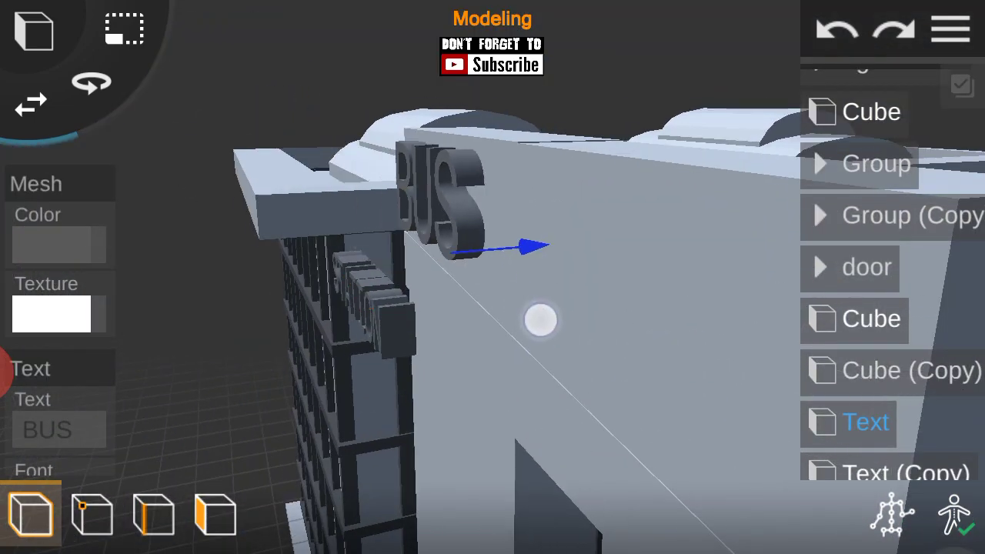
pyautogui.moveTo(213, 341); pyautogui.dragTo(691, 356)
pyautogui.click(900, 464)
pyautogui.moveTo(769, 398); pyautogui.dragTo(539, 385)
pyautogui.moveTo(30, 308); pyautogui.dragTo(31, 84)
pyautogui.click(866, 412)
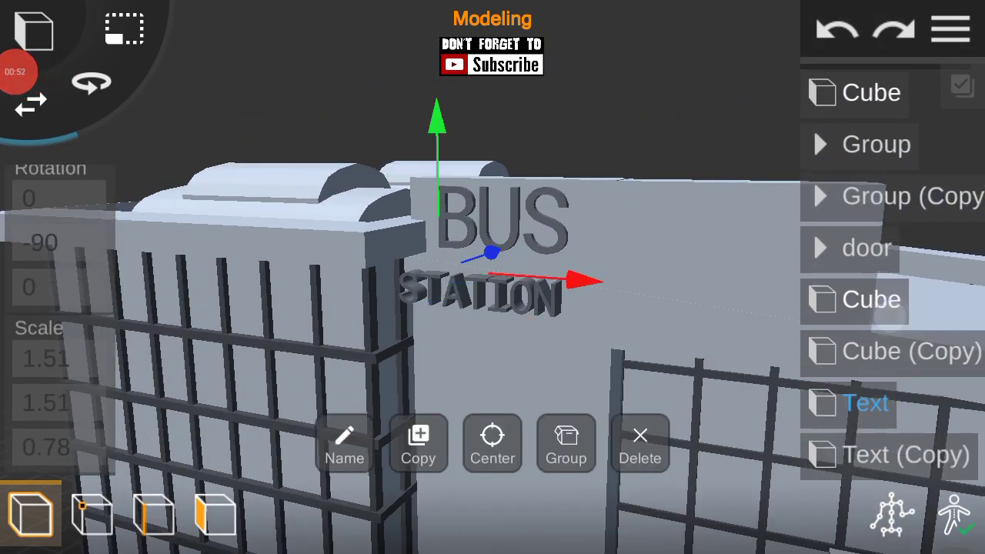
pyautogui.click(900, 464)
pyautogui.click(46, 339)
pyautogui.click(760, 526)
pyautogui.click(44, 403)
pyautogui.click(760, 526)
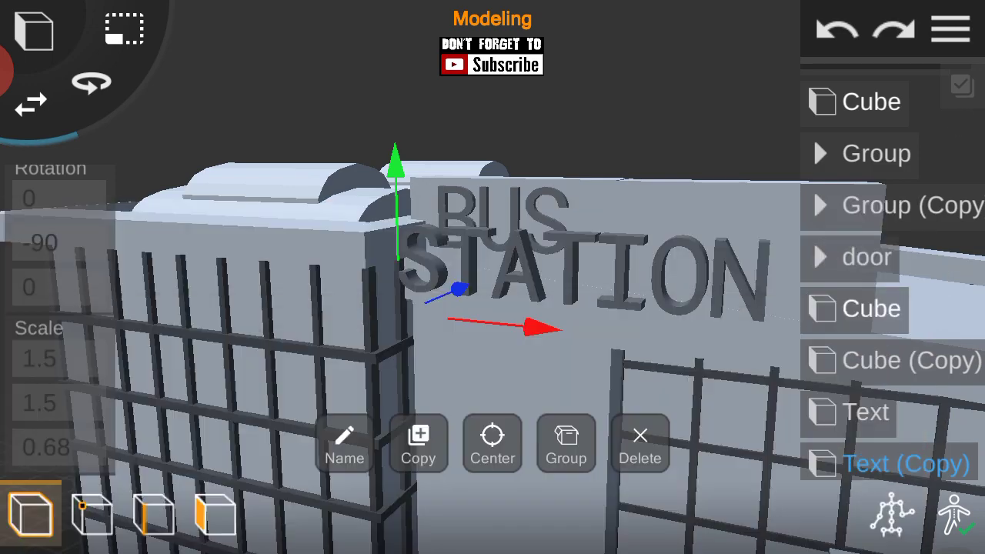
# Step: Try editing the STATION text's faces and dismiss the not-editable message
pyautogui.moveTo(761, 356); pyautogui.dragTo(600, 287)
pyautogui.moveTo(603, 327); pyautogui.dragTo(500, 292)
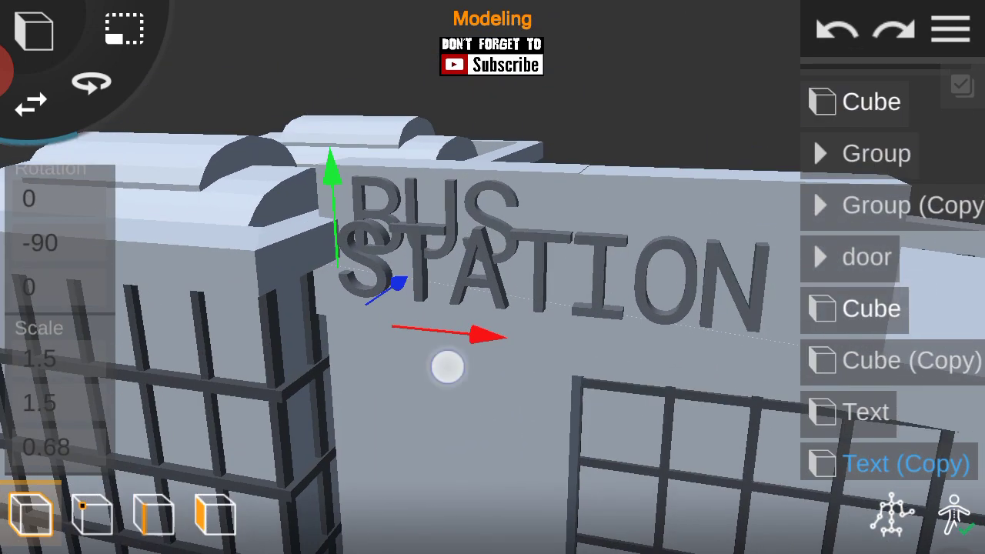
pyautogui.click(216, 514)
pyautogui.click(491, 329)
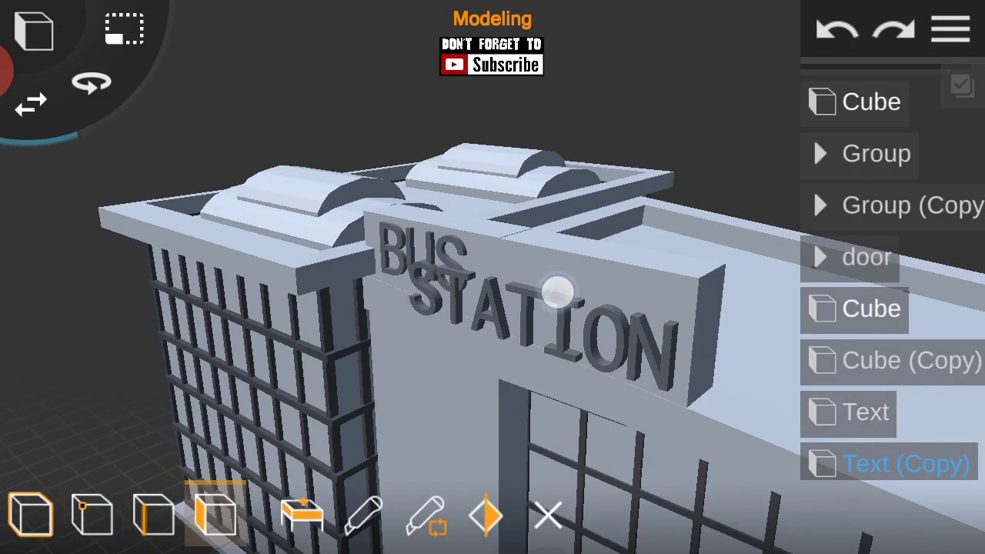
# Step: Reselect the STATION text near the sign block and start editing its Y scale
pyautogui.click(556, 288)
pyautogui.moveTo(765, 140)
pyautogui.mouseDown()
pyautogui.moveTo(714, 418)
pyautogui.moveTo(687, 188)
pyautogui.mouseUp()
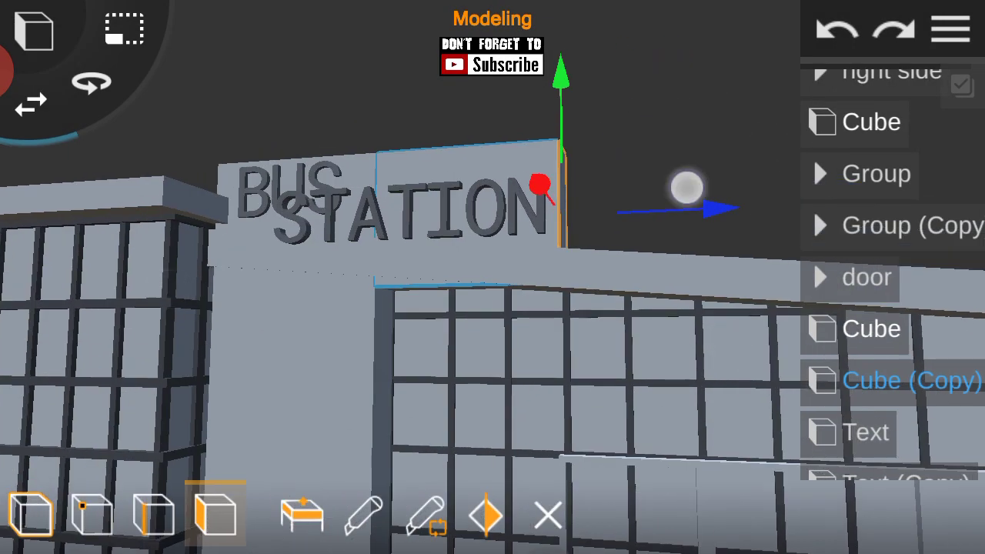
pyautogui.moveTo(781, 92)
pyautogui.mouseDown()
pyautogui.moveTo(759, 172)
pyautogui.moveTo(682, 352)
pyautogui.mouseUp()
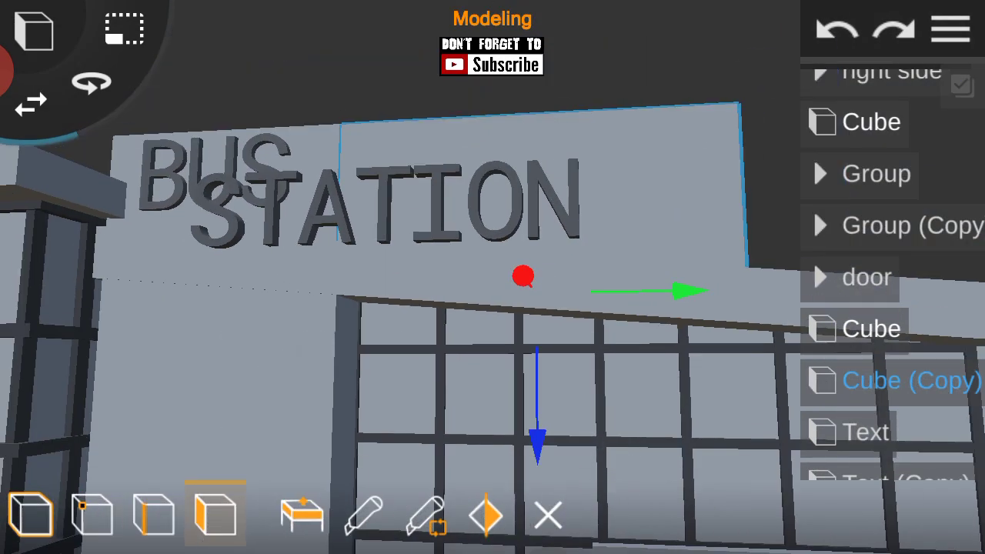
pyautogui.scroll(-5, 380, 283)
pyautogui.scroll(-3, 380, 284)
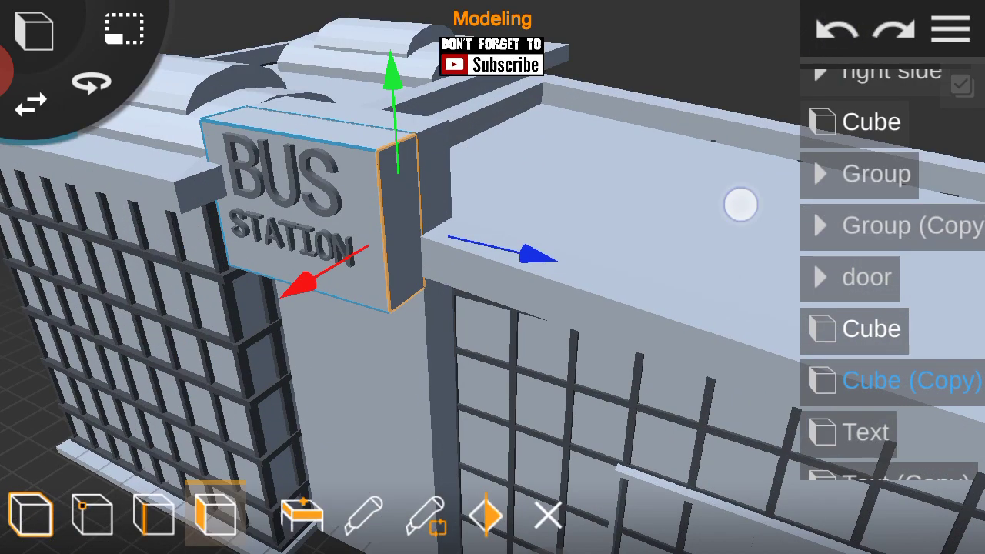
pyautogui.moveTo(706, 333); pyautogui.dragTo(658, 246)
pyautogui.click(539, 178)
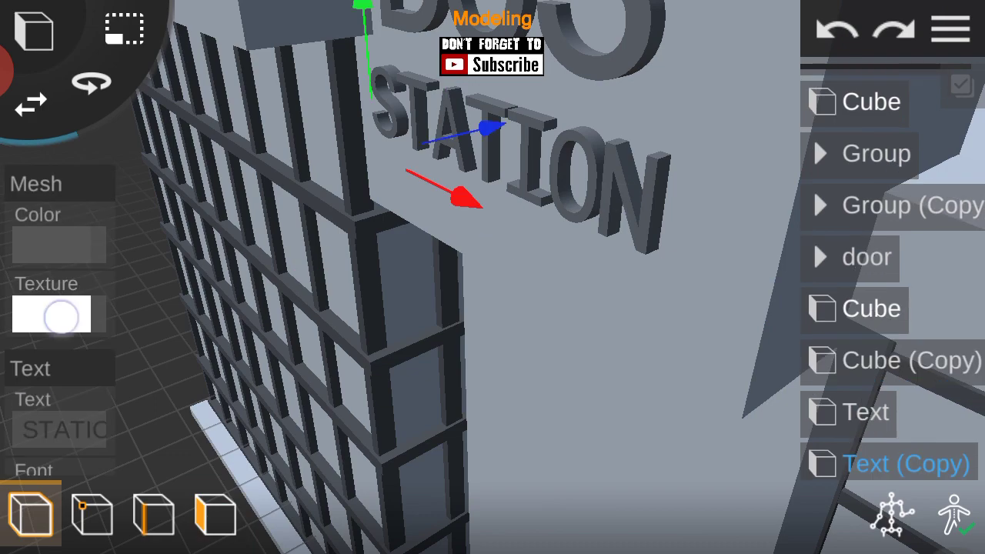
pyautogui.scroll(-3, 481, 316)
pyautogui.moveTo(609, 352)
pyautogui.mouseDown()
pyautogui.moveTo(580, 313)
pyautogui.moveTo(577, 243)
pyautogui.mouseUp()
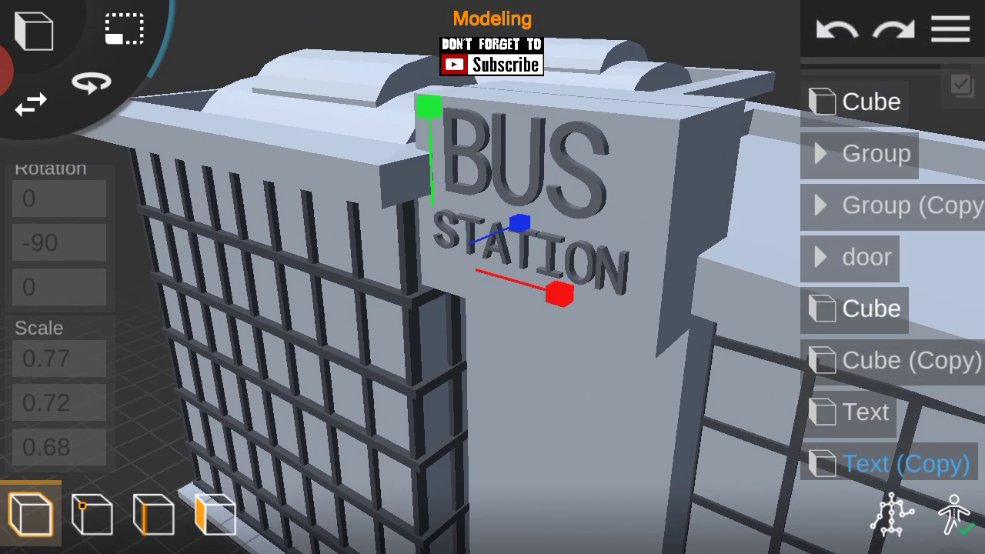
pyautogui.click(63, 402)
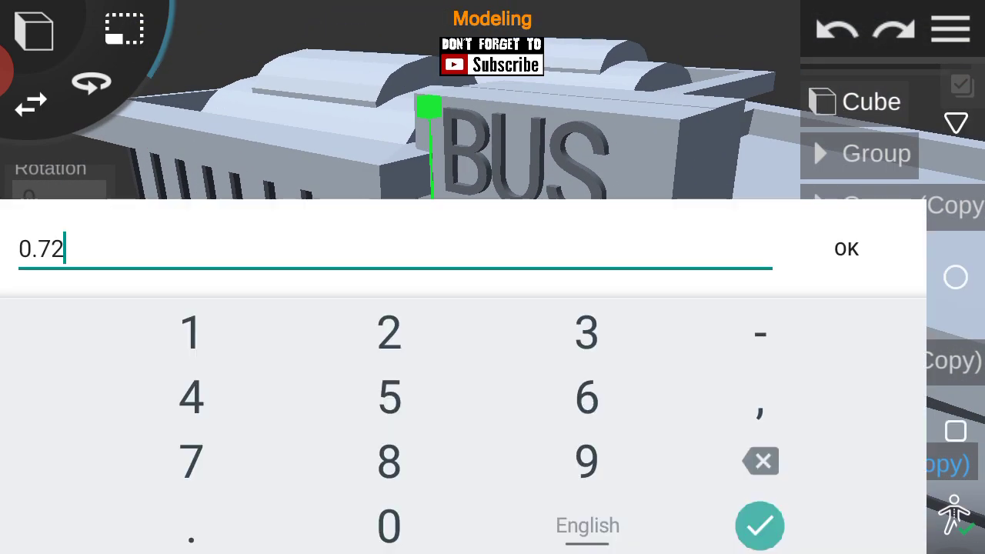
# Step: Adjust the STATION text's scale values to 0.77 and then 0.8
pyautogui.write('.77')
pyautogui.click(760, 526)
pyautogui.click(63, 398)
pyautogui.click(846, 248)
pyautogui.click(79, 354)
pyautogui.click(762, 461)
pyautogui.click(846, 247)
pyautogui.click(63, 357)
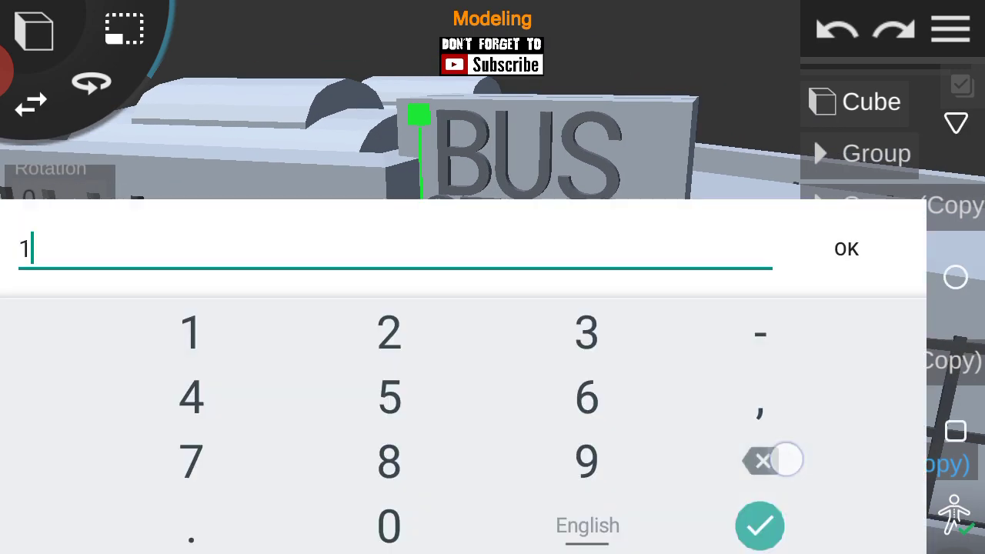
pyautogui.write('.8')
pyautogui.click(760, 526)
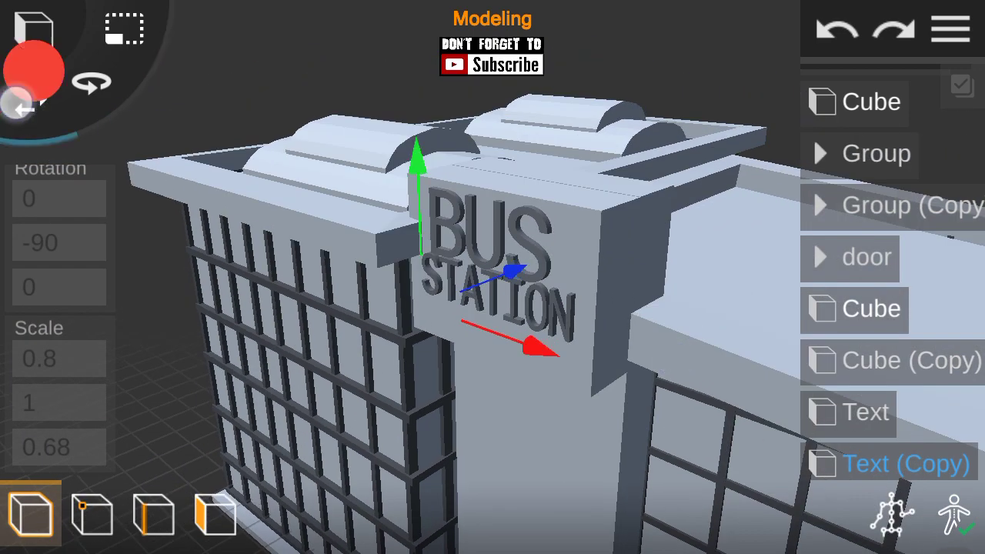
pyautogui.moveTo(695, 378); pyautogui.dragTo(229, 310)
# Step: Set the BUS text's width and height scale to 1.2
pyautogui.click(866, 412)
pyautogui.moveTo(59, 400); pyautogui.dragTo(58, 249)
pyautogui.click(59, 356)
pyautogui.press('BackSpace')
pyautogui.press('BackSpace')
pyautogui.write('2')
pyautogui.click(760, 526)
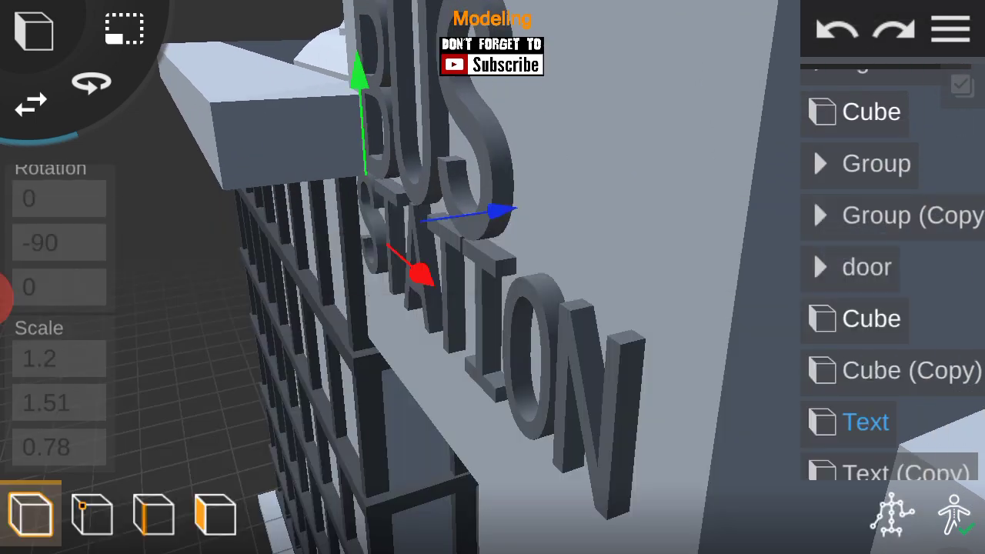
pyautogui.click(58, 403)
pyautogui.press('BackSpace')
pyautogui.press('BackSpace')
pyautogui.write('2')
pyautogui.click(818, 523)
# Step: Set the STATION text's width scale to 0.8 and confirm its height scale
pyautogui.moveTo(739, 380)
pyautogui.mouseDown()
pyautogui.moveTo(300, 180)
pyautogui.moveTo(276, 154)
pyautogui.mouseUp()
pyautogui.click(907, 473)
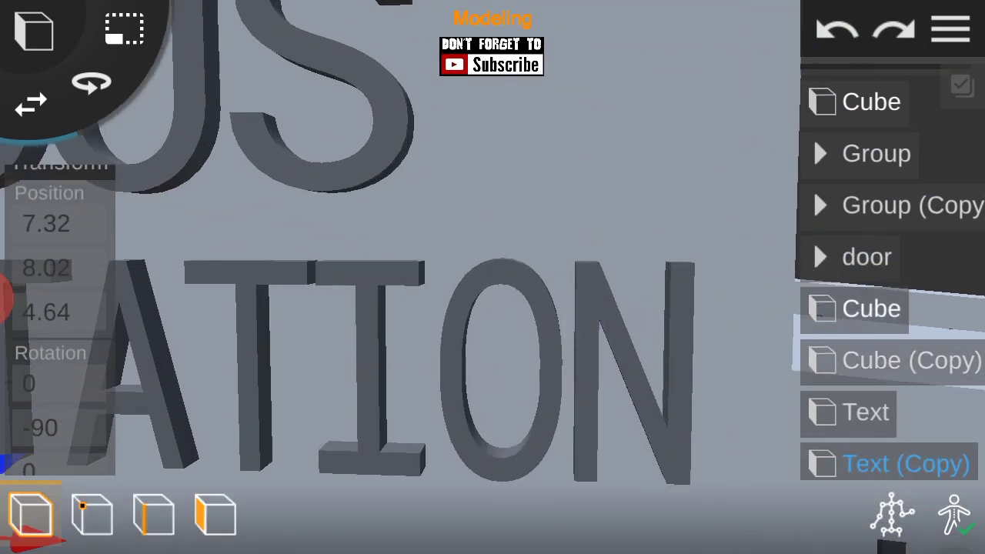
pyautogui.click(58, 358)
pyautogui.click(845, 249)
pyautogui.click(58, 403)
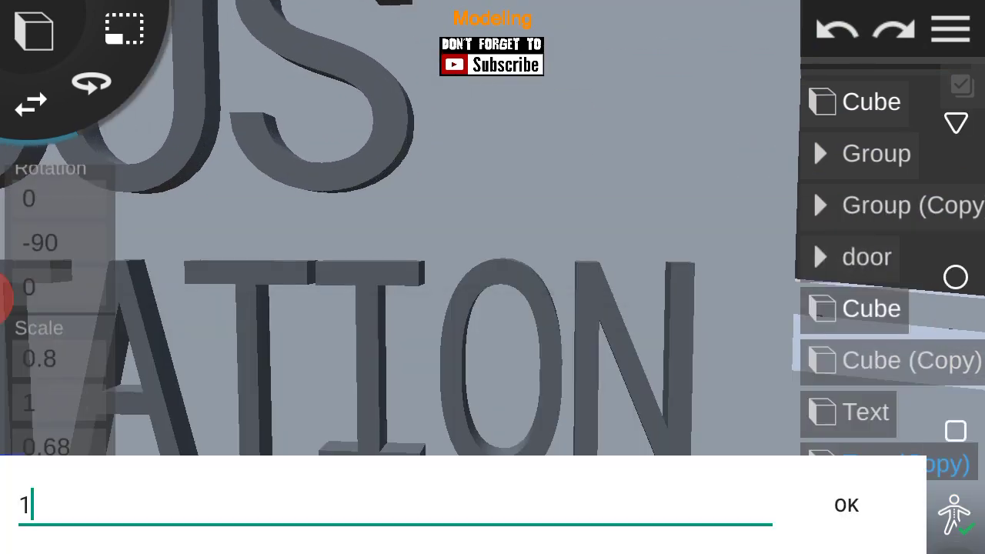
pyautogui.click(845, 248)
# Step: Inspect the finished BUS STATION sign from around the building, then open the main menu
pyautogui.moveTo(714, 344)
pyautogui.mouseDown()
pyautogui.moveTo(285, 250)
pyautogui.moveTo(253, 261)
pyautogui.moveTo(598, 480)
pyautogui.moveTo(94, 292)
pyautogui.mouseUp()
pyautogui.moveTo(242, 262)
pyautogui.mouseDown()
pyautogui.moveTo(750, 358)
pyautogui.moveTo(577, 387)
pyautogui.moveTo(462, 308)
pyautogui.moveTo(643, 317)
pyautogui.mouseUp()
pyautogui.click(215, 515)
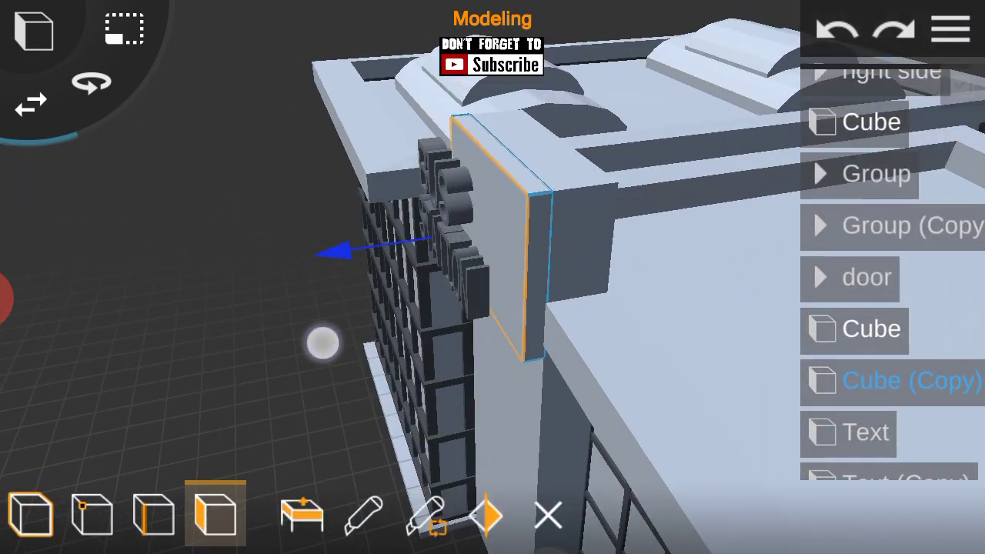
pyautogui.click(873, 415)
pyautogui.moveTo(492, 308); pyautogui.dragTo(322, 370)
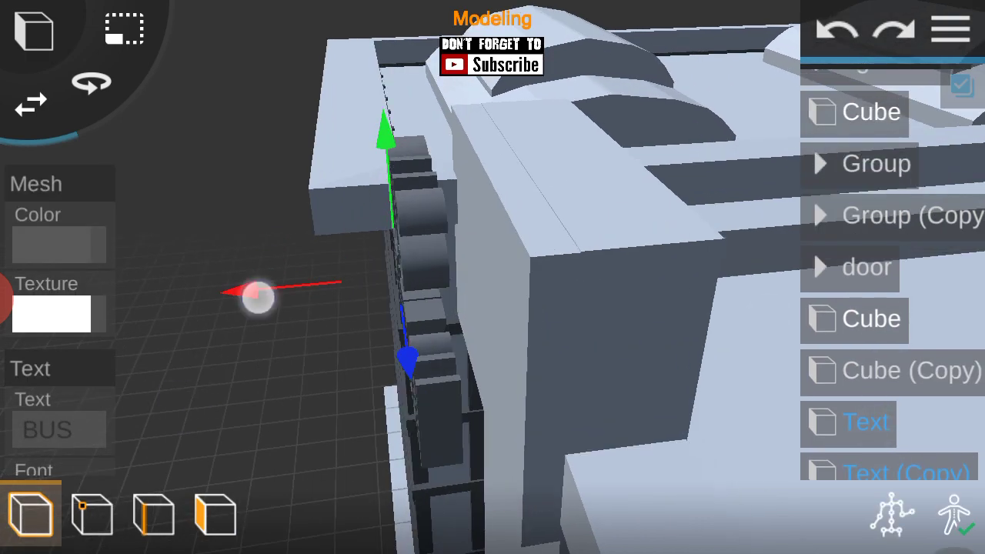
pyautogui.moveTo(462, 307); pyautogui.dragTo(660, 286)
pyautogui.click(951, 29)
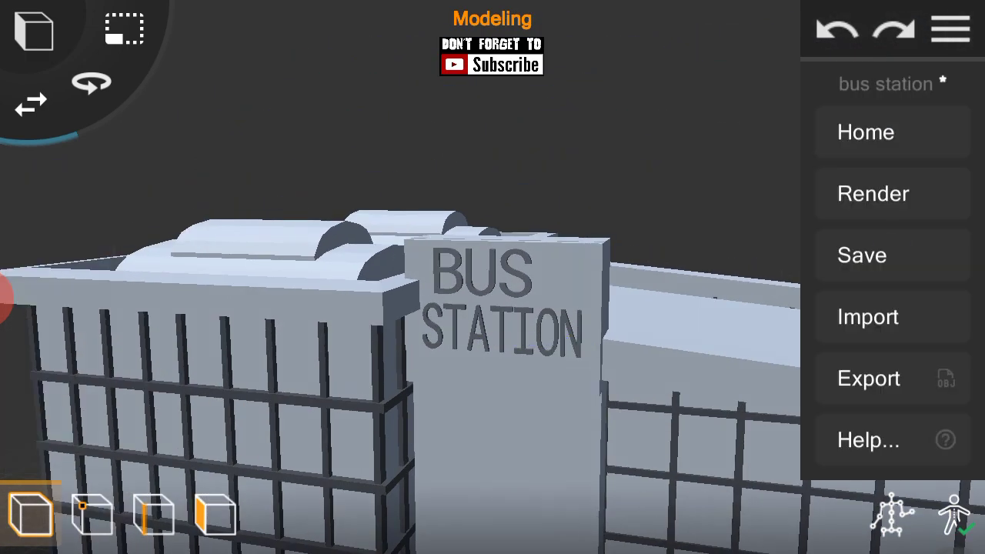
# Step: Group all the building's objects and name the group 'bus station'
pyautogui.click(853, 314)
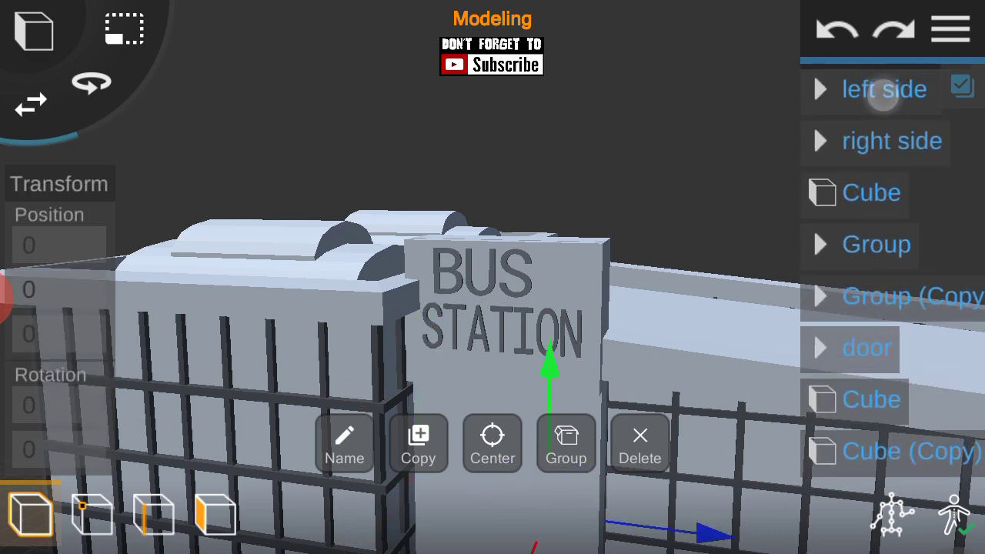
pyautogui.click(566, 443)
pyautogui.click(951, 29)
pyautogui.click(952, 29)
pyautogui.click(877, 90)
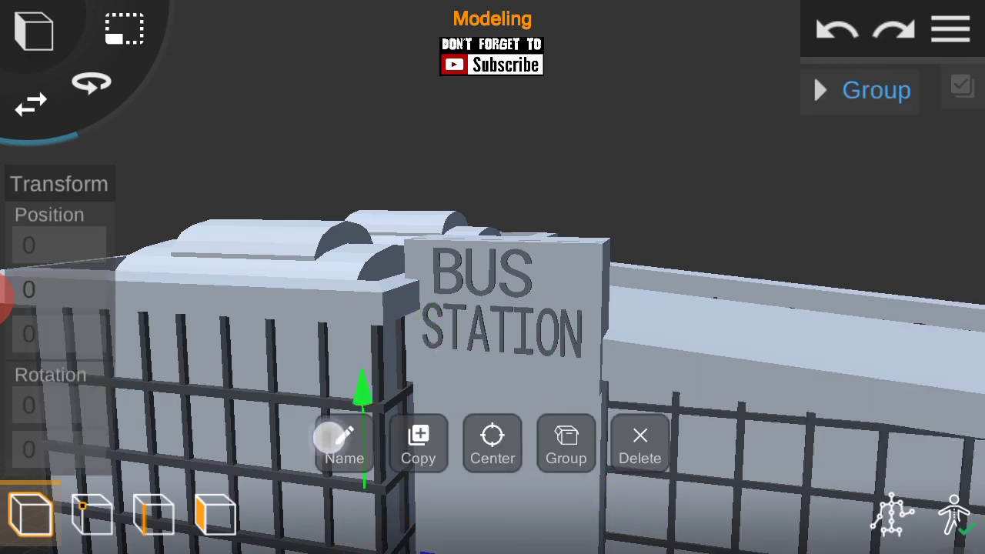
pyautogui.click(344, 439)
pyautogui.write('bus station')
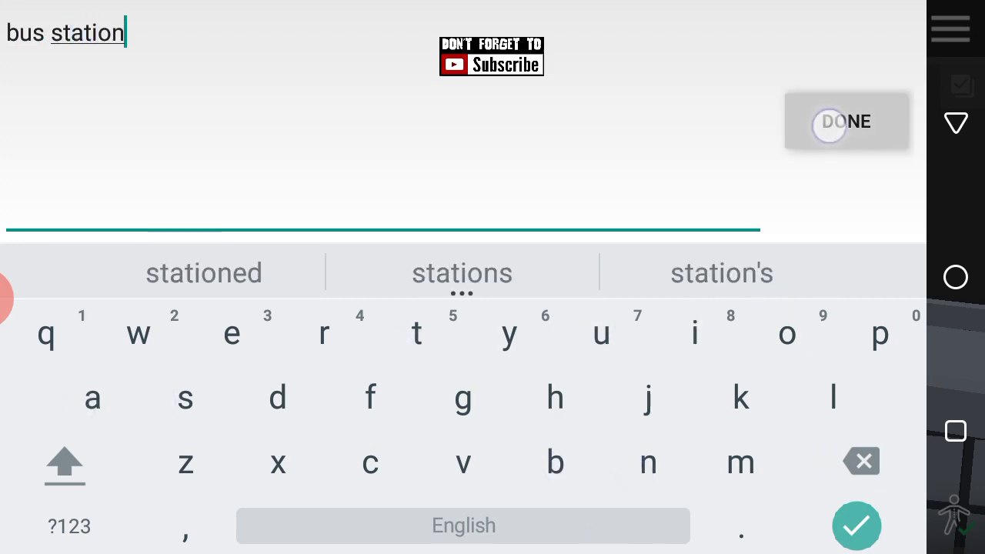
pyautogui.click(829, 125)
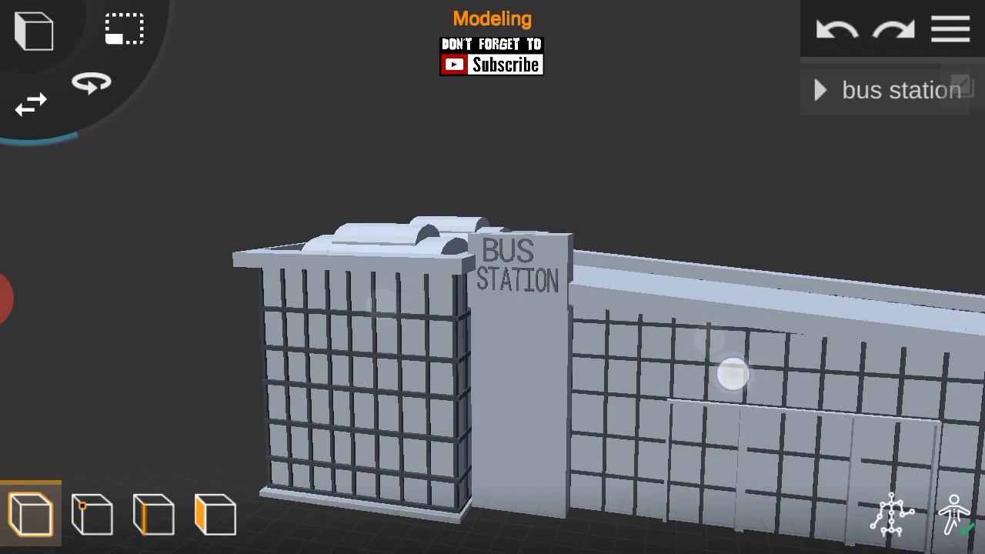
# Step: Select the left side block, open and close its colour picker, and undo the change
pyautogui.scroll(-3, 545, 319)
pyautogui.scroll(5, 485, 312)
pyautogui.click(346, 346)
pyautogui.click(51, 245)
pyautogui.click(568, 382)
pyautogui.click(837, 29)
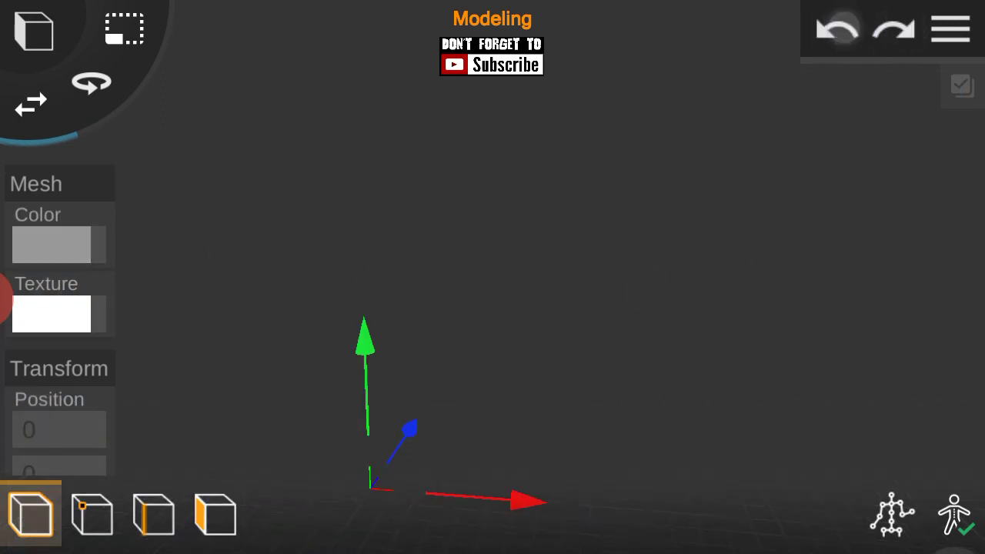
# Step: Return to the projects screen and reopen the bus station project
pyautogui.click(898, 129)
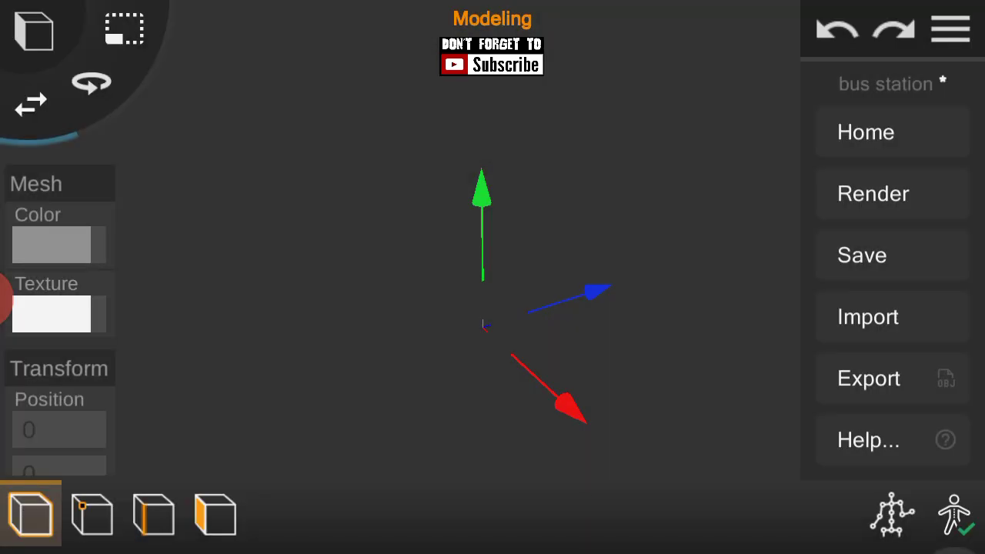
pyautogui.scroll(-10, 493, 308)
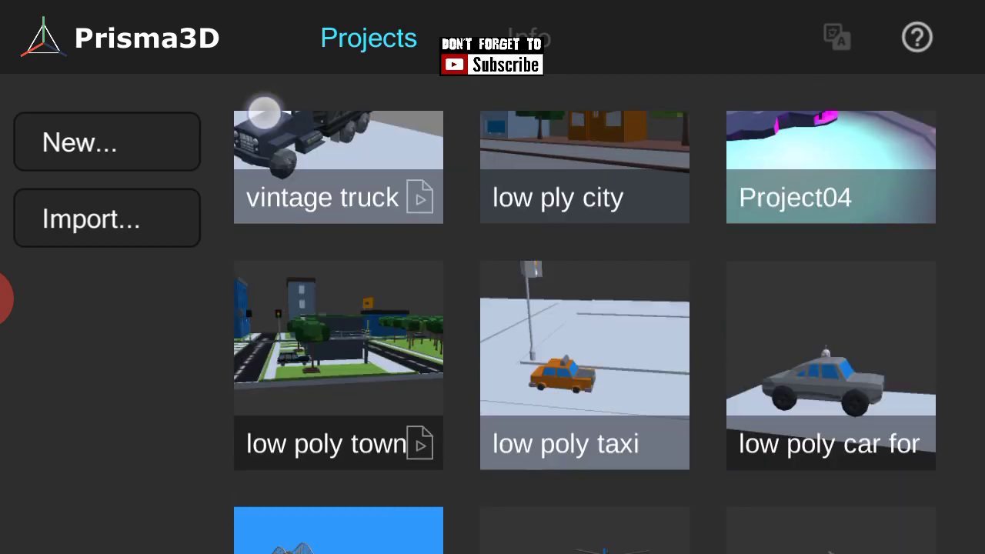
pyautogui.click(587, 394)
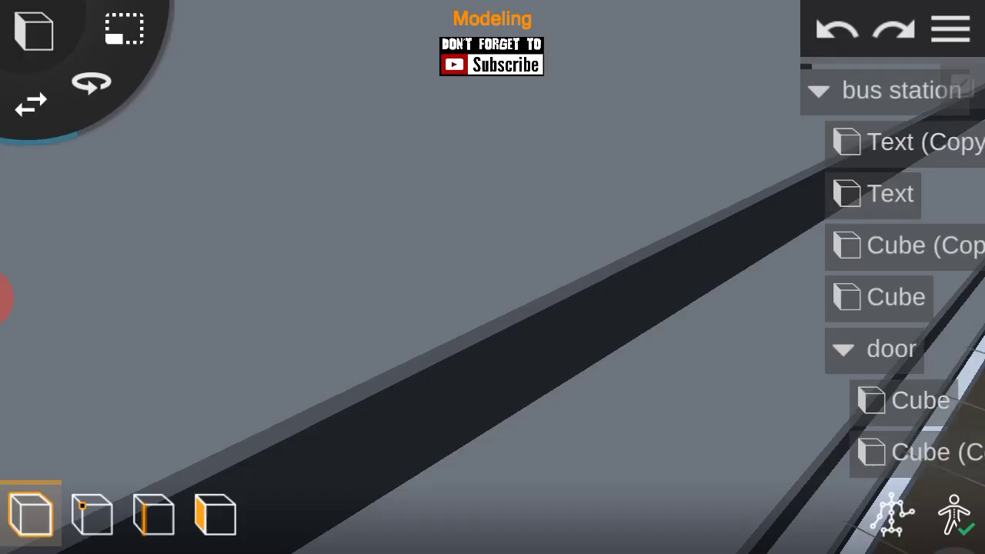
pyautogui.scroll(-5, 490, 314)
# Step: Apply the cream image as the left block's texture
pyautogui.click(951, 29)
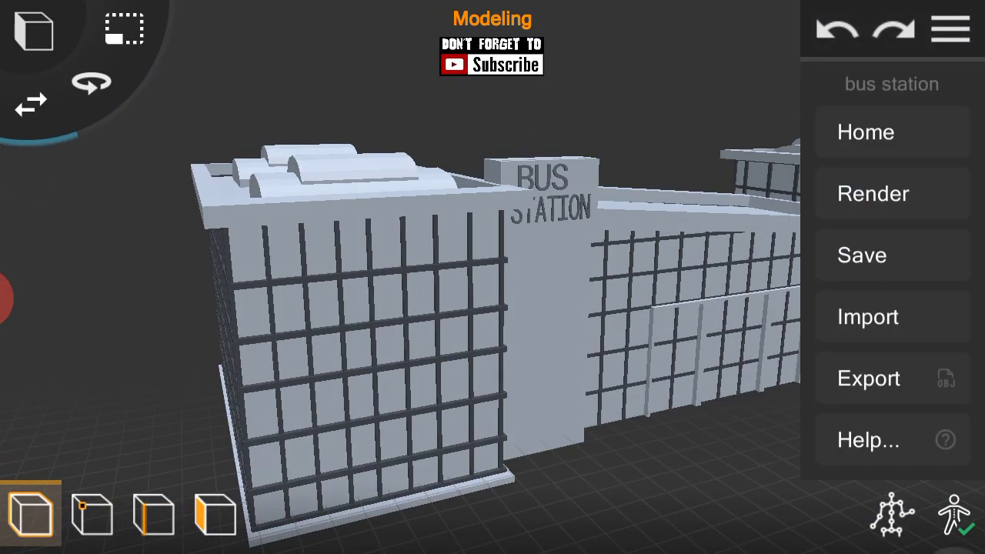
pyautogui.scroll(5, 477, 321)
pyautogui.click(297, 407)
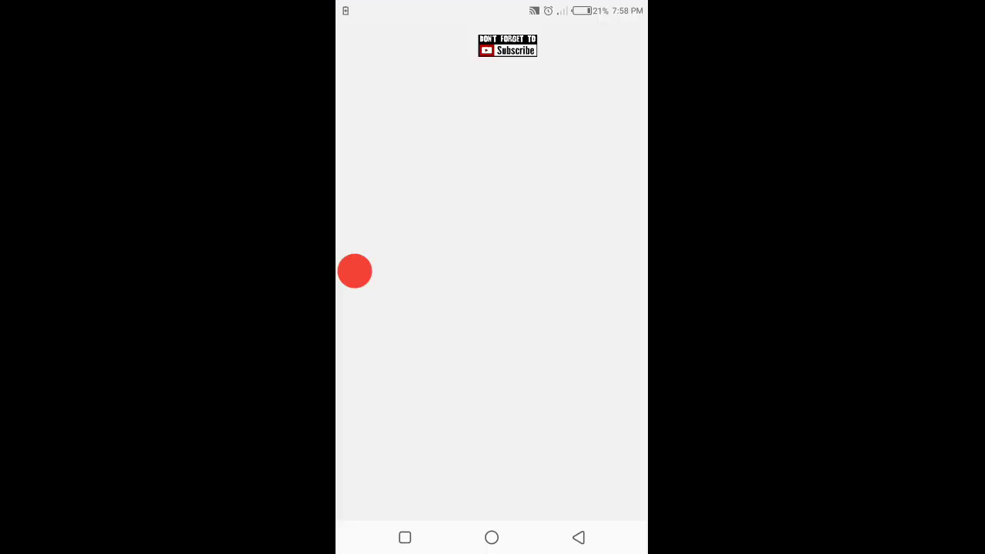
pyautogui.scroll(-10, 493, 308)
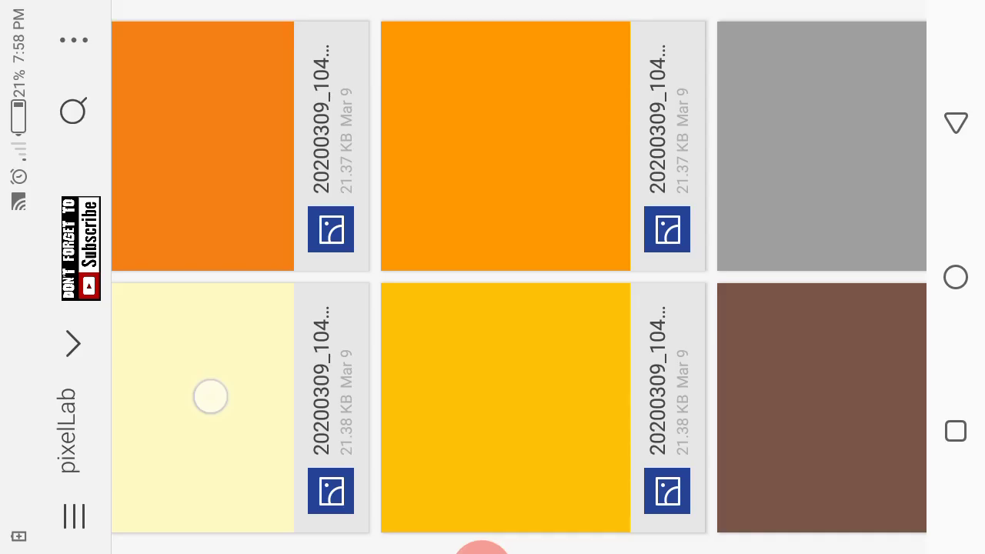
pyautogui.click(210, 397)
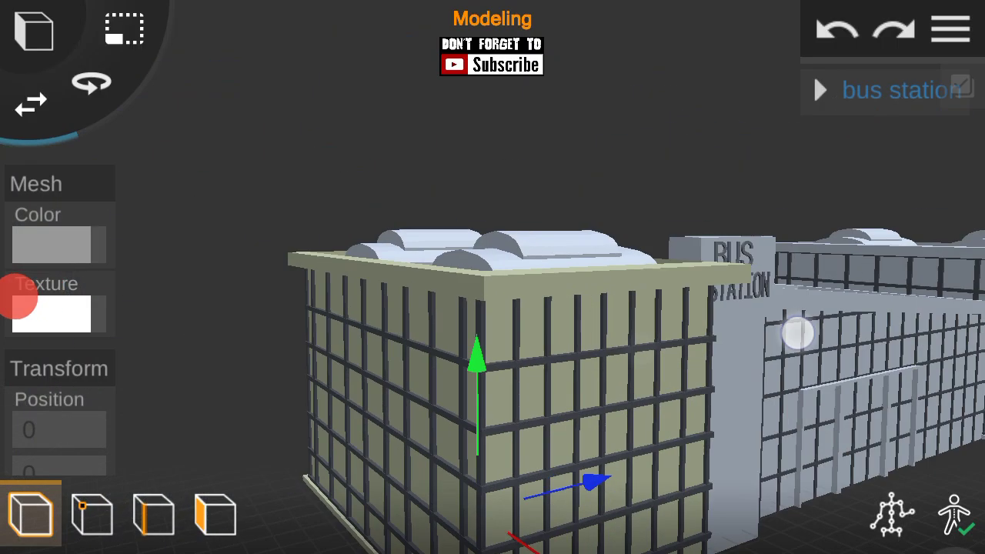
# Step: Apply the white image from the texture gallery and confirm its colour
pyautogui.click(81, 307)
pyautogui.scroll(-8, 344, 271)
pyautogui.scroll(-5, 446, 231)
pyautogui.click(431, 185)
pyautogui.click(25, 295)
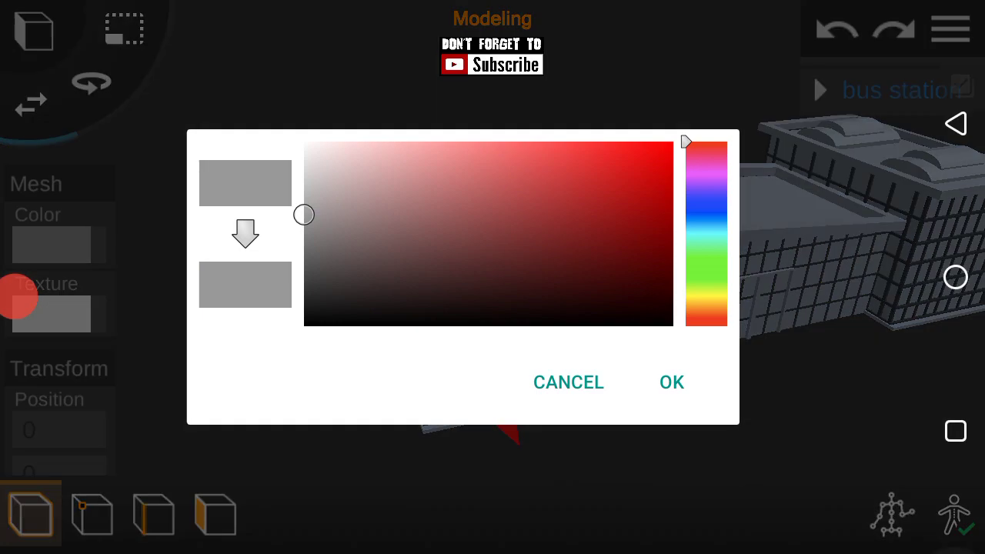
pyautogui.click(667, 357)
# Step: Check the texture colour up close on the building, then bring up the main menu
pyautogui.moveTo(492, 307); pyautogui.dragTo(585, 308)
pyautogui.scroll(5, 485, 293)
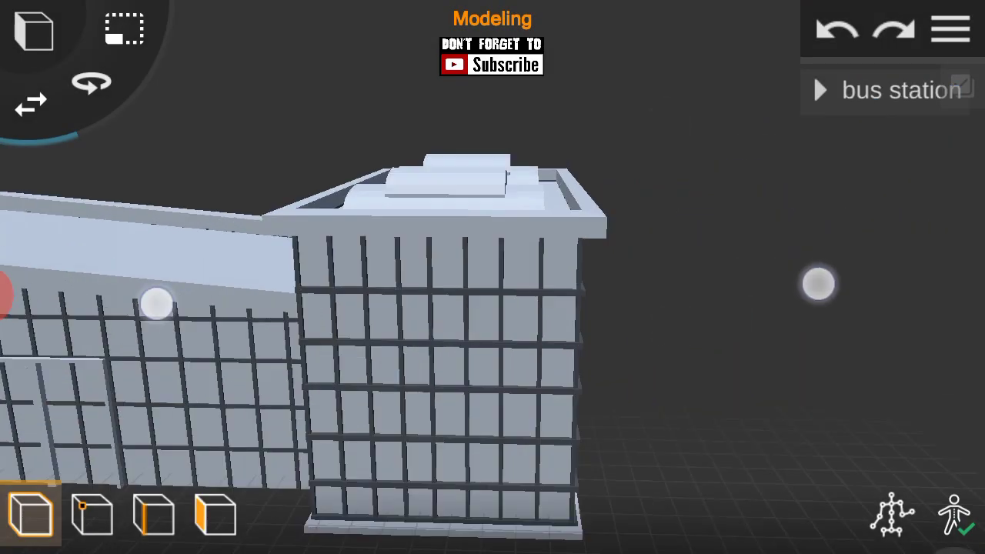
pyautogui.click(50, 244)
pyautogui.click(670, 382)
pyautogui.scroll(-5, 493, 308)
pyautogui.click(951, 29)
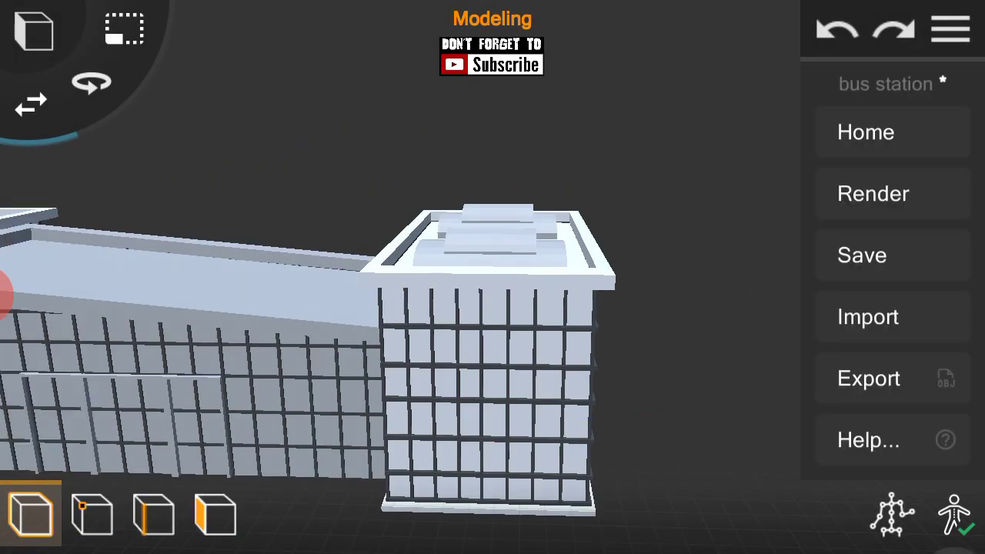
# Step: Select the left side block and review its mesh colour with the whole station in view
pyautogui.scroll(5, 492, 297)
pyautogui.moveTo(809, 290)
pyautogui.mouseDown()
pyautogui.moveTo(705, 292)
pyautogui.moveTo(577, 248)
pyautogui.mouseUp()
pyautogui.click(576, 249)
pyautogui.click(85, 240)
pyautogui.click(688, 383)
pyautogui.moveTo(660, 384); pyautogui.dragTo(395, 424)
pyautogui.click(51, 244)
pyautogui.click(671, 382)
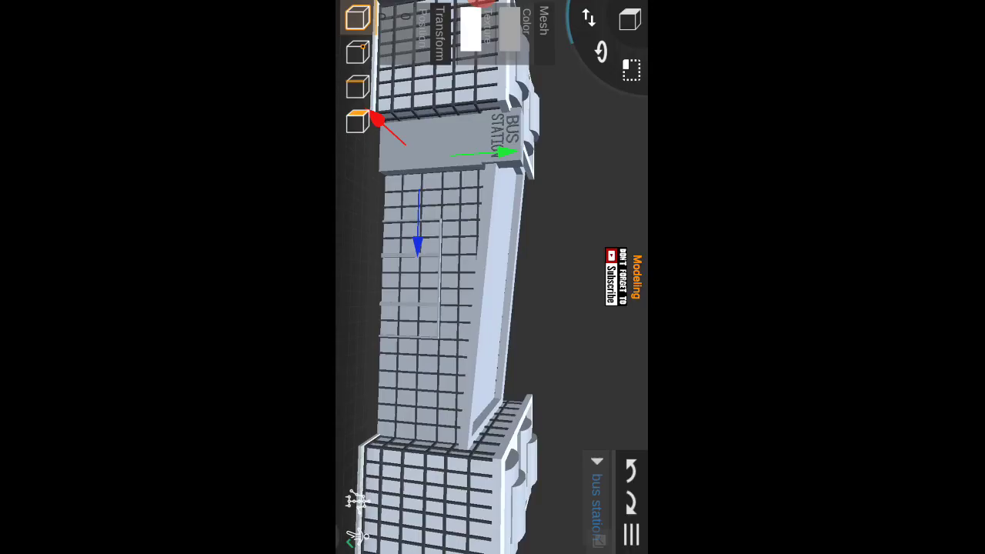
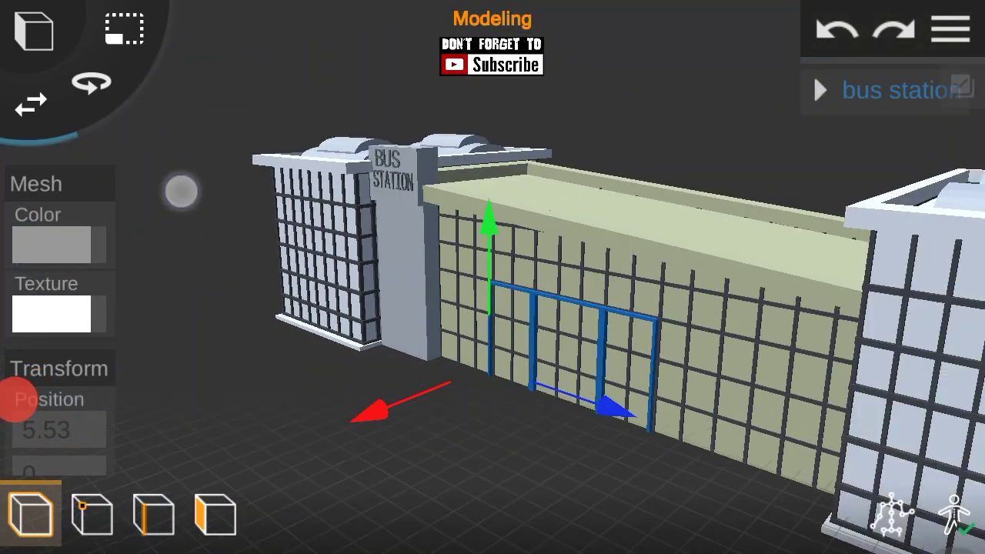
# Step: Add a new cube and slide it along the wall beside the blue door frame
pyautogui.click(951, 29)
pyautogui.click(893, 257)
pyautogui.click(34, 30)
pyautogui.click(531, 346)
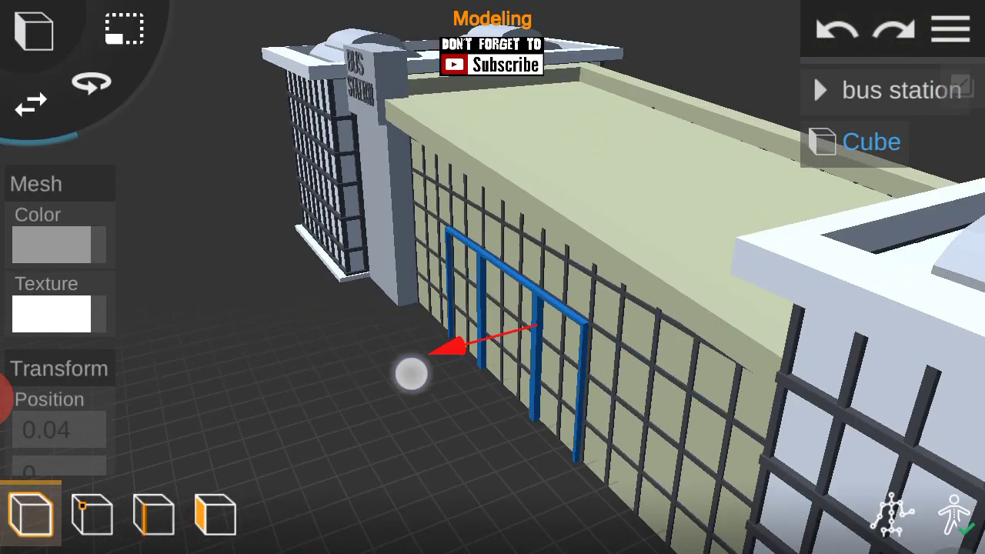
pyautogui.moveTo(857, 213); pyautogui.dragTo(835, 237)
pyautogui.moveTo(135, 274); pyautogui.dragTo(288, 440)
pyautogui.moveTo(184, 262); pyautogui.dragTo(323, 396)
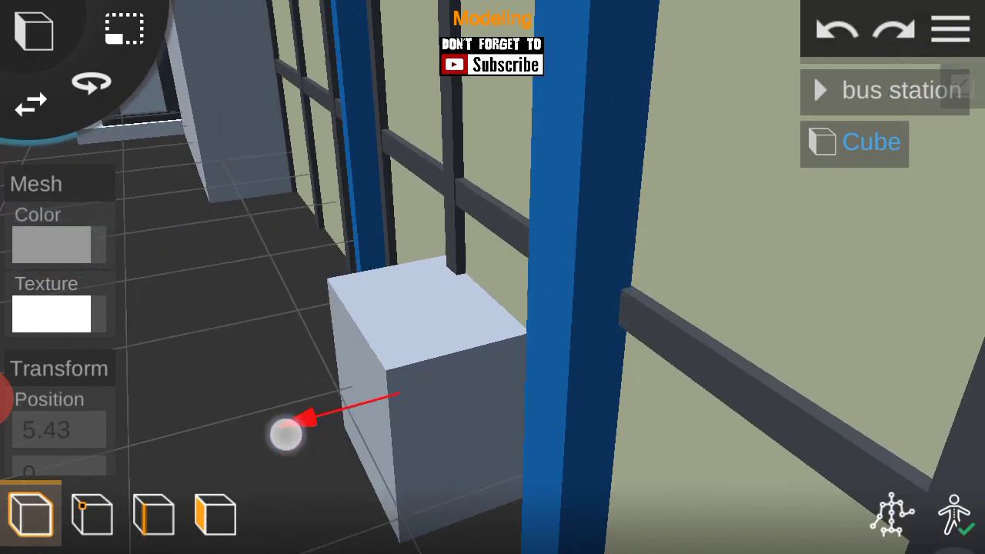
# Step: In face mode, thin the cube into a flat door panel and view it head-on
pyautogui.click(215, 514)
pyautogui.moveTo(823, 295)
pyautogui.mouseDown()
pyautogui.moveTo(754, 295)
pyautogui.moveTo(886, 278)
pyautogui.mouseUp()
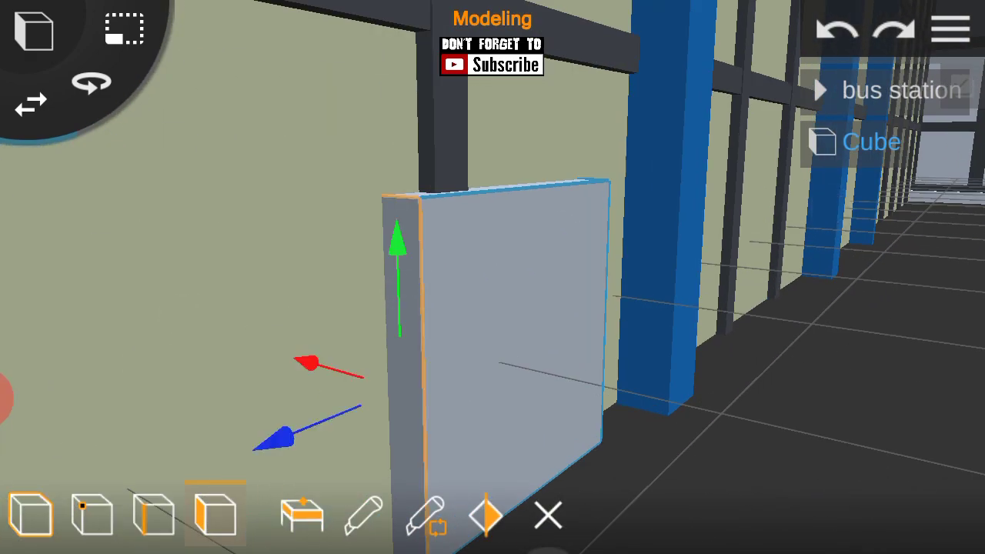
pyautogui.moveTo(461, 346); pyautogui.dragTo(226, 350)
pyautogui.moveTo(63, 425)
pyautogui.mouseDown()
pyautogui.moveTo(633, 421)
pyautogui.moveTo(715, 193)
pyautogui.moveTo(704, 368)
pyautogui.moveTo(638, 57)
pyautogui.moveTo(605, 308)
pyautogui.moveTo(633, 336)
pyautogui.moveTo(754, 382)
pyautogui.moveTo(739, 343)
pyautogui.moveTo(888, 330)
pyautogui.moveTo(828, 389)
pyautogui.mouseUp()
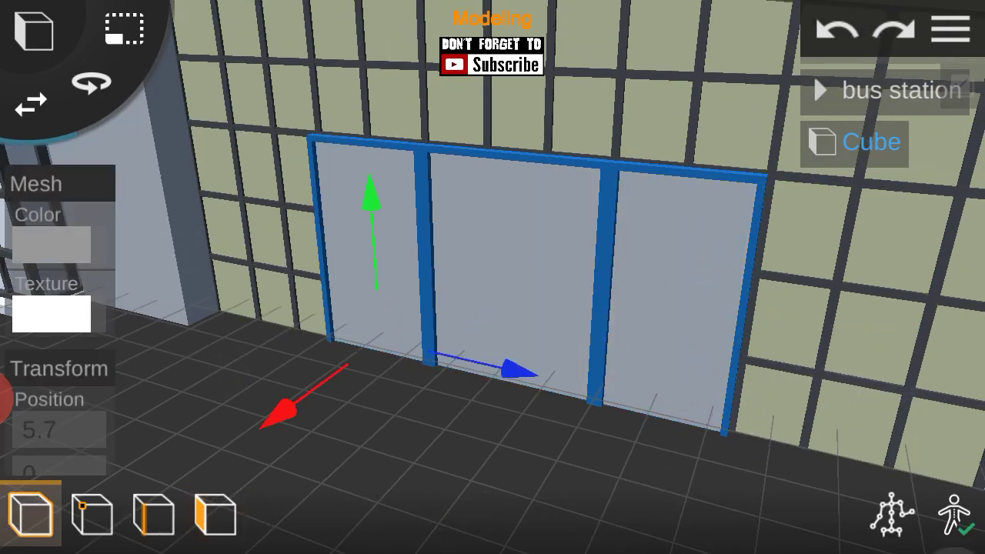
# Step: Check the reference image in the gallery, then zoom back in on the blue door
pyautogui.click(70, 308)
pyautogui.scroll(-5, 457, 208)
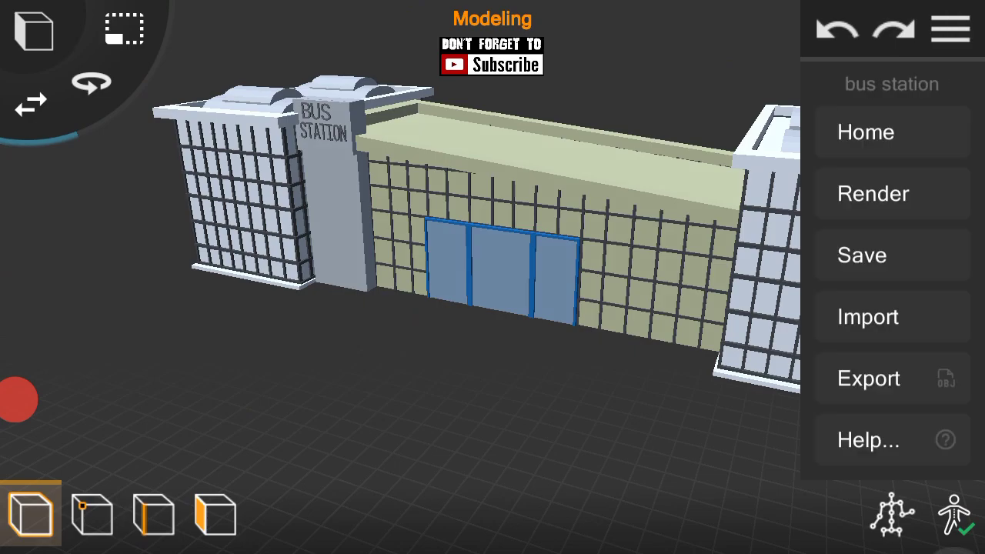
pyautogui.moveTo(739, 362)
pyautogui.mouseDown()
pyautogui.moveTo(728, 378)
pyautogui.moveTo(712, 346)
pyautogui.moveTo(821, 323)
pyautogui.moveTo(820, 254)
pyautogui.mouseUp()
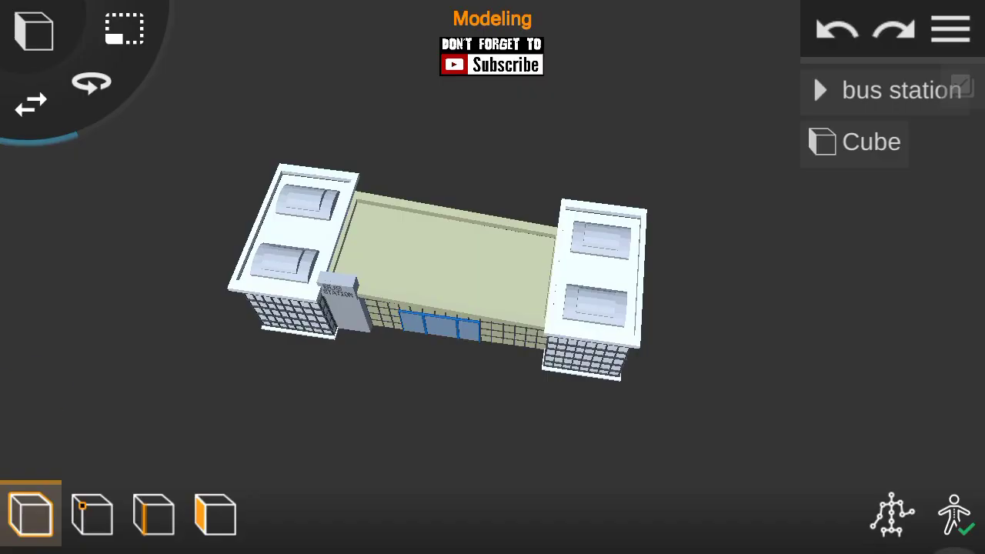
pyautogui.moveTo(869, 319); pyautogui.dragTo(785, 378)
# Step: Select the door panel and slide it along the wall in a front view
pyautogui.click(682, 341)
pyautogui.moveTo(682, 341); pyautogui.dragTo(752, 335)
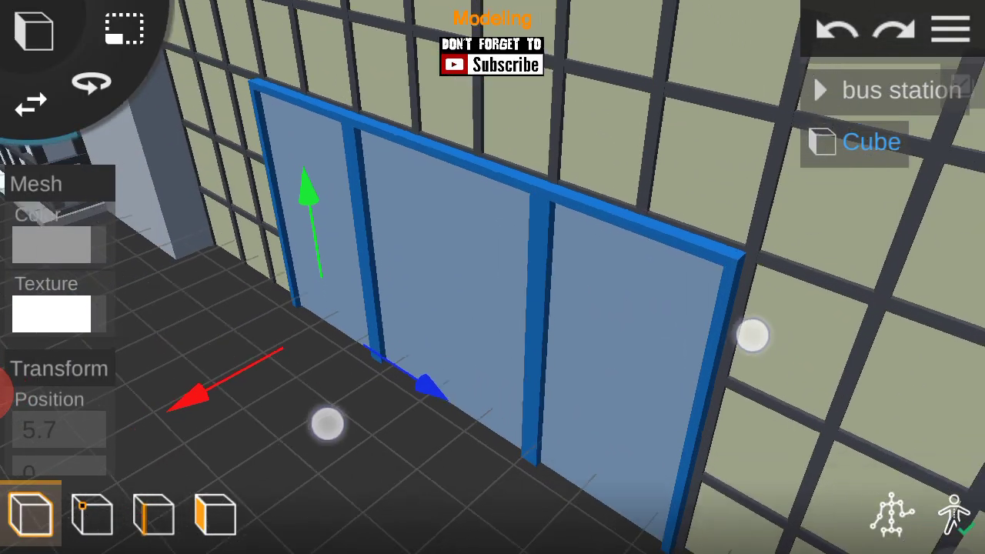
pyautogui.moveTo(327, 423); pyautogui.dragTo(236, 383)
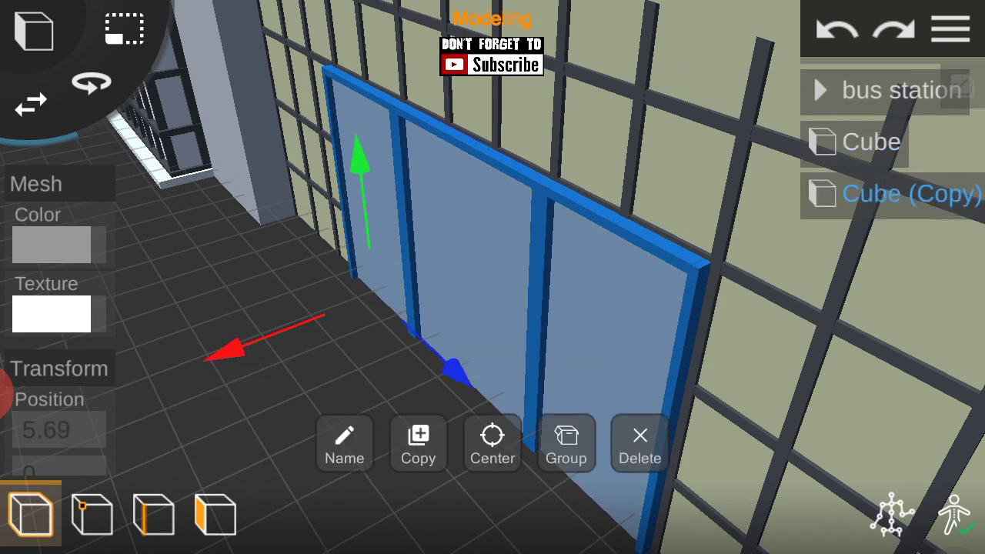
pyautogui.moveTo(585, 323); pyautogui.dragTo(431, 331)
pyautogui.moveTo(359, 161); pyautogui.dragTo(246, 325)
# Step: Enlarge the copy into a wide glass pane and check it behind the wall's grid
pyautogui.moveTo(266, 422)
pyautogui.mouseDown()
pyautogui.moveTo(281, 430)
pyautogui.moveTo(583, 348)
pyautogui.moveTo(816, 413)
pyautogui.moveTo(560, 357)
pyautogui.mouseUp()
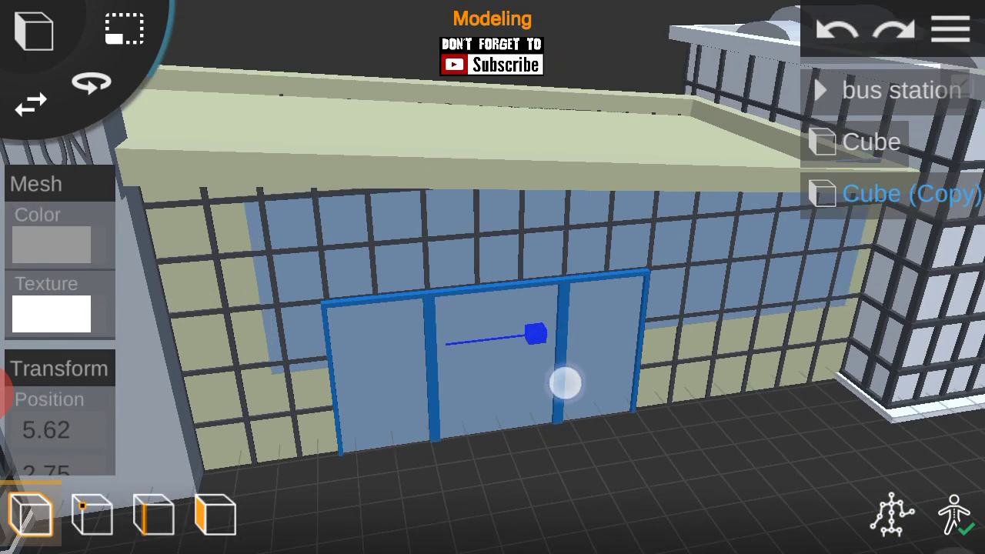
pyautogui.moveTo(431, 231); pyautogui.dragTo(344, 194)
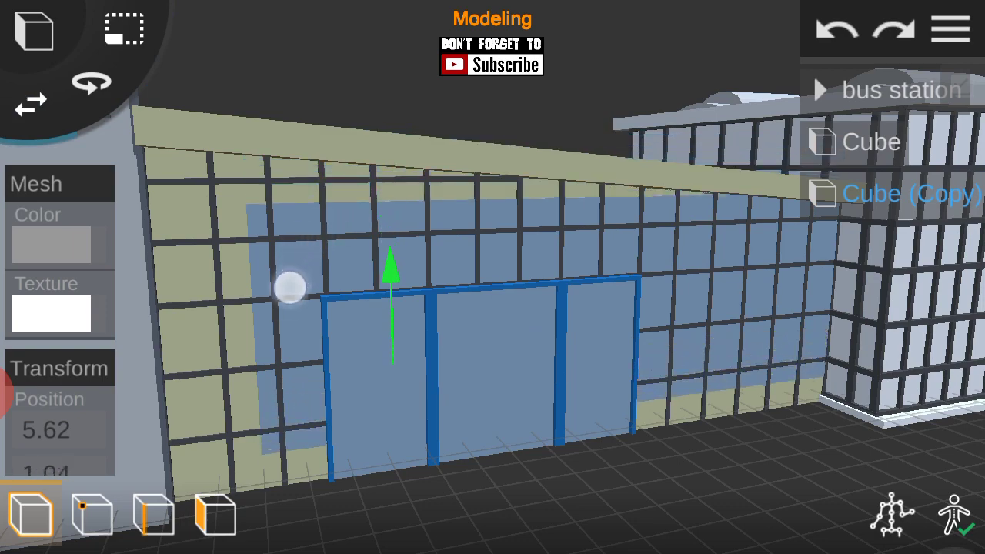
pyautogui.moveTo(493, 323); pyautogui.dragTo(369, 277)
pyautogui.moveTo(539, 346)
pyautogui.mouseDown()
pyautogui.moveTo(728, 343)
pyautogui.moveTo(752, 353)
pyautogui.moveTo(605, 407)
pyautogui.moveTo(106, 341)
pyautogui.moveTo(151, 336)
pyautogui.mouseUp()
pyautogui.moveTo(192, 369)
pyautogui.mouseDown()
pyautogui.moveTo(193, 380)
pyautogui.moveTo(90, 255)
pyautogui.moveTo(244, 269)
pyautogui.moveTo(230, 339)
pyautogui.mouseUp()
pyautogui.click(121, 36)
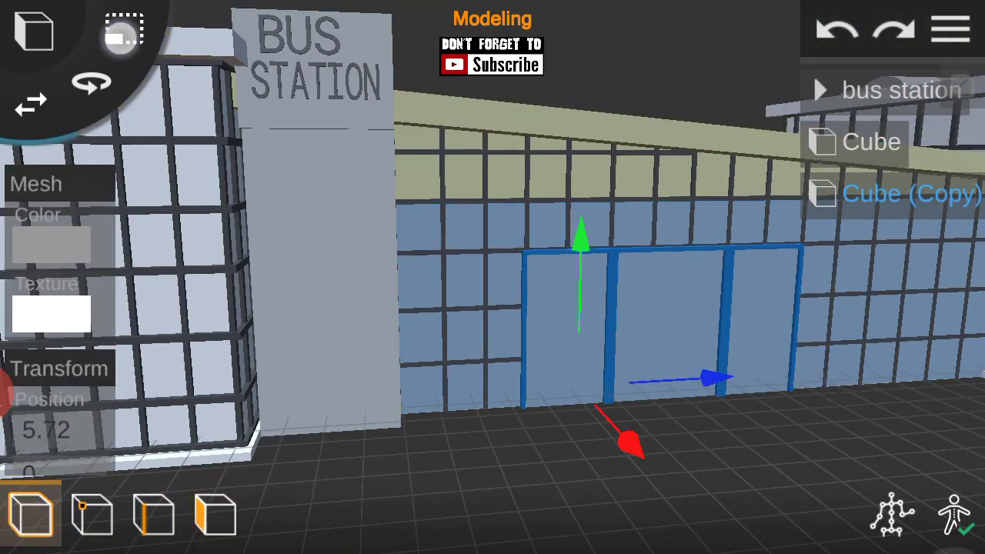
# Step: Switch to face editing and frame the window grid and whole station front
pyautogui.moveTo(770, 362)
pyautogui.mouseDown()
pyautogui.moveTo(895, 315)
pyautogui.moveTo(611, 152)
pyautogui.mouseUp()
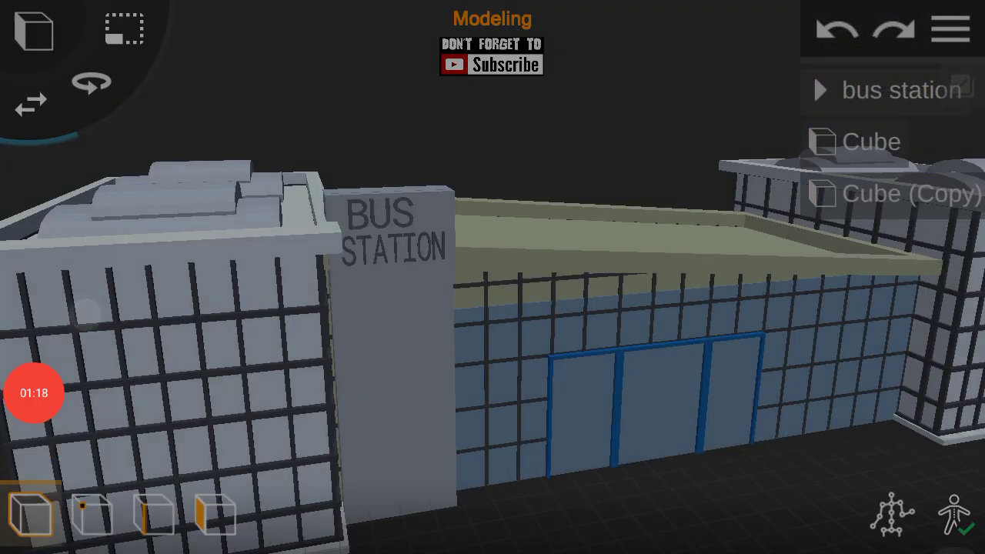
pyautogui.moveTo(803, 406); pyautogui.dragTo(658, 325)
pyautogui.click(216, 514)
pyautogui.moveTo(205, 411)
pyautogui.mouseDown()
pyautogui.moveTo(161, 314)
pyautogui.moveTo(328, 304)
pyautogui.moveTo(242, 294)
pyautogui.mouseUp()
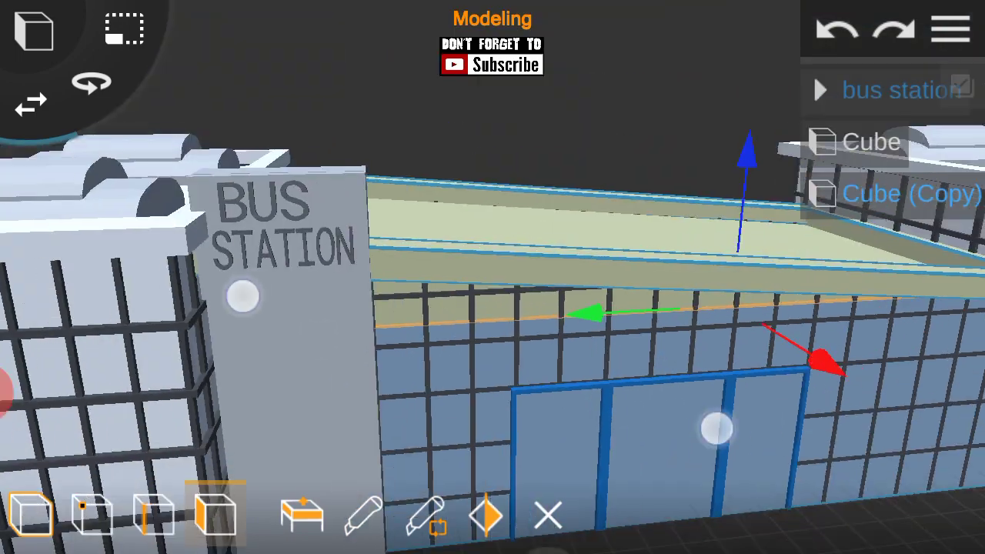
pyautogui.moveTo(715, 426); pyautogui.dragTo(693, 156)
# Step: Zoom in over the roof parapet where it meets the right tower's rooftop
pyautogui.moveTo(744, 421)
pyautogui.mouseDown()
pyautogui.moveTo(713, 396)
pyautogui.moveTo(781, 380)
pyautogui.moveTo(759, 213)
pyautogui.moveTo(763, 453)
pyautogui.moveTo(593, 344)
pyautogui.moveTo(734, 415)
pyautogui.mouseUp()
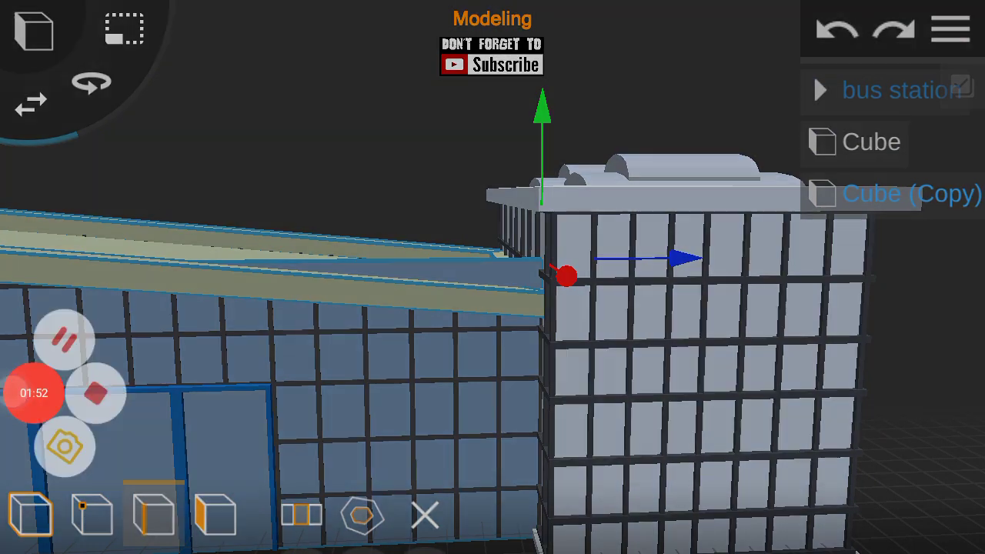
pyautogui.moveTo(735, 416); pyautogui.dragTo(739, 477)
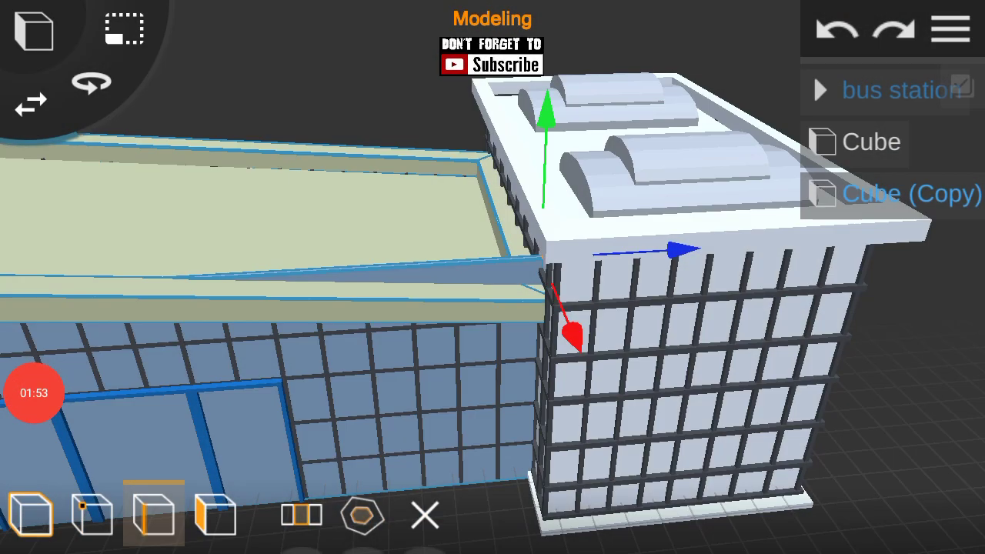
pyautogui.moveTo(693, 362); pyautogui.dragTo(836, 361)
pyautogui.moveTo(569, 146); pyautogui.dragTo(578, 189)
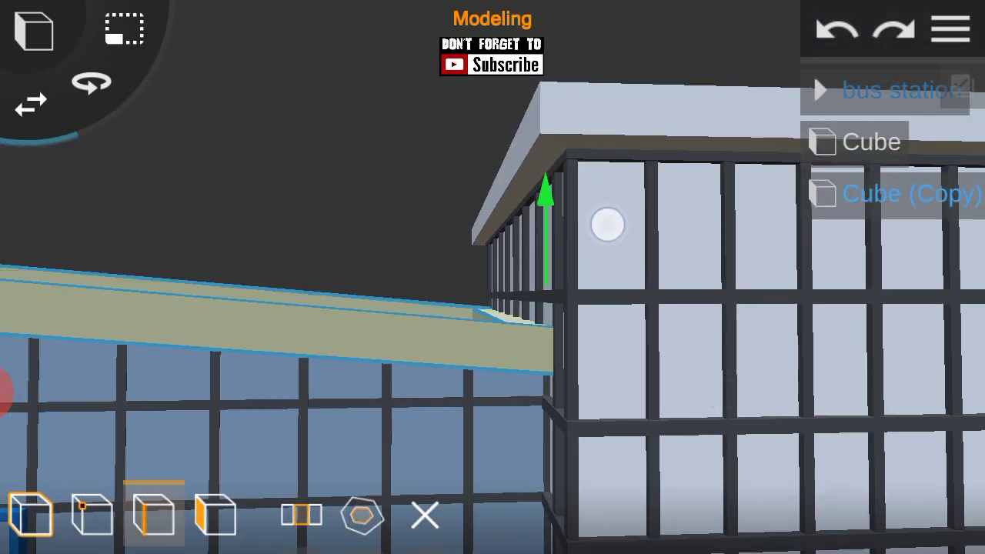
pyautogui.scroll(-5, 670, 240)
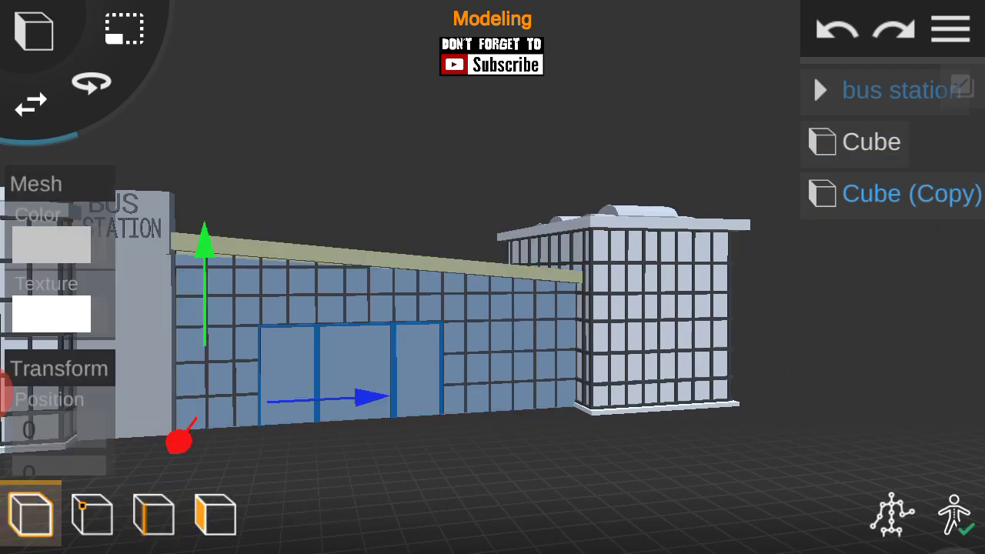
pyautogui.scroll(5, 477, 354)
pyautogui.scroll(3, 539, 308)
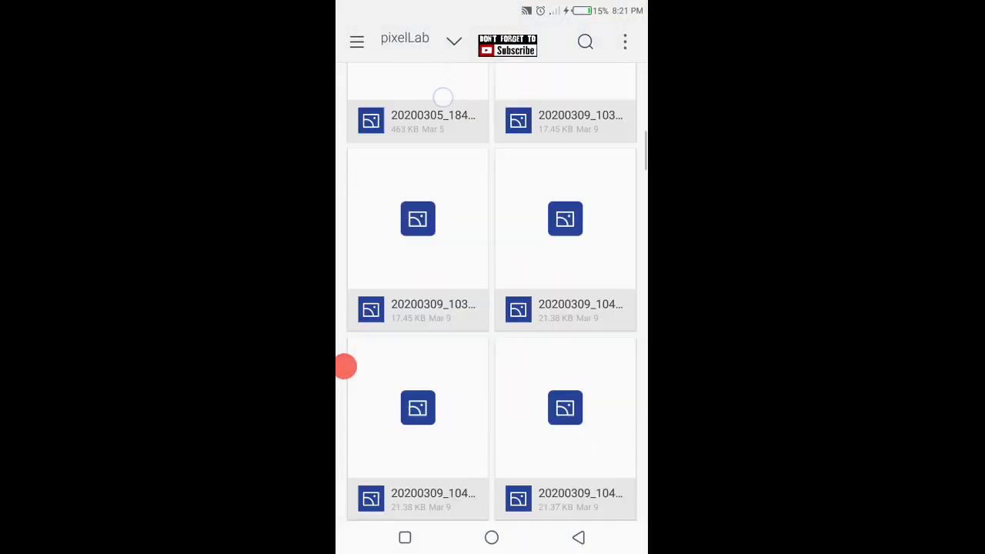
# Step: Orbit across the door frame to look along the station's length
pyautogui.scroll(-5, 442, 231)
pyautogui.scroll(-5, 424, 231)
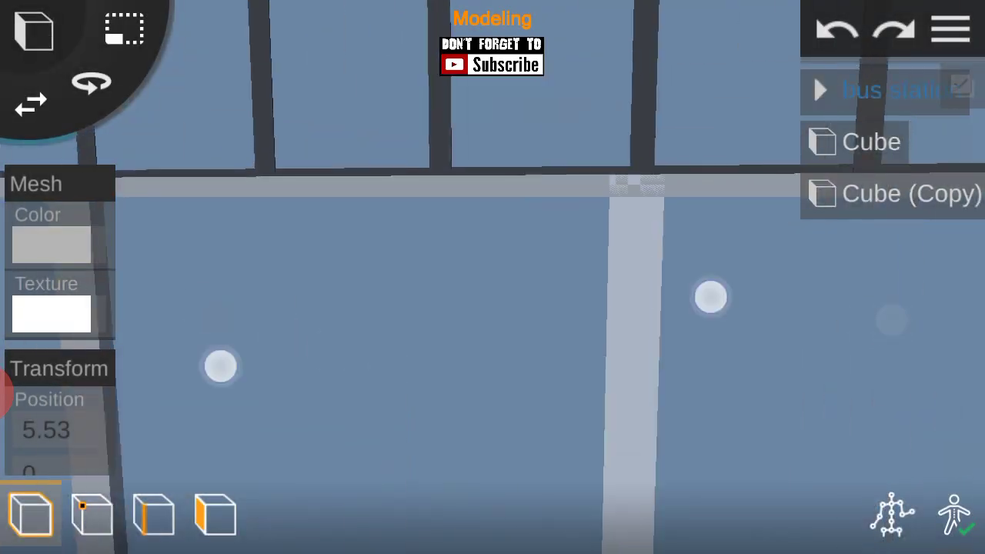
pyautogui.moveTo(710, 297); pyautogui.dragTo(291, 344)
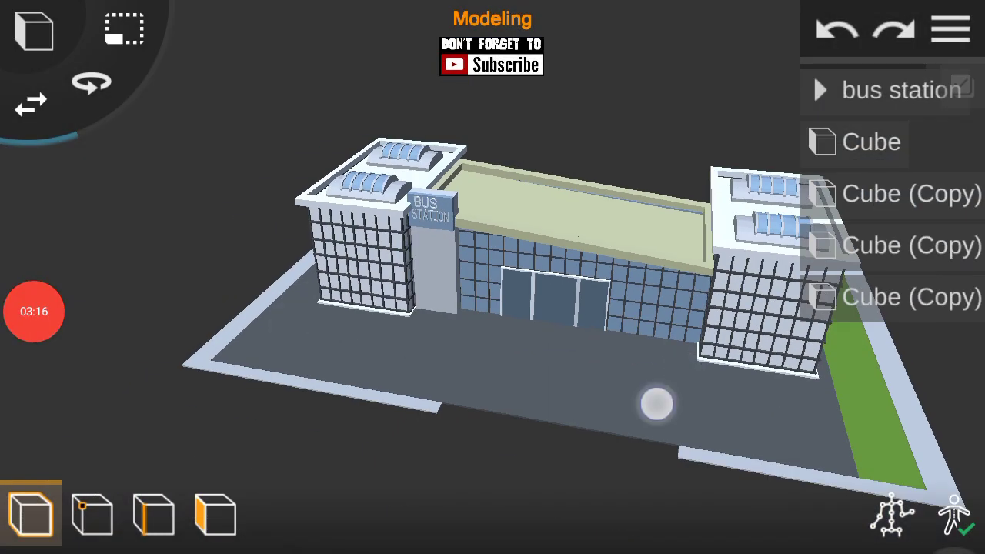
pyautogui.moveTo(656, 404)
pyautogui.mouseDown()
pyautogui.moveTo(174, 319)
pyautogui.moveTo(329, 327)
pyautogui.mouseUp()
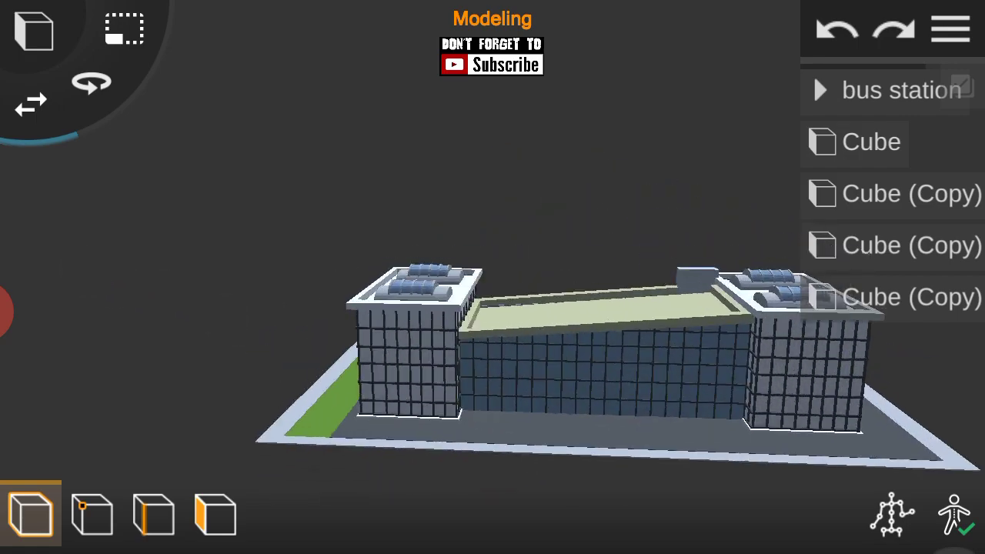
pyautogui.moveTo(419, 392); pyautogui.dragTo(465, 400)
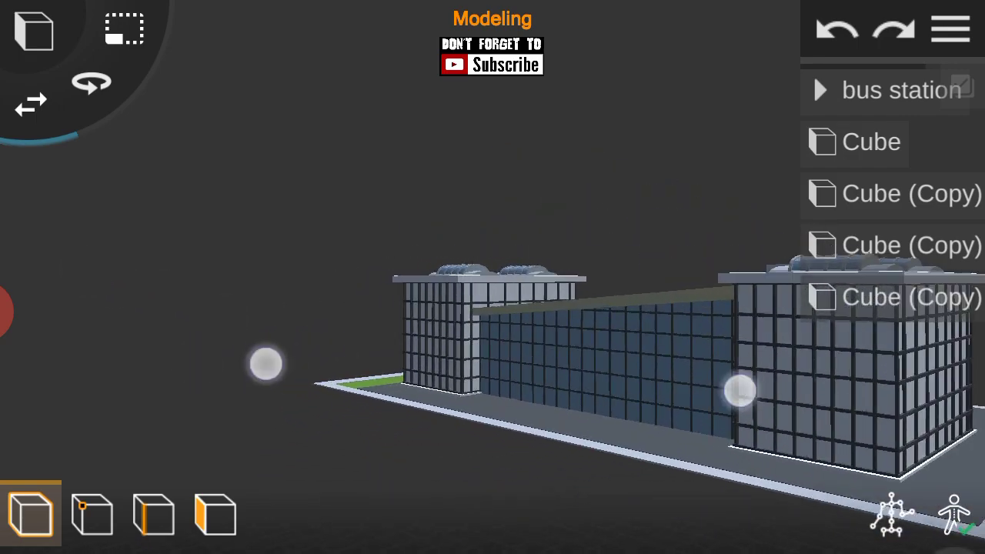
pyautogui.moveTo(199, 366)
pyautogui.mouseDown()
pyautogui.moveTo(143, 442)
pyautogui.moveTo(184, 328)
pyautogui.moveTo(187, 262)
pyautogui.moveTo(110, 312)
pyautogui.moveTo(202, 398)
pyautogui.moveTo(685, 351)
pyautogui.moveTo(875, 260)
pyautogui.mouseUp()
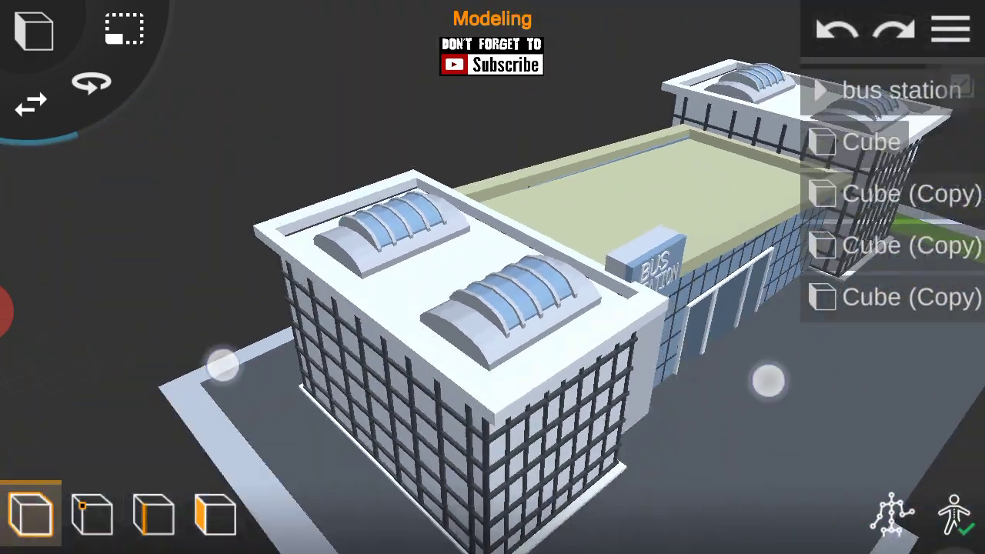
pyautogui.moveTo(768, 381); pyautogui.dragTo(13, 305)
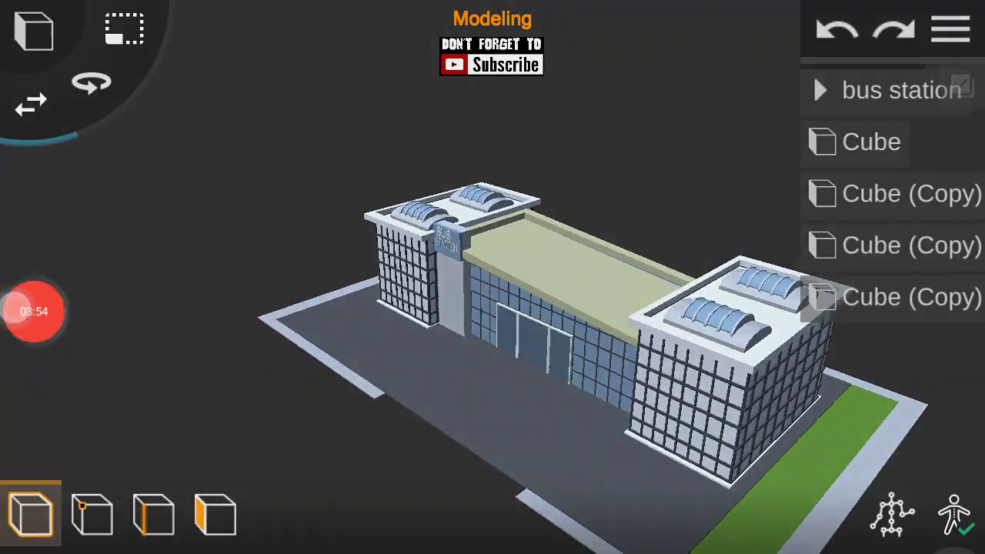